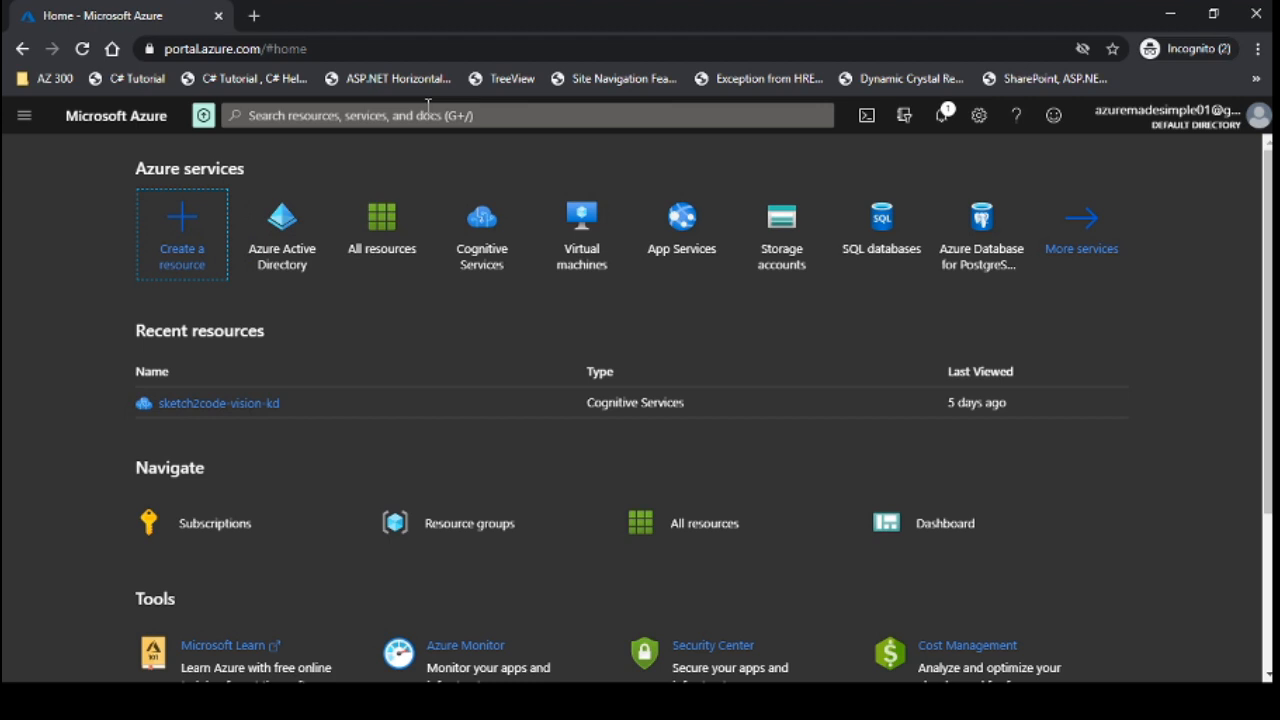
Step: Search for azure data factor, open the Data factories service and start creating a data factory
{"action": "left_click", "coordinate": [428, 112]}
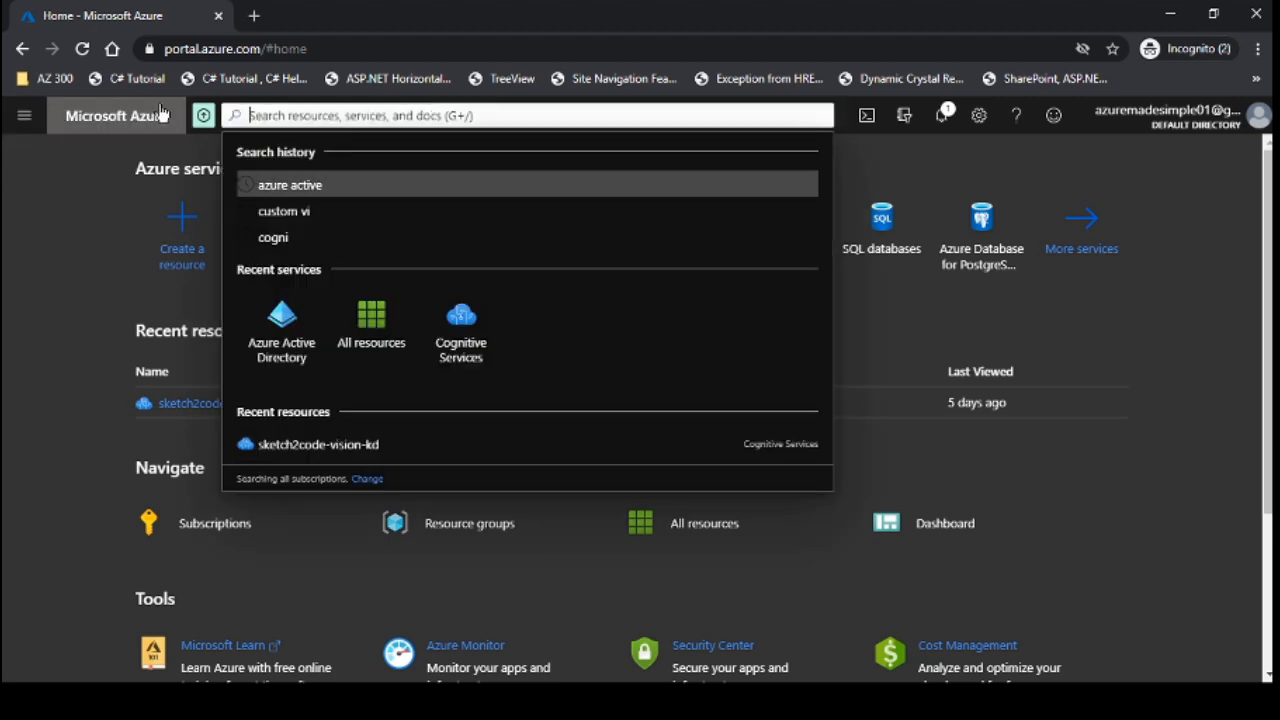
{"action": "type", "text": "azure da"}
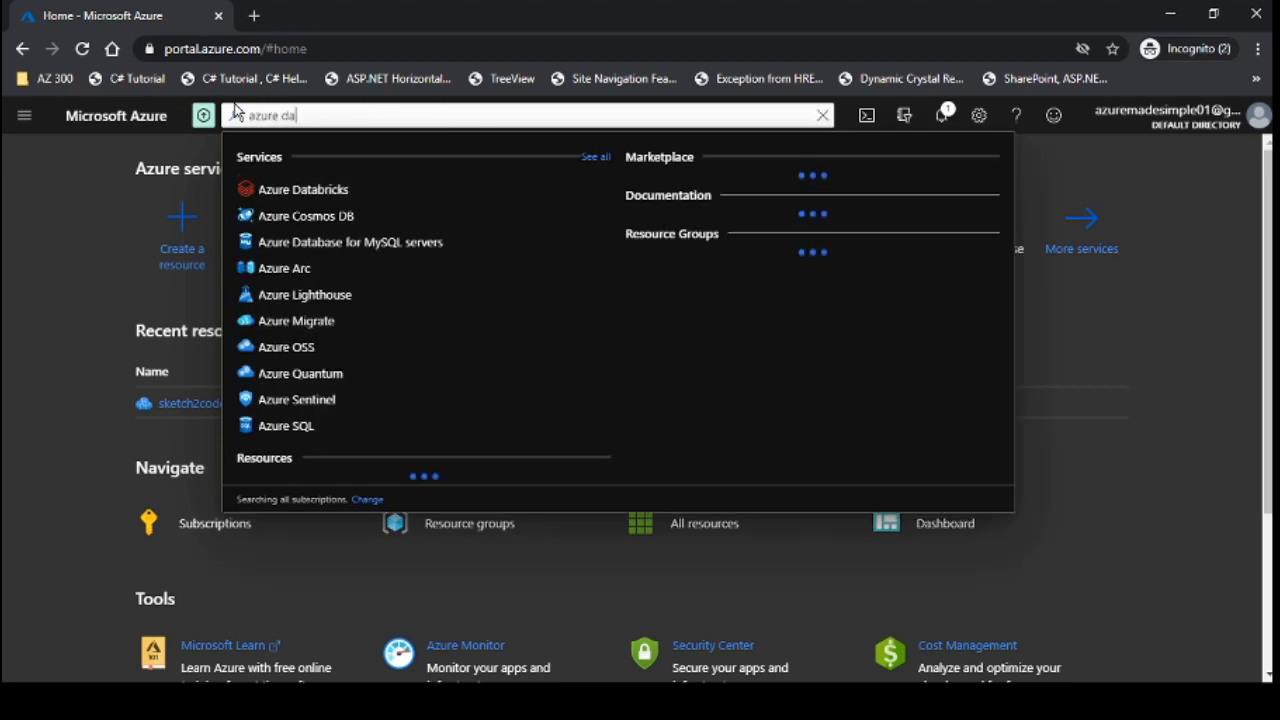
{"action": "type", "text": "ta"}
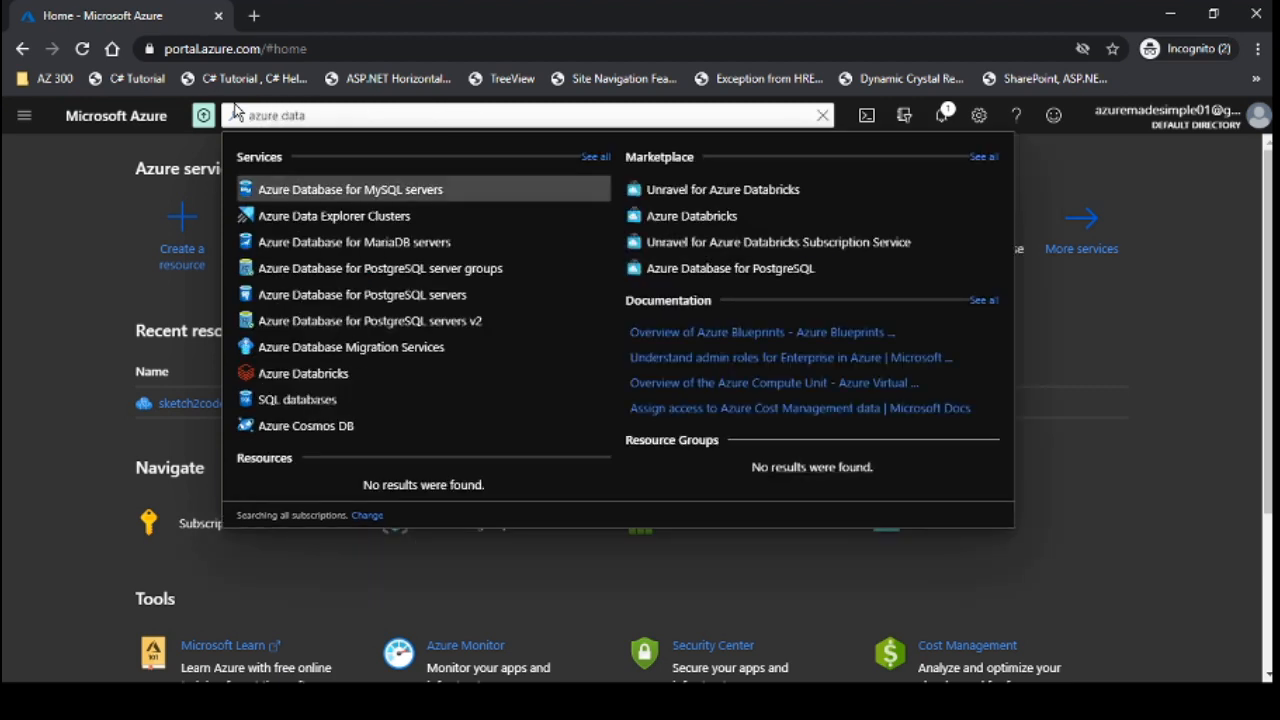
{"action": "type", "text": " fact"}
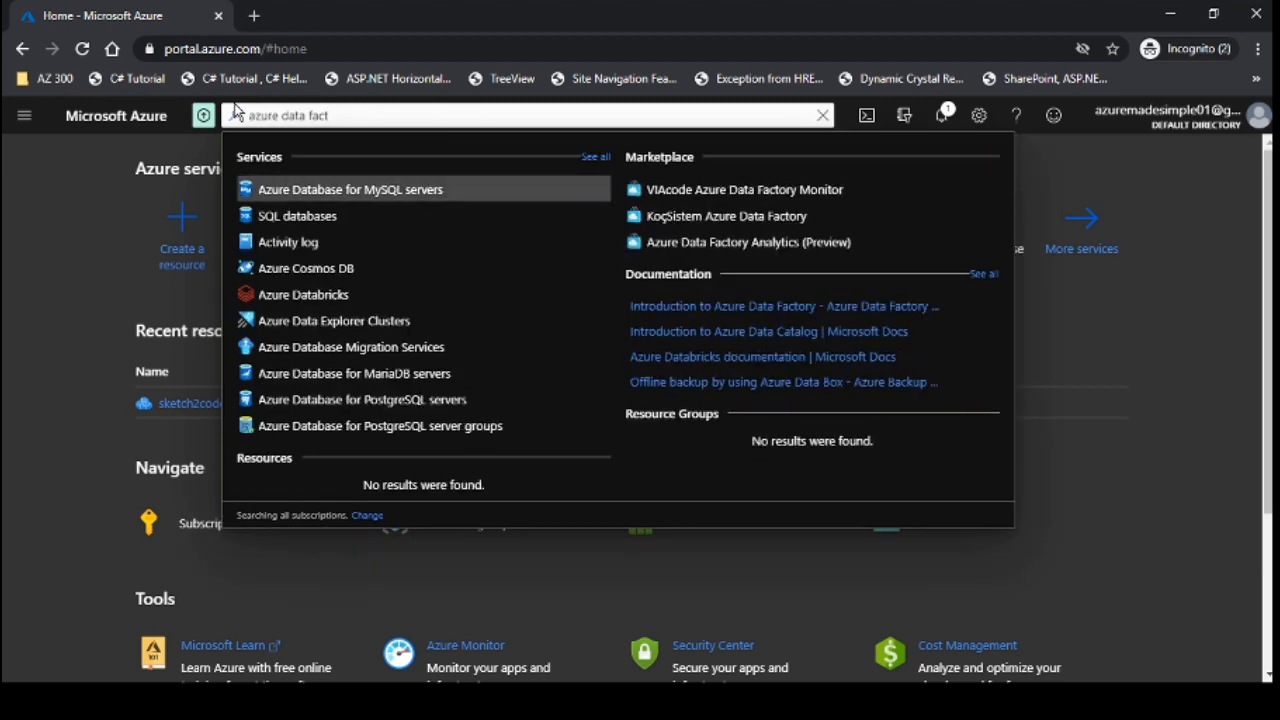
{"action": "type", "text": "or"}
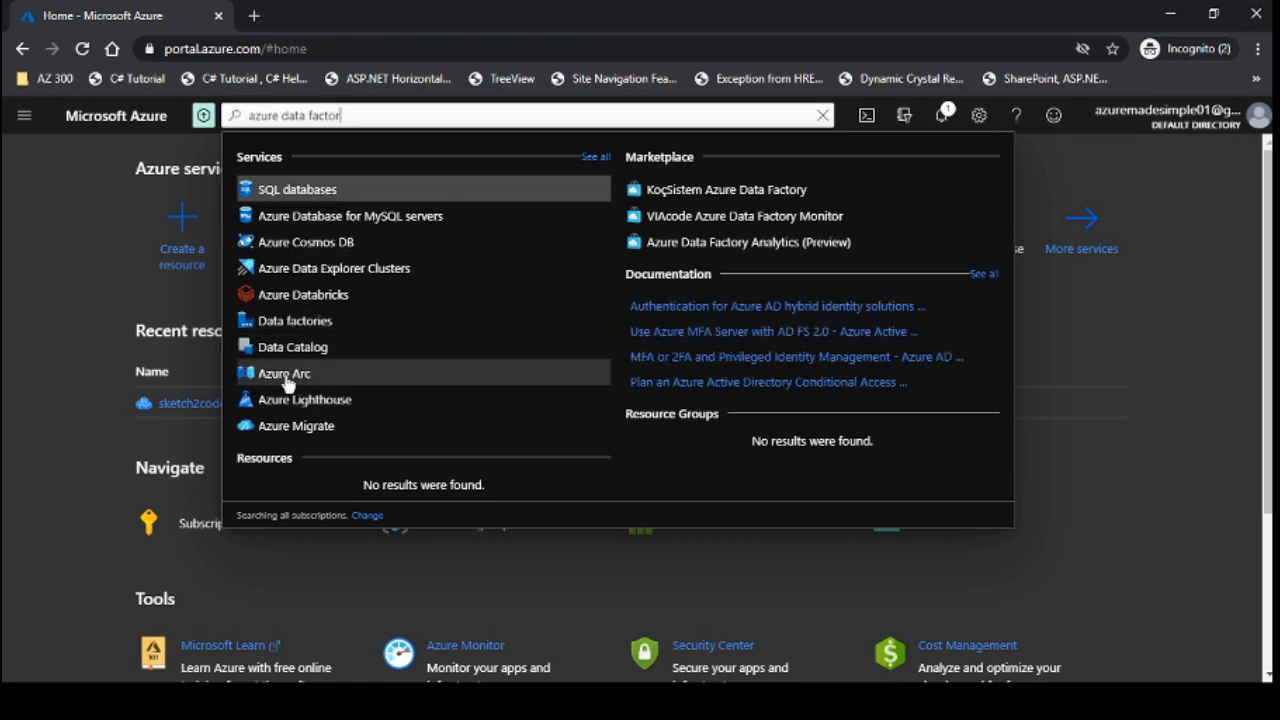
{"action": "left_click", "coordinate": [297, 330]}
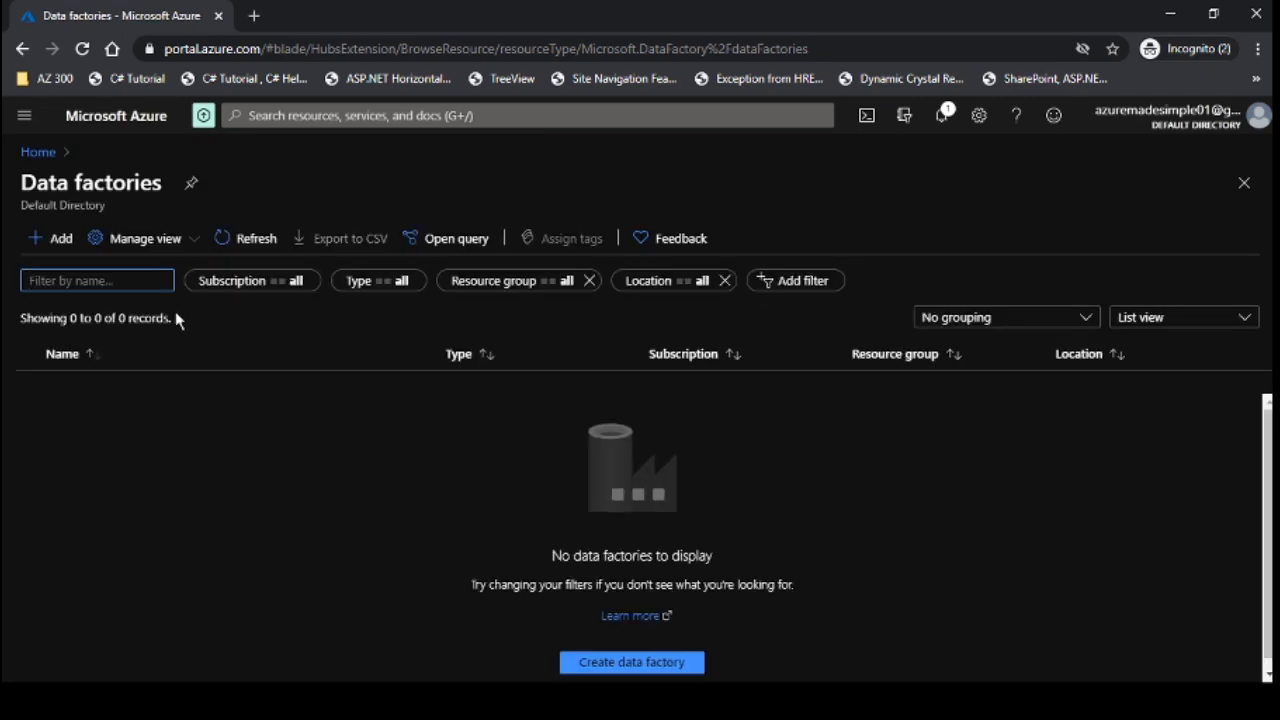
{"action": "left_click", "coordinate": [640, 664]}
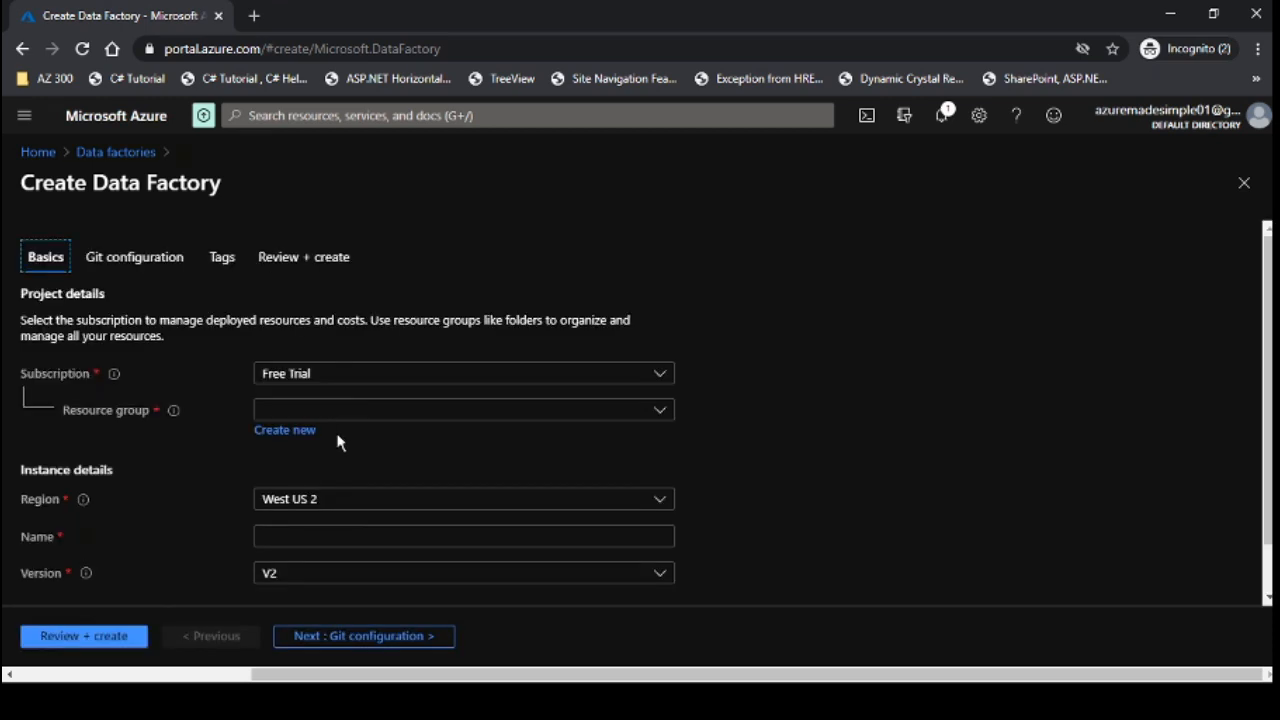
Step: Create a new resource group named ADF-LOGAPP-RG-KD for the data factory
{"action": "left_click", "coordinate": [323, 410]}
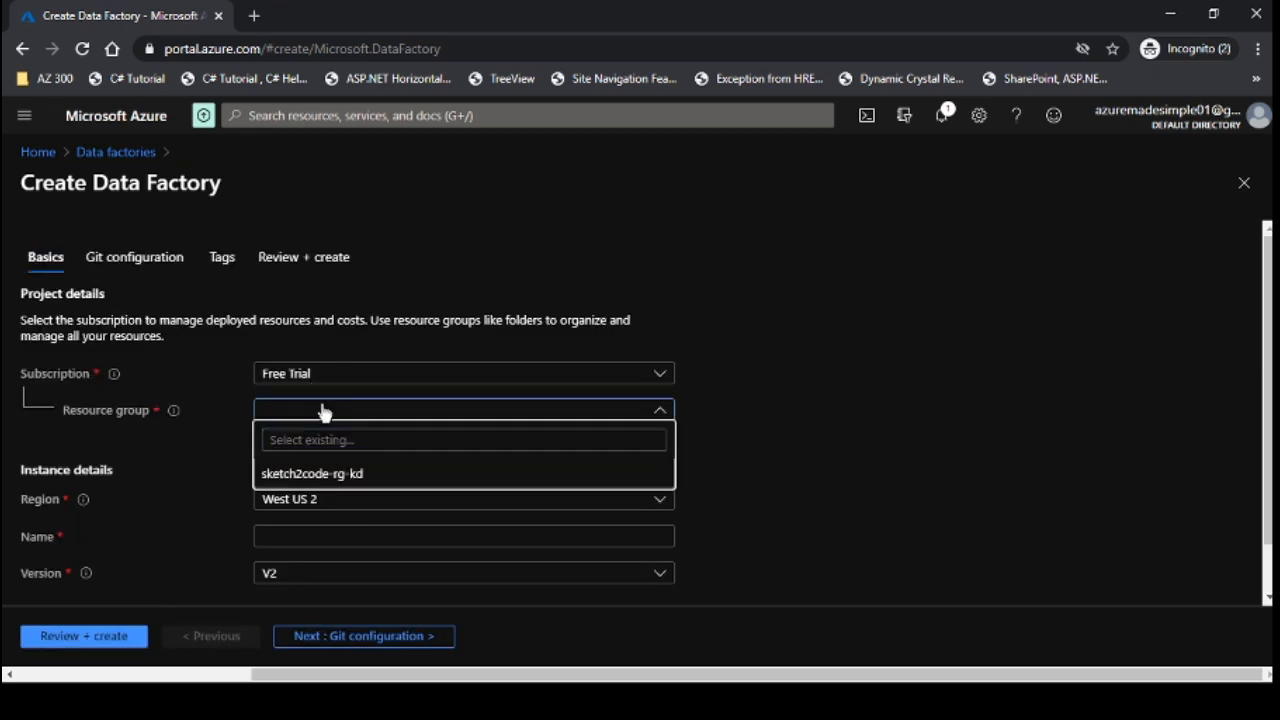
{"action": "left_click", "coordinate": [323, 410]}
{"action": "left_click", "coordinate": [283, 431]}
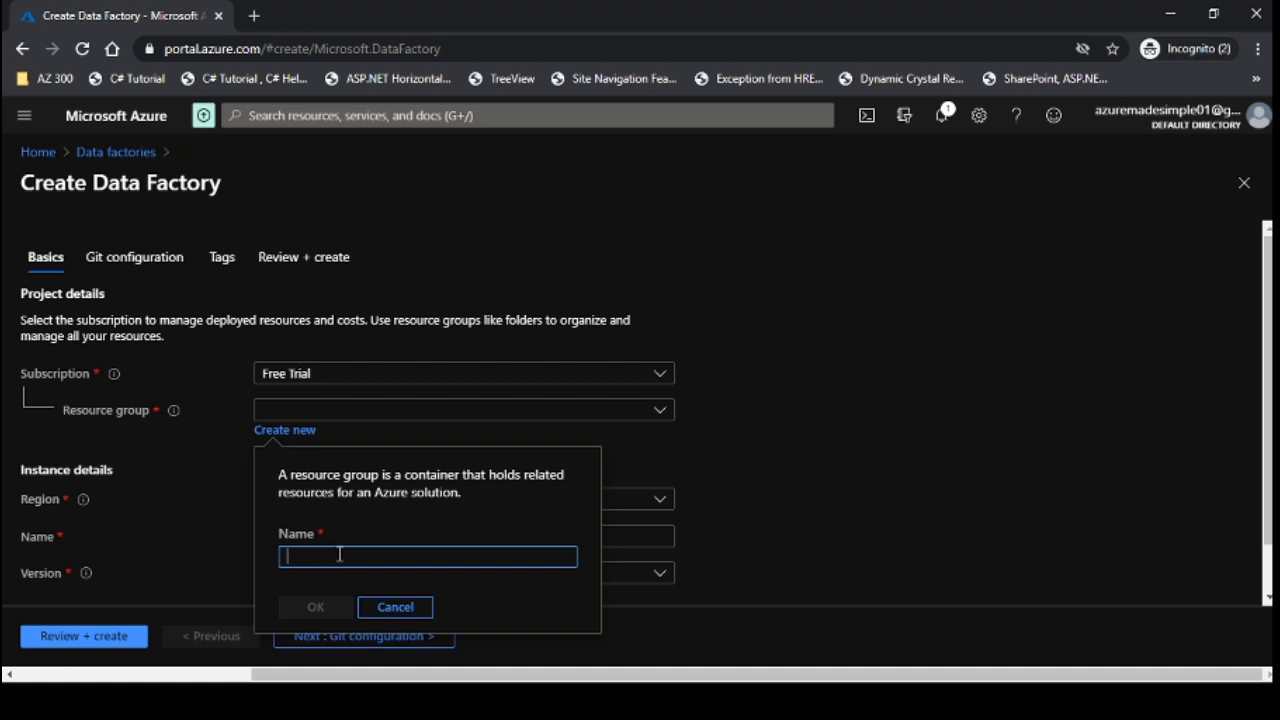
{"action": "type", "text": "ADF"}
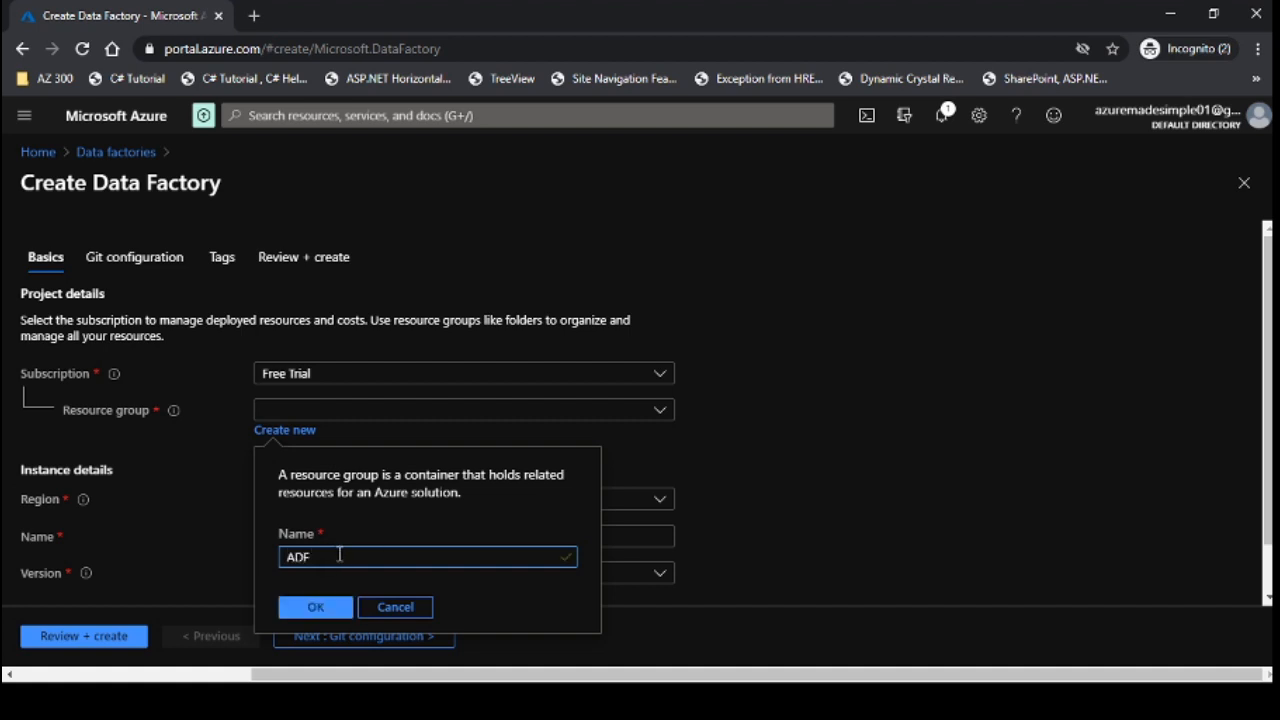
{"action": "type", "text": "LOG"}
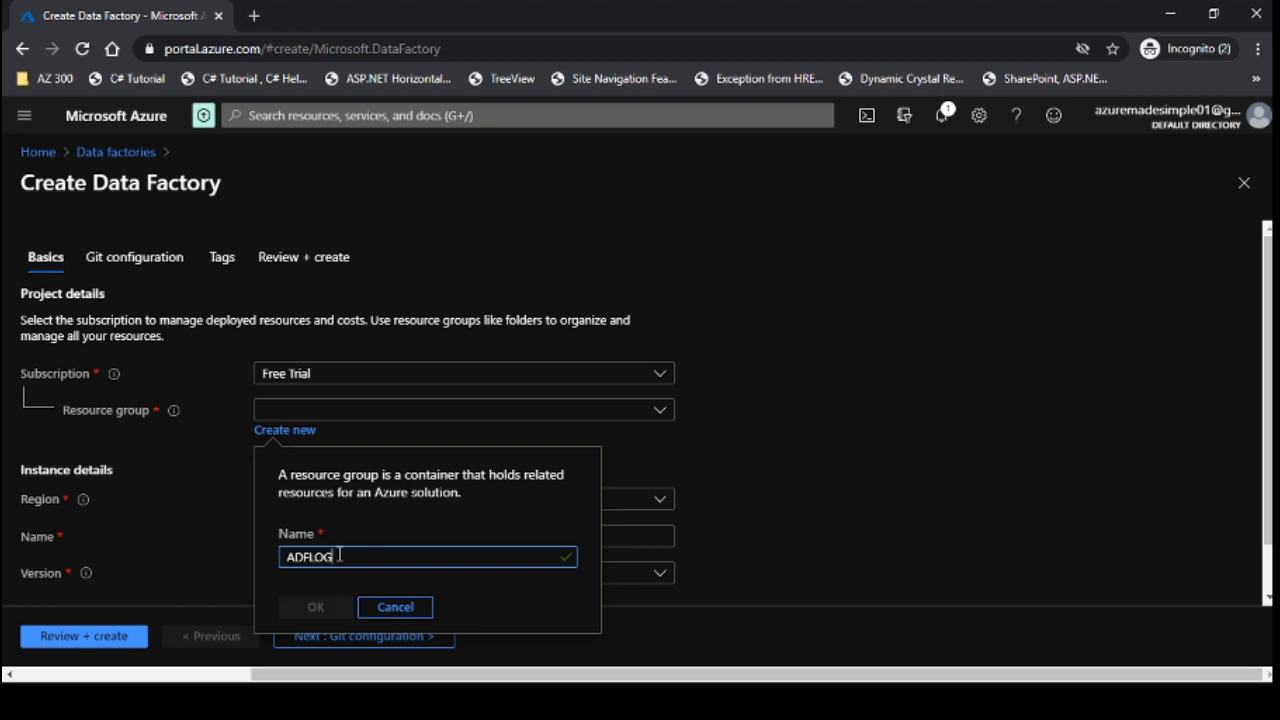
{"action": "type", "text": "APP-"}
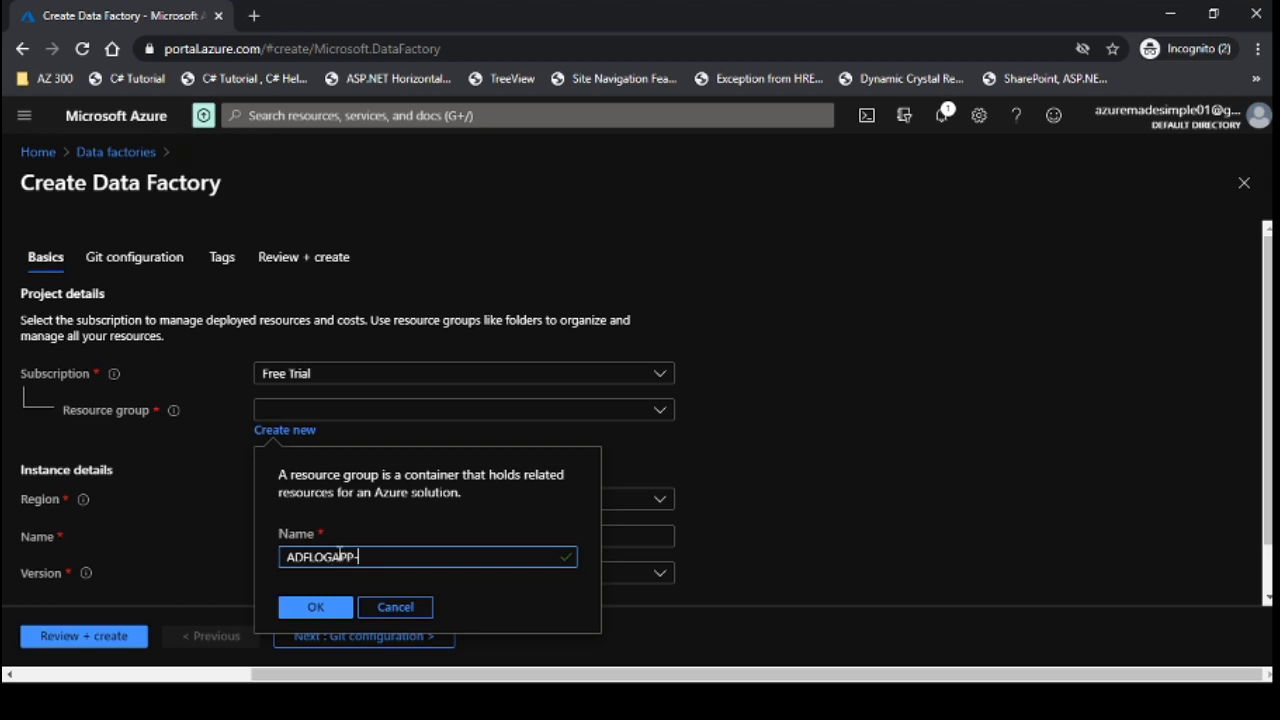
{"action": "type", "text": "RG-KD"}
{"action": "left_click", "coordinate": [323, 607]}
{"action": "left_click", "coordinate": [312, 557]}
{"action": "type", "text": "-"}
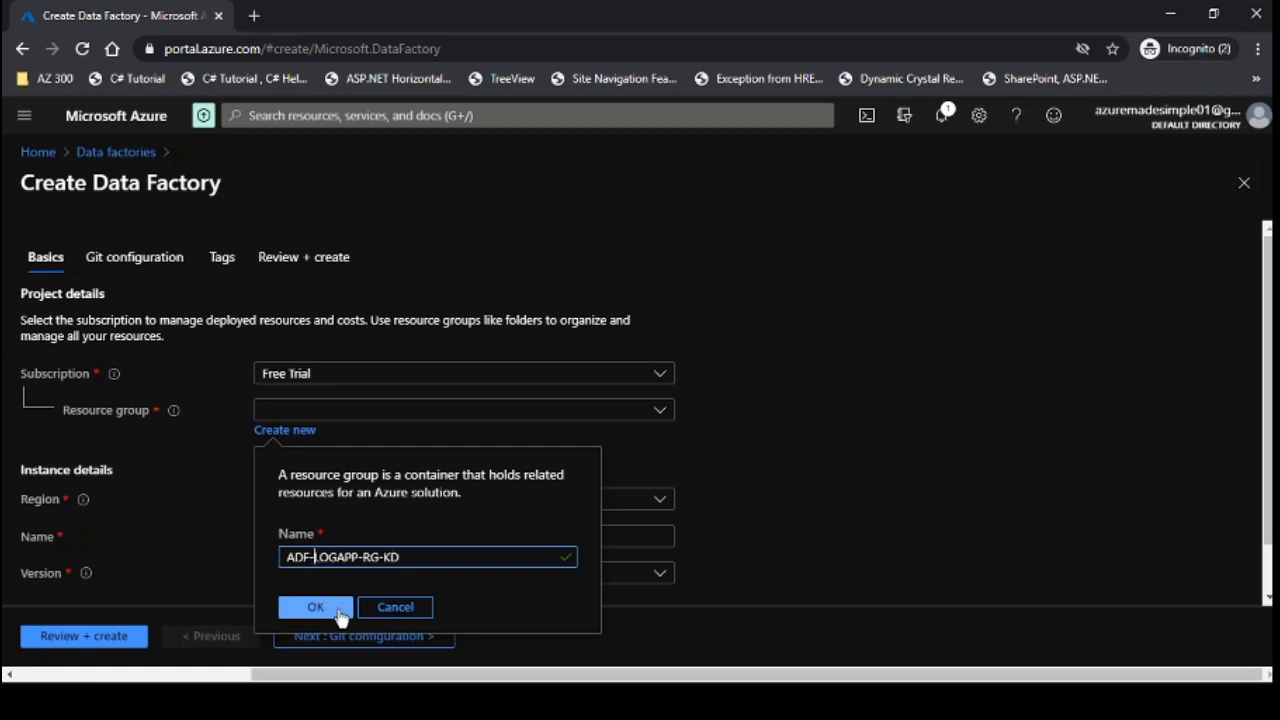
{"action": "left_click", "coordinate": [341, 612]}
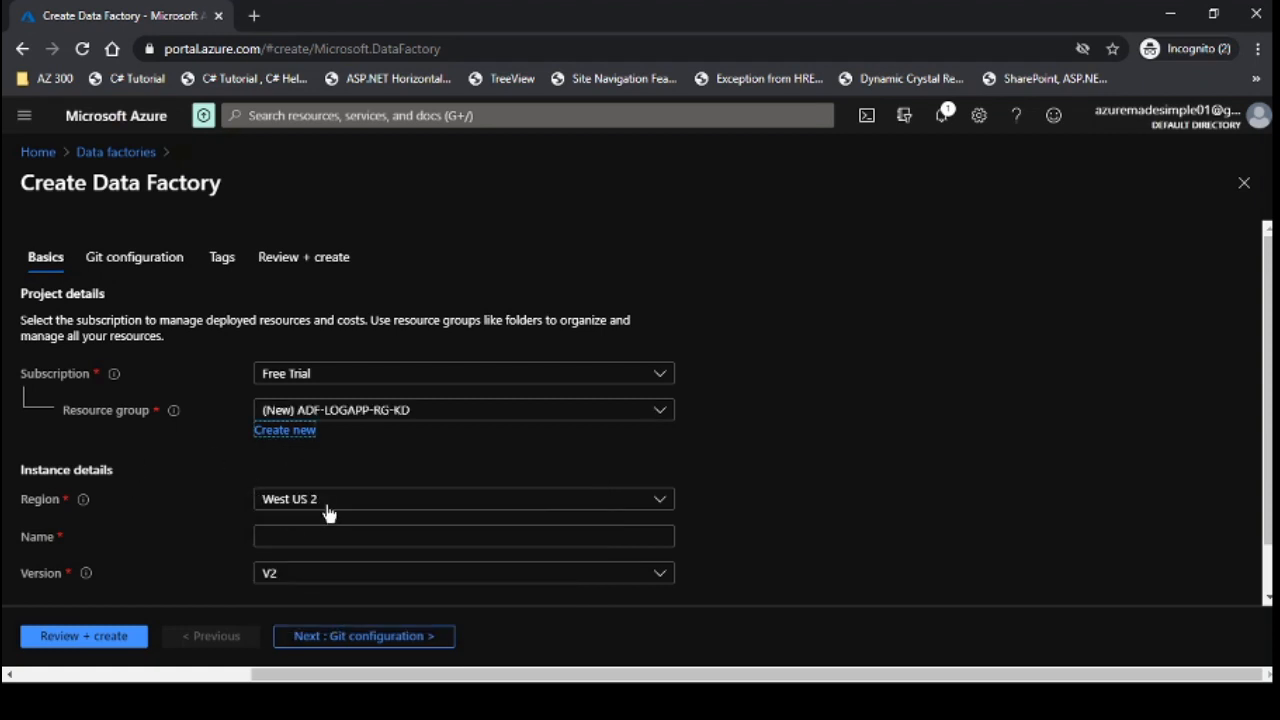
Step: Name the data factory ADF-TEST-INST-01 and keep version V2
{"action": "scroll", "coordinate": [178, 477], "scroll_direction": "down", "scroll_amount": 1}
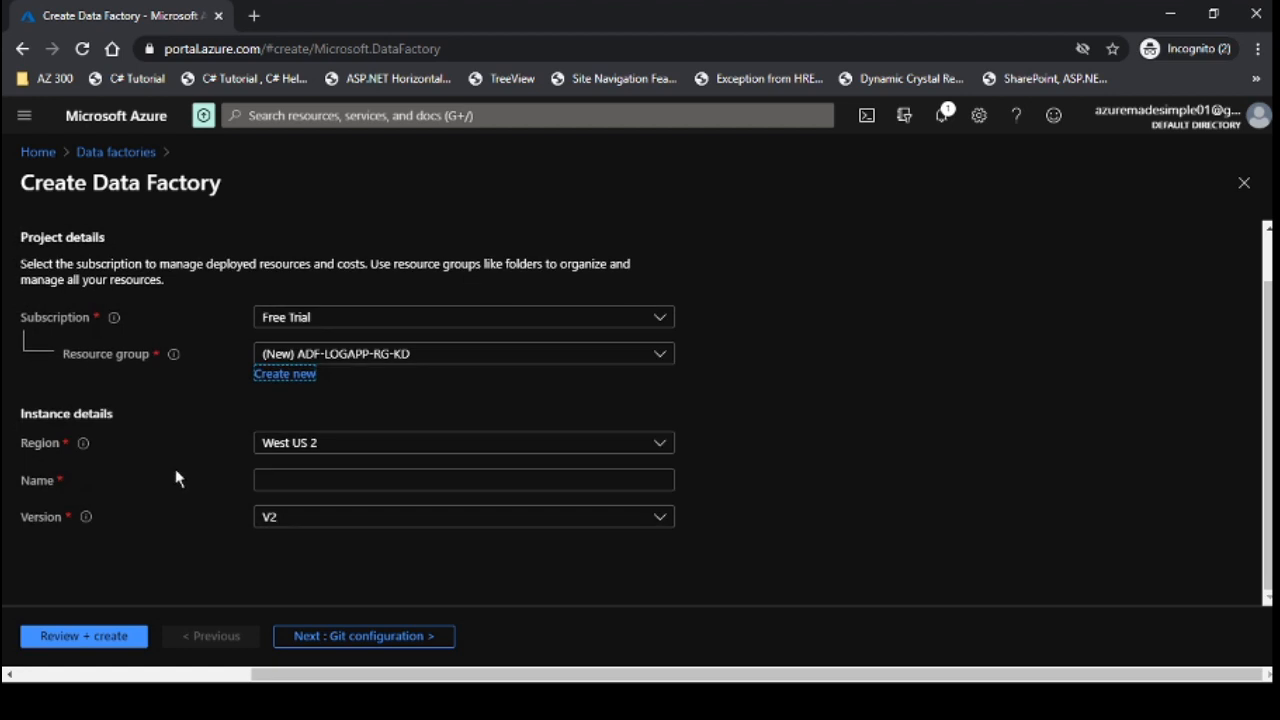
{"action": "left_click", "coordinate": [362, 483]}
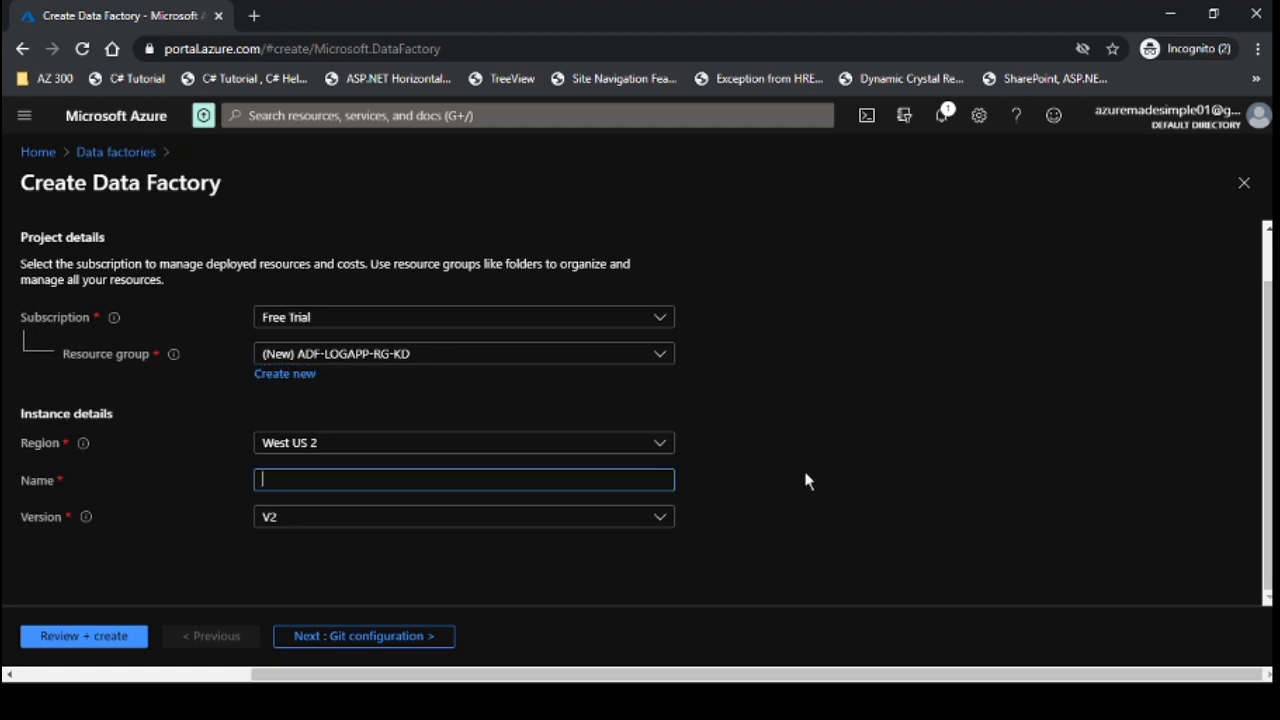
{"action": "type", "text": "ADF-TEST-INST-01"}
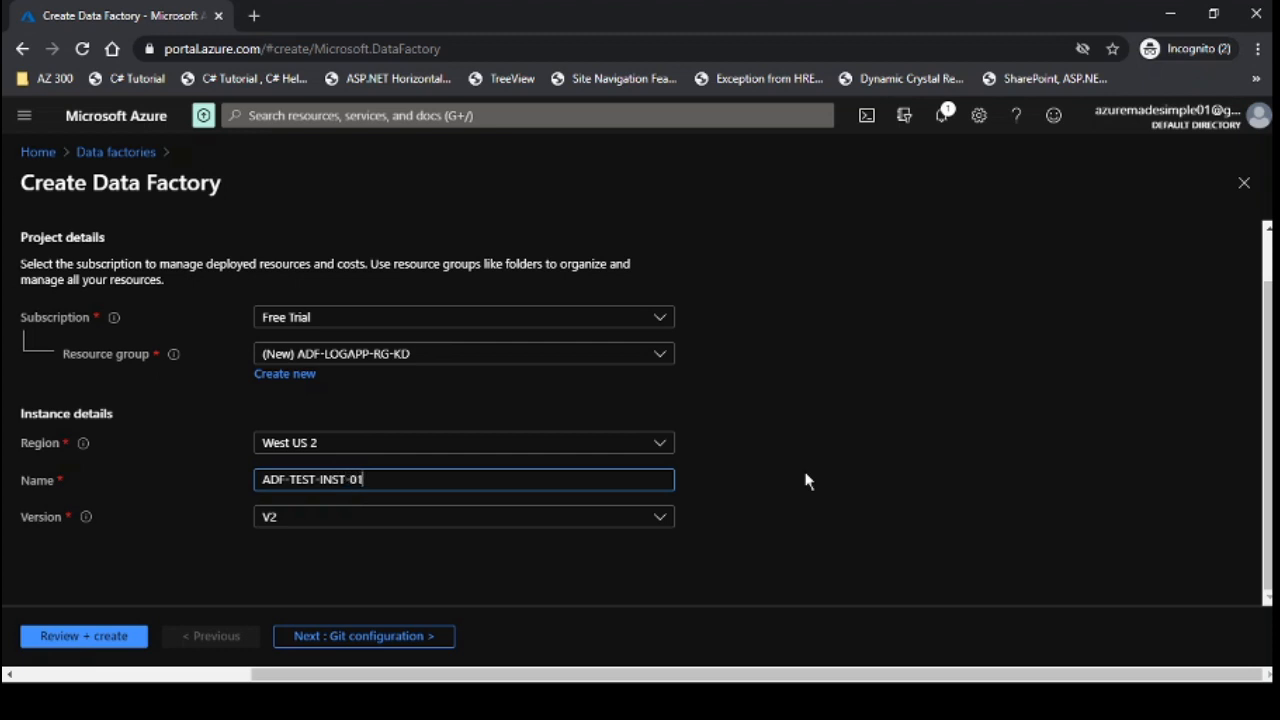
{"action": "left_click", "coordinate": [408, 523]}
{"action": "left_click", "coordinate": [399, 522]}
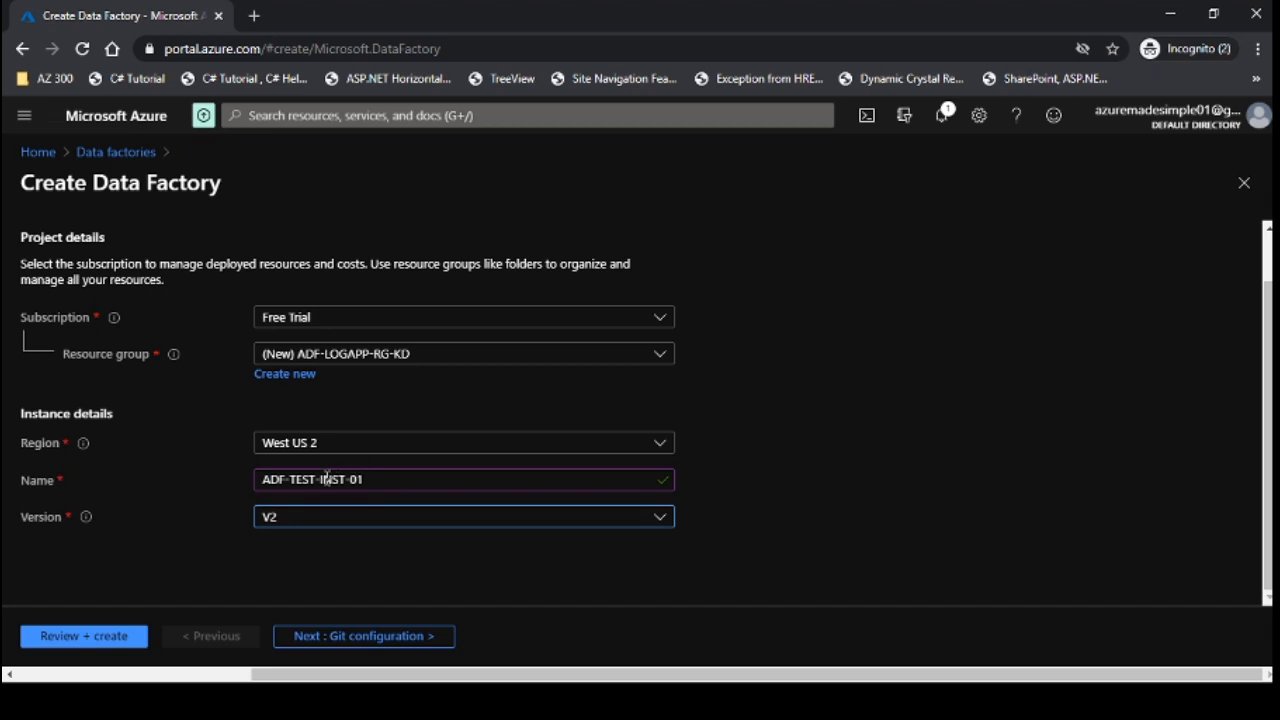
{"action": "left_click", "coordinate": [229, 537]}
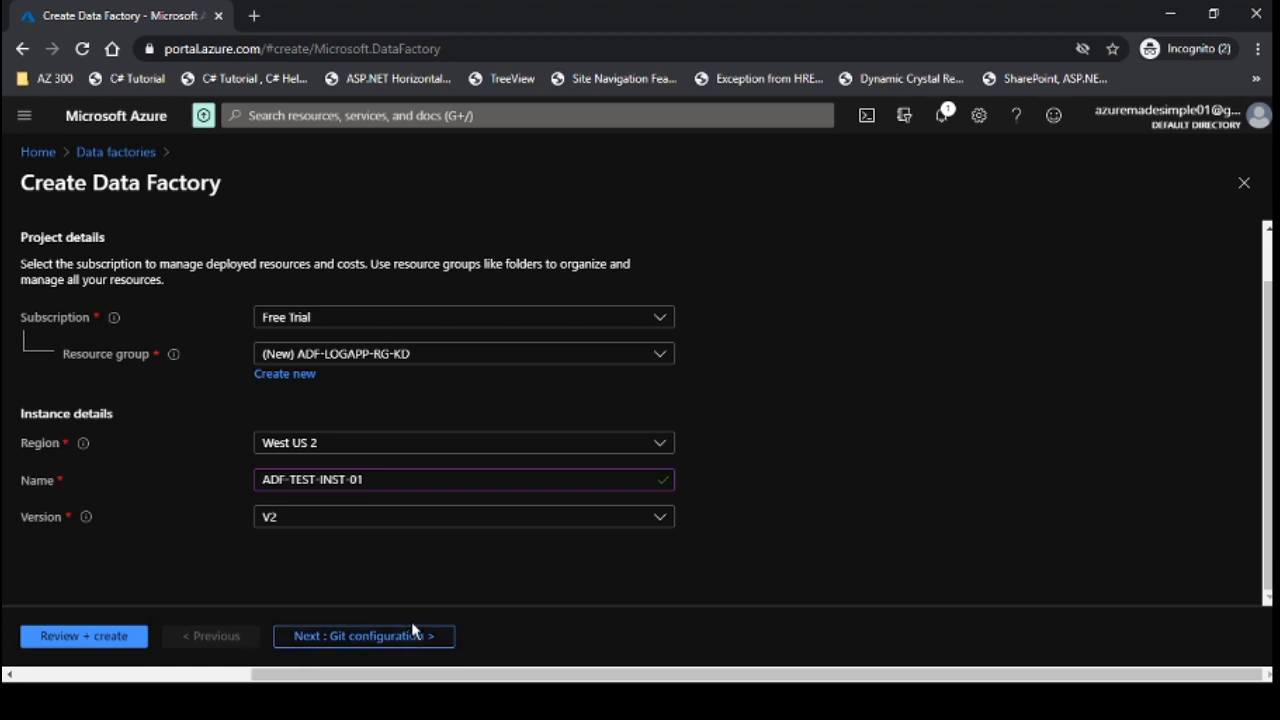
Step: Validate the data factory settings and review the Basics and Git configuration summary
{"action": "scroll", "coordinate": [402, 583], "scroll_direction": "up", "scroll_amount": 1}
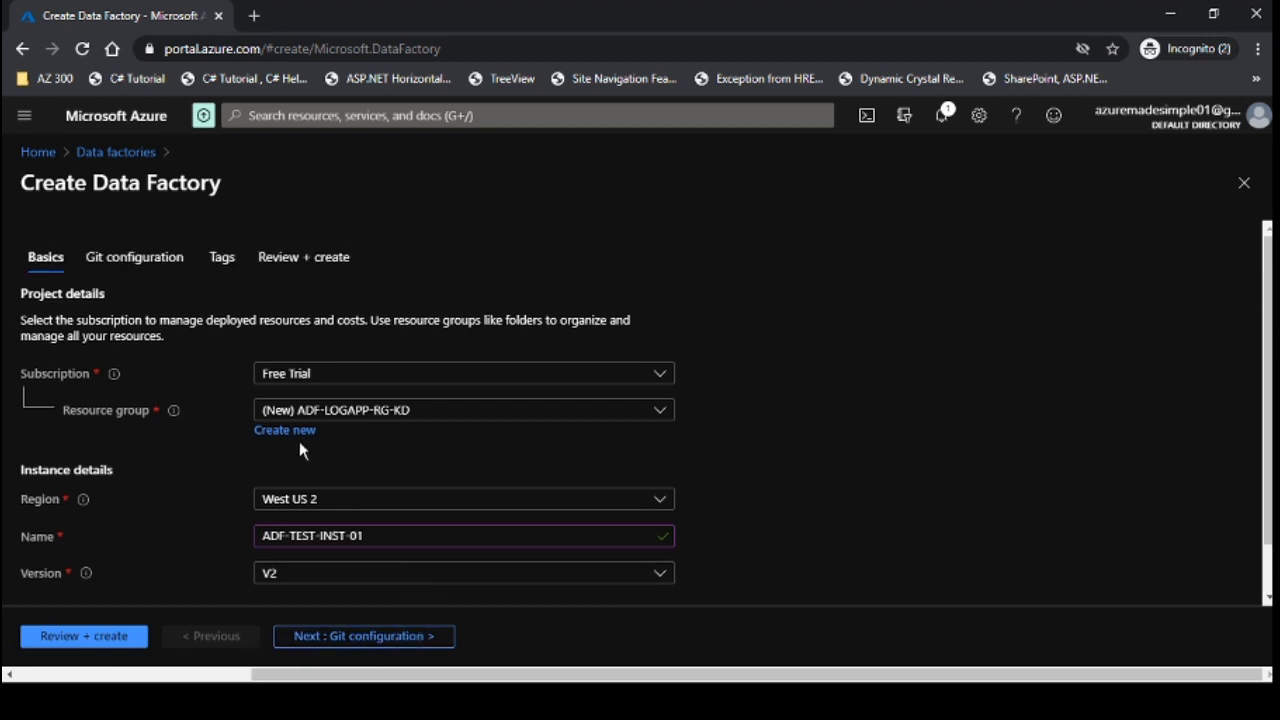
{"action": "left_click", "coordinate": [73, 642]}
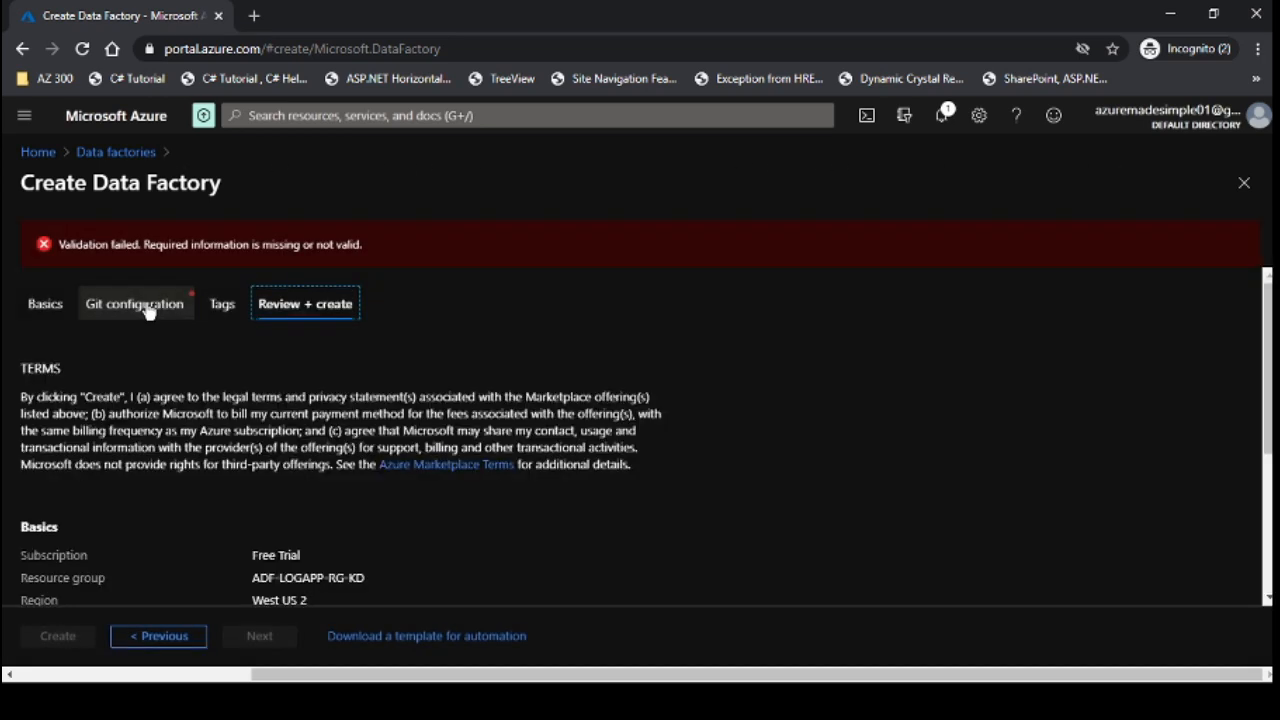
{"action": "scroll", "coordinate": [146, 310], "scroll_direction": "down", "scroll_amount": 3}
{"action": "scroll", "coordinate": [146, 310], "scroll_direction": "up", "scroll_amount": 1}
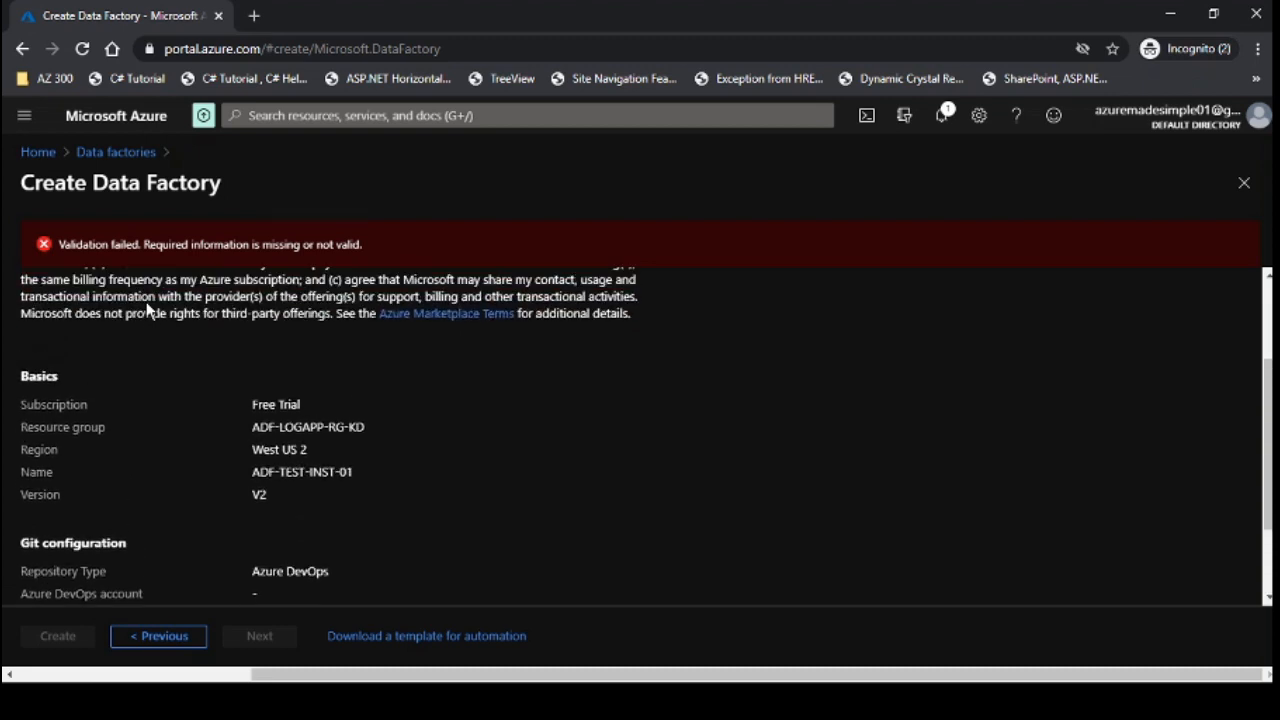
{"action": "scroll", "coordinate": [146, 310], "scroll_direction": "up", "scroll_amount": 3}
Step: Choose to configure Git later, revalidate the settings and create the data factory
{"action": "left_click", "coordinate": [105, 257]}
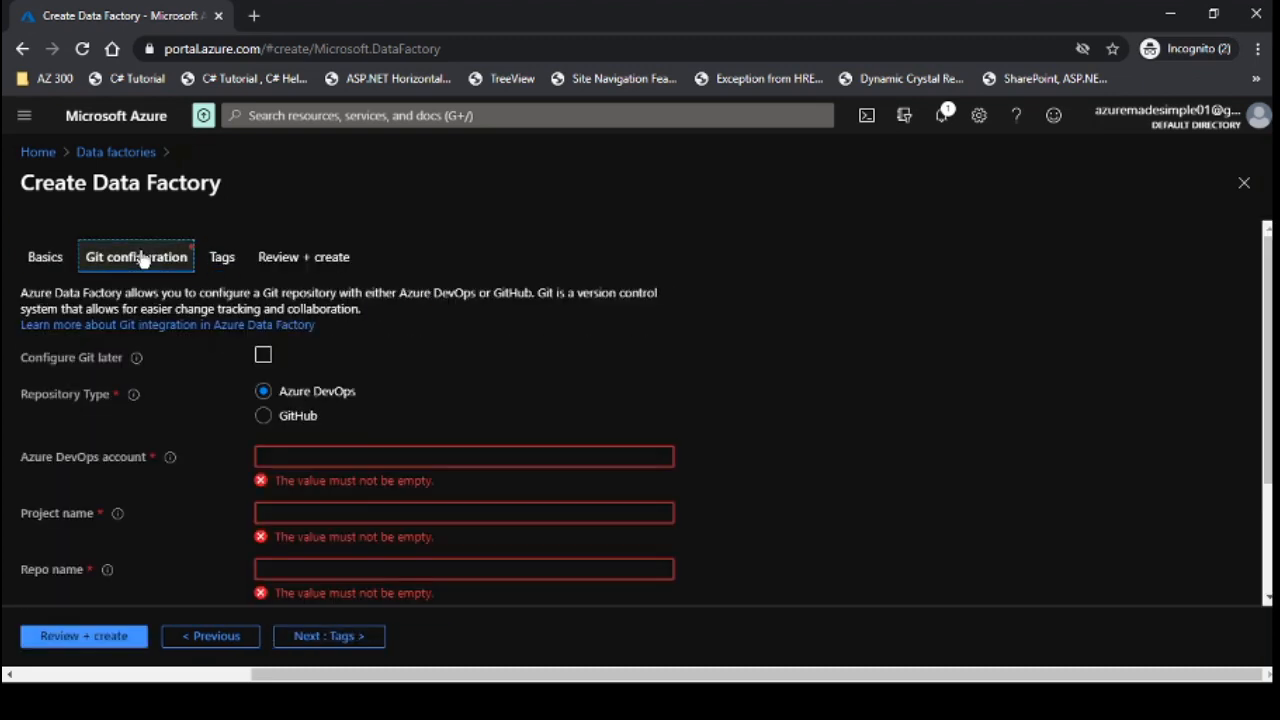
{"action": "left_click", "coordinate": [264, 356]}
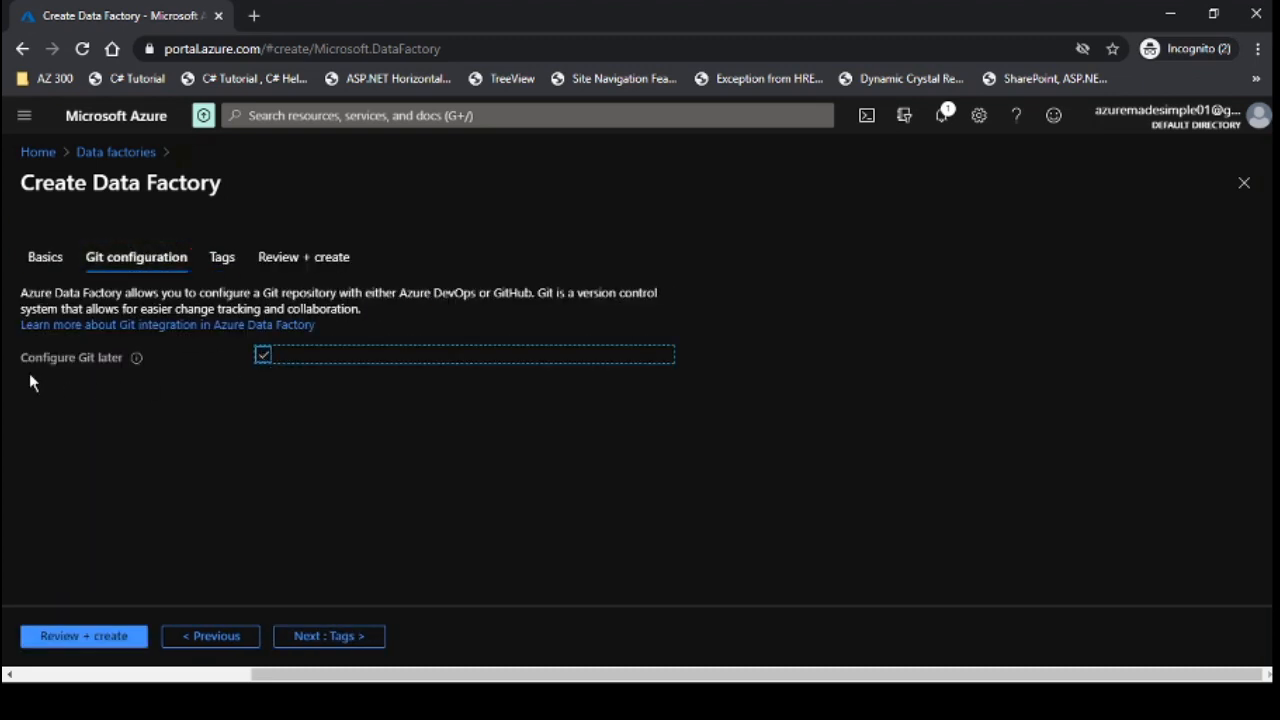
{"action": "left_click", "coordinate": [84, 638]}
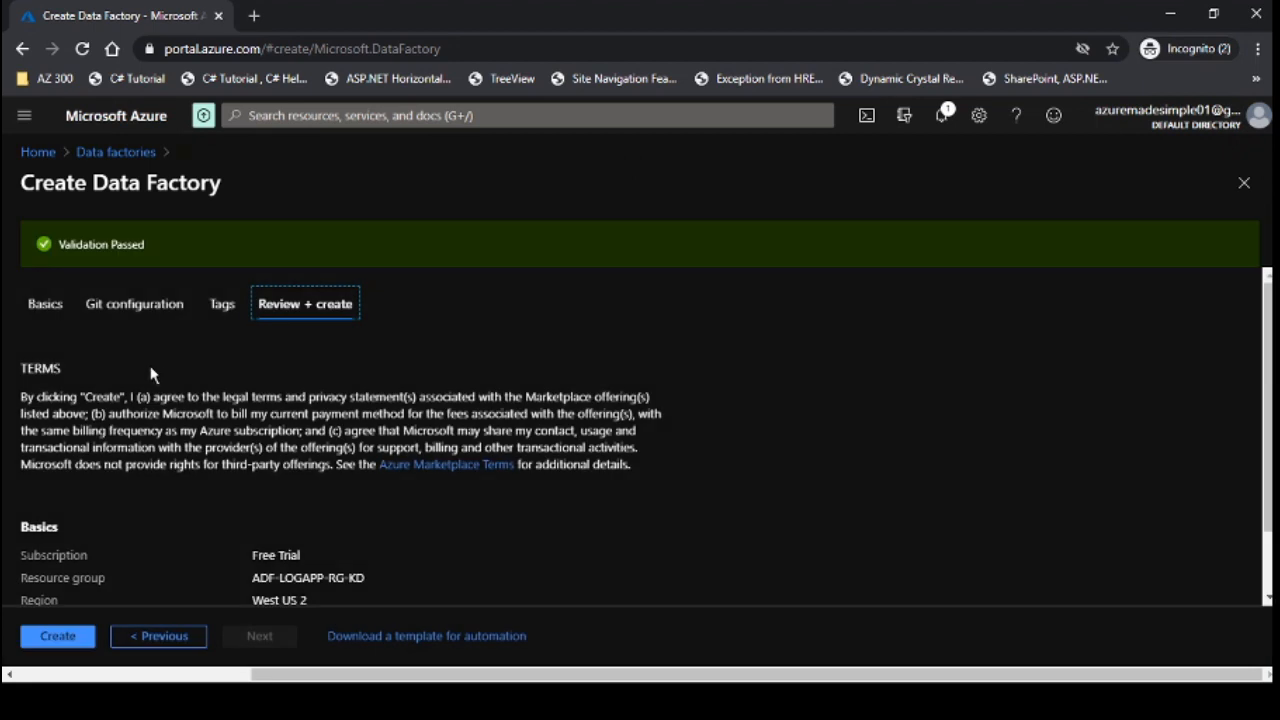
{"action": "left_click", "coordinate": [58, 637]}
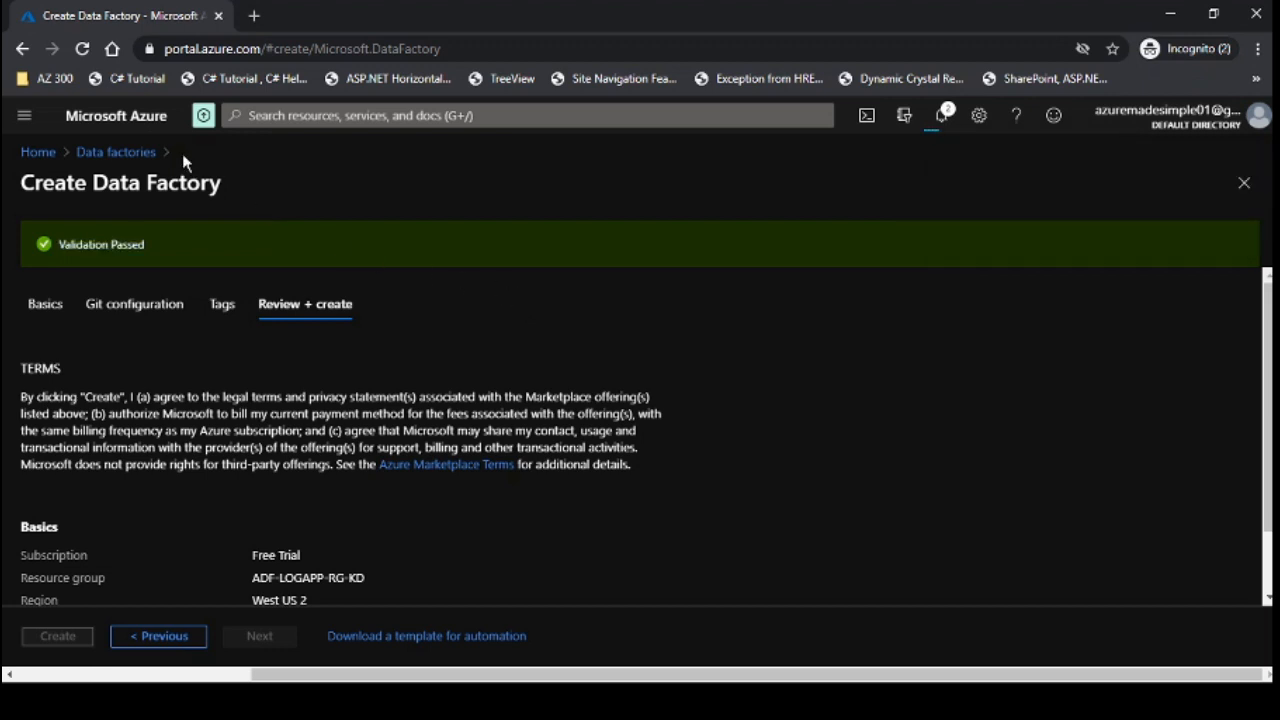
Step: Try to open the Logic Apps service by searching the portal for logic
{"action": "left_click", "coordinate": [432, 118]}
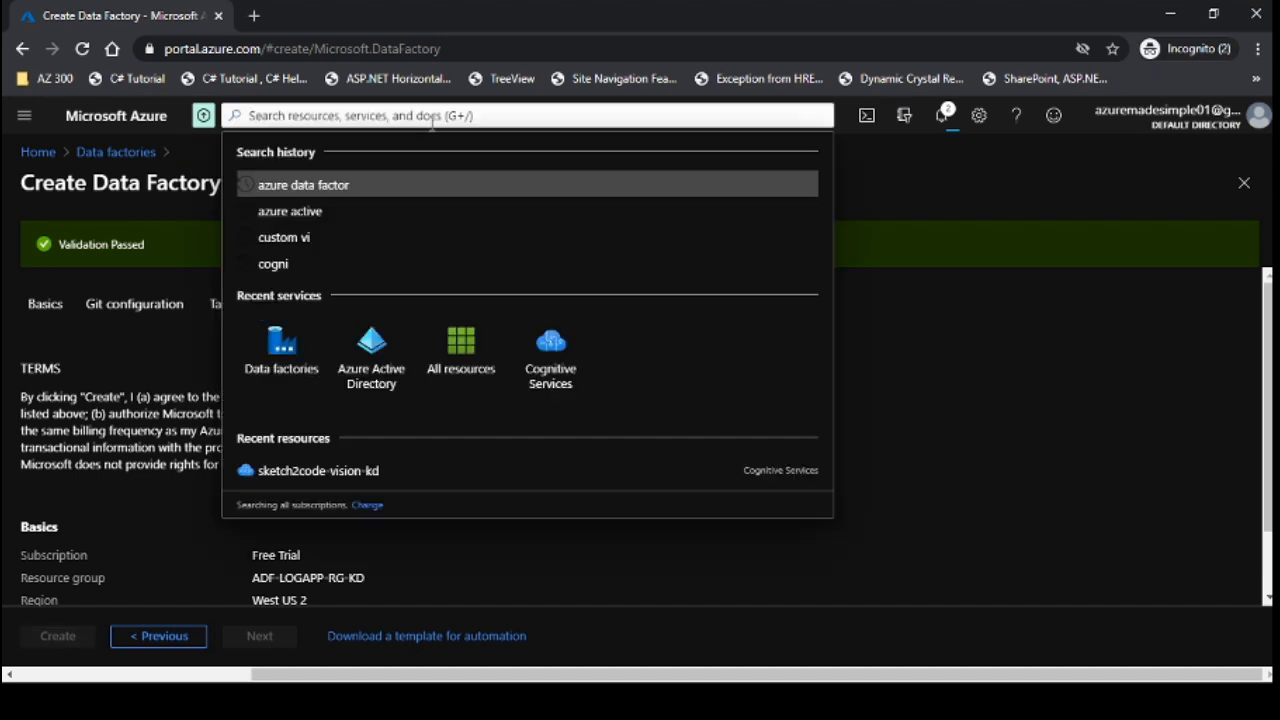
{"action": "left_click", "coordinate": [25, 116]}
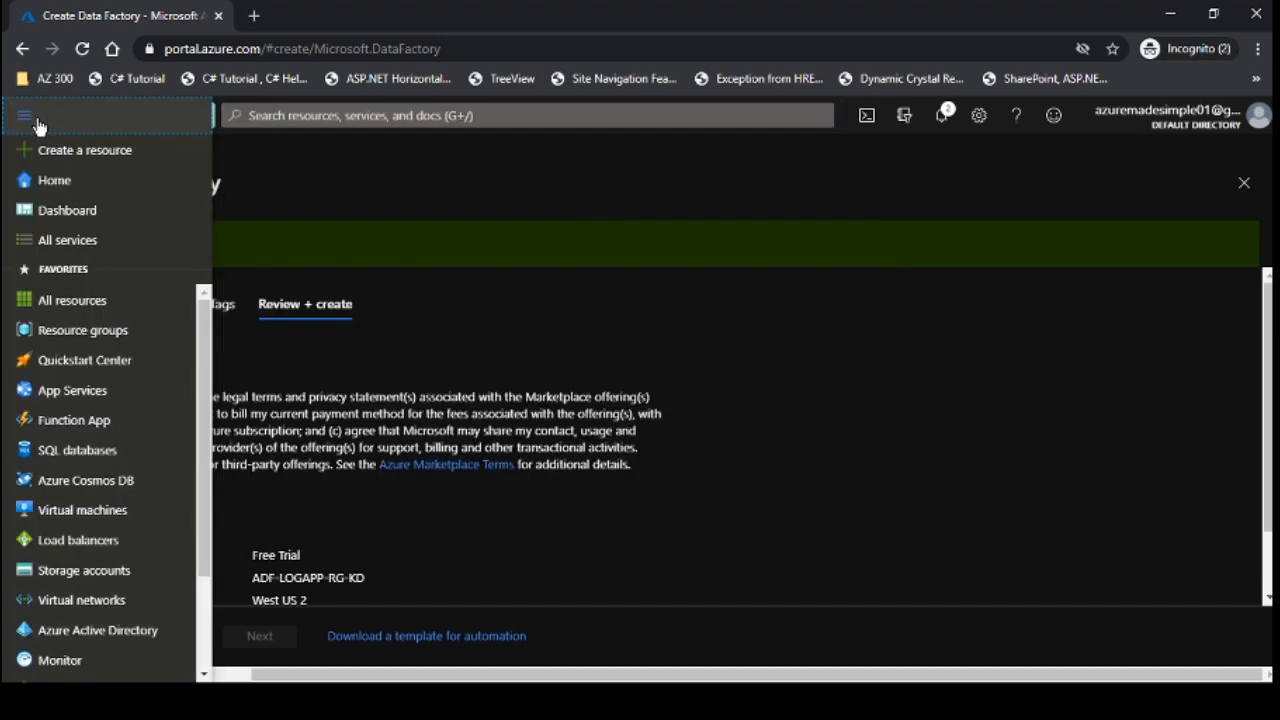
{"action": "left_click", "coordinate": [476, 110]}
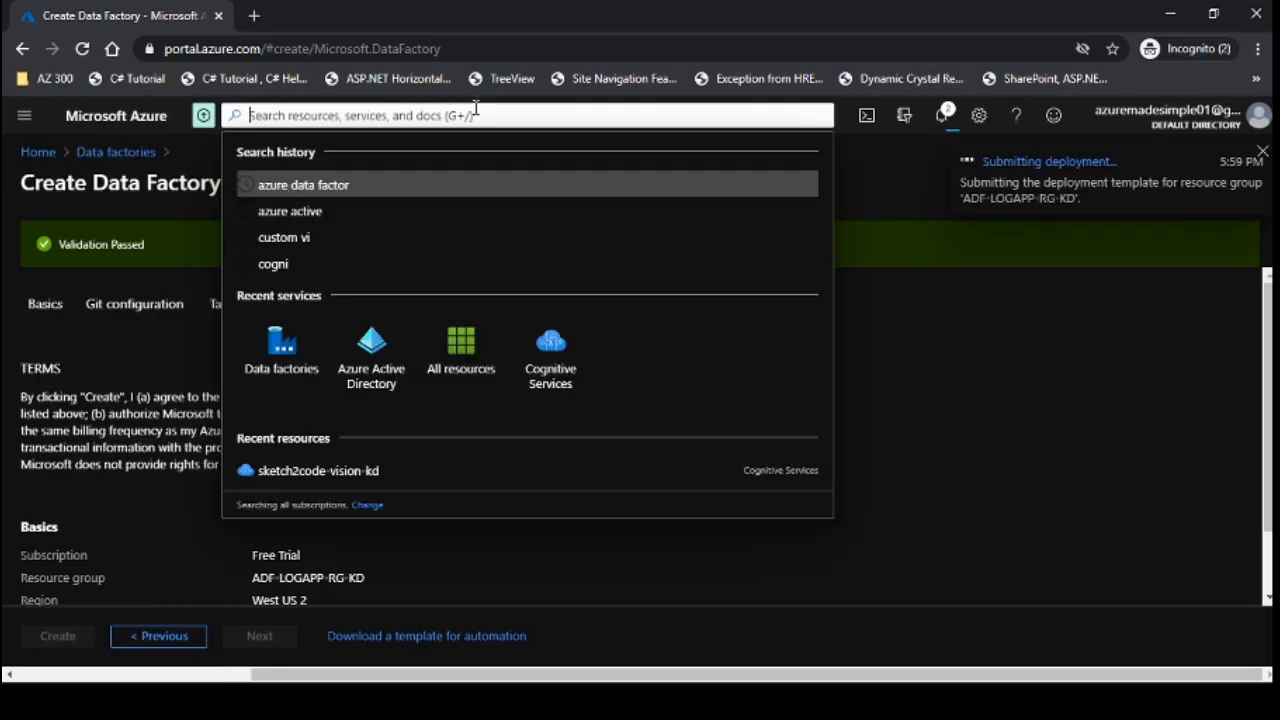
{"action": "type", "text": "logic"}
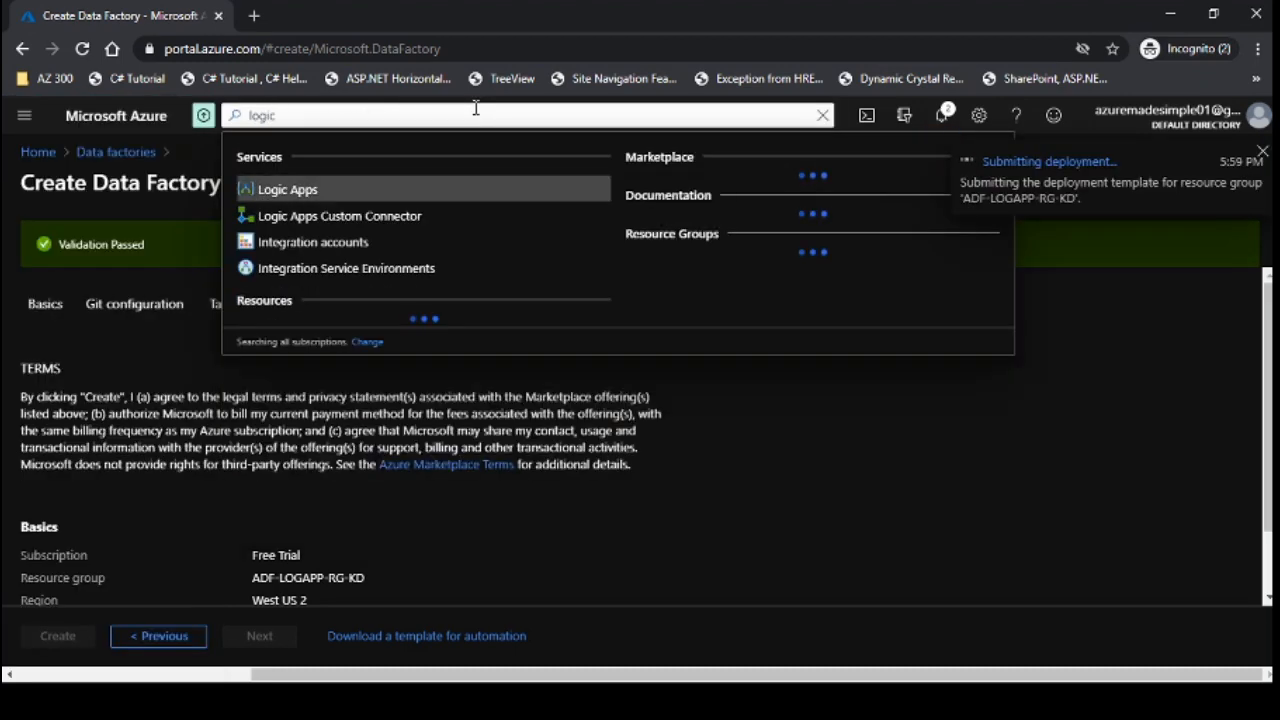
{"action": "left_click", "coordinate": [330, 190]}
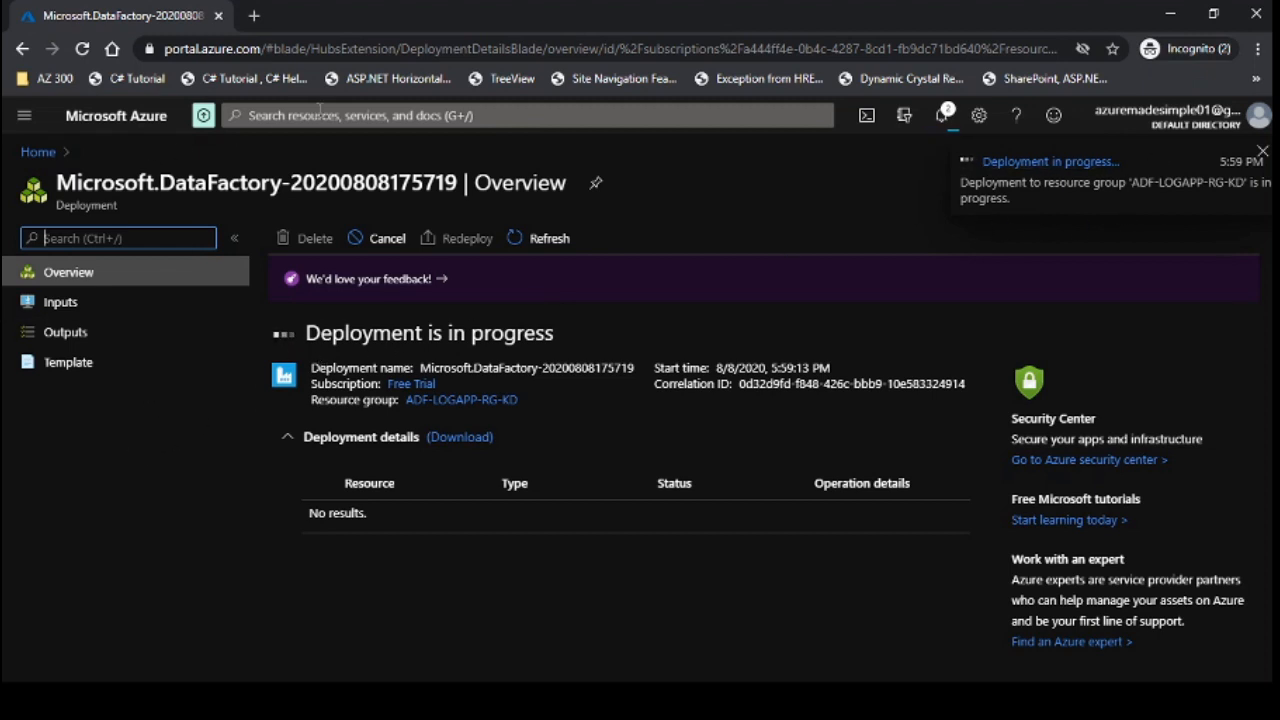
Step: Search the portal for logi and open the Logic Apps service
{"action": "left_click", "coordinate": [324, 112]}
{"action": "type", "text": "logi"}
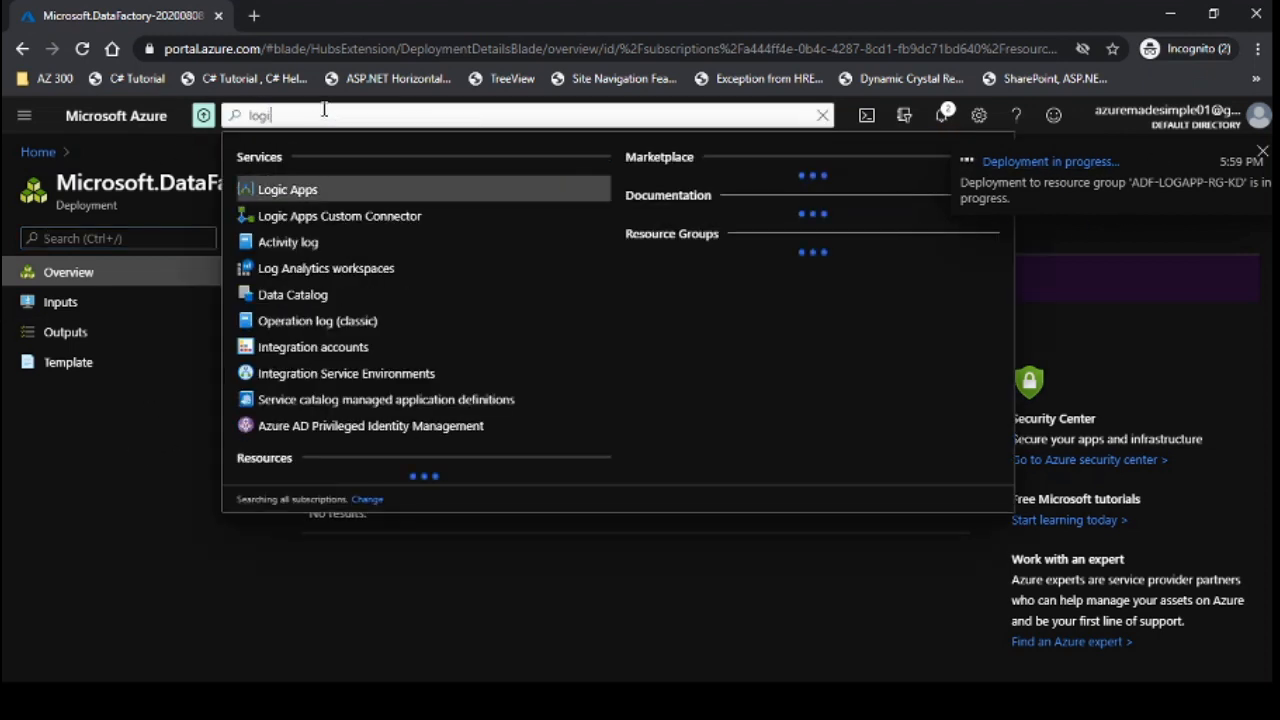
{"action": "left_click", "coordinate": [264, 192]}
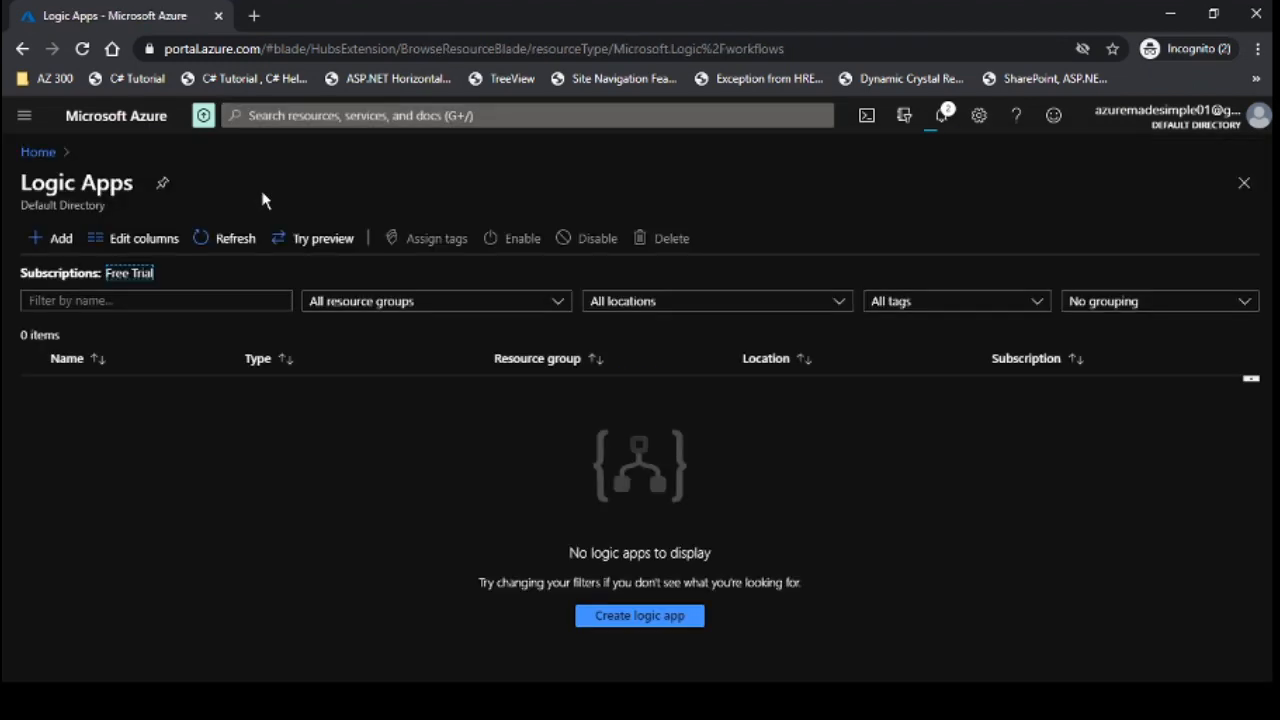
Step: Start a new logic app in resource group ADF-LOGAPP-RG-KD and name it logicapp-01
{"action": "left_click", "coordinate": [663, 624]}
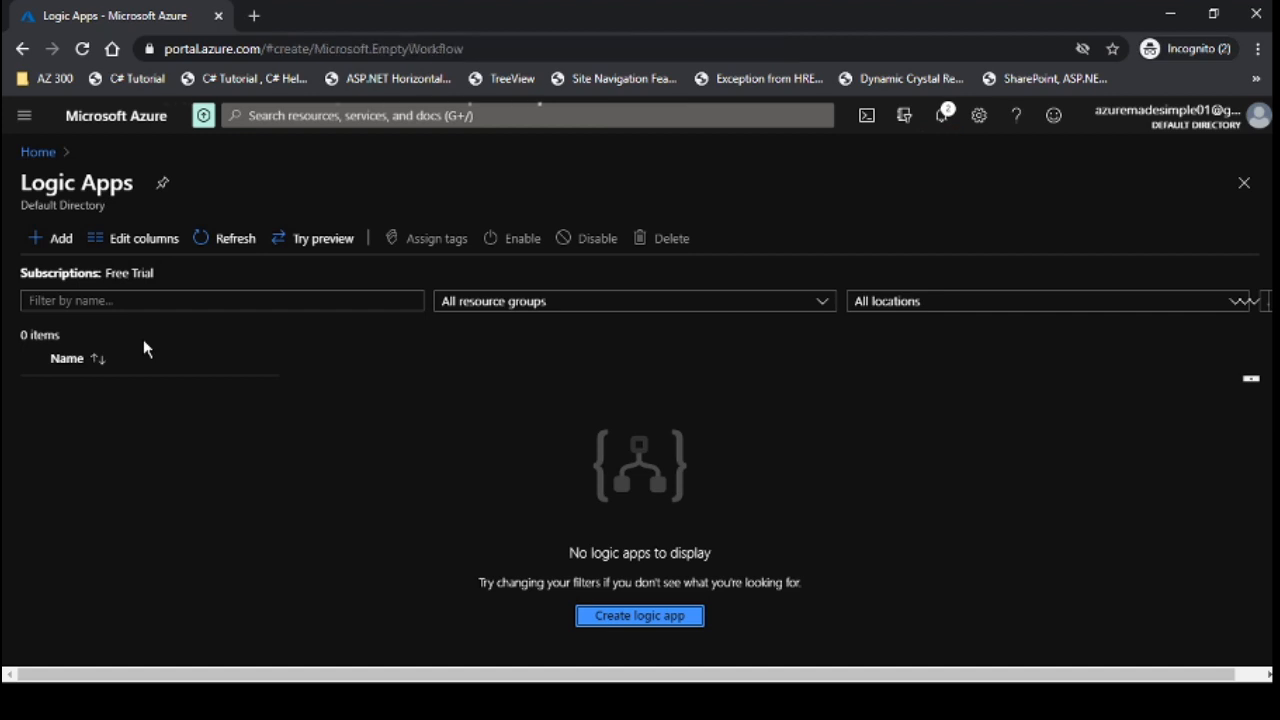
{"action": "left_click", "coordinate": [340, 412]}
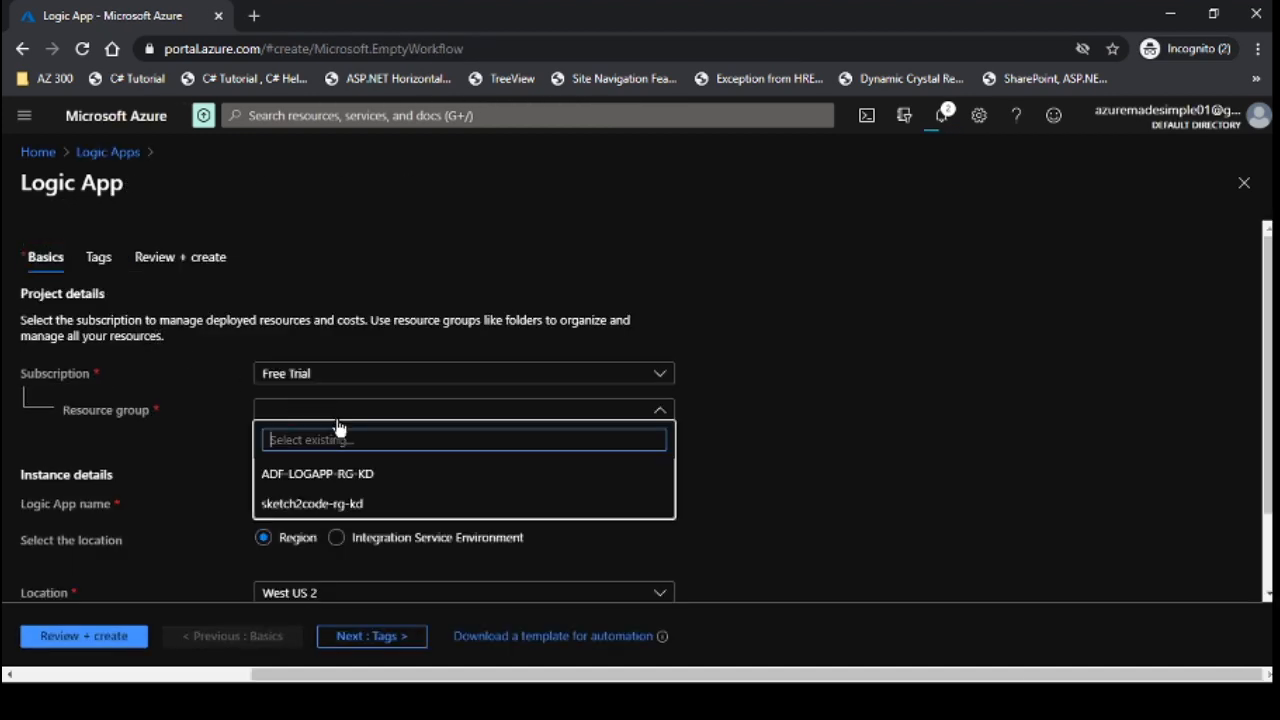
{"action": "left_click", "coordinate": [290, 478]}
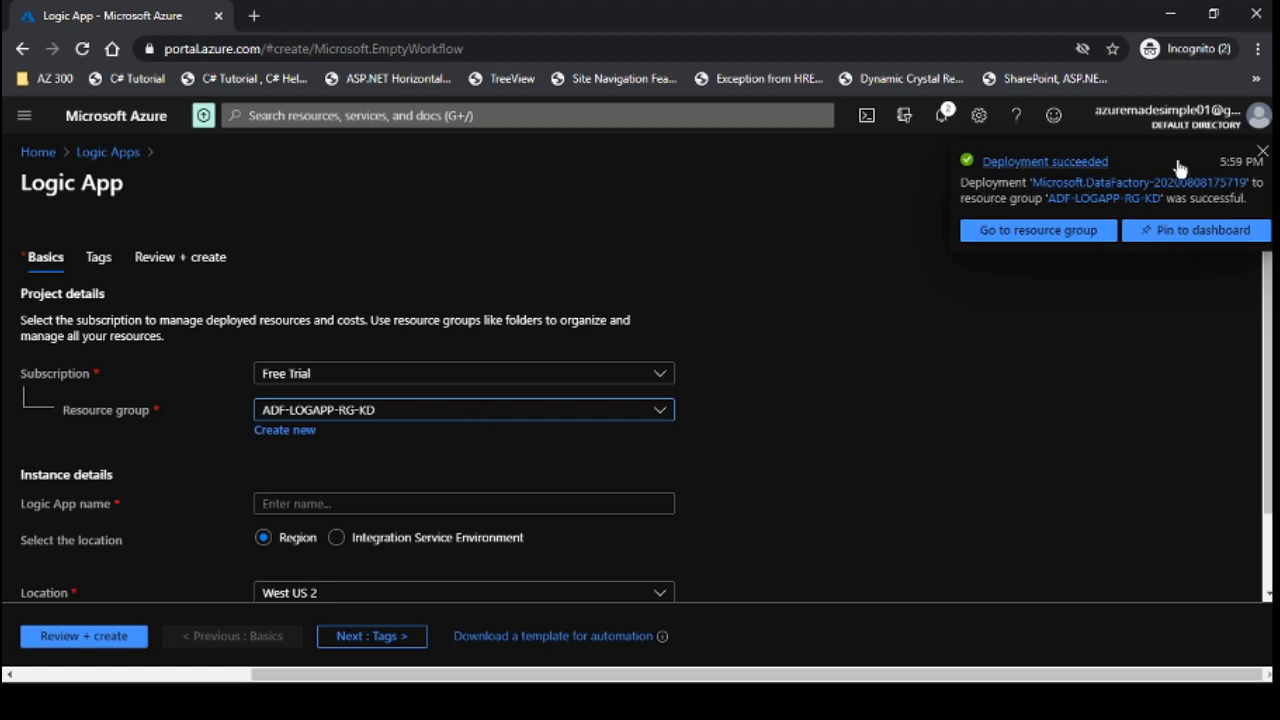
{"action": "left_click", "coordinate": [1263, 154]}
{"action": "left_click", "coordinate": [313, 498]}
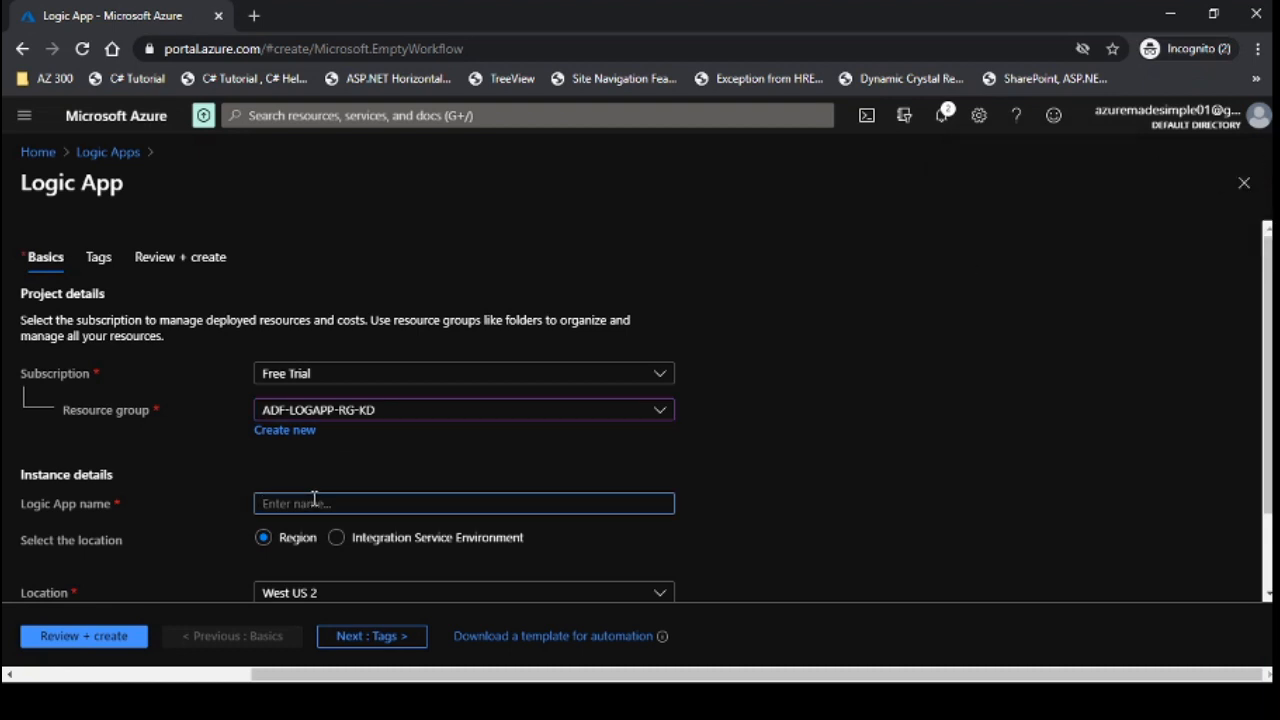
{"action": "type", "text": "logicapp-01"}
{"action": "left_click", "coordinate": [780, 477]}
{"action": "scroll", "coordinate": [794, 477], "scroll_direction": "down", "scroll_amount": 1}
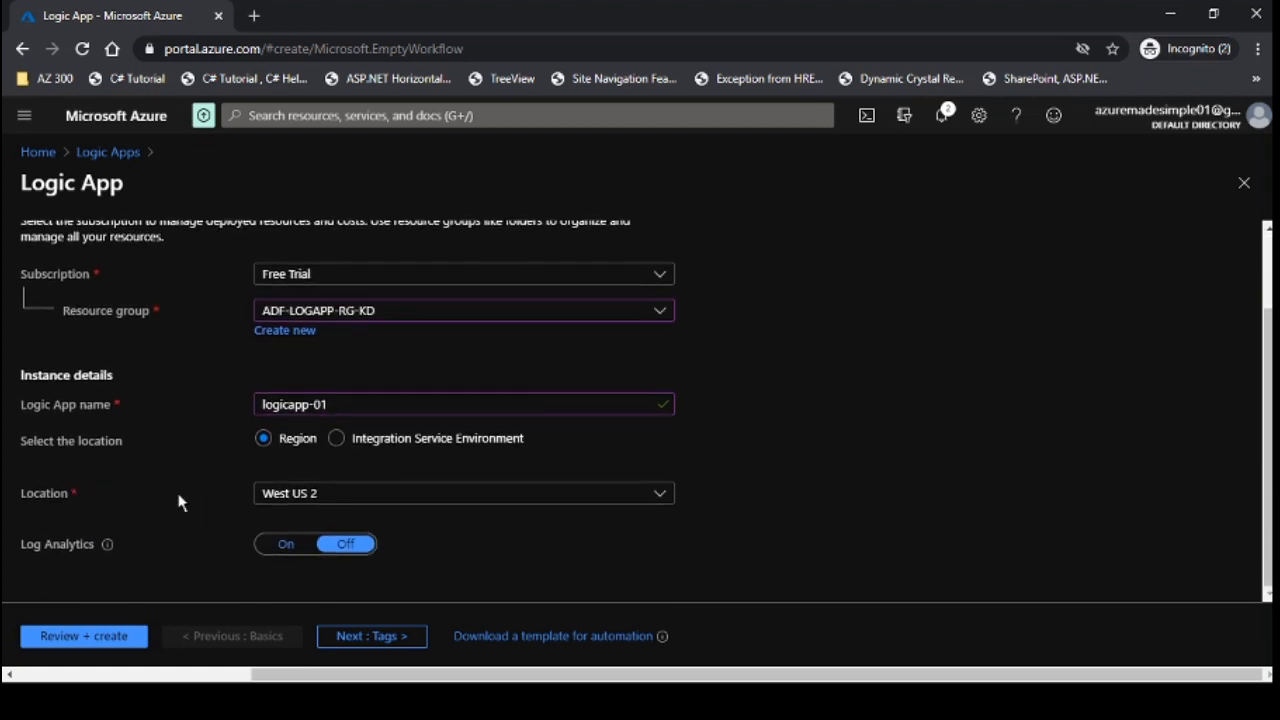
Step: Leave the tags empty, review the Basics summary and create the logic app
{"action": "scroll", "coordinate": [178, 502], "scroll_direction": "up", "scroll_amount": 1}
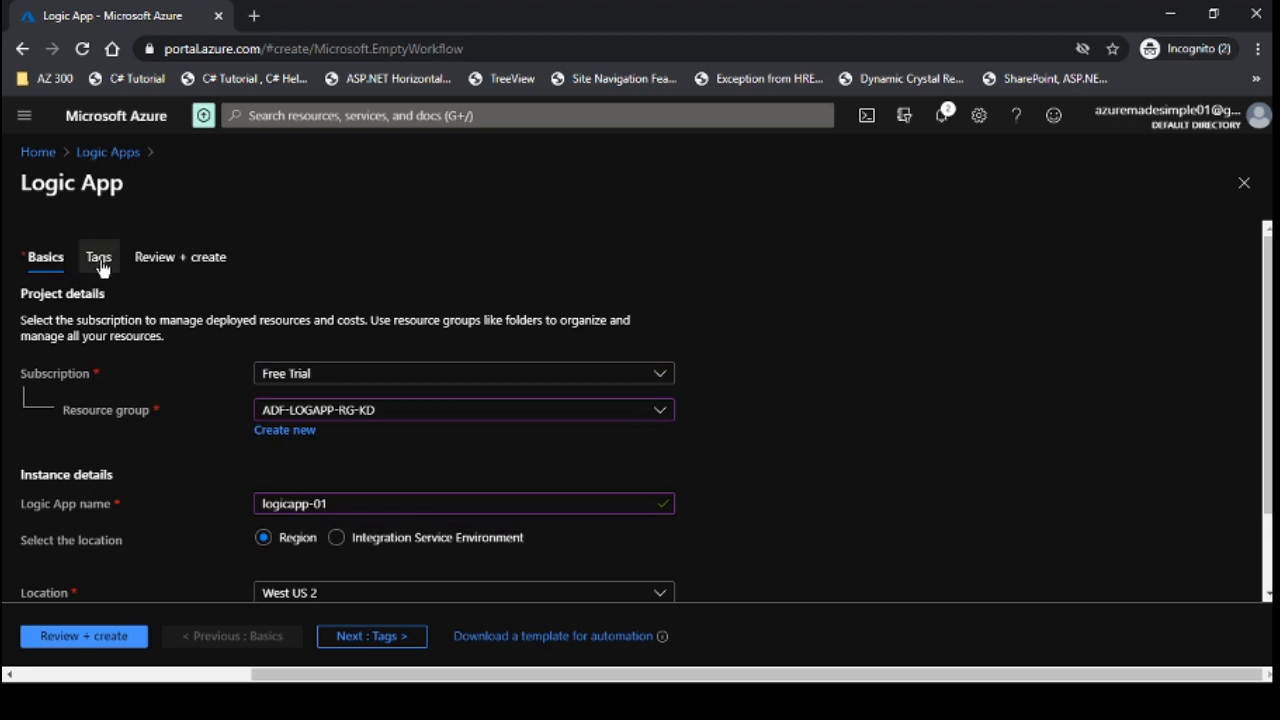
{"action": "left_click", "coordinate": [100, 262]}
{"action": "left_click", "coordinate": [198, 262]}
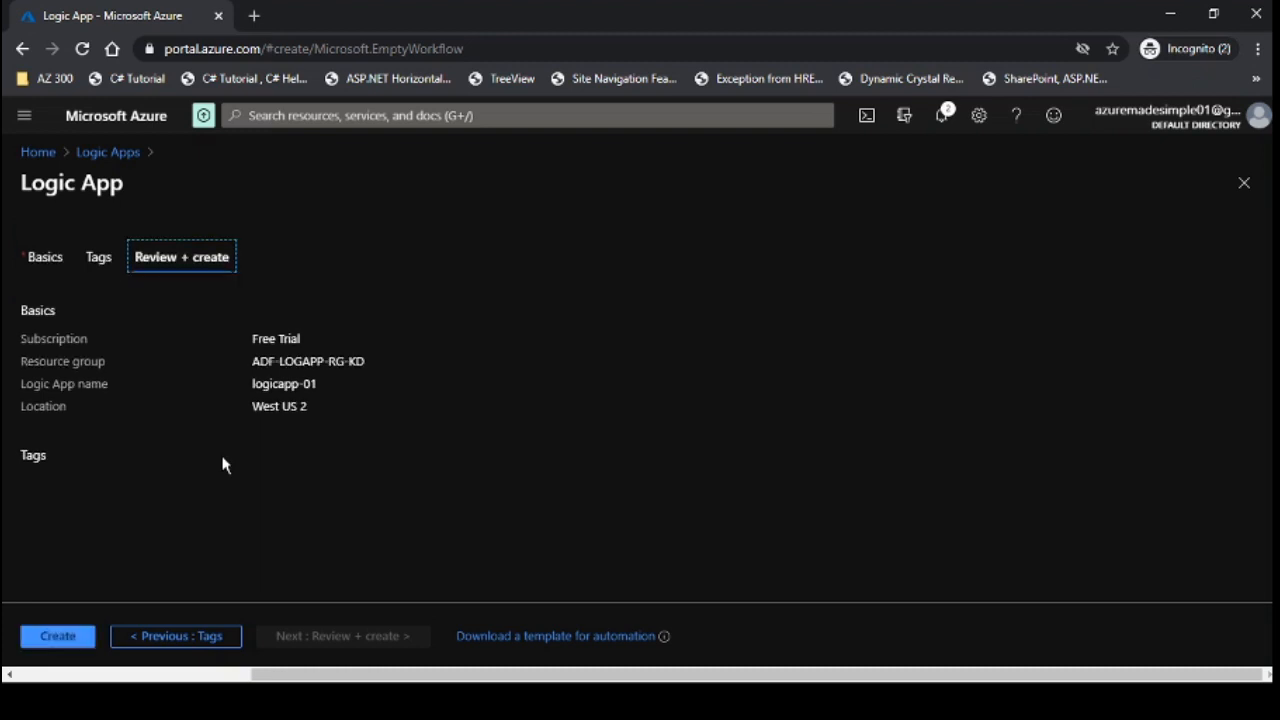
{"action": "left_click", "coordinate": [68, 636]}
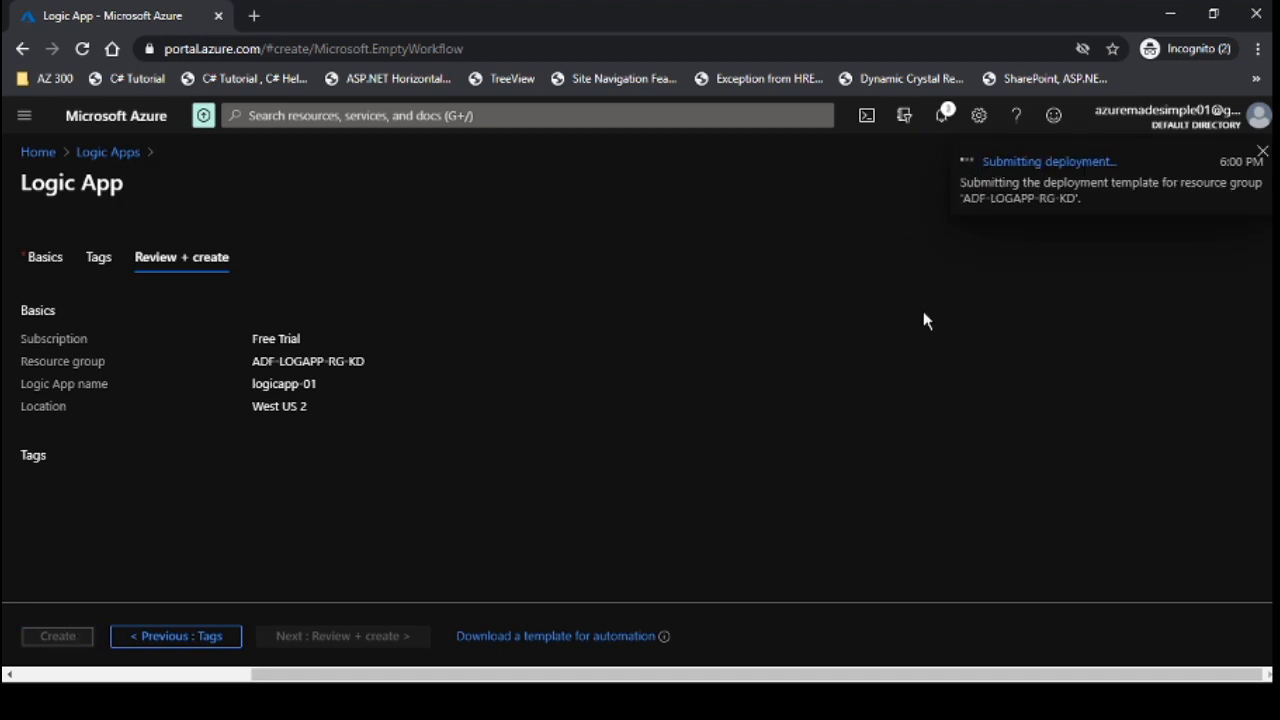
Step: Open resource group ADF-LOGAPP-RG-KD through the deployment details and refresh its resource list
{"action": "left_click", "coordinate": [943, 117]}
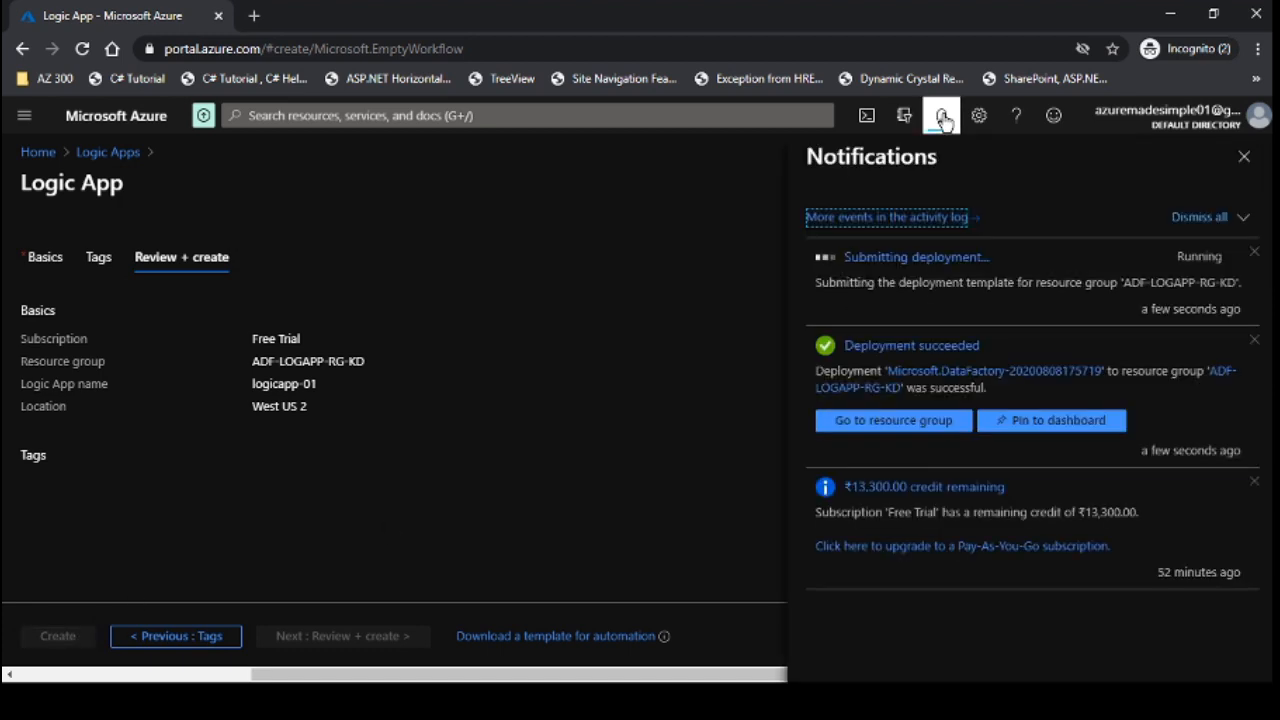
{"action": "left_click", "coordinate": [924, 346]}
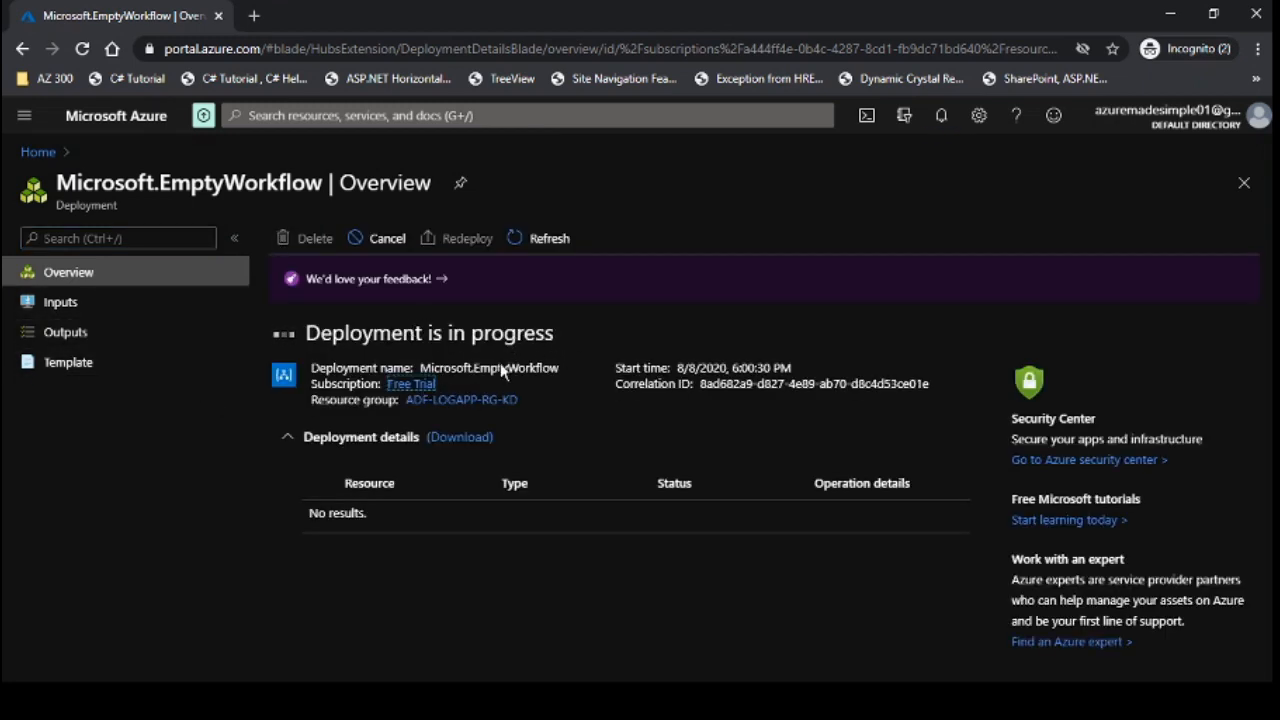
{"action": "left_click", "coordinate": [490, 401]}
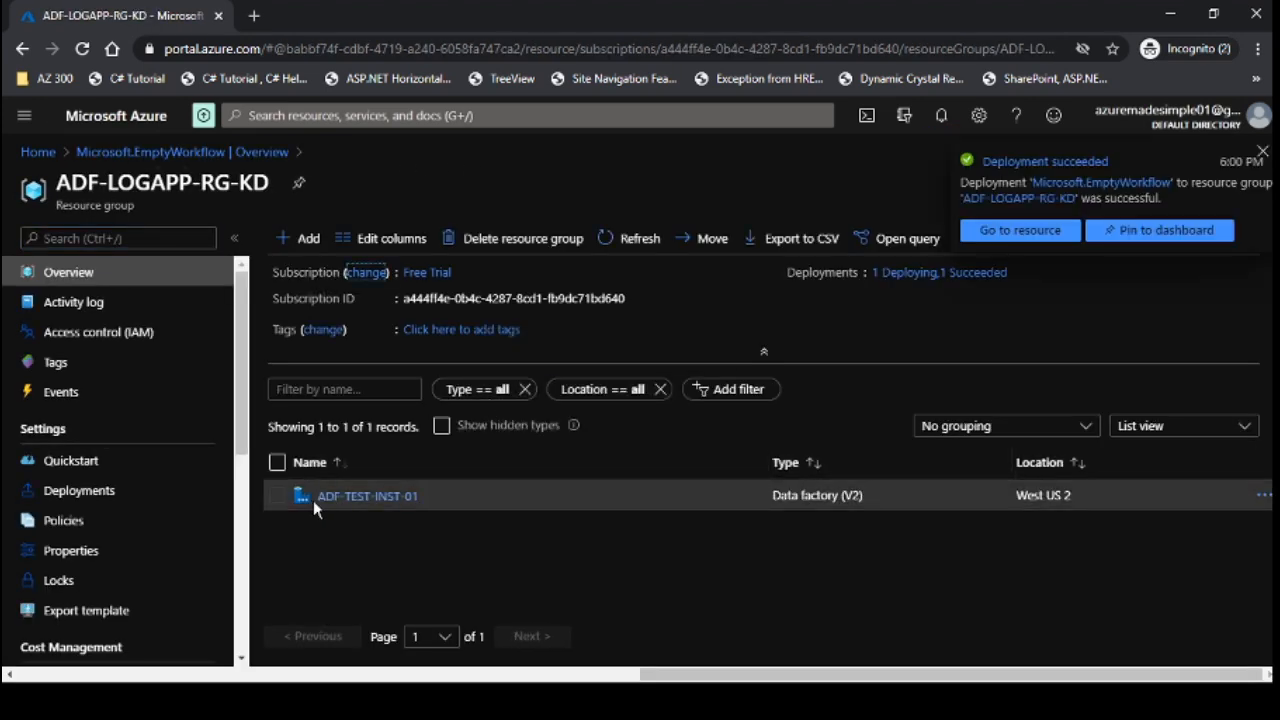
{"action": "left_click", "coordinate": [1262, 153]}
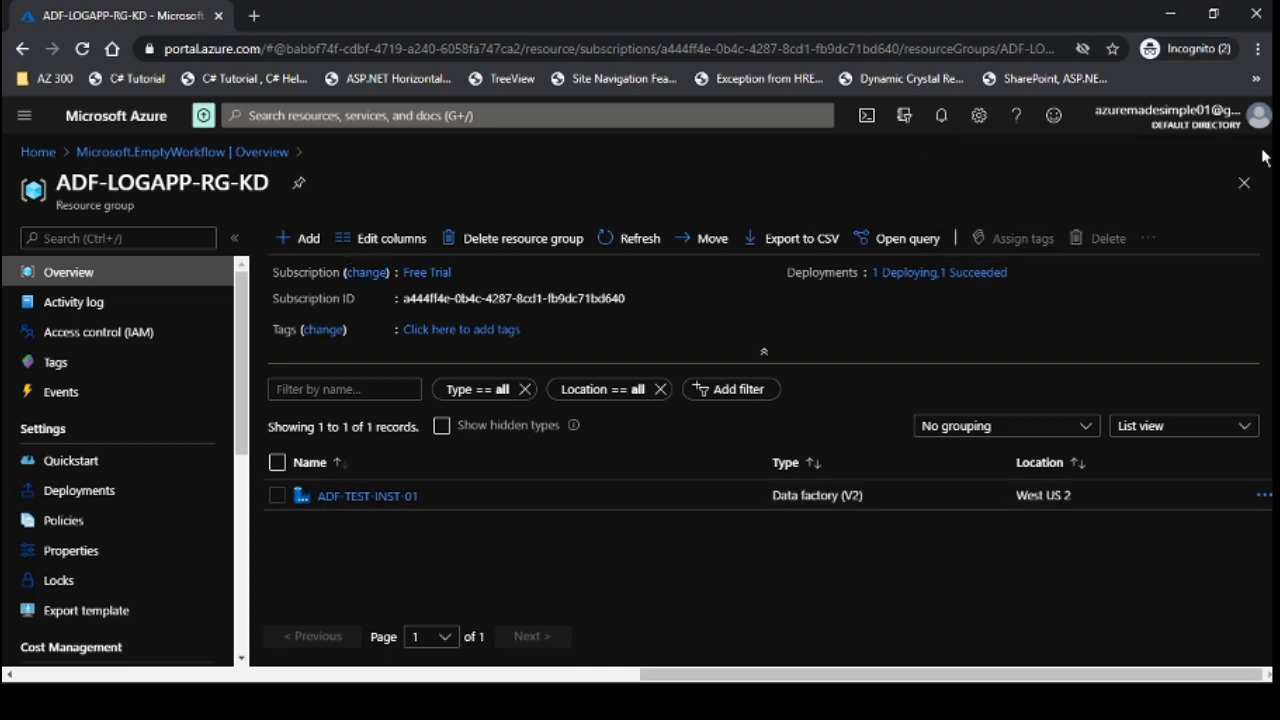
{"action": "left_click", "coordinate": [632, 240]}
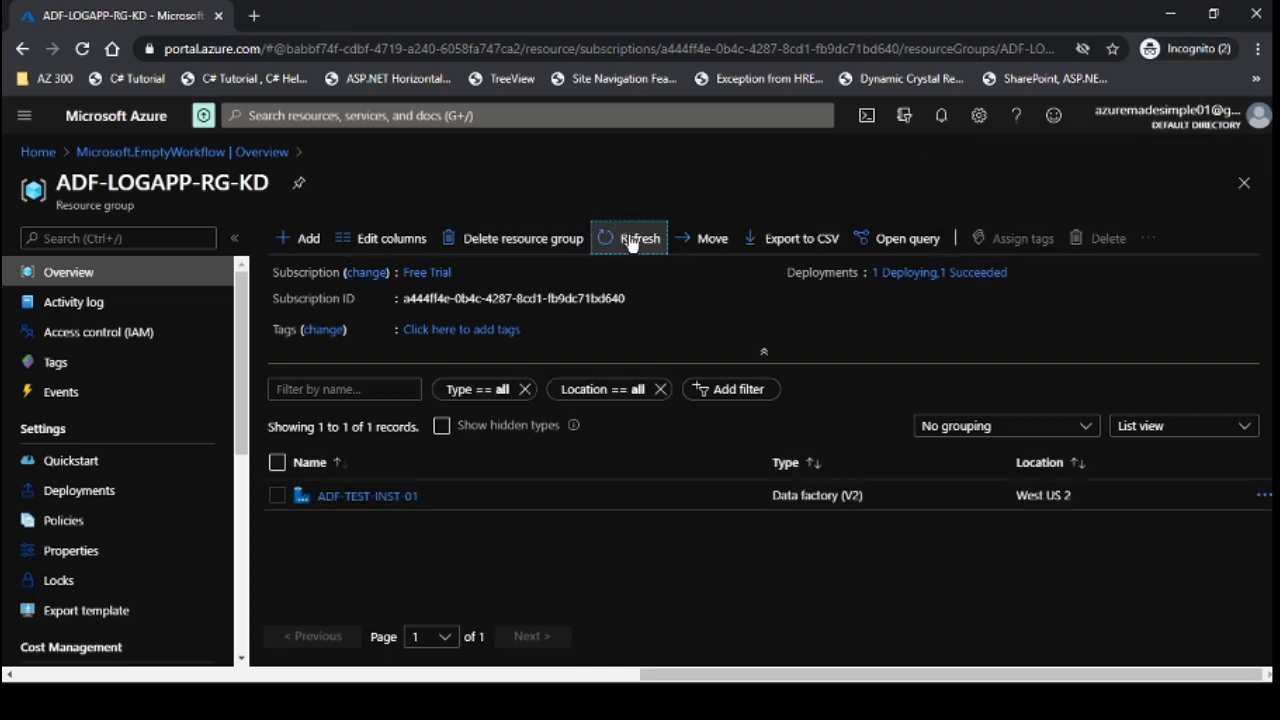
{"action": "left_click", "coordinate": [626, 242]}
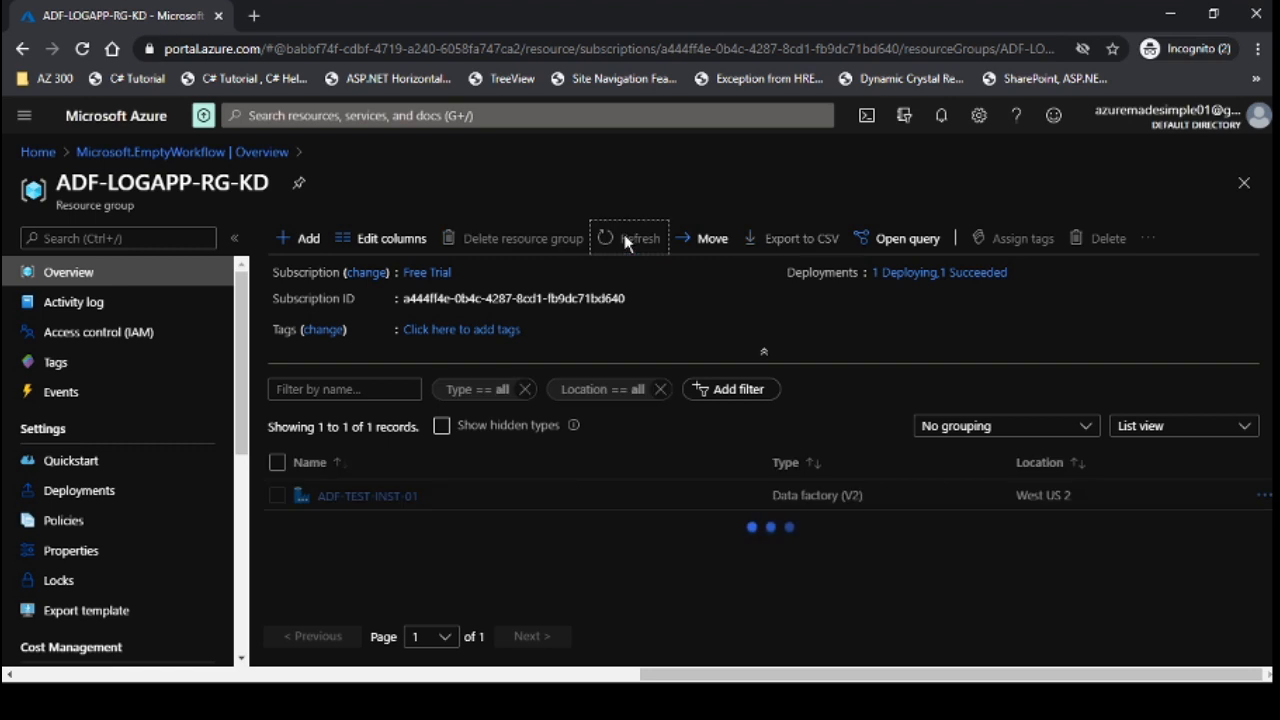
Step: Open the newly deployed logic app from its deployment notification and return to the portal home page
{"action": "left_click", "coordinate": [941, 118]}
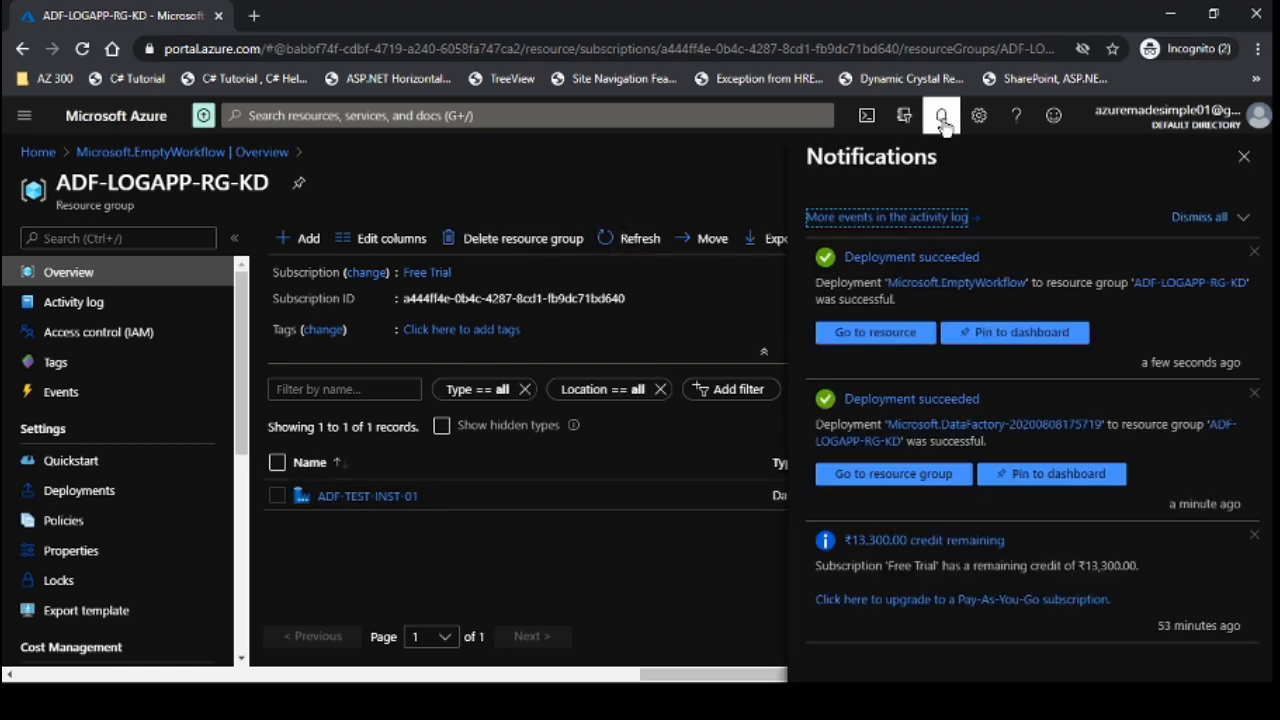
{"action": "left_click", "coordinate": [885, 332]}
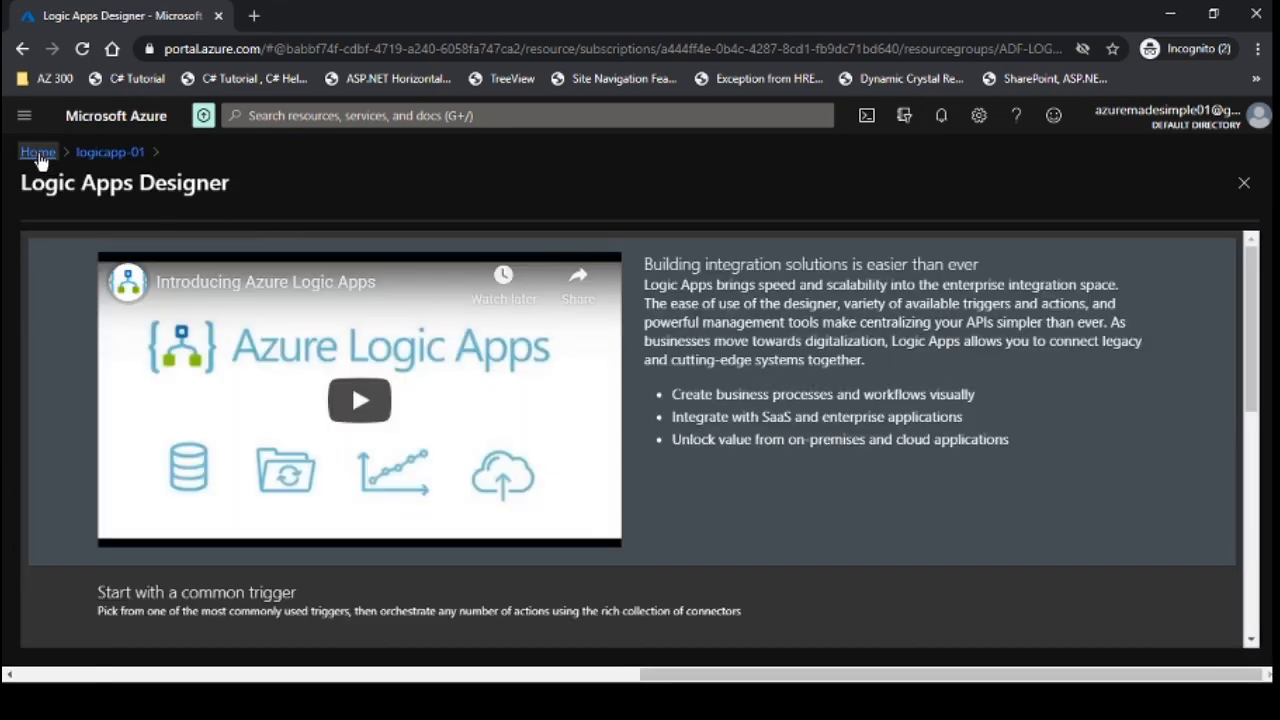
{"action": "left_click", "coordinate": [38, 153]}
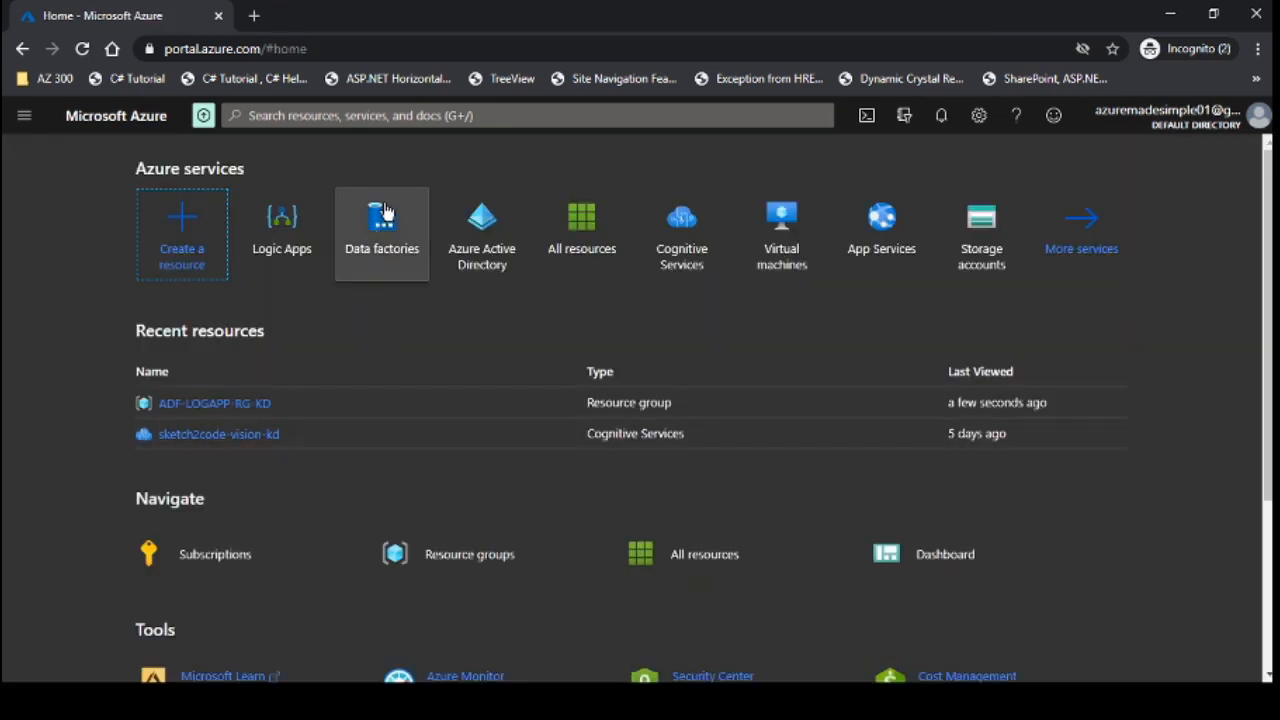
Step: Open logicapp-01 from the list of all resources and switch from the designer to its overview page
{"action": "left_click", "coordinate": [570, 262]}
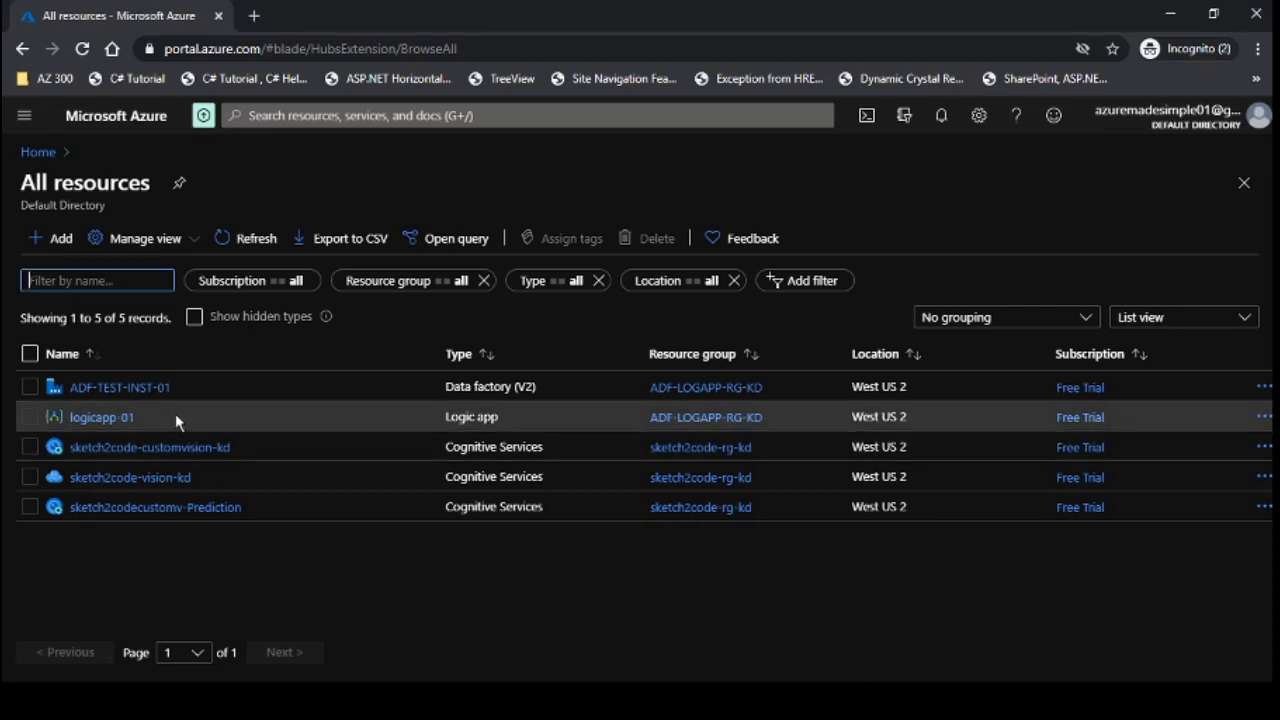
{"action": "left_click", "coordinate": [113, 416]}
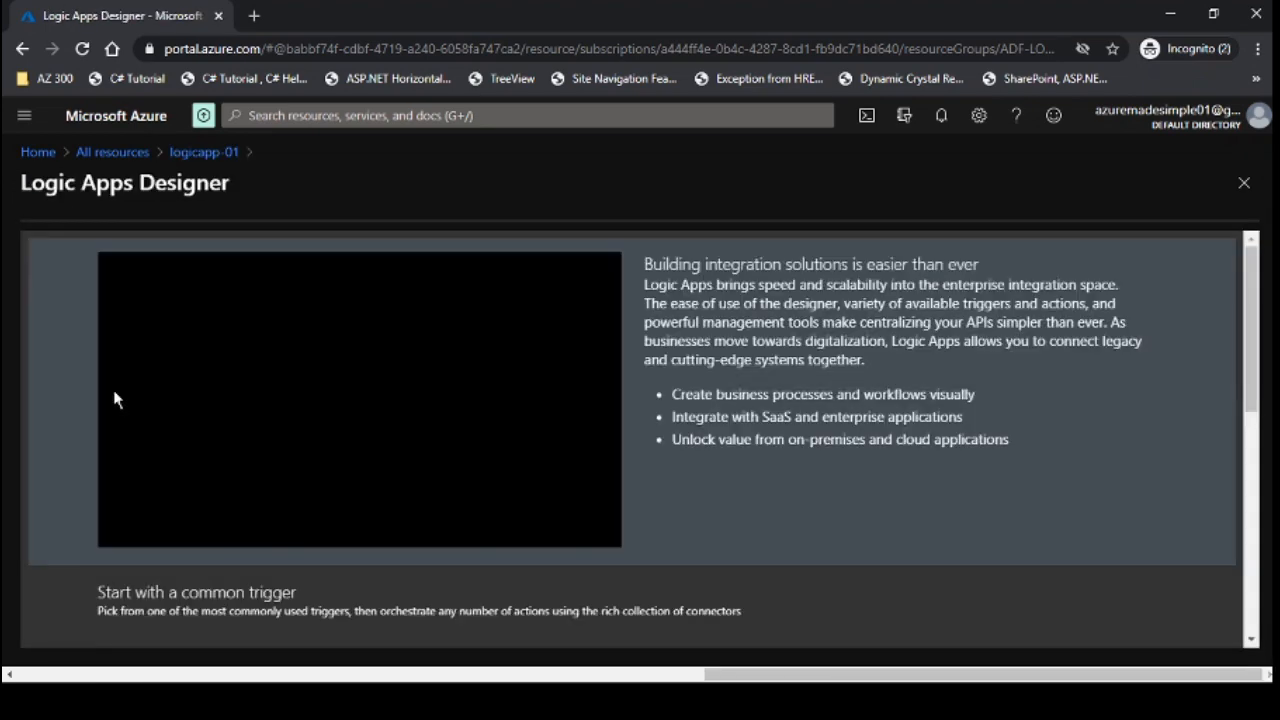
{"action": "scroll", "coordinate": [457, 383], "scroll_direction": "down", "scroll_amount": 5}
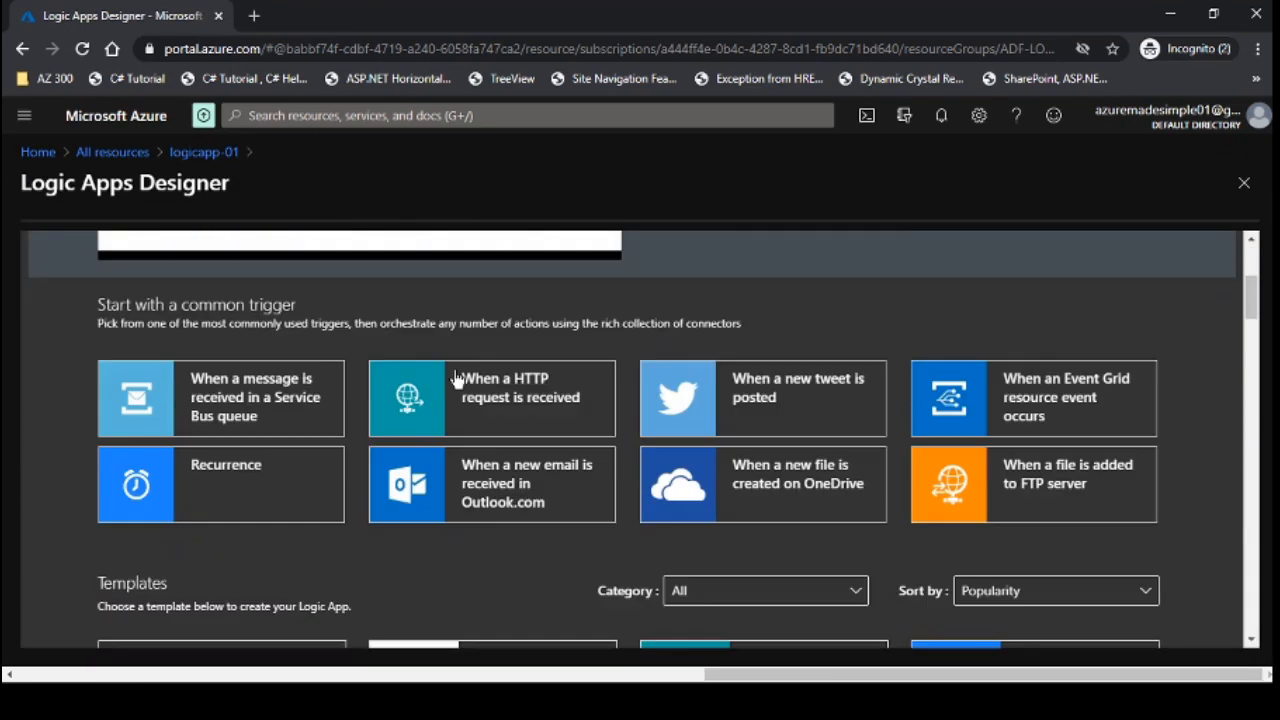
{"action": "scroll", "coordinate": [454, 362], "scroll_direction": "up", "scroll_amount": 5}
{"action": "left_click", "coordinate": [205, 155]}
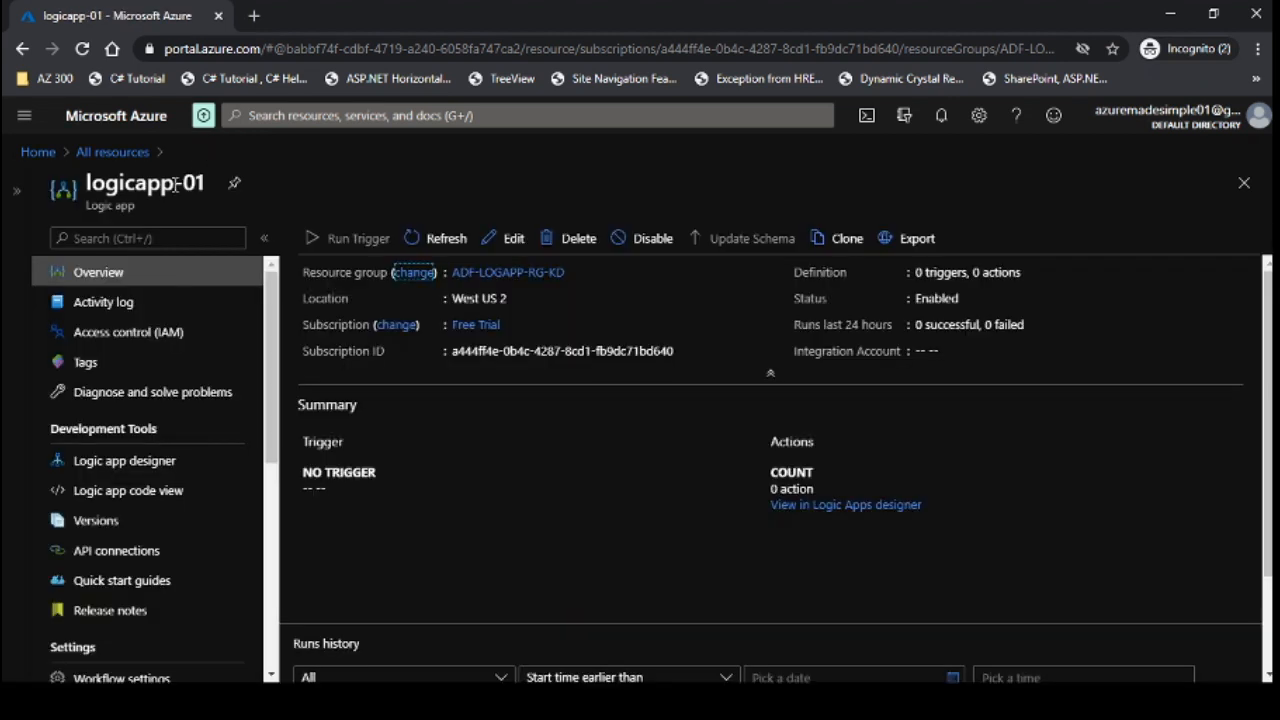
Step: Enable the system assigned managed identity in the Identity settings of logicapp-01 and save the change
{"action": "scroll", "coordinate": [115, 307], "scroll_direction": "down", "scroll_amount": 1}
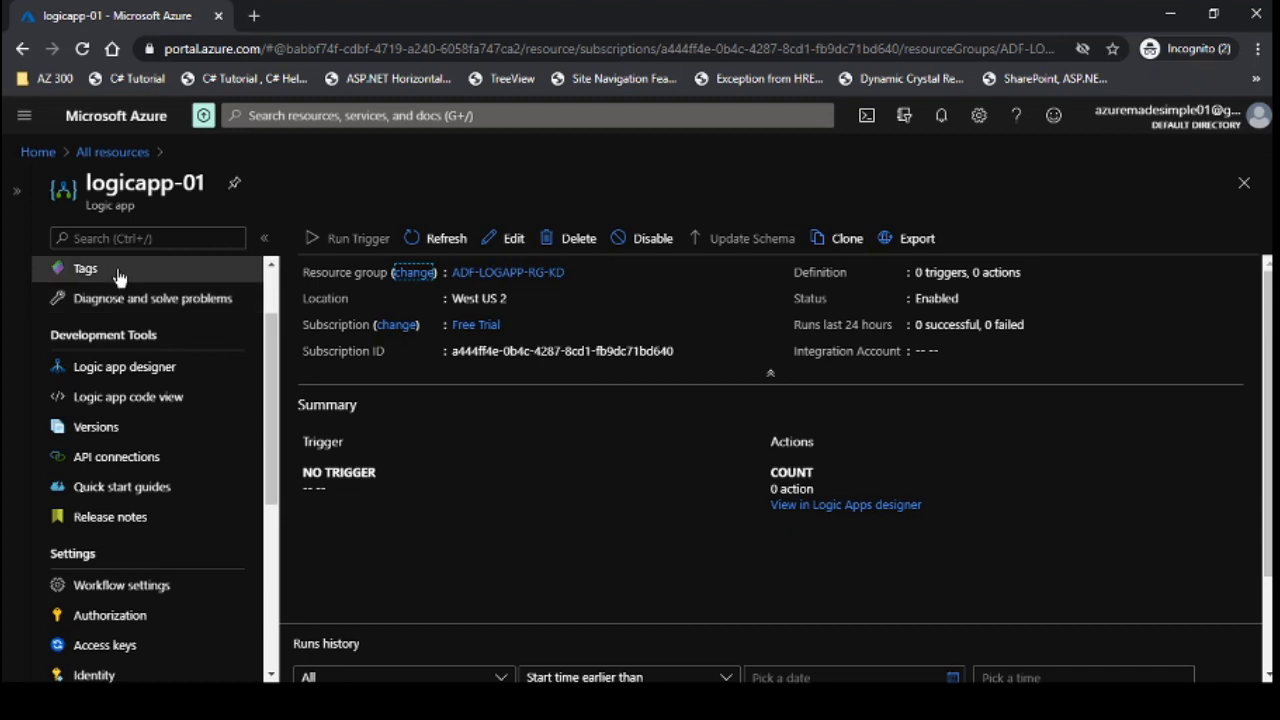
{"action": "scroll", "coordinate": [118, 274], "scroll_direction": "down", "scroll_amount": 3}
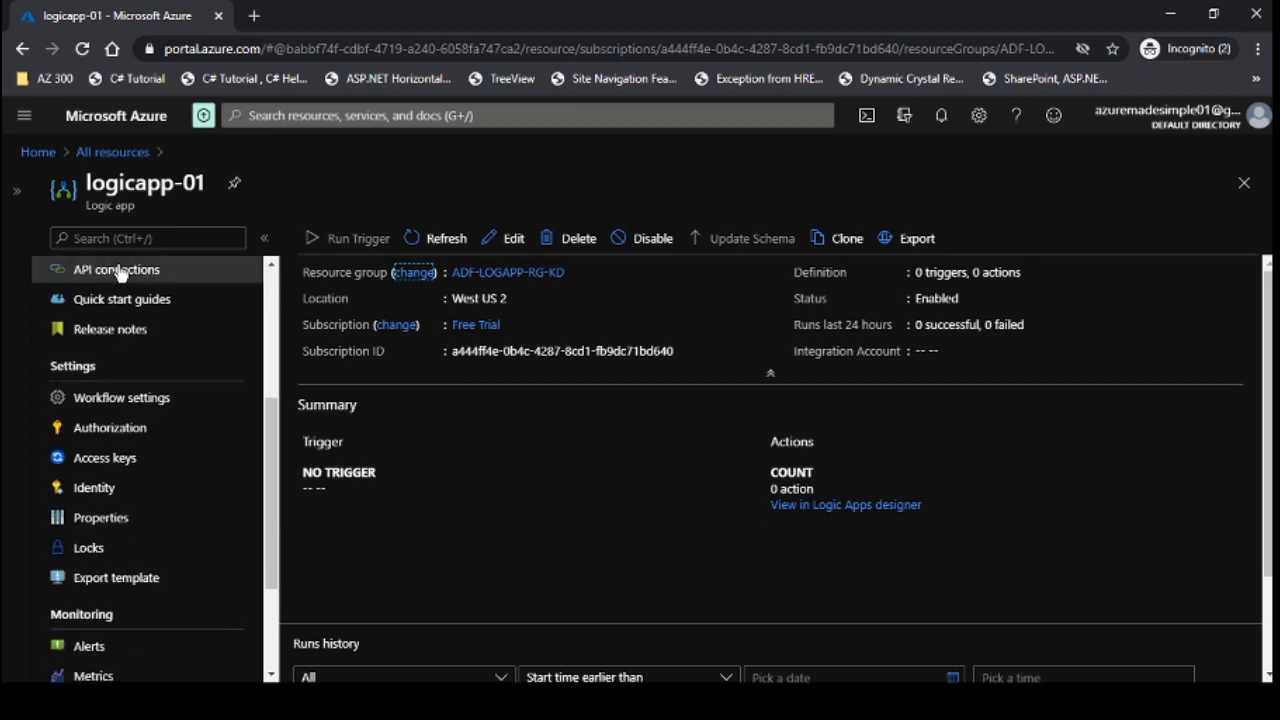
{"action": "scroll", "coordinate": [139, 352], "scroll_direction": "down", "scroll_amount": 1}
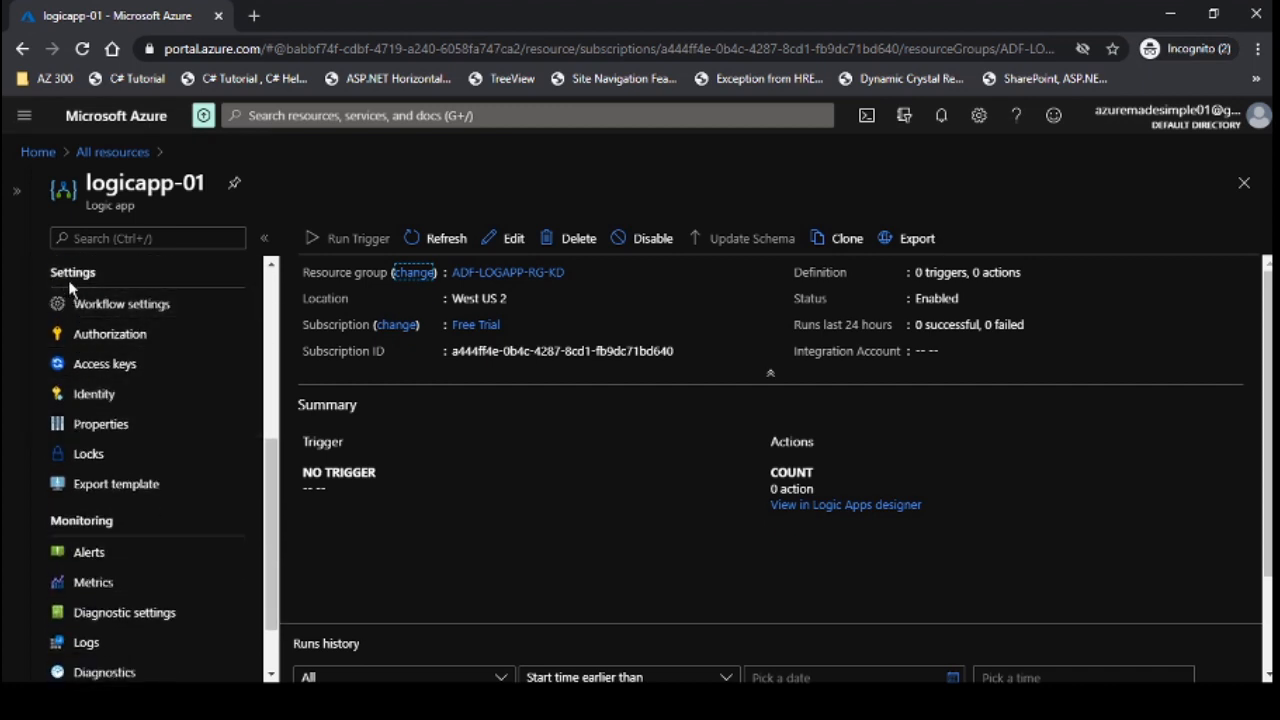
{"action": "left_click", "coordinate": [75, 395]}
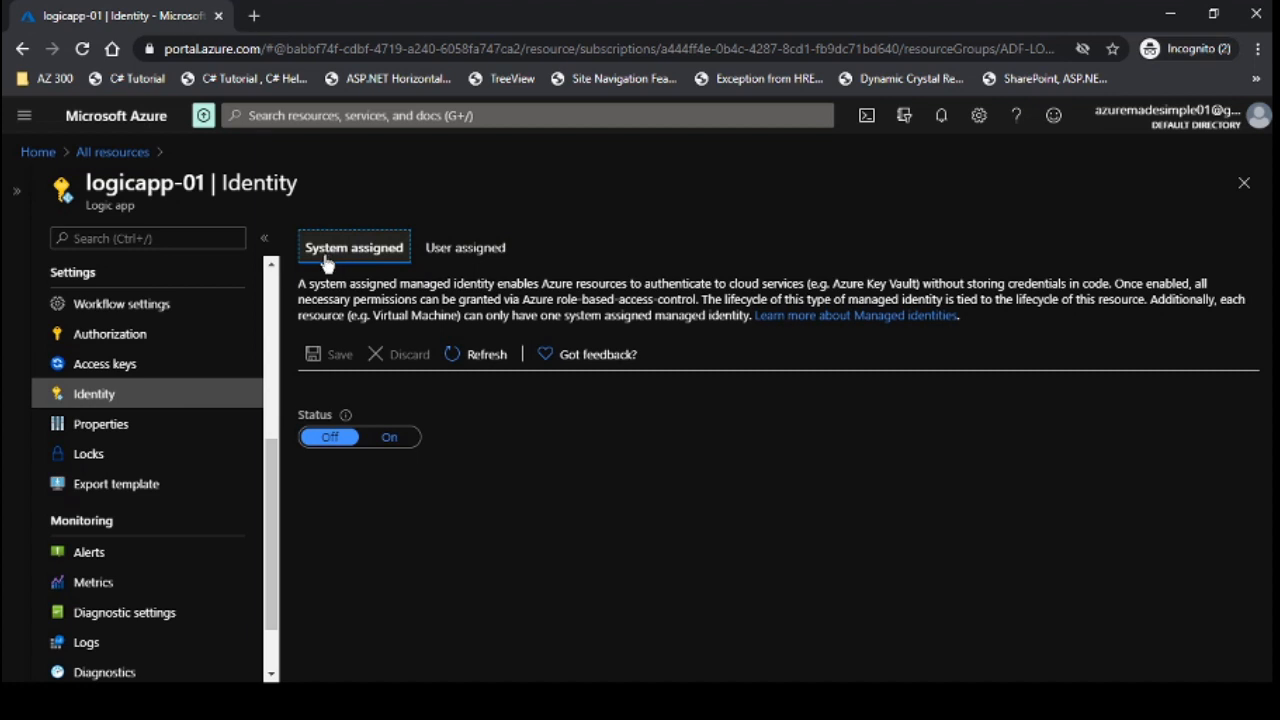
{"action": "left_click", "coordinate": [380, 443]}
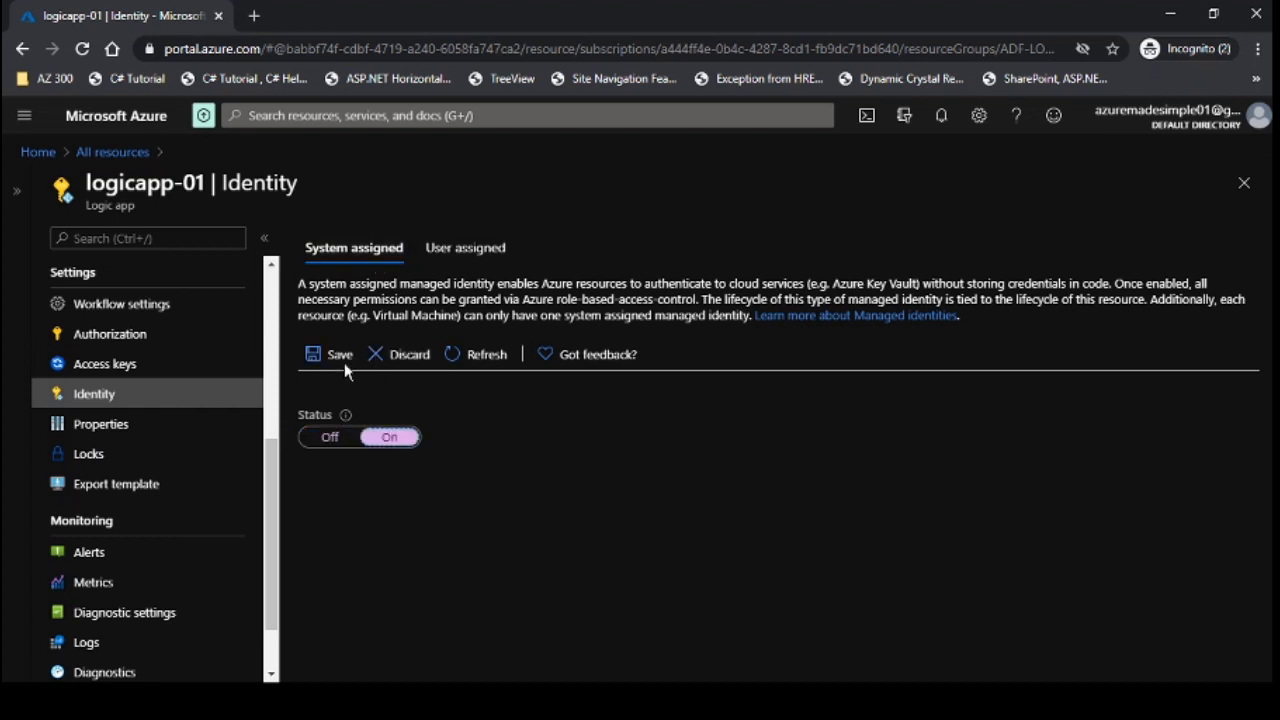
{"action": "left_click", "coordinate": [331, 354]}
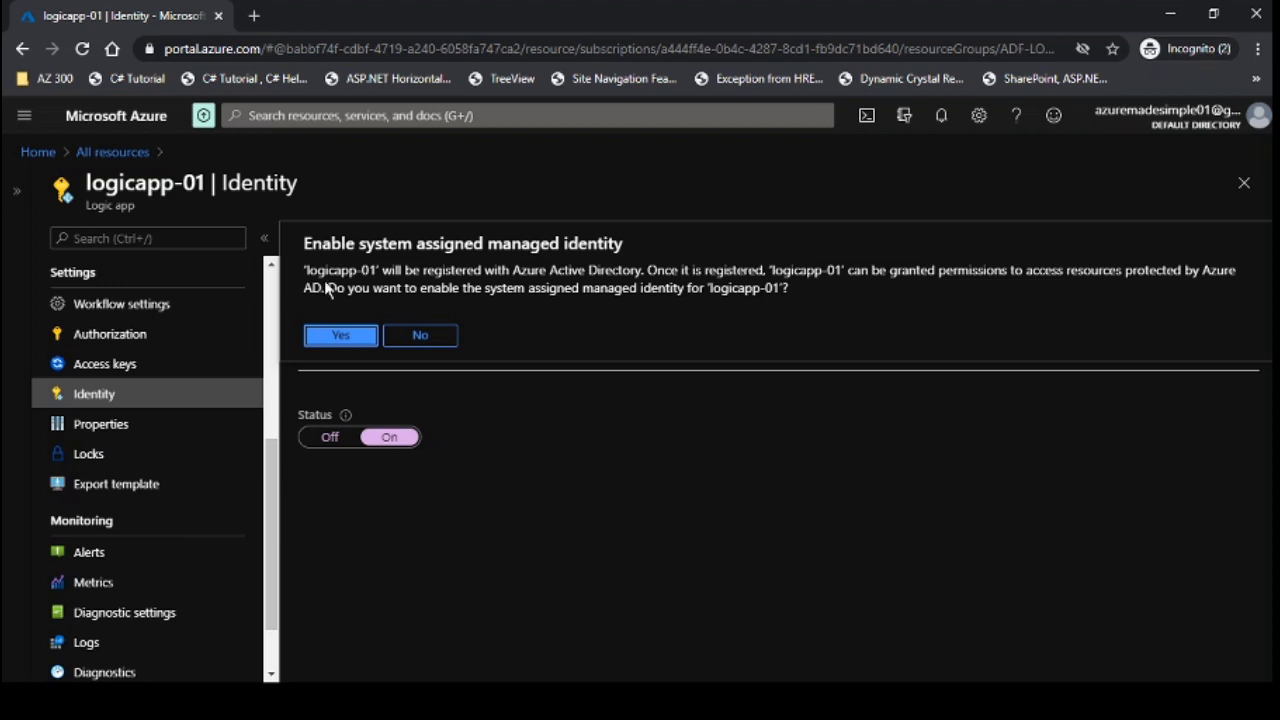
{"action": "left_click", "coordinate": [330, 342]}
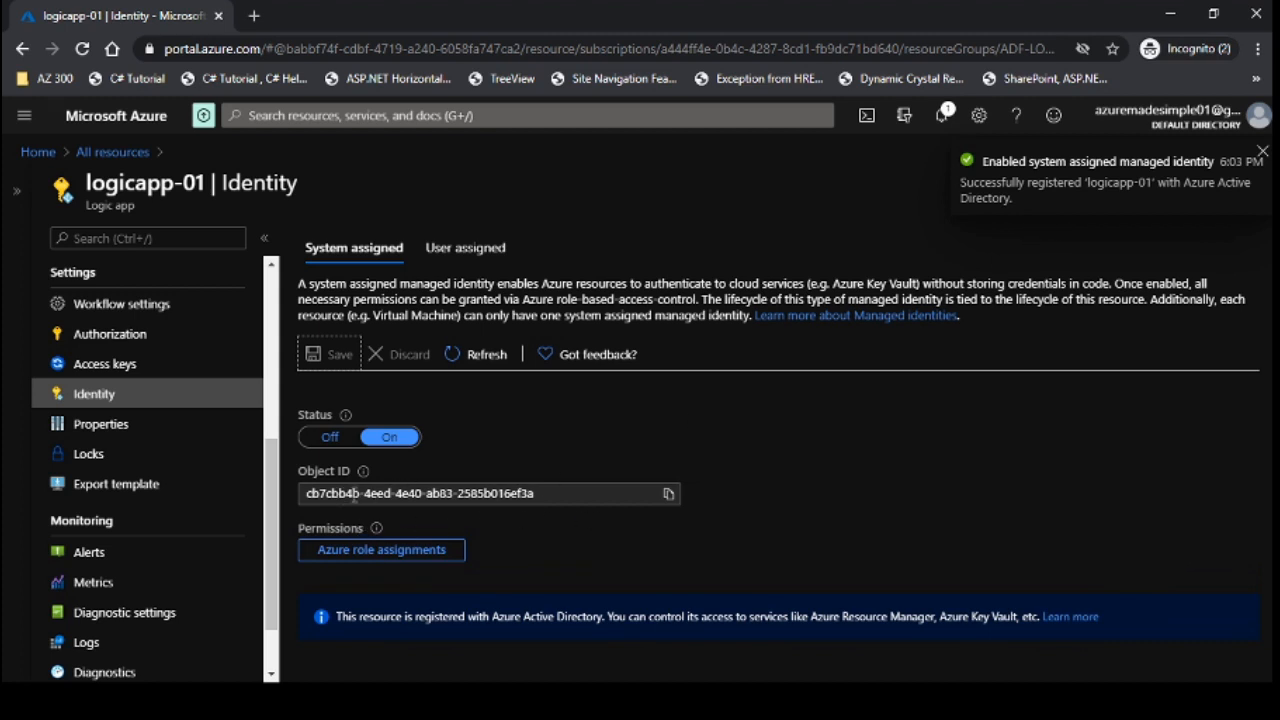
Step: Open the Access control (IAM) page of the data factory ADF-TEST-INST-01
{"action": "left_click", "coordinate": [112, 152]}
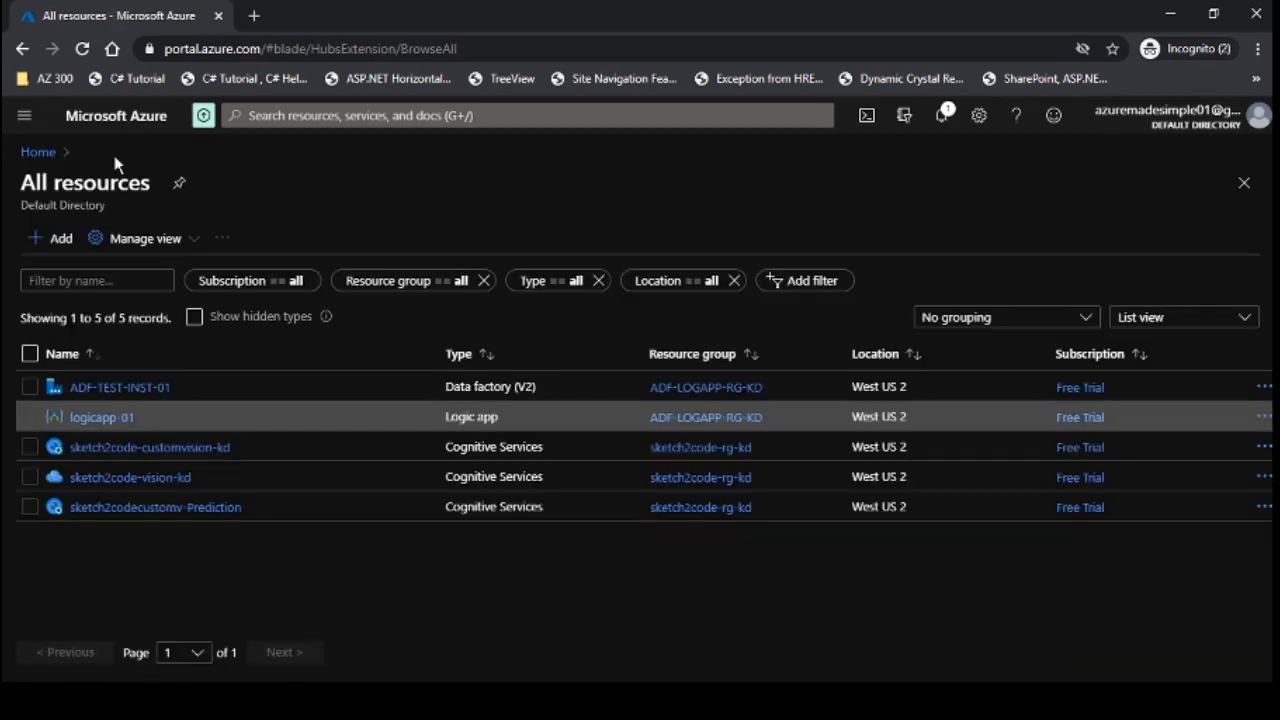
{"action": "left_click", "coordinate": [122, 389]}
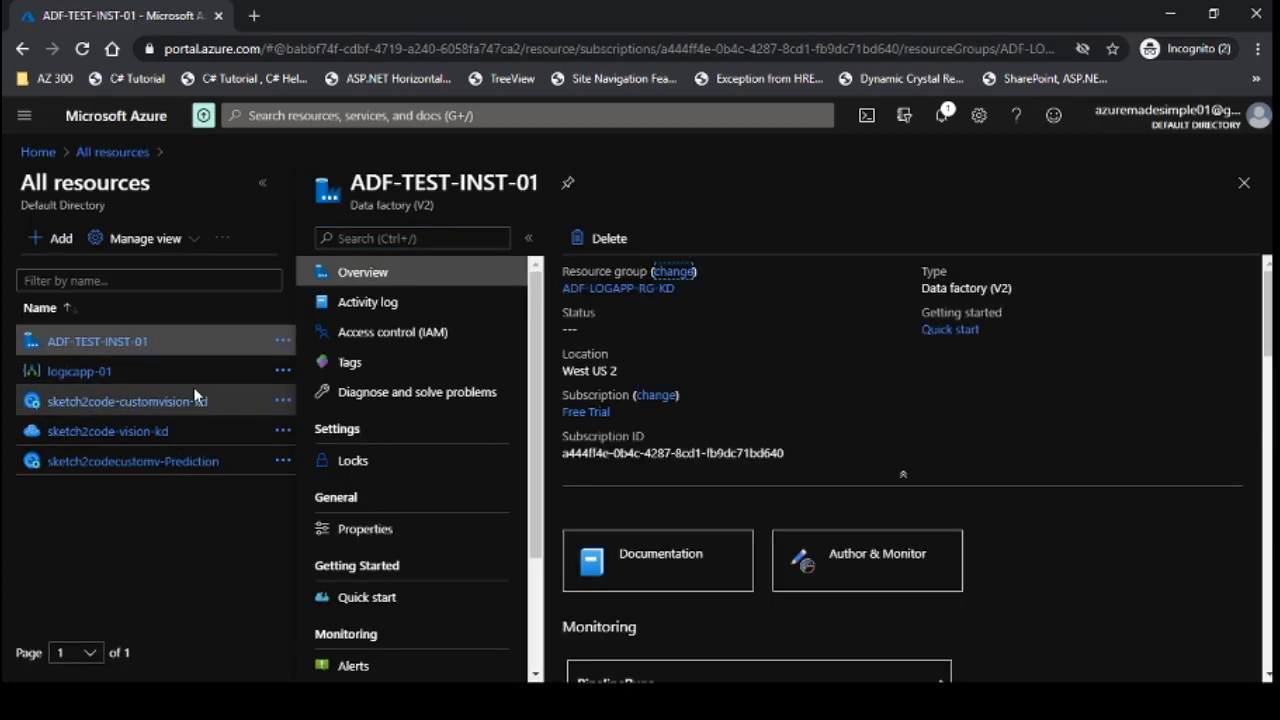
{"action": "left_click", "coordinate": [262, 183]}
{"action": "left_click", "coordinate": [138, 345]}
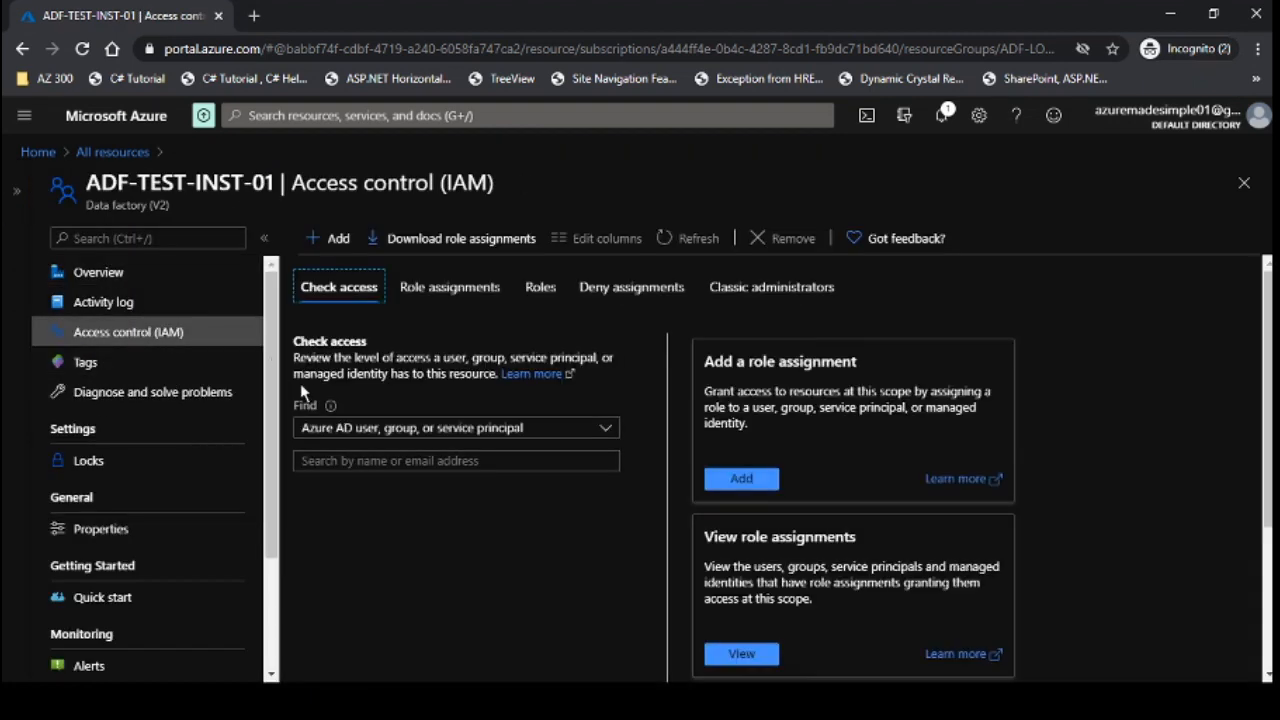
Step: Set the access check on ADF-TEST-INST-01 to find identities of the type Logic App
{"action": "left_click", "coordinate": [371, 430]}
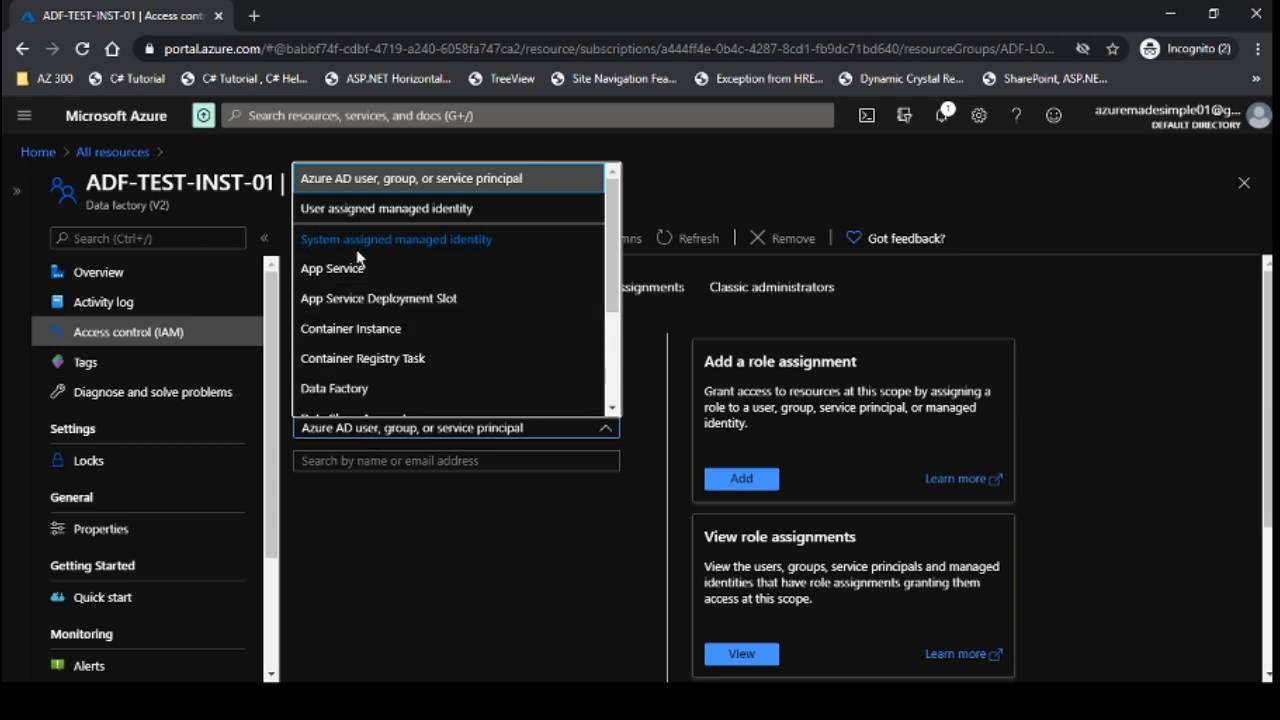
{"action": "scroll", "coordinate": [360, 270], "scroll_direction": "down", "scroll_amount": 3}
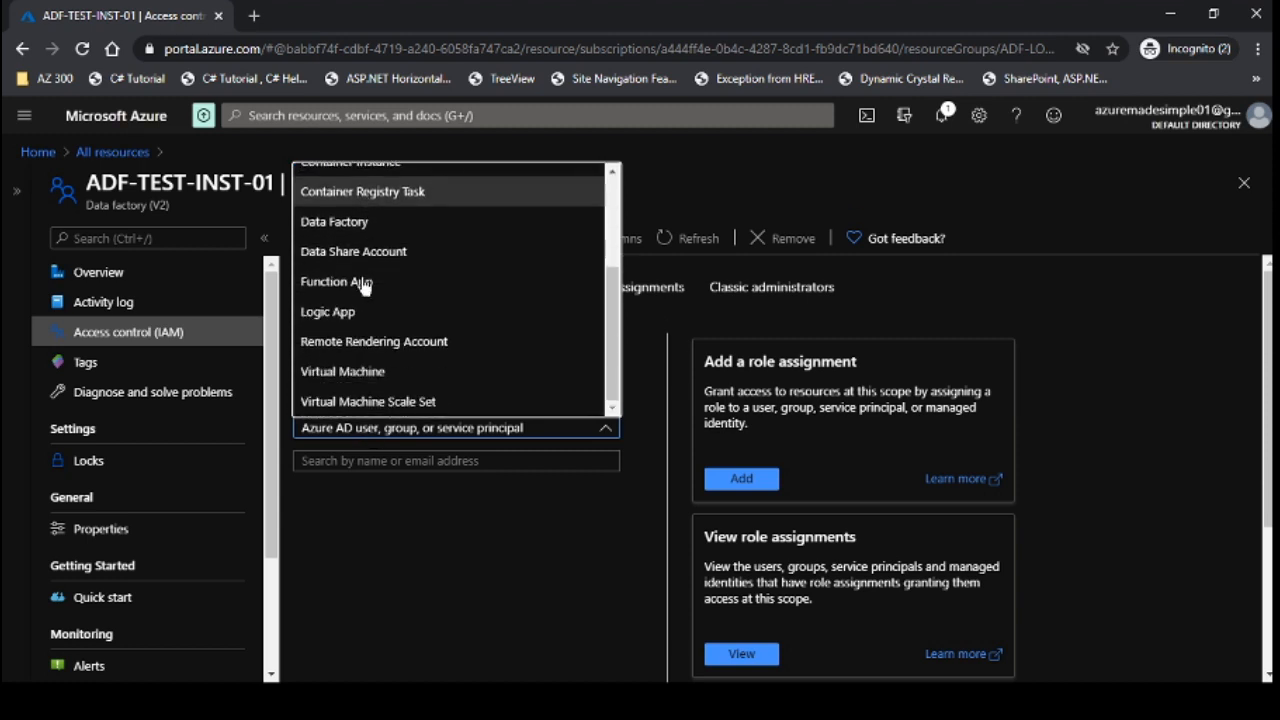
{"action": "scroll", "coordinate": [350, 328], "scroll_direction": "up", "scroll_amount": 3}
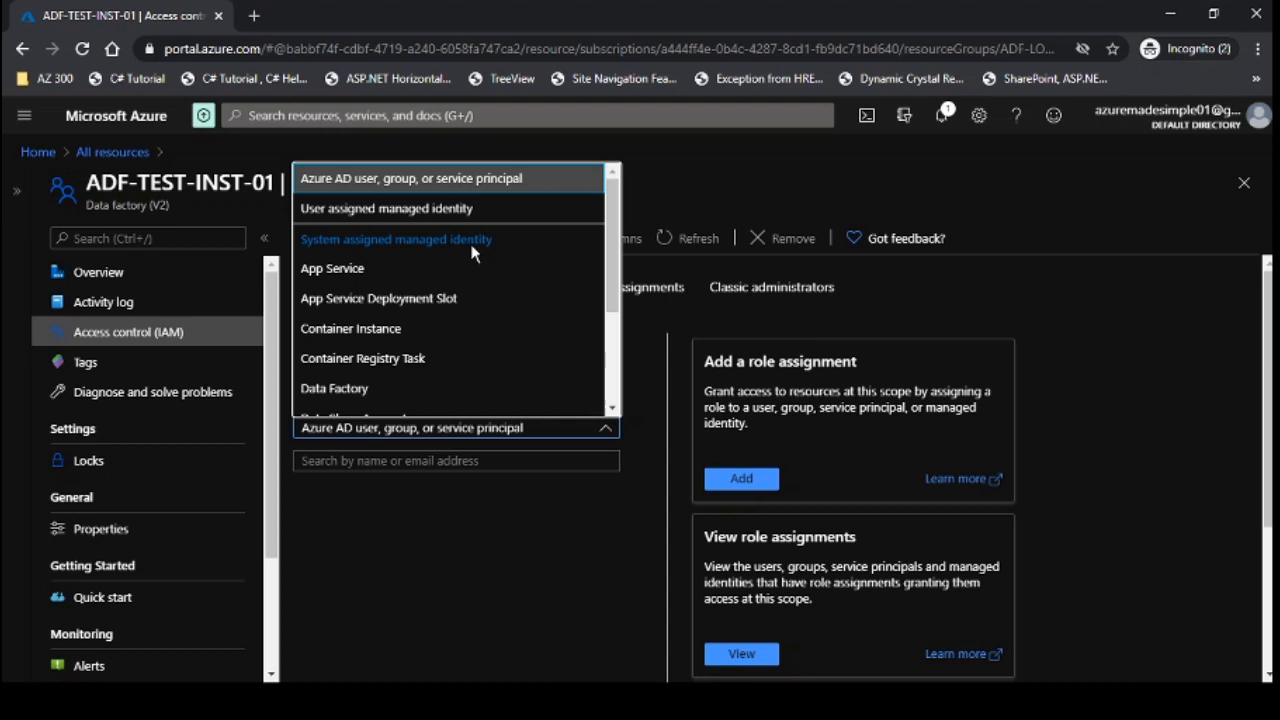
{"action": "scroll", "coordinate": [474, 252], "scroll_direction": "down", "scroll_amount": 5}
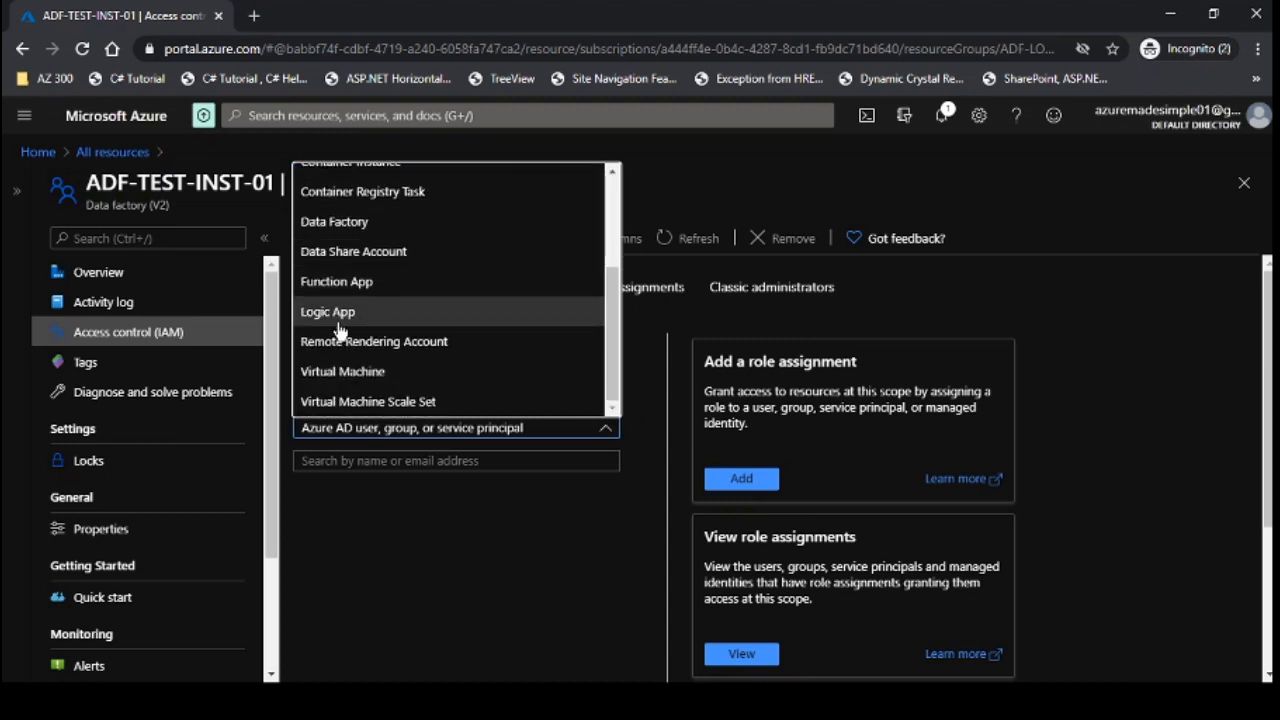
{"action": "scroll", "coordinate": [340, 325], "scroll_direction": "up", "scroll_amount": 3}
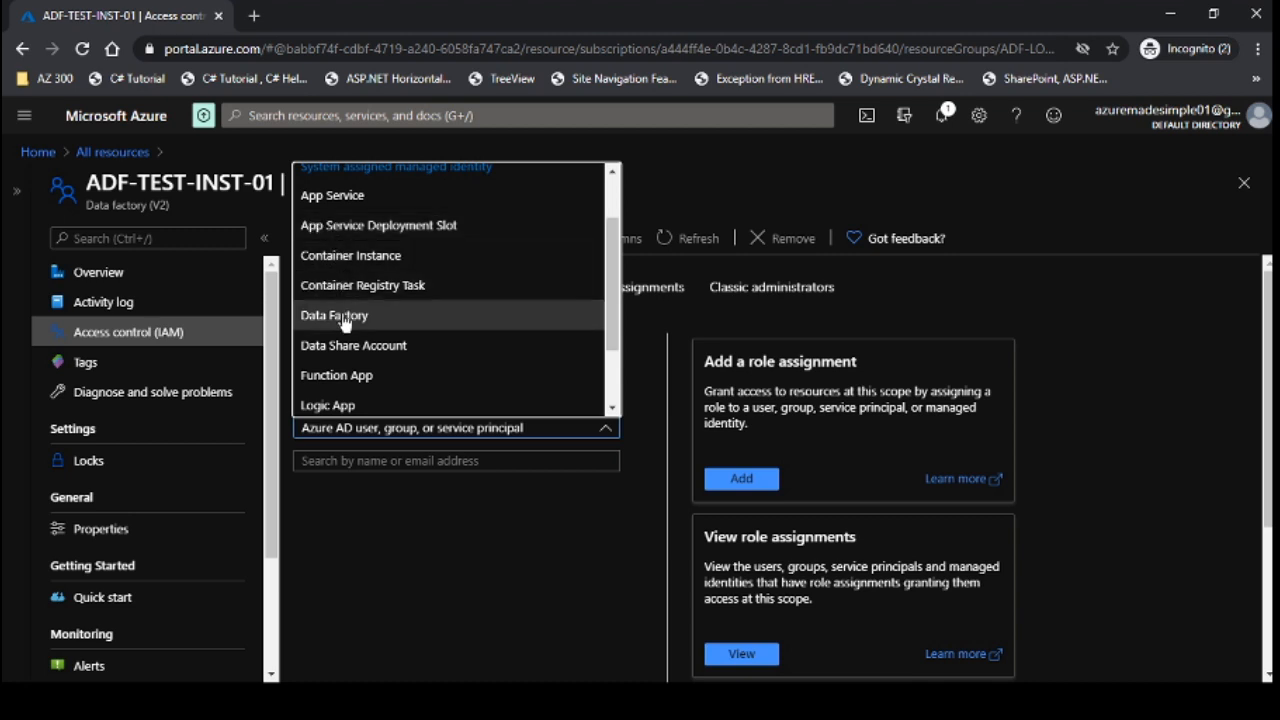
{"action": "scroll", "coordinate": [344, 320], "scroll_direction": "down", "scroll_amount": 3}
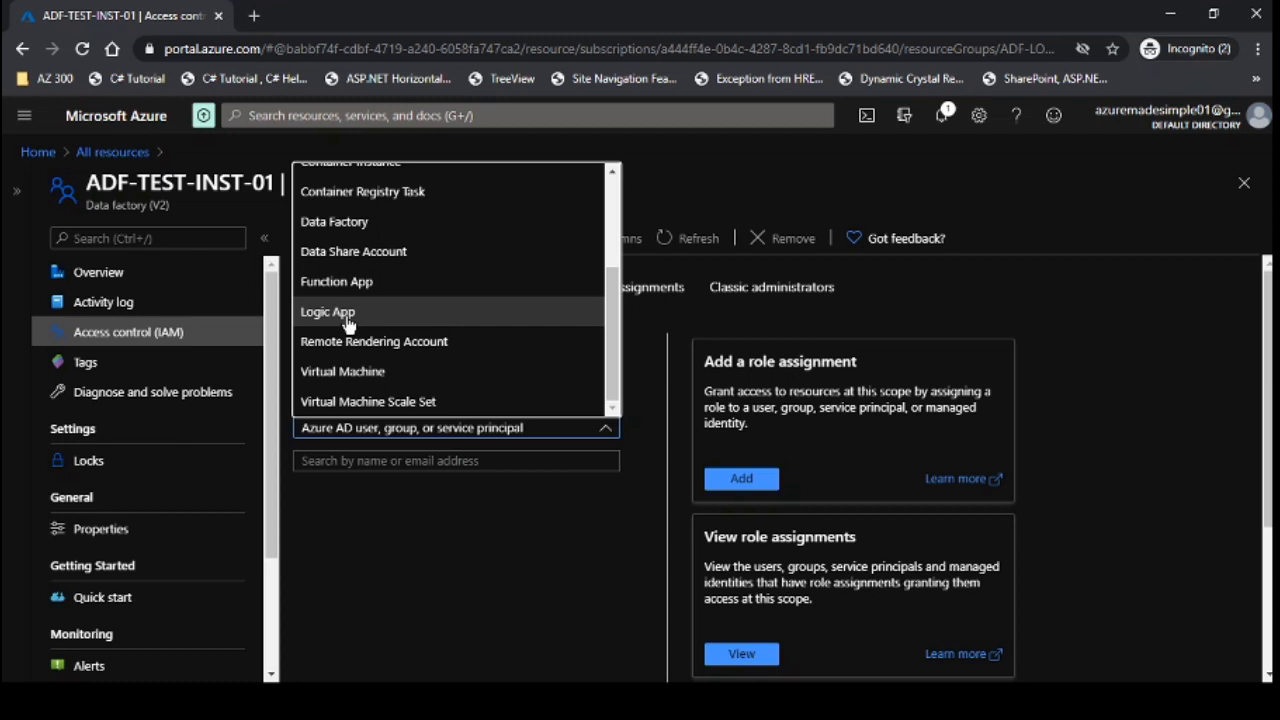
{"action": "left_click", "coordinate": [348, 315]}
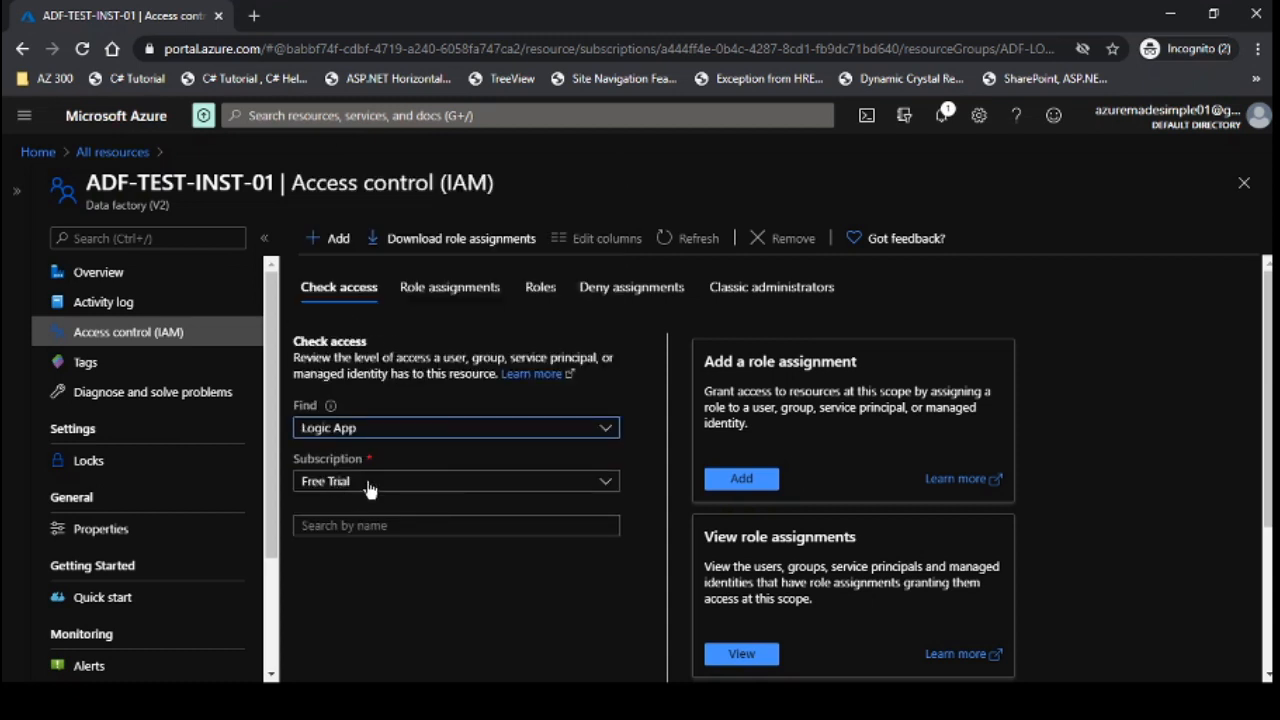
Step: Search for "logi" in the Free Trial subscription, view the assignments of logicapp-01 and close them again
{"action": "left_click", "coordinate": [368, 487]}
{"action": "left_click", "coordinate": [369, 488]}
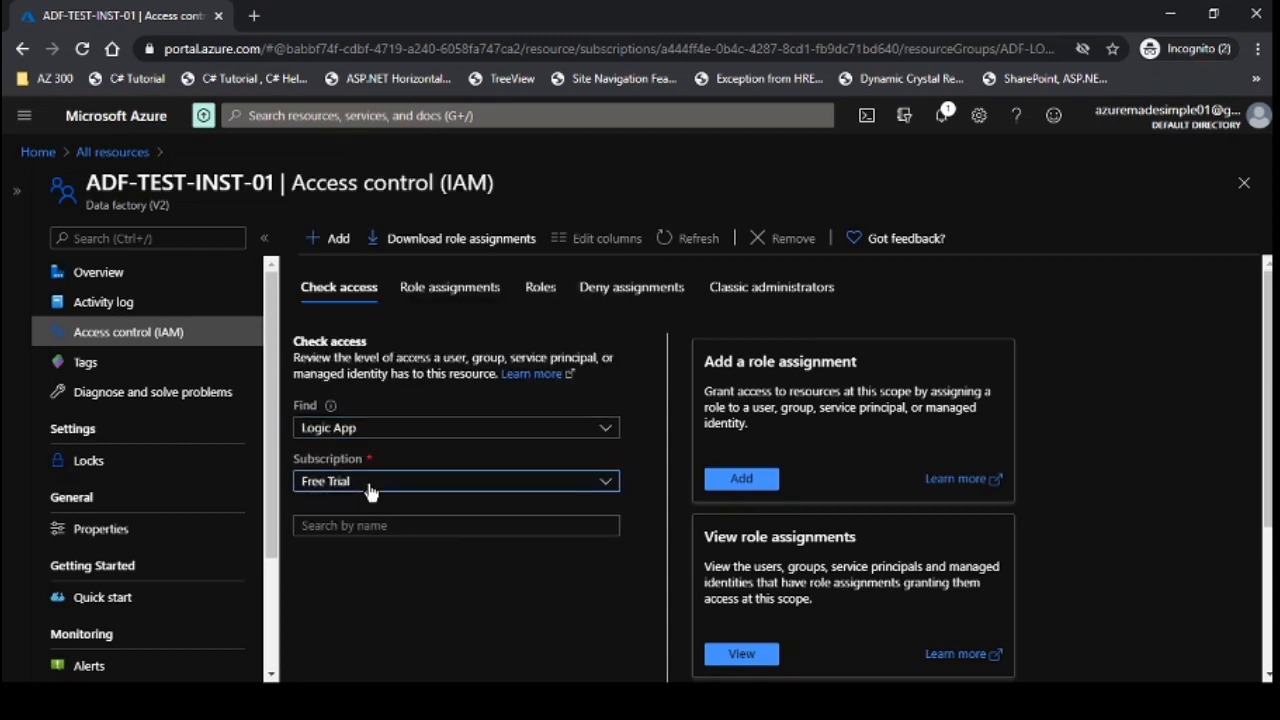
{"action": "left_click", "coordinate": [372, 528]}
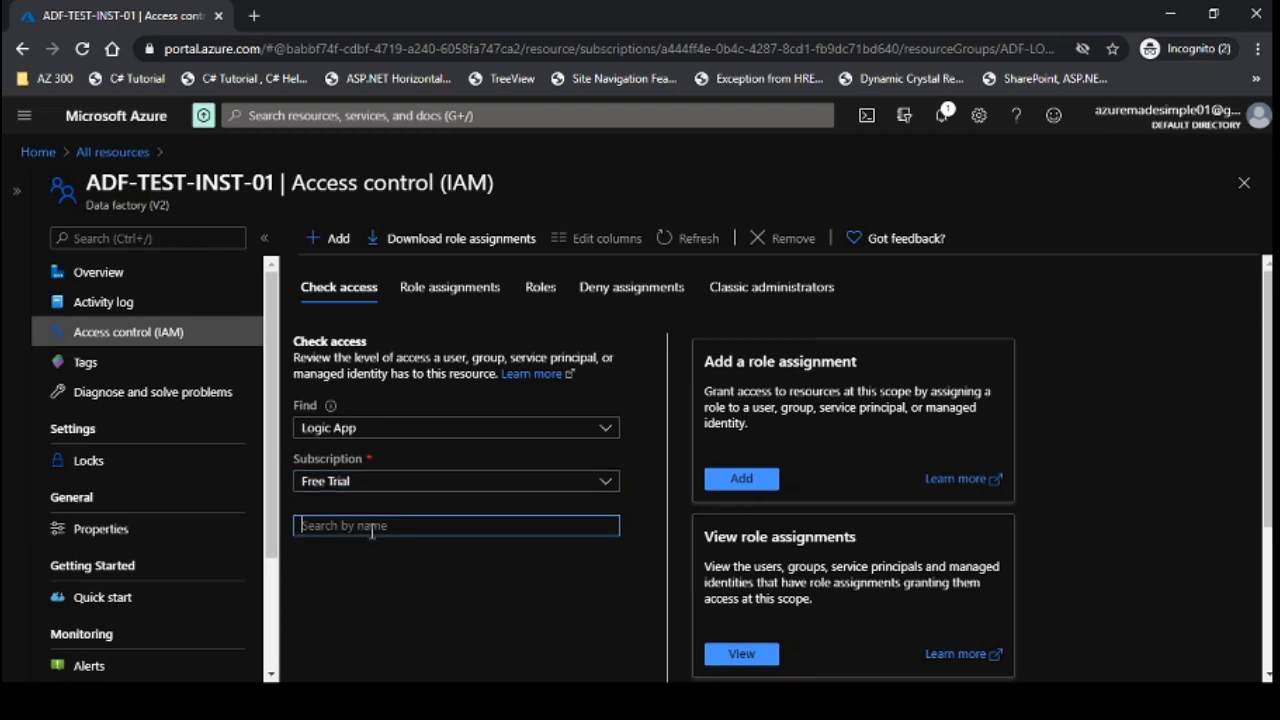
{"action": "type", "text": "logi"}
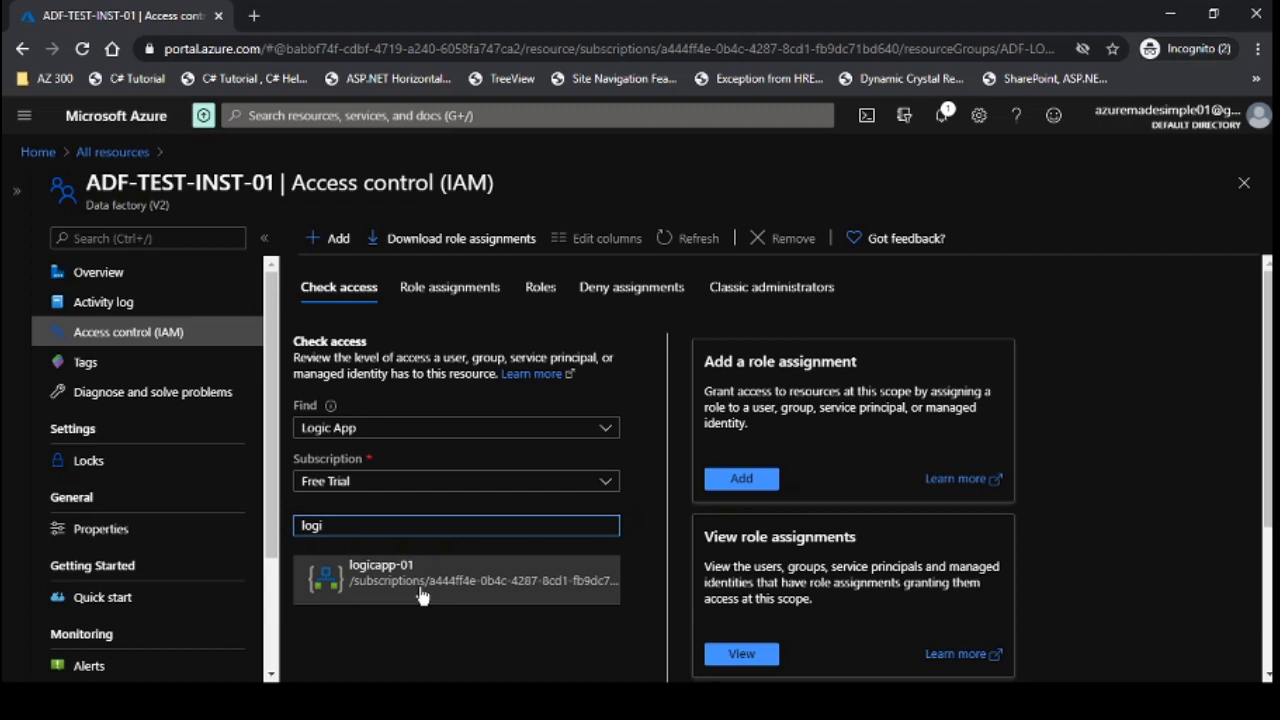
{"action": "left_click", "coordinate": [420, 594]}
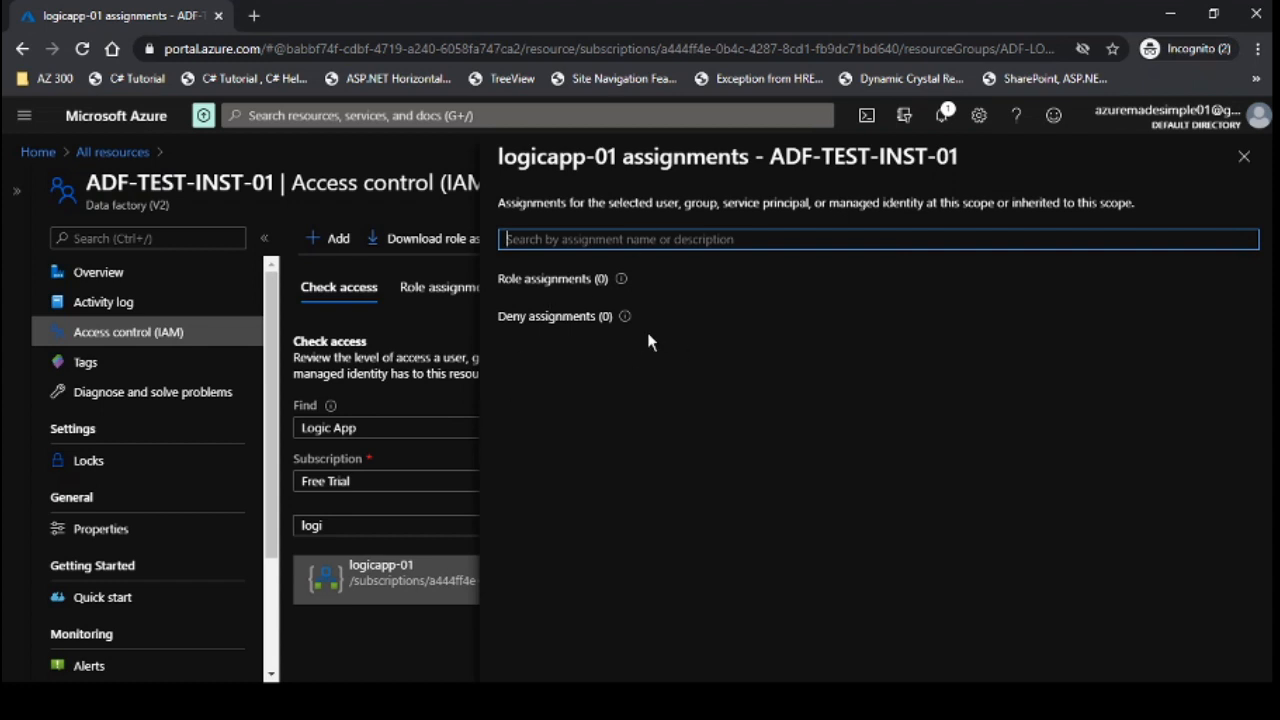
{"action": "left_click", "coordinate": [1244, 156]}
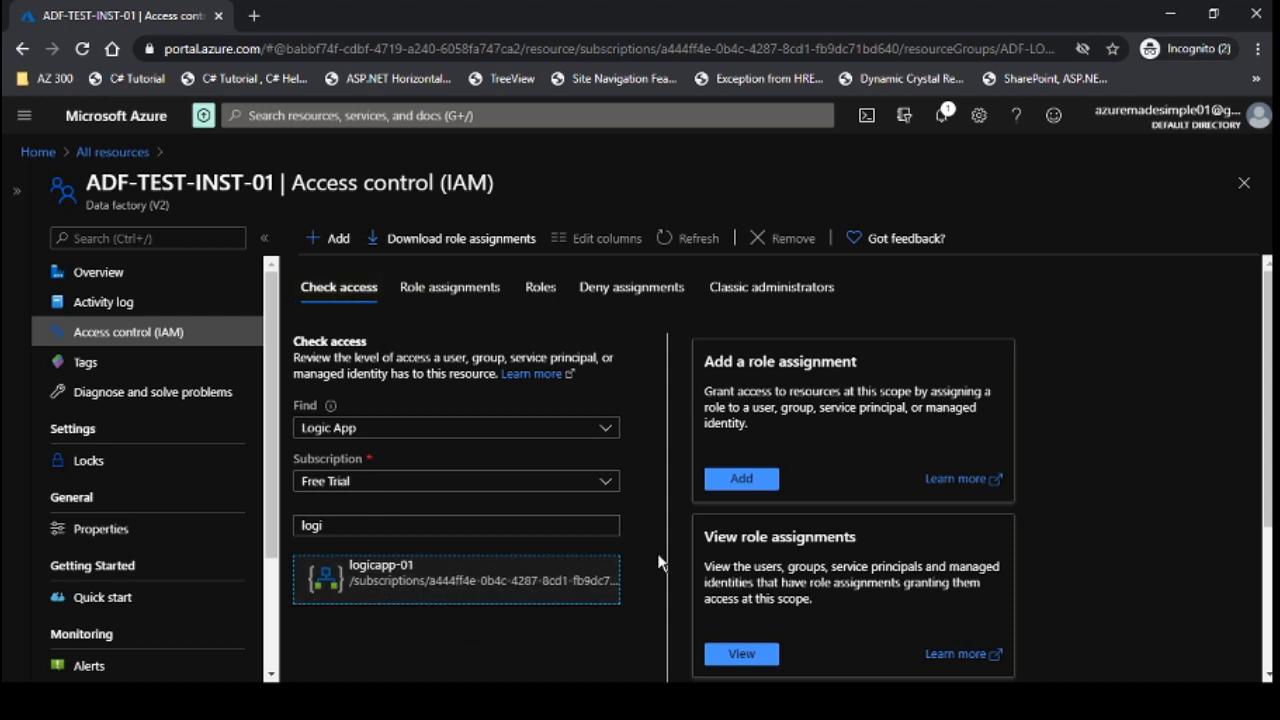
Step: Add a role assignment on the data factory that gives the Logic App logicapp-01 the Contributor role, and save it
{"action": "left_click", "coordinate": [748, 482]}
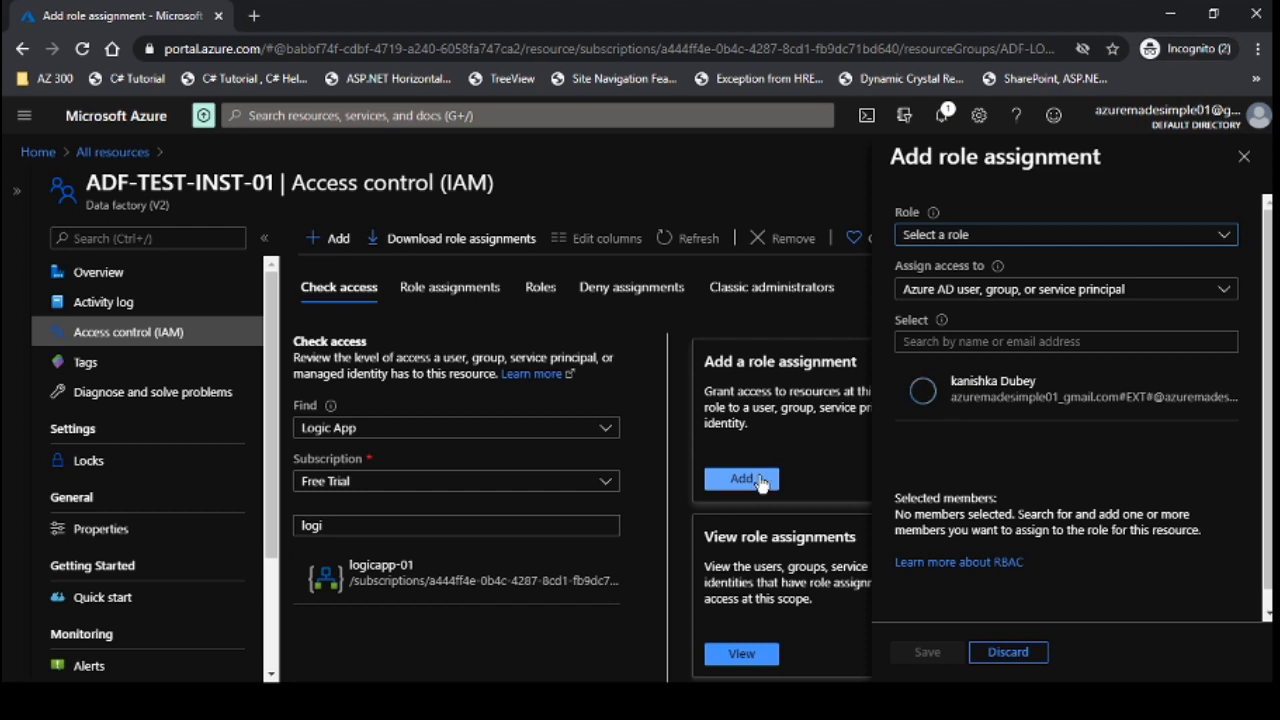
{"action": "left_click", "coordinate": [985, 235]}
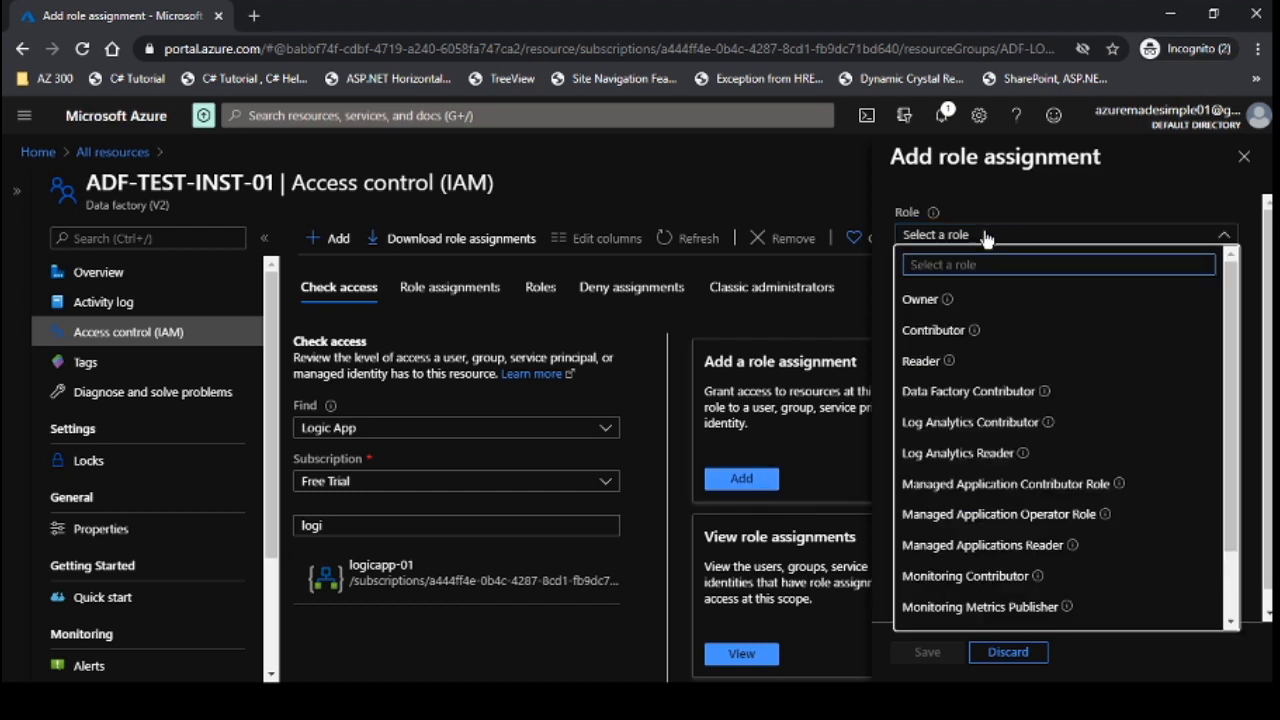
{"action": "left_click", "coordinate": [960, 333]}
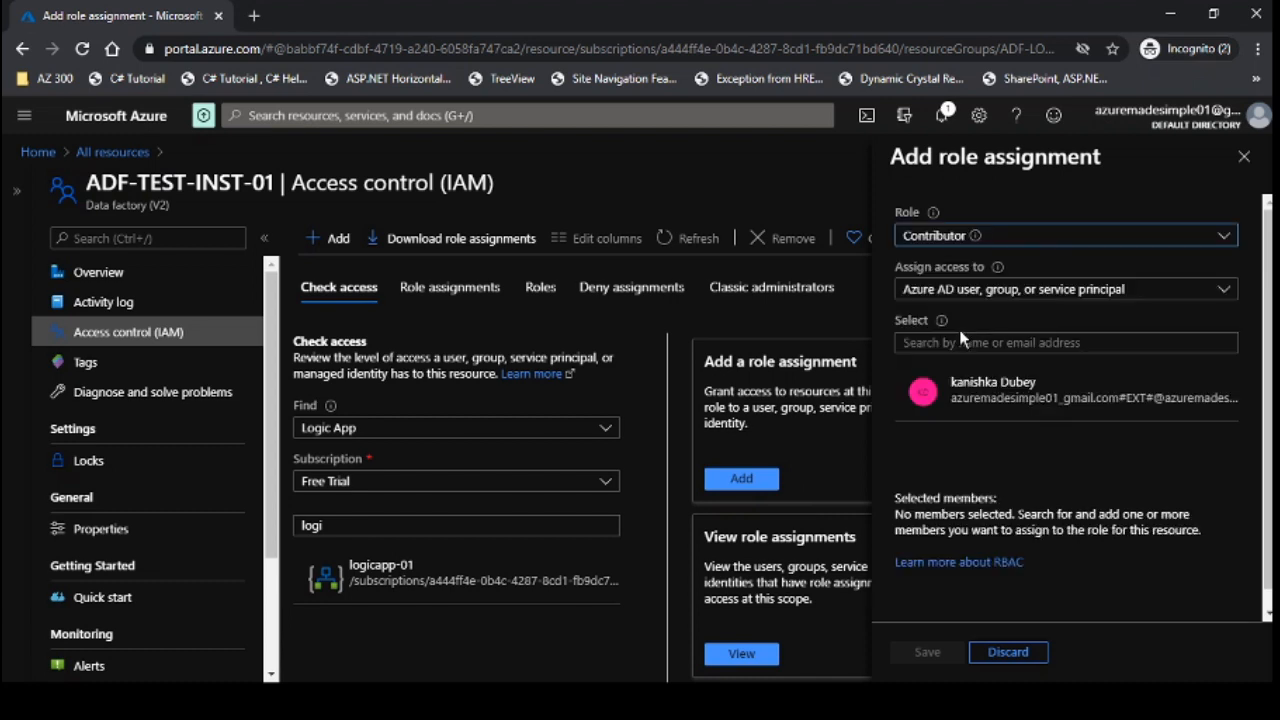
{"action": "left_click", "coordinate": [984, 290]}
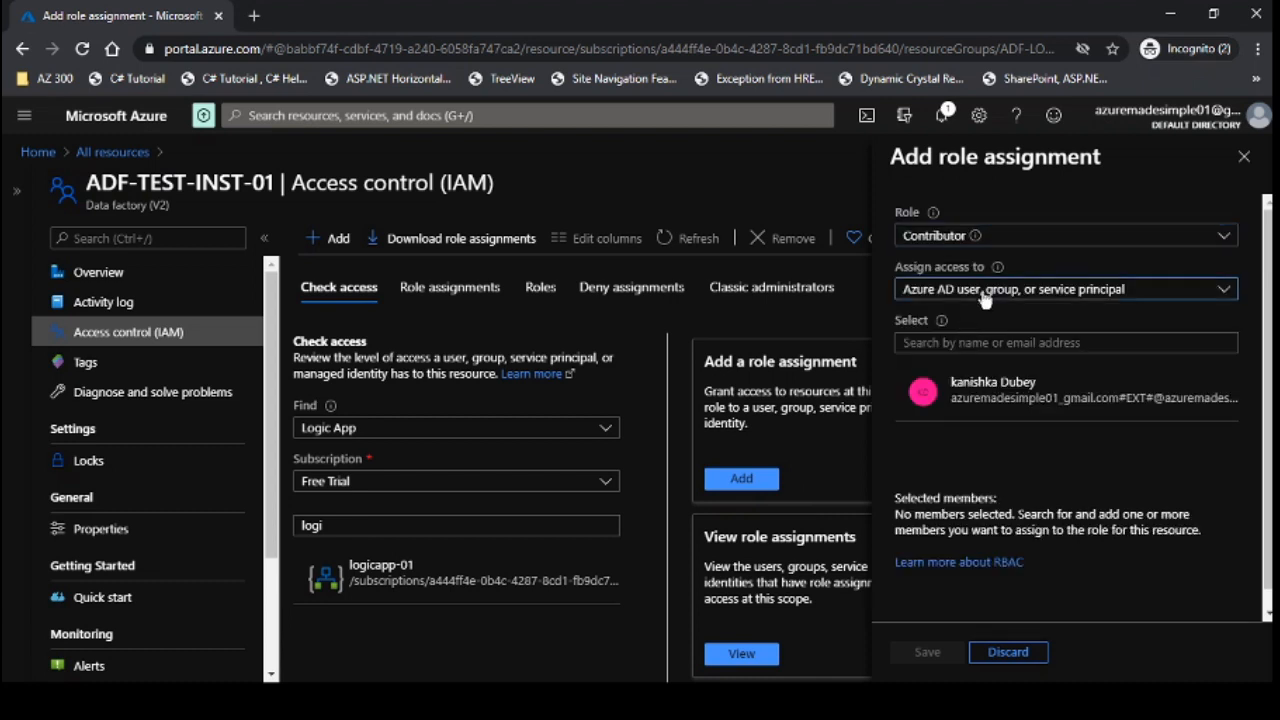
{"action": "scroll", "coordinate": [980, 434], "scroll_direction": "down", "scroll_amount": 2}
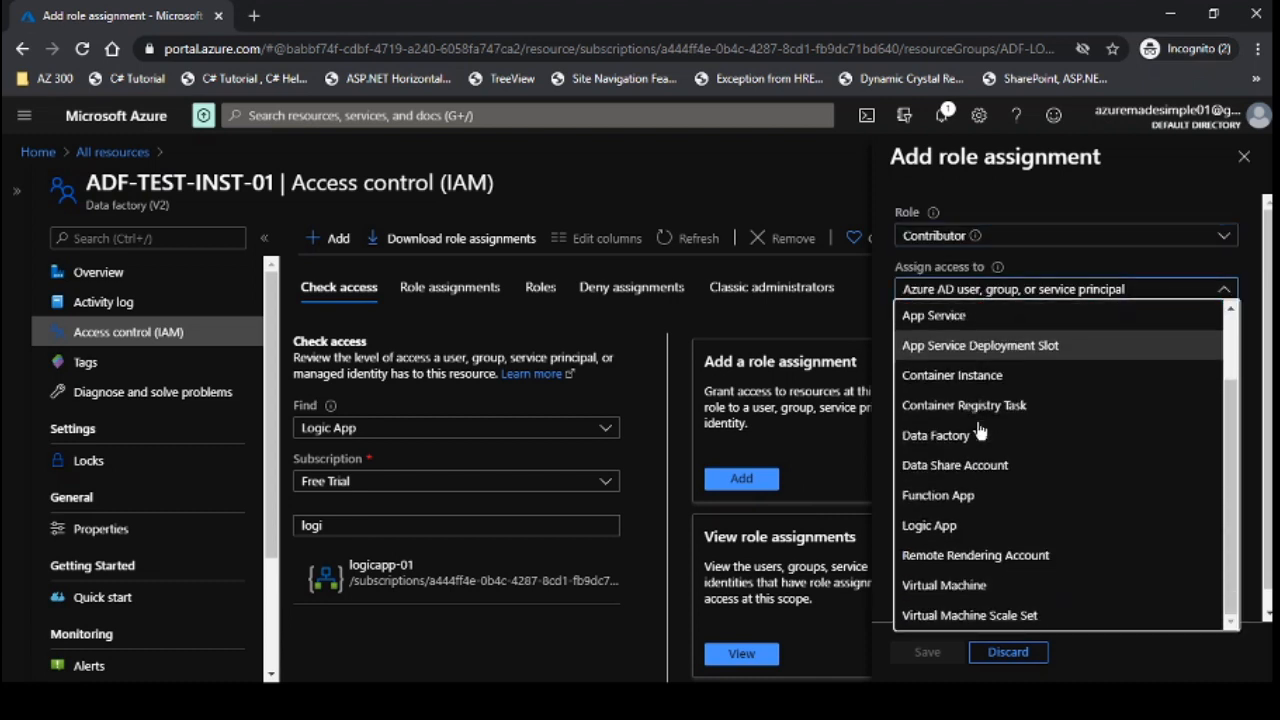
{"action": "left_click", "coordinate": [967, 522]}
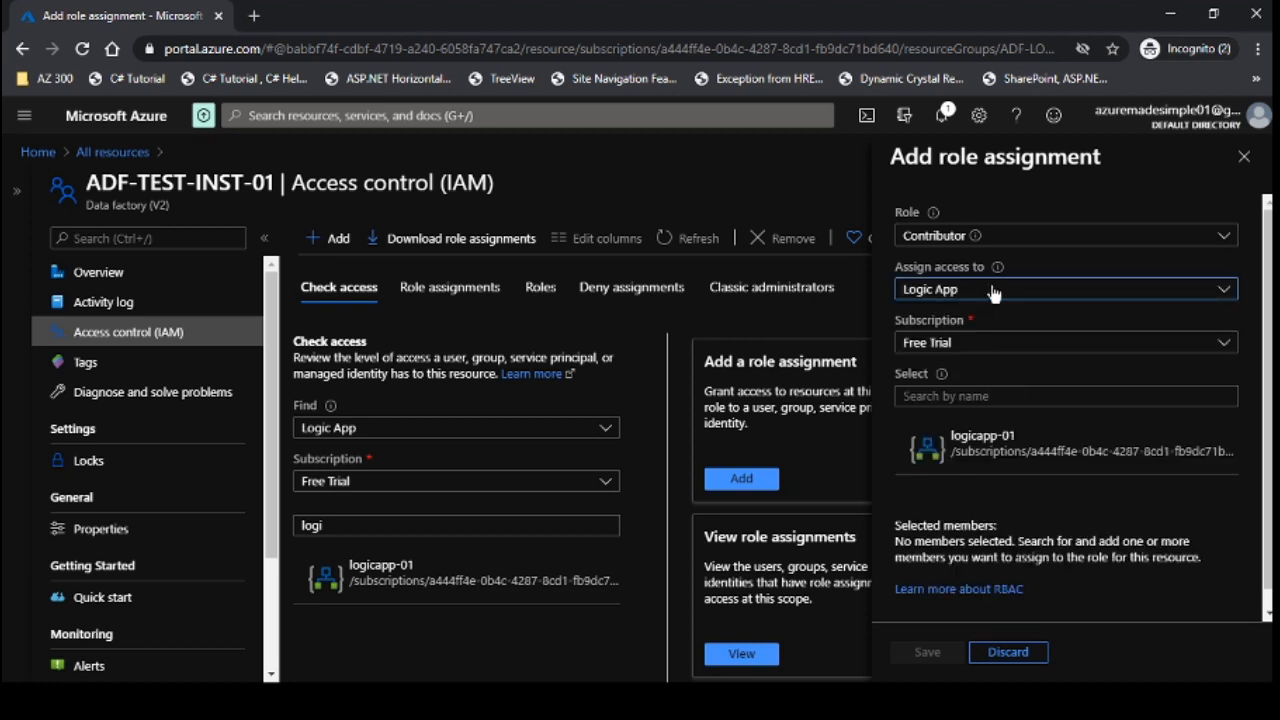
{"action": "left_click", "coordinate": [962, 453]}
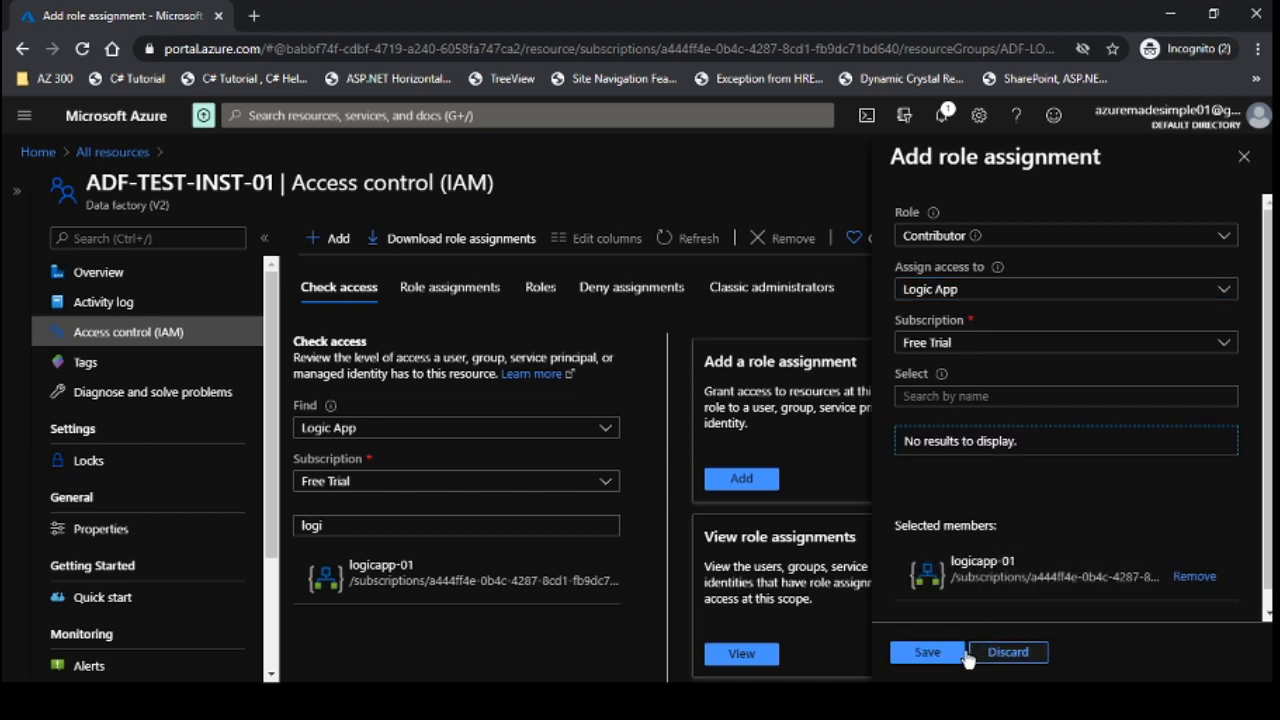
{"action": "left_click", "coordinate": [927, 652]}
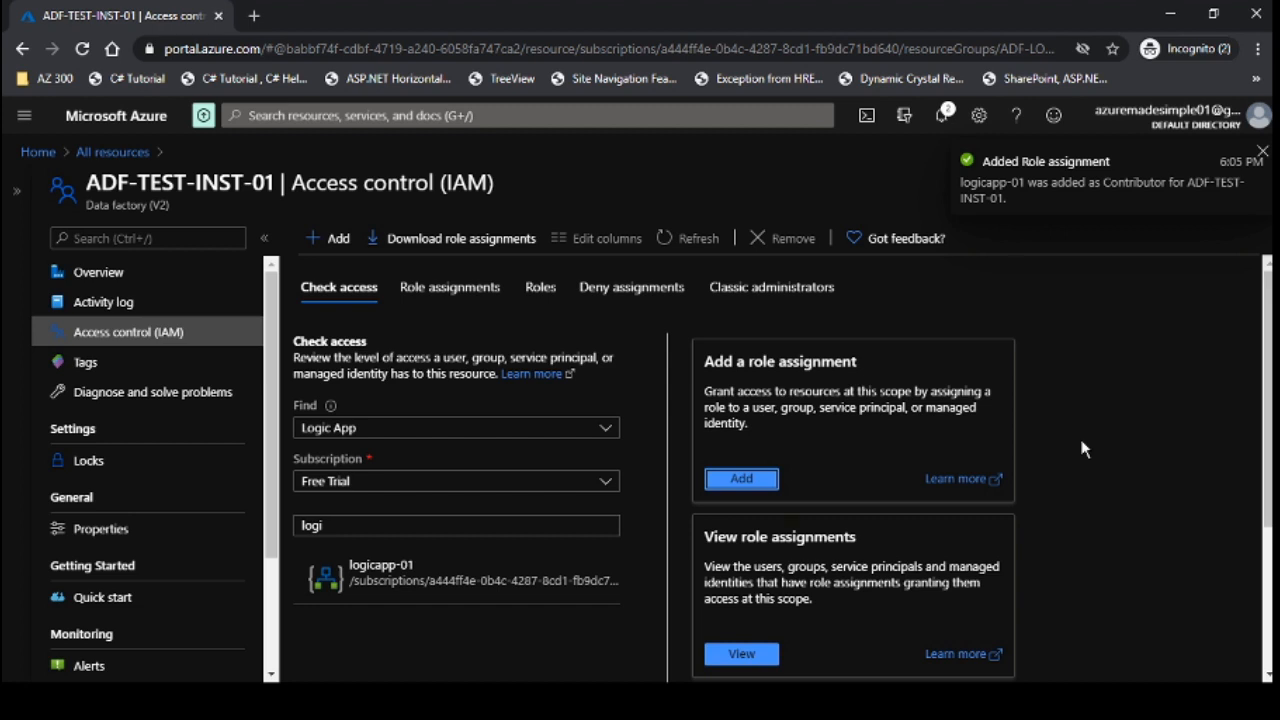
Step: Check the portal notifications and review the assignments of logicapp-01 on the data factory
{"action": "left_click", "coordinate": [942, 116]}
{"action": "left_click", "coordinate": [942, 116]}
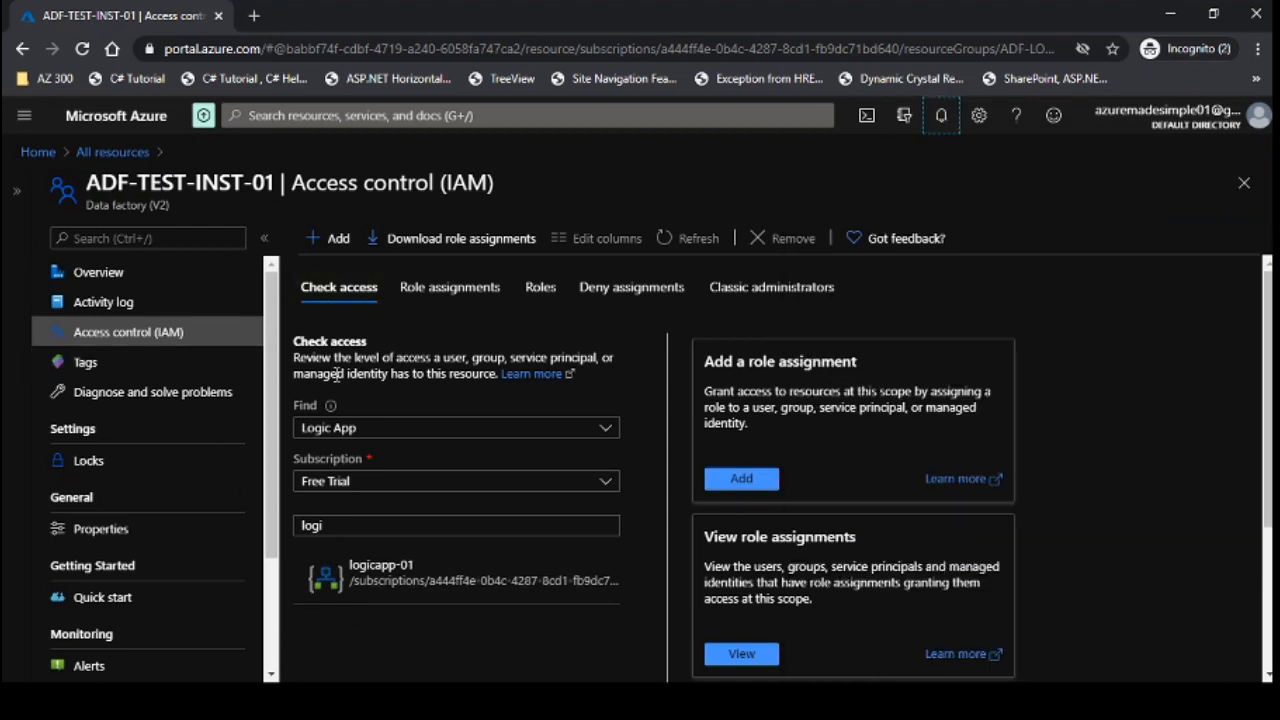
{"action": "left_click", "coordinate": [363, 594]}
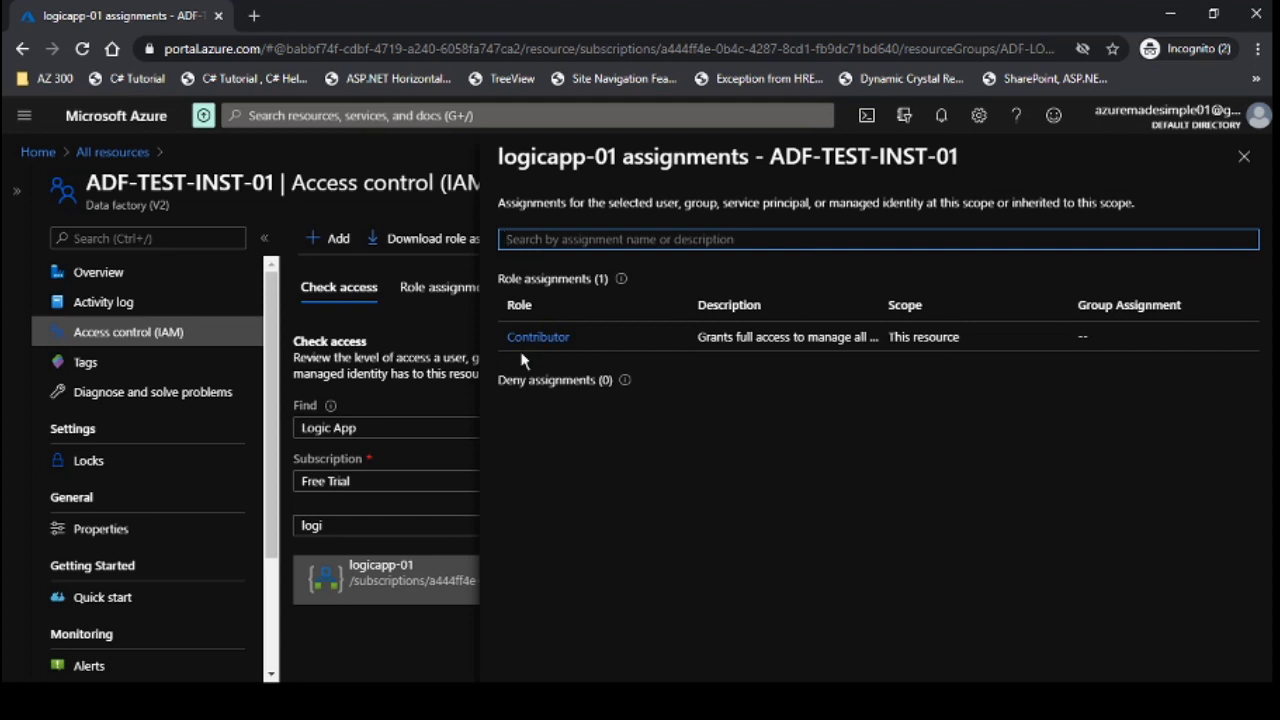
{"action": "left_click", "coordinate": [1244, 156]}
Step: Open ADF-TEST-INST-01 from the list of all resources and launch its Author & Monitor site
{"action": "left_click", "coordinate": [110, 152]}
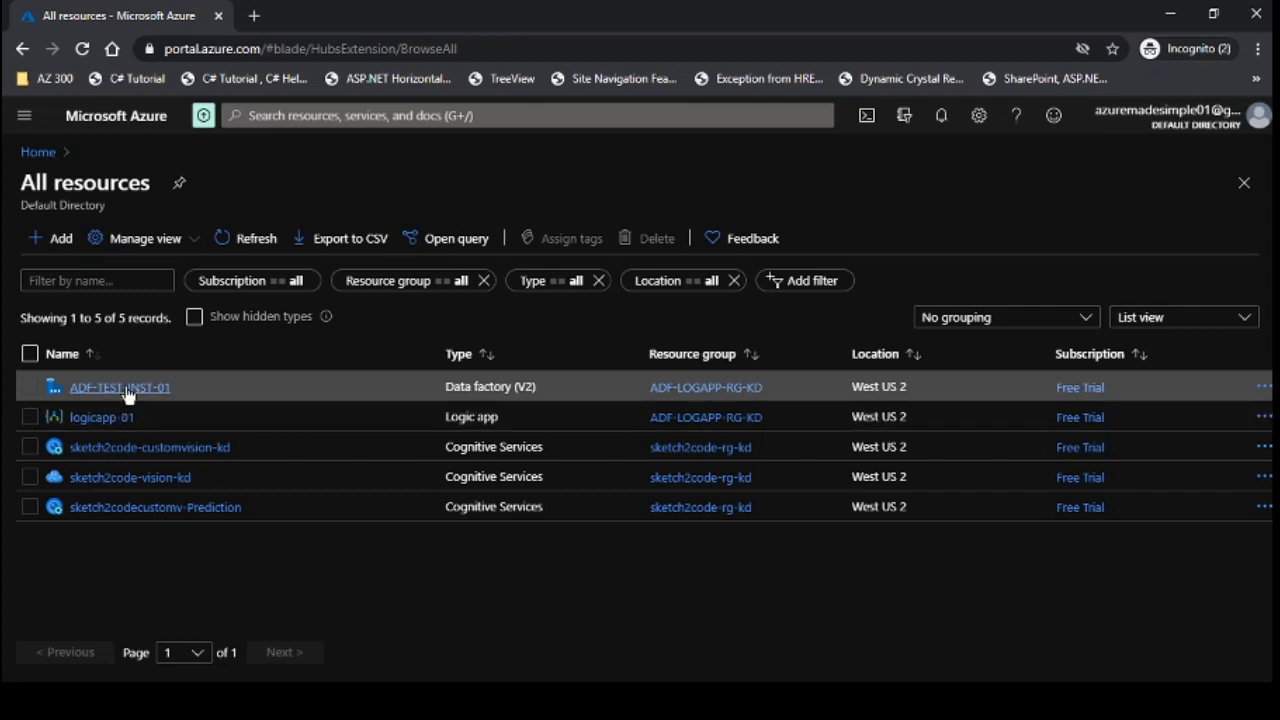
{"action": "left_click", "coordinate": [128, 390]}
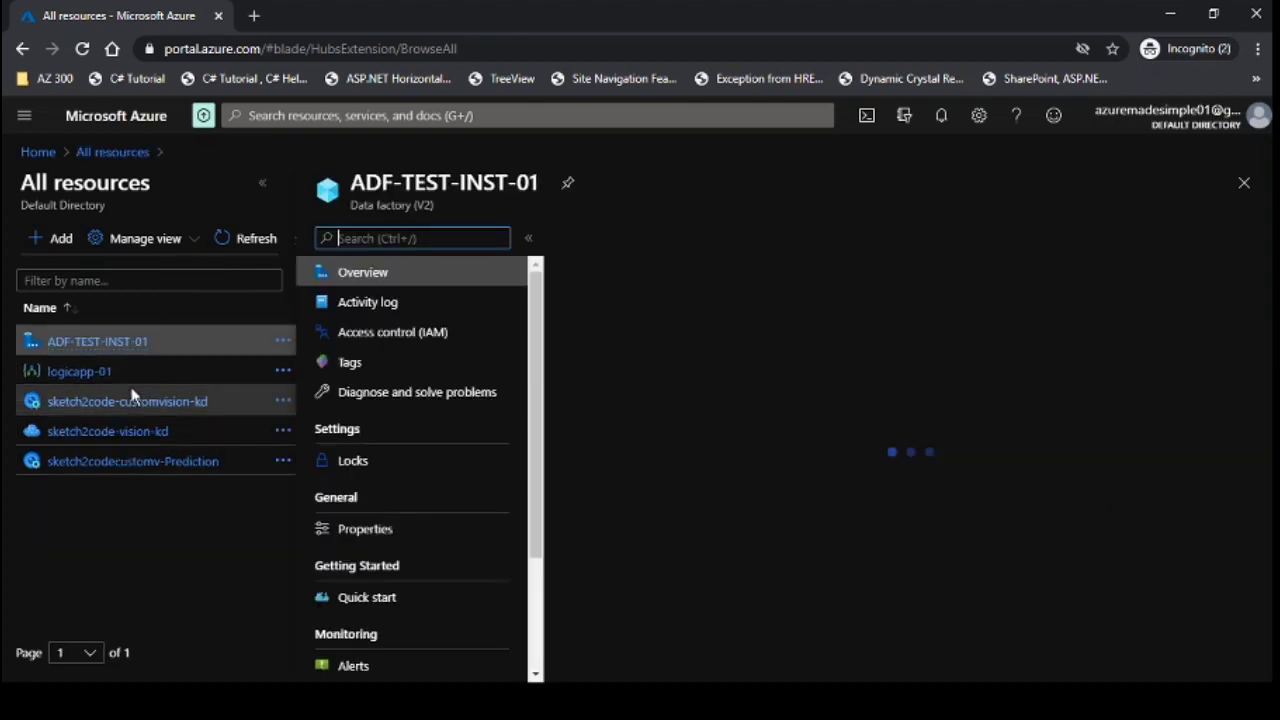
{"action": "left_click", "coordinate": [262, 183]}
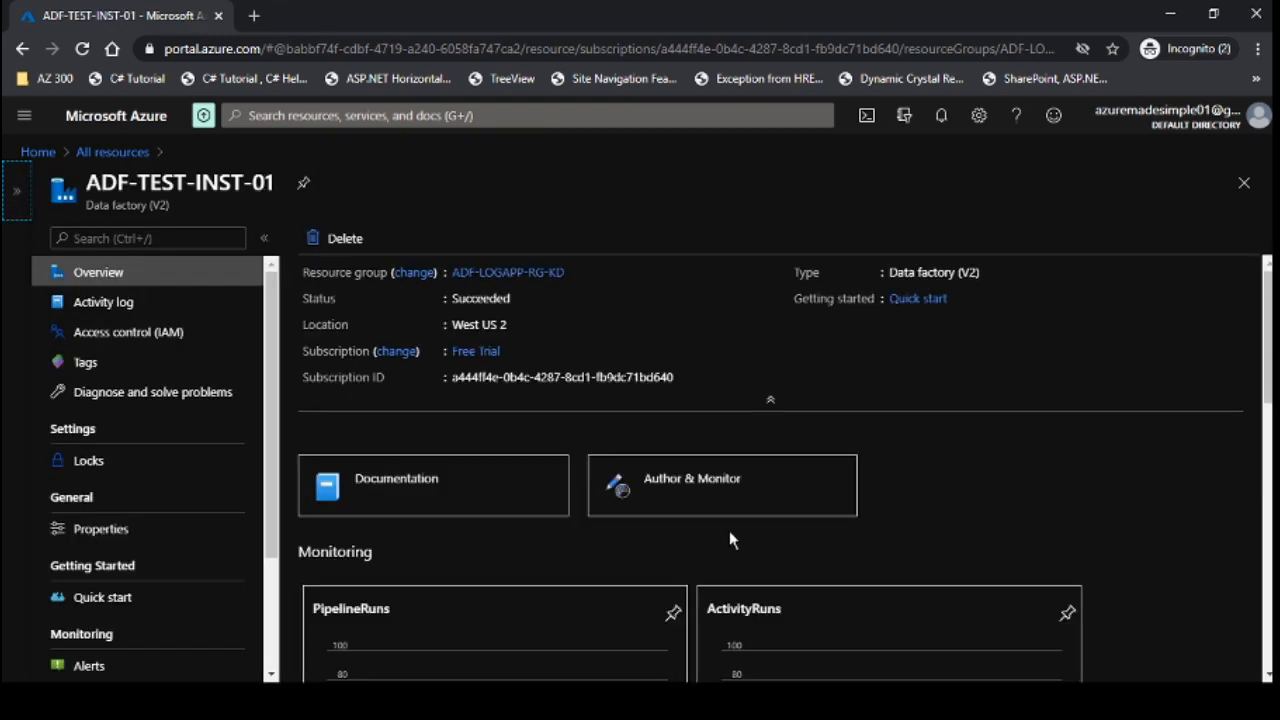
{"action": "left_click", "coordinate": [676, 506]}
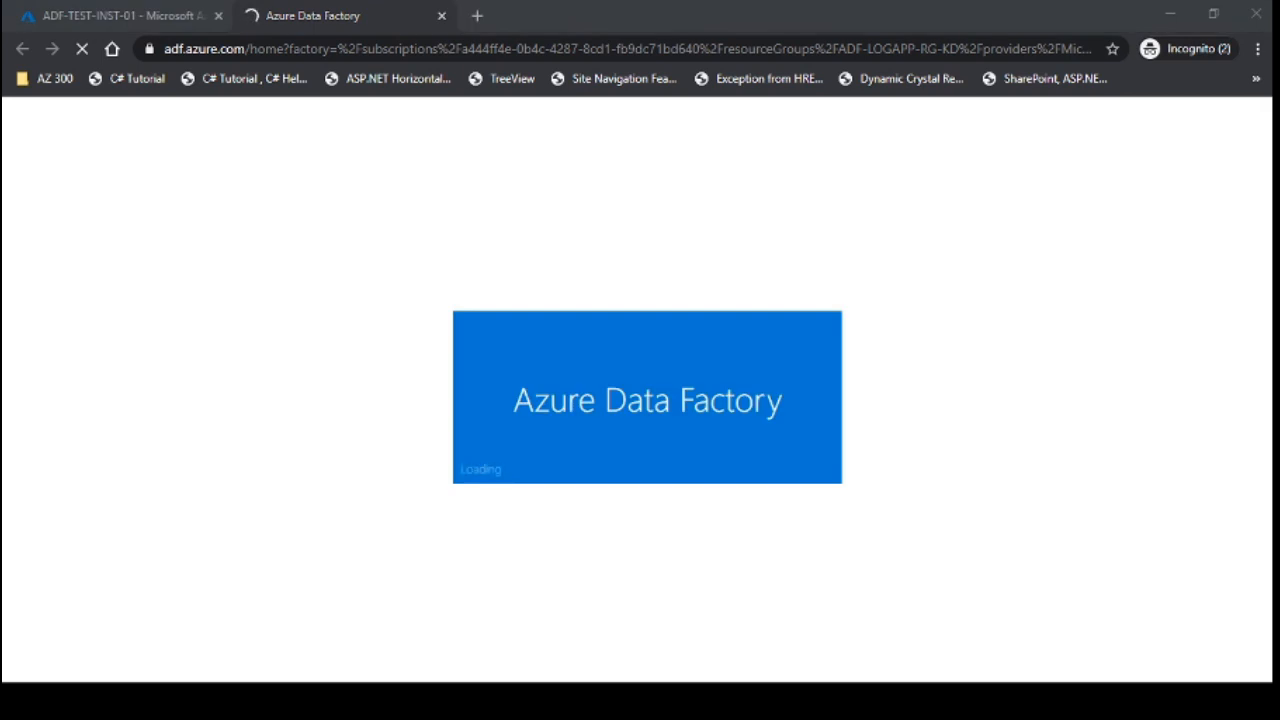
{"action": "scroll", "coordinate": [465, 298], "scroll_direction": "down", "scroll_amount": 1}
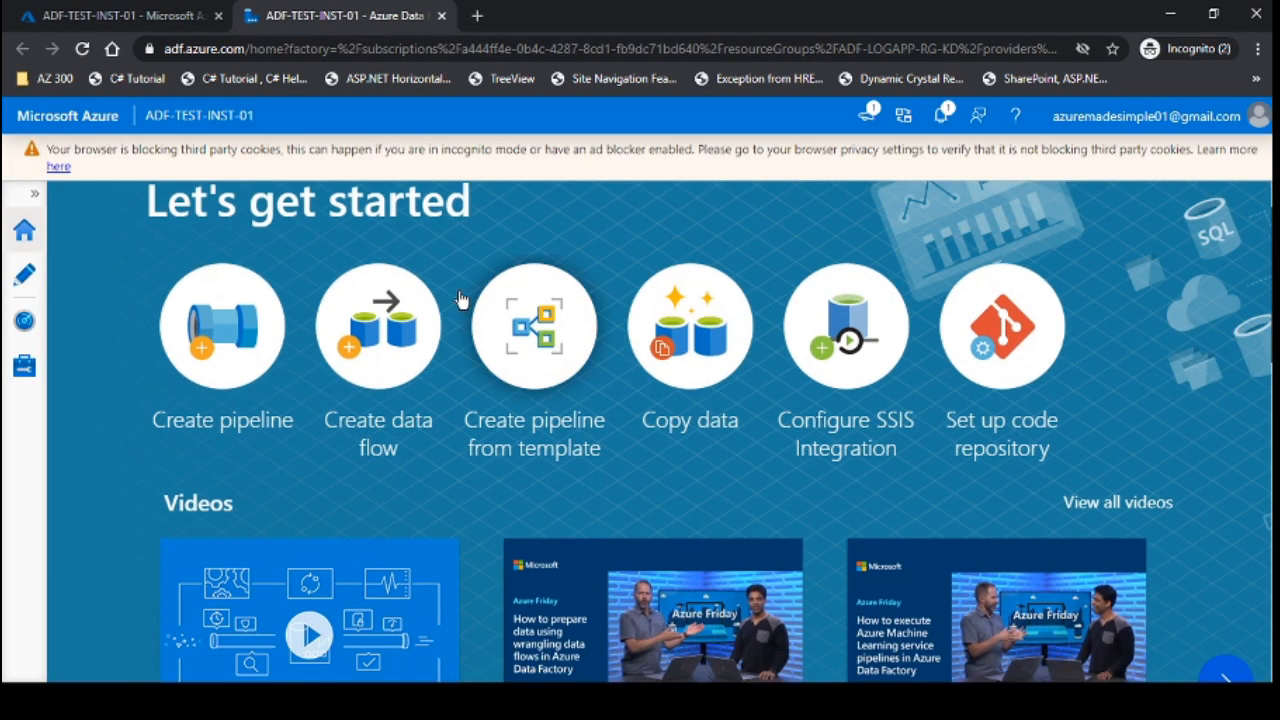
{"action": "scroll", "coordinate": [464, 292], "scroll_direction": "up", "scroll_amount": 1}
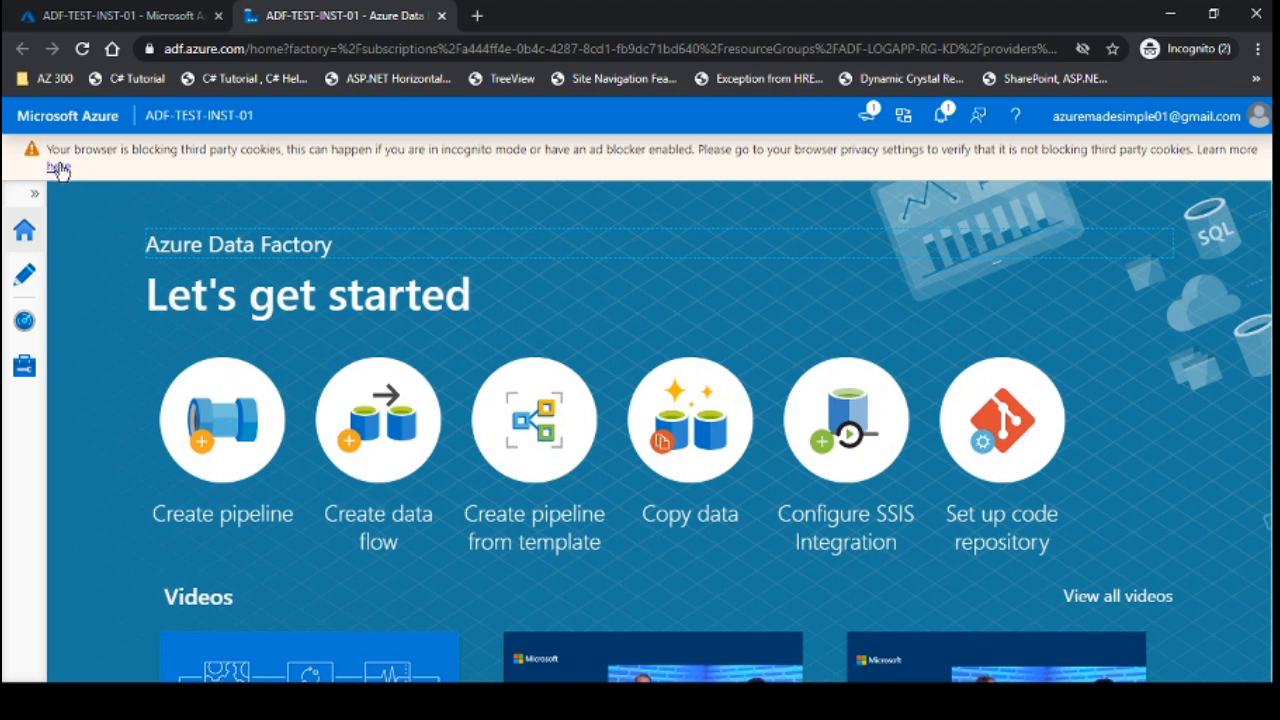
Step: Create a pipeline named TESTPipeLogicApp and hide its properties
{"action": "left_click", "coordinate": [237, 436]}
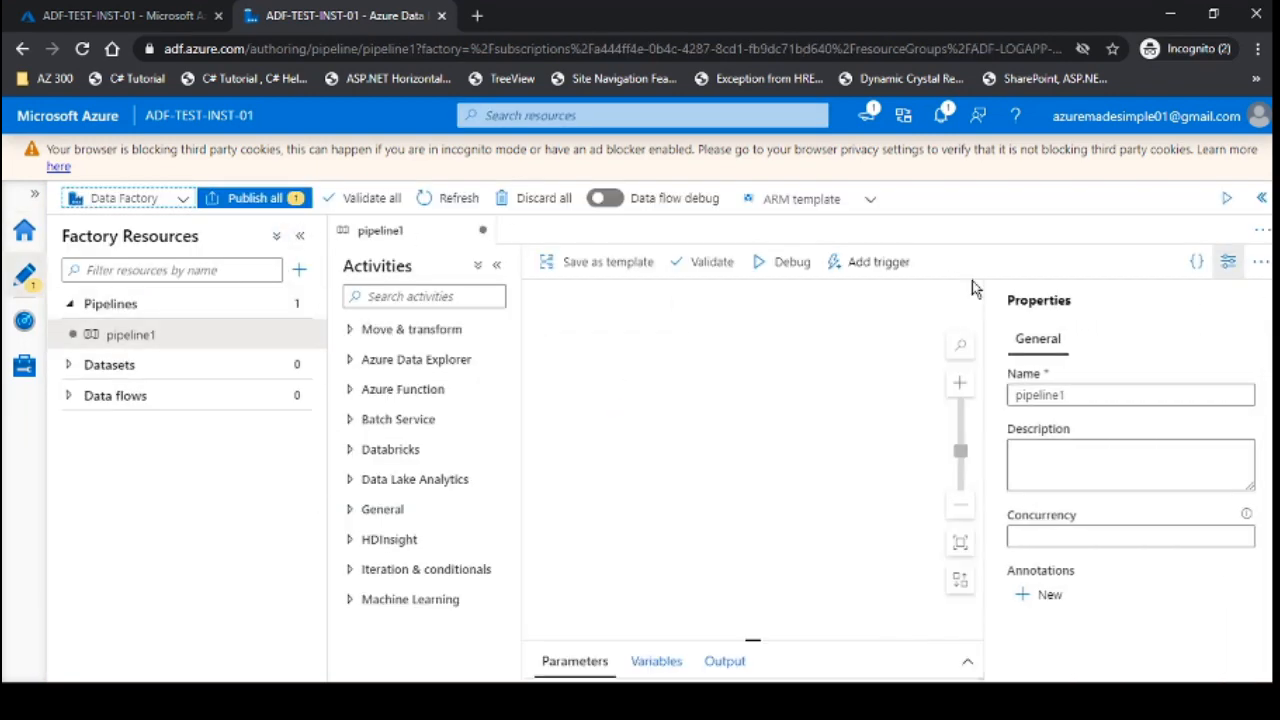
{"action": "double_click", "coordinate": [1078, 396]}
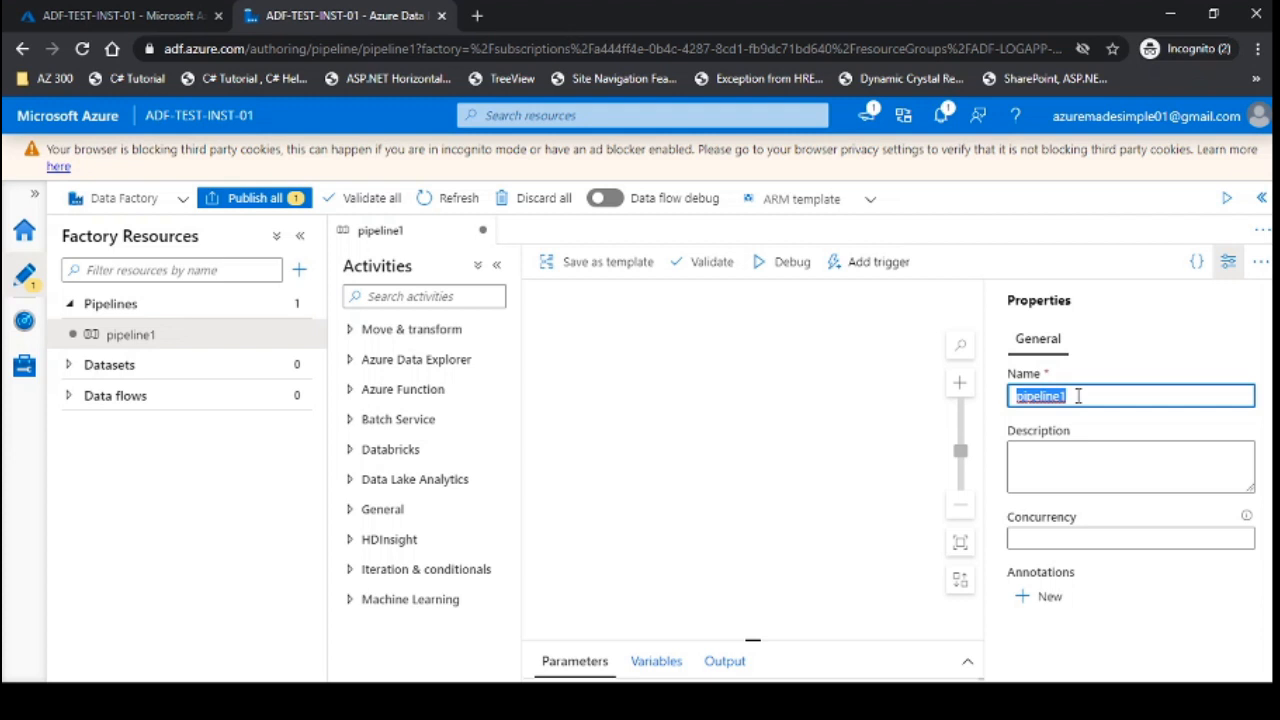
{"action": "type", "text": "TEST"}
{"action": "key", "text": "BackSpace"}
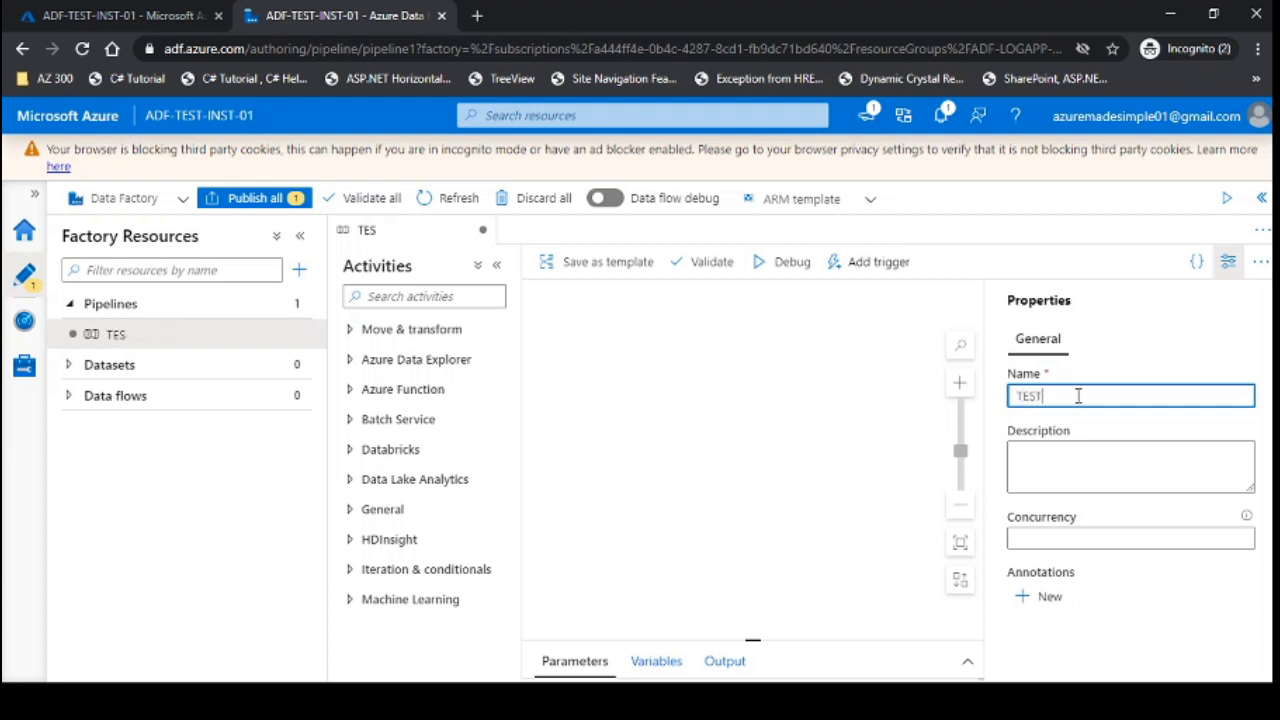
{"action": "type", "text": "TPipeLogicApp"}
{"action": "left_click", "coordinate": [887, 429]}
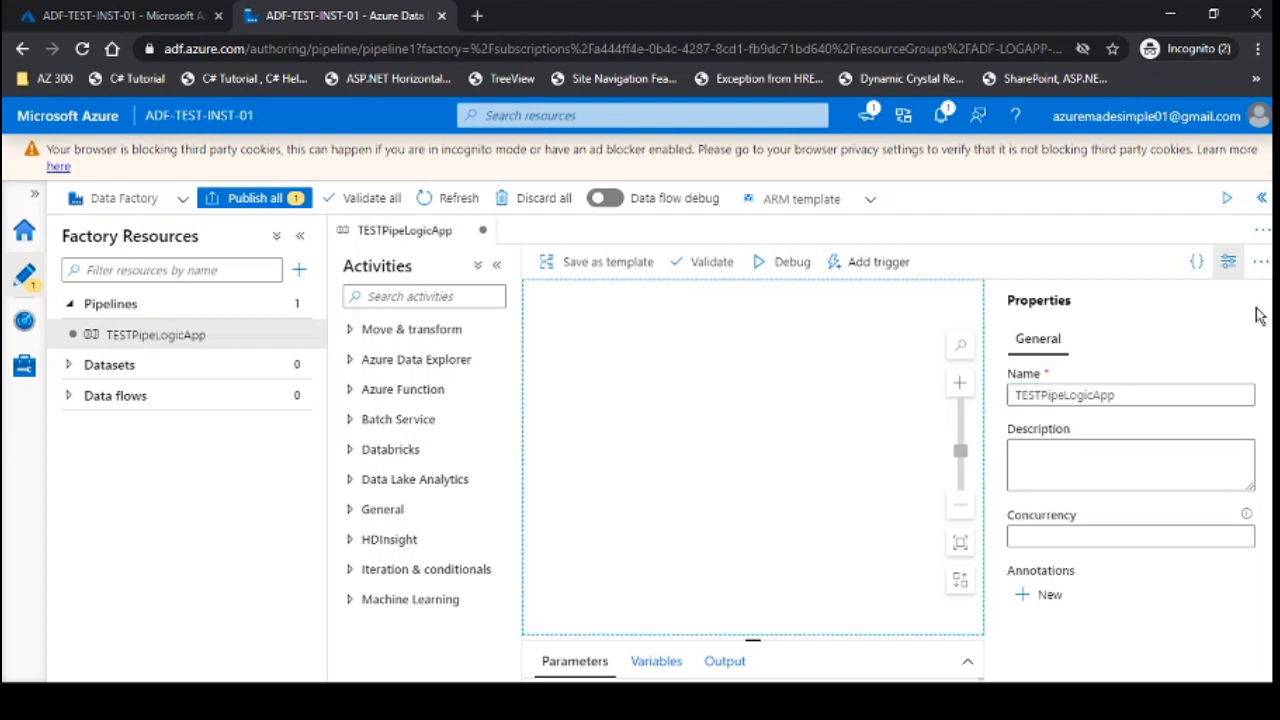
{"action": "left_click", "coordinate": [1228, 261]}
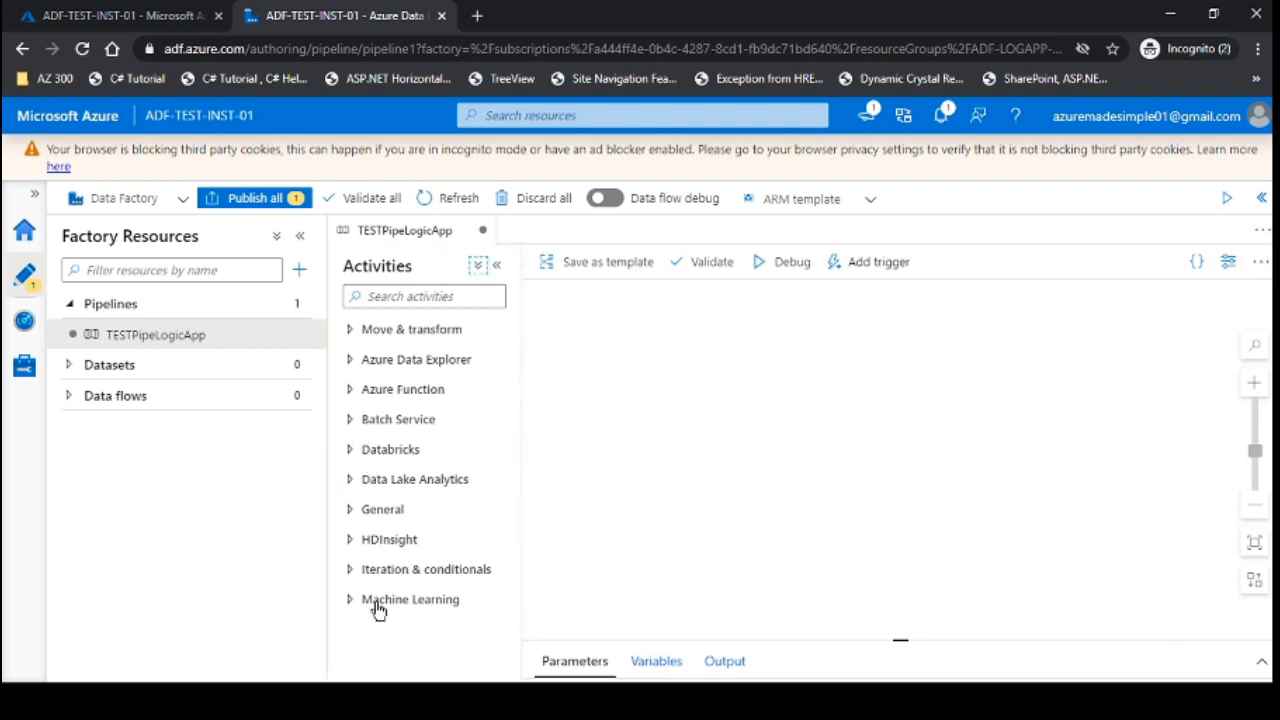
Step: Add a Web activity from the General activities to the TESTPipeLogicApp pipeline canvas
{"action": "left_click", "coordinate": [383, 512]}
{"action": "scroll", "coordinate": [386, 530], "scroll_direction": "down", "scroll_amount": 1}
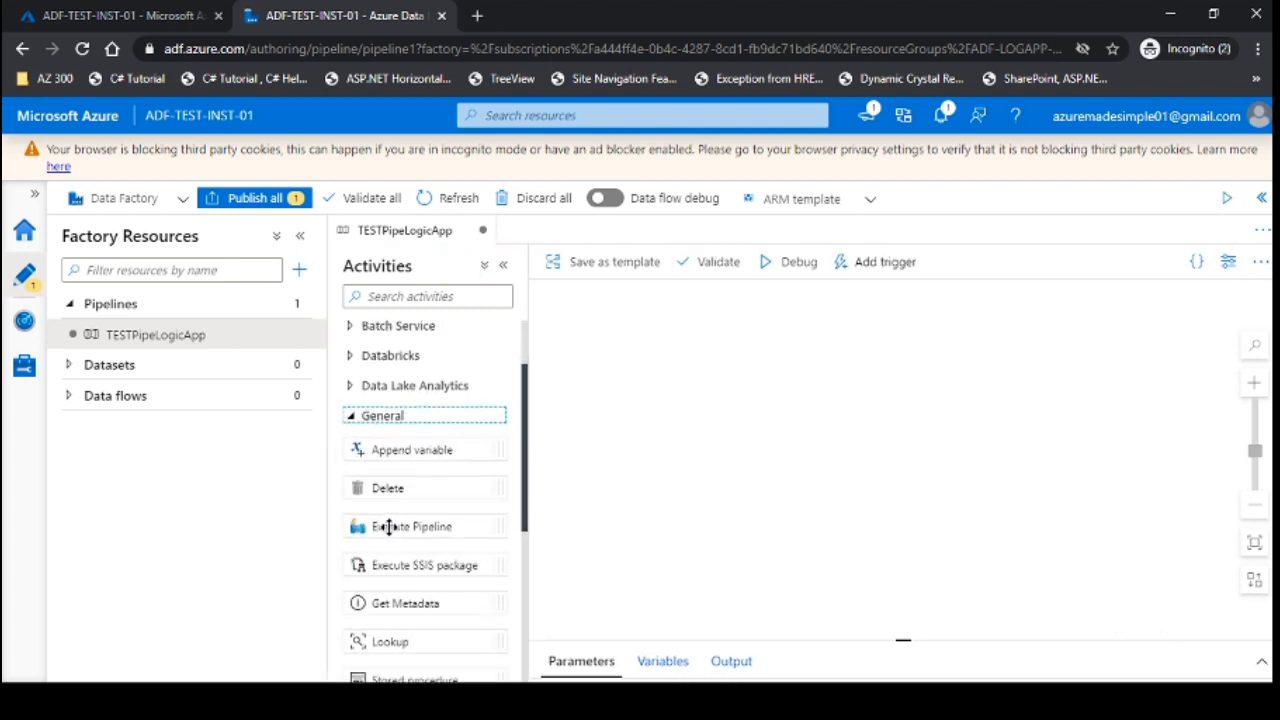
{"action": "scroll", "coordinate": [388, 527], "scroll_direction": "down", "scroll_amount": 3}
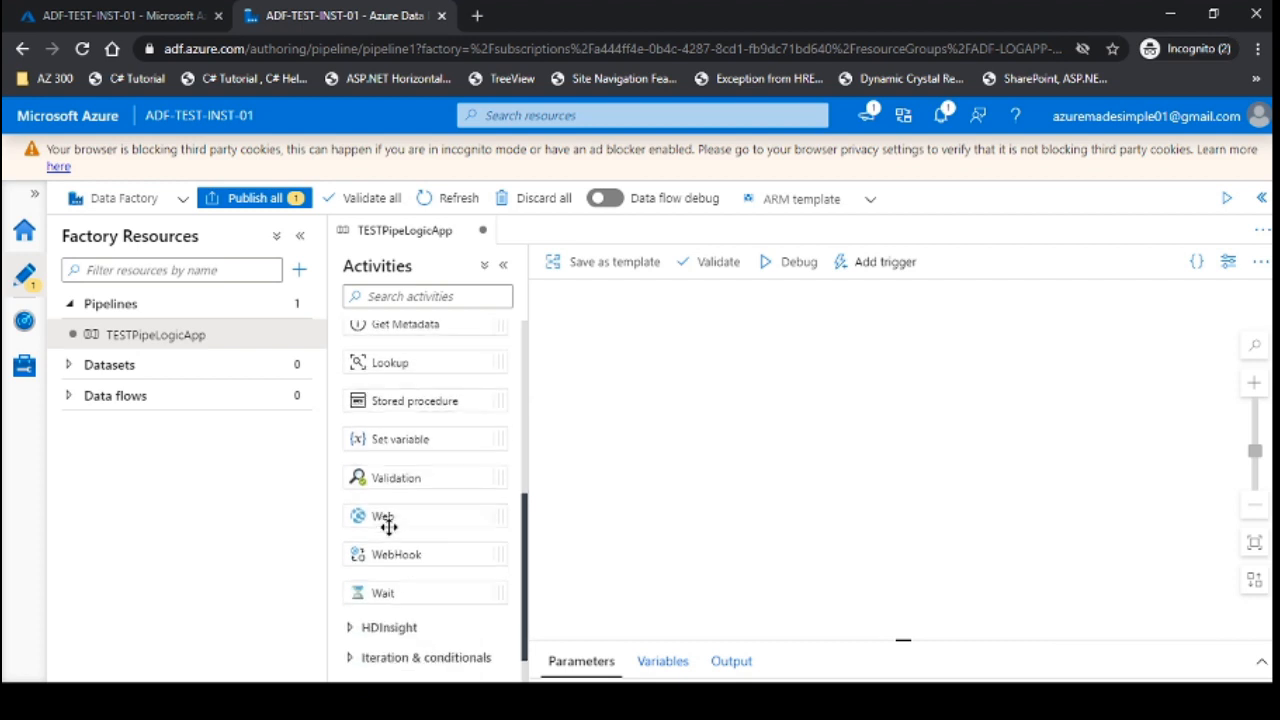
{"action": "left_click_drag", "start_coordinate": [388, 527], "coordinate": [775, 464]}
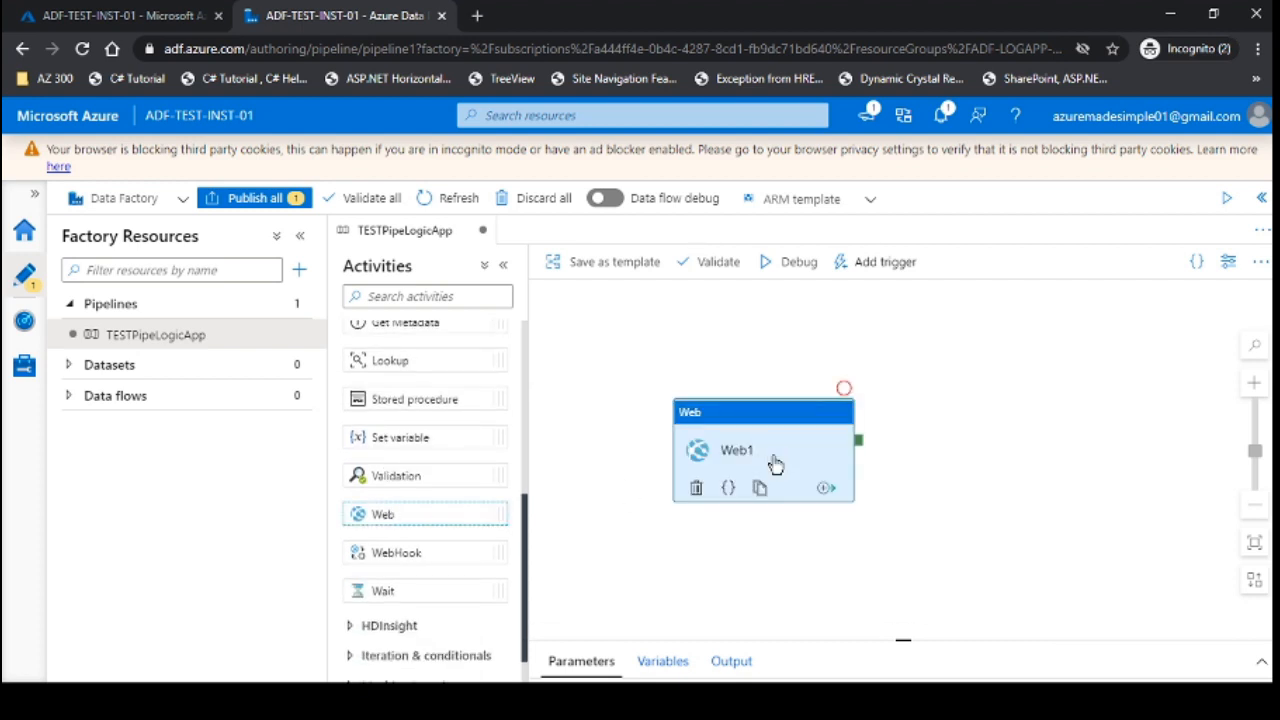
{"action": "left_click", "coordinate": [638, 424]}
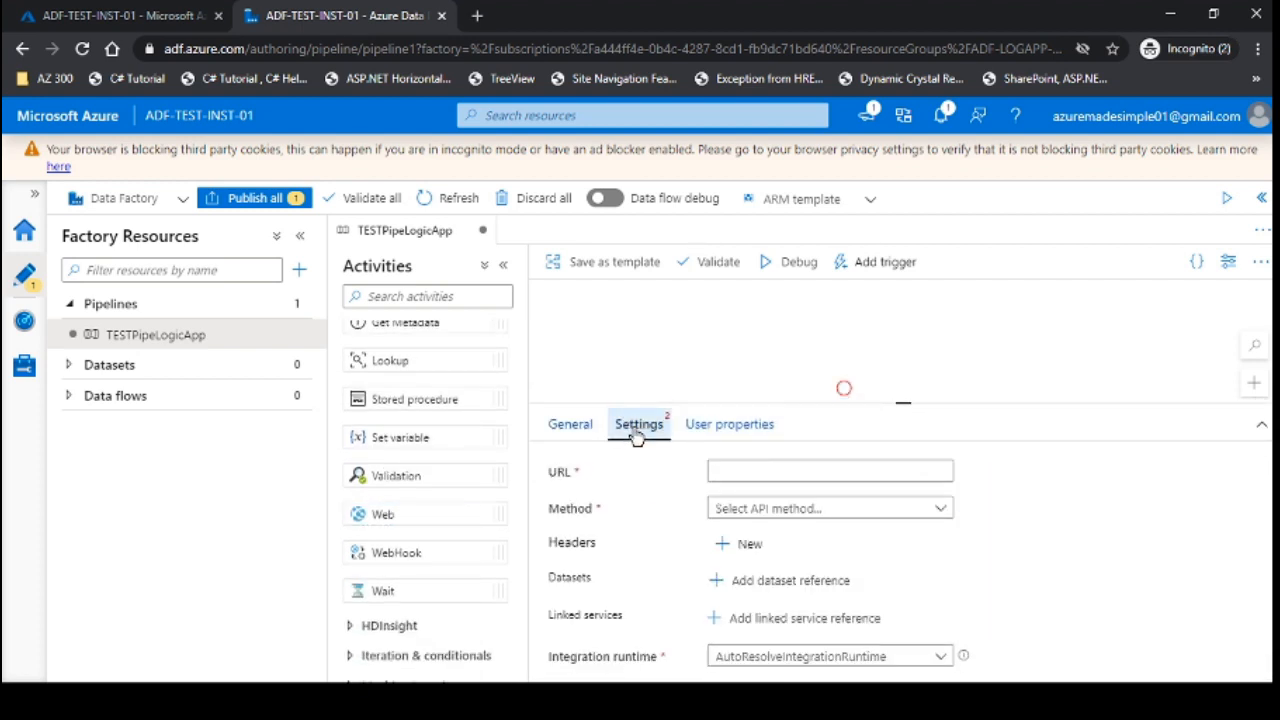
{"action": "left_click", "coordinate": [764, 472]}
{"action": "type", "text": "https://"}
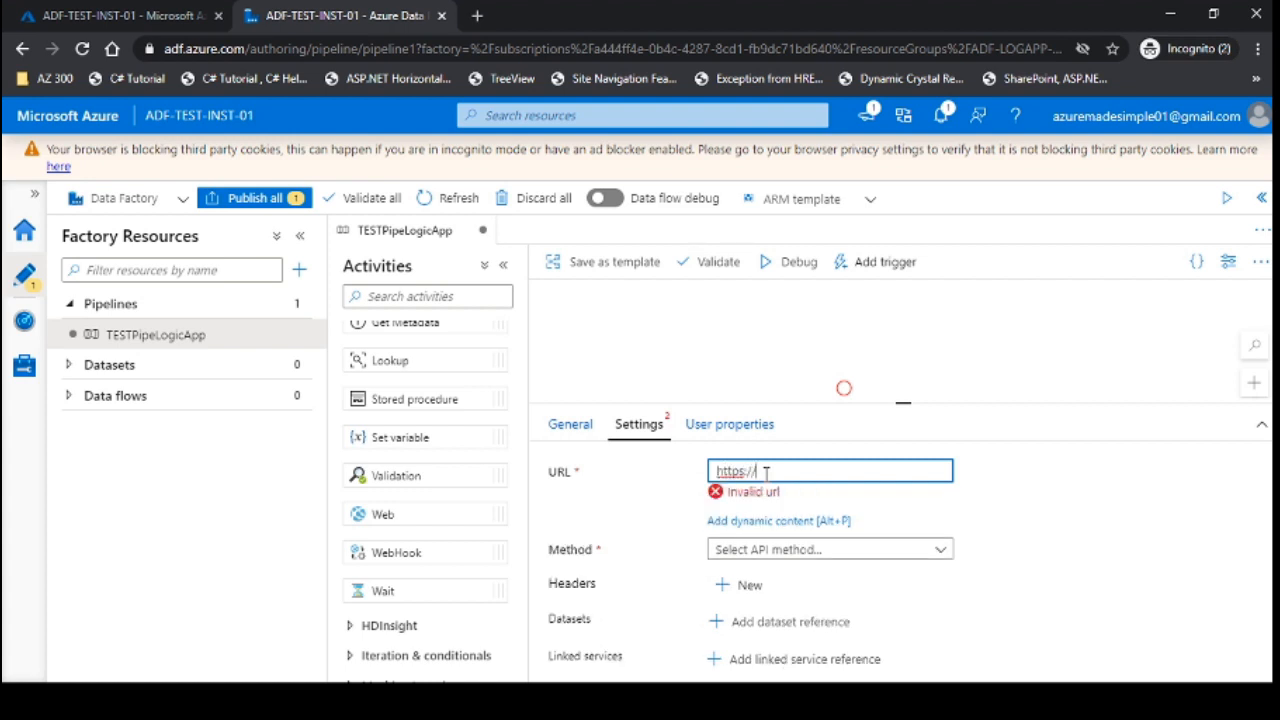
{"action": "type", "text": "www.git"}
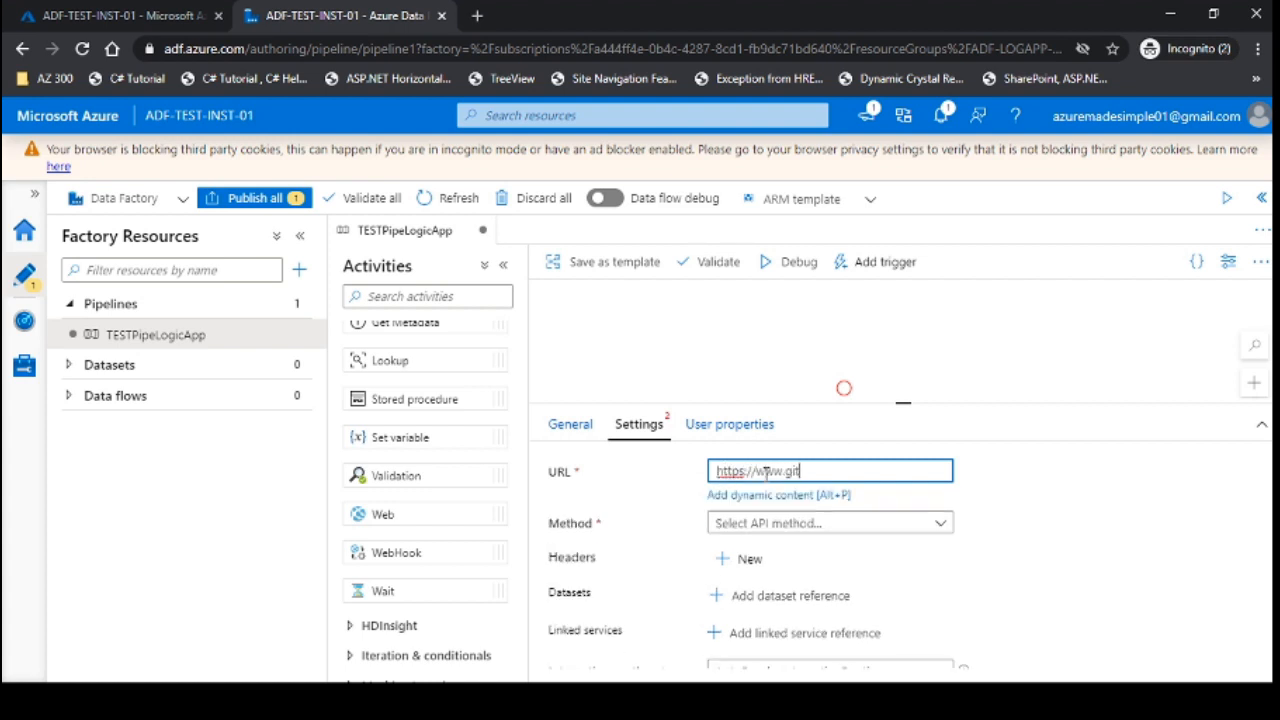
{"action": "type", "text": "hub.com"}
{"action": "left_click", "coordinate": [845, 522]}
{"action": "left_click", "coordinate": [752, 598]}
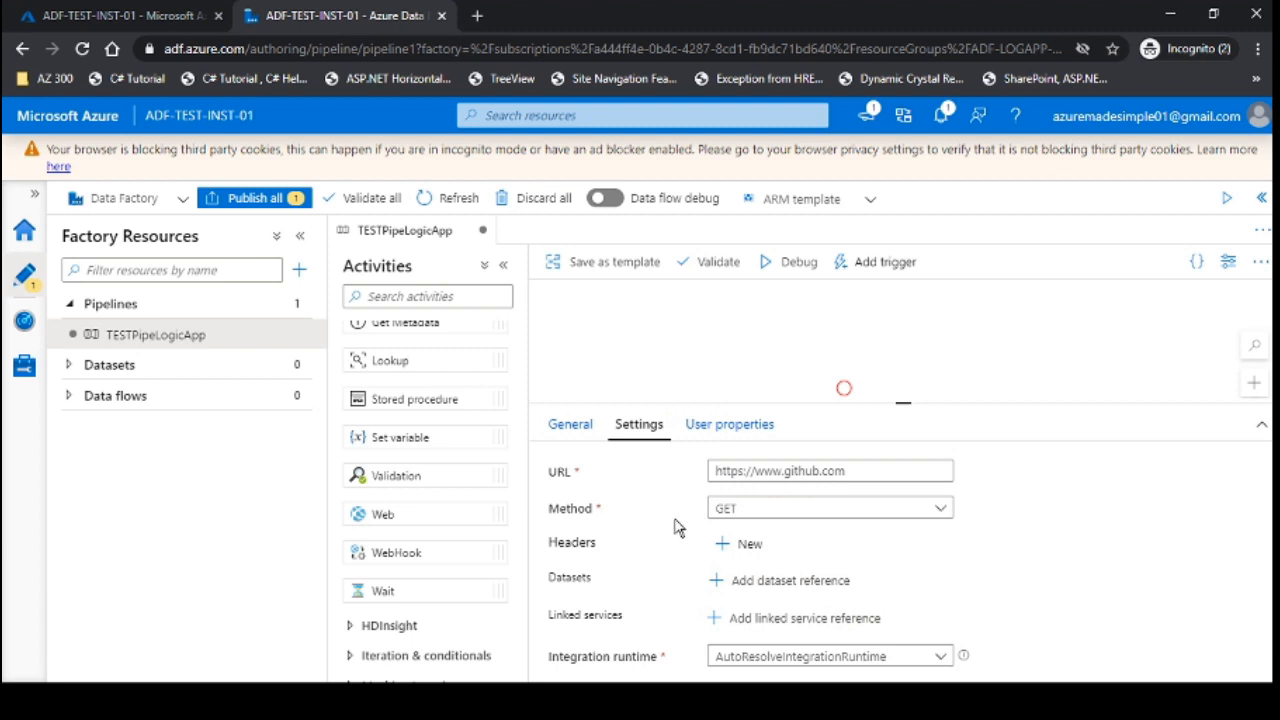
{"action": "scroll", "coordinate": [640, 514], "scroll_direction": "down", "scroll_amount": 1}
{"action": "scroll", "coordinate": [640, 514], "scroll_direction": "up", "scroll_amount": 1}
{"action": "left_click", "coordinate": [716, 376]}
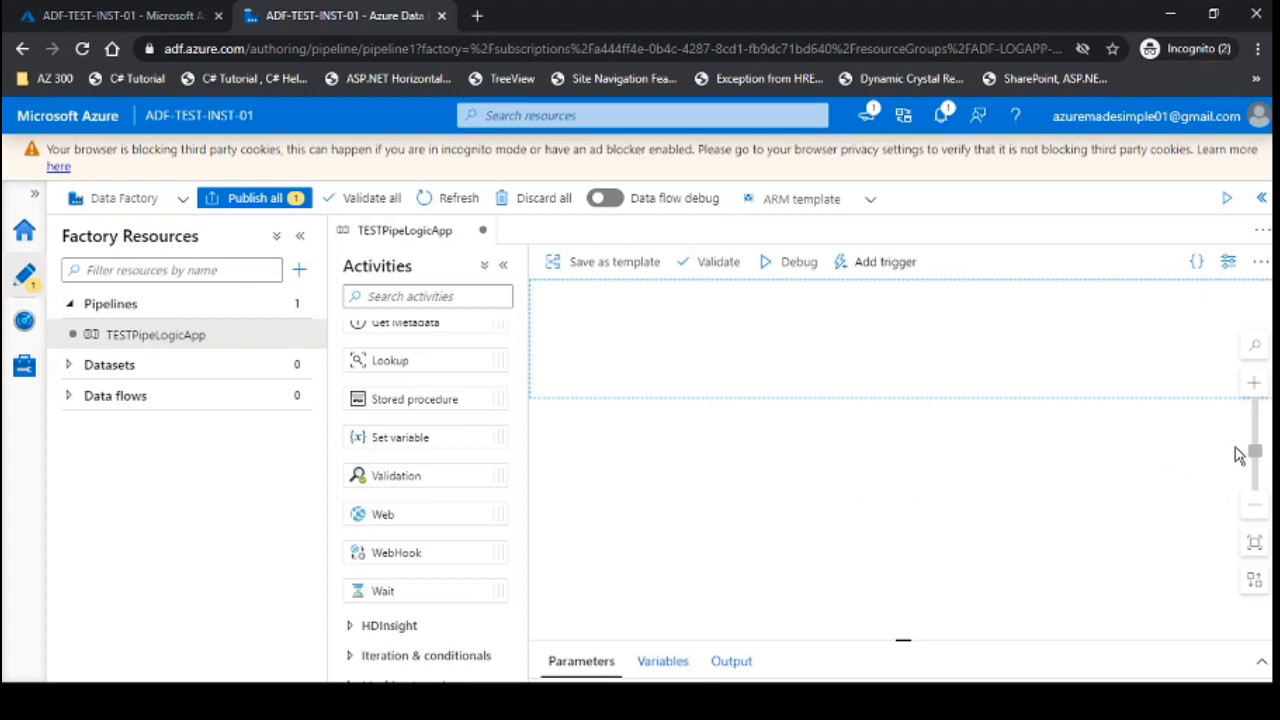
Step: Run TESTPipeLogicApp in debug mode to test its Web activity
{"action": "left_click_drag", "start_coordinate": [1254, 452], "coordinate": [1256, 457]}
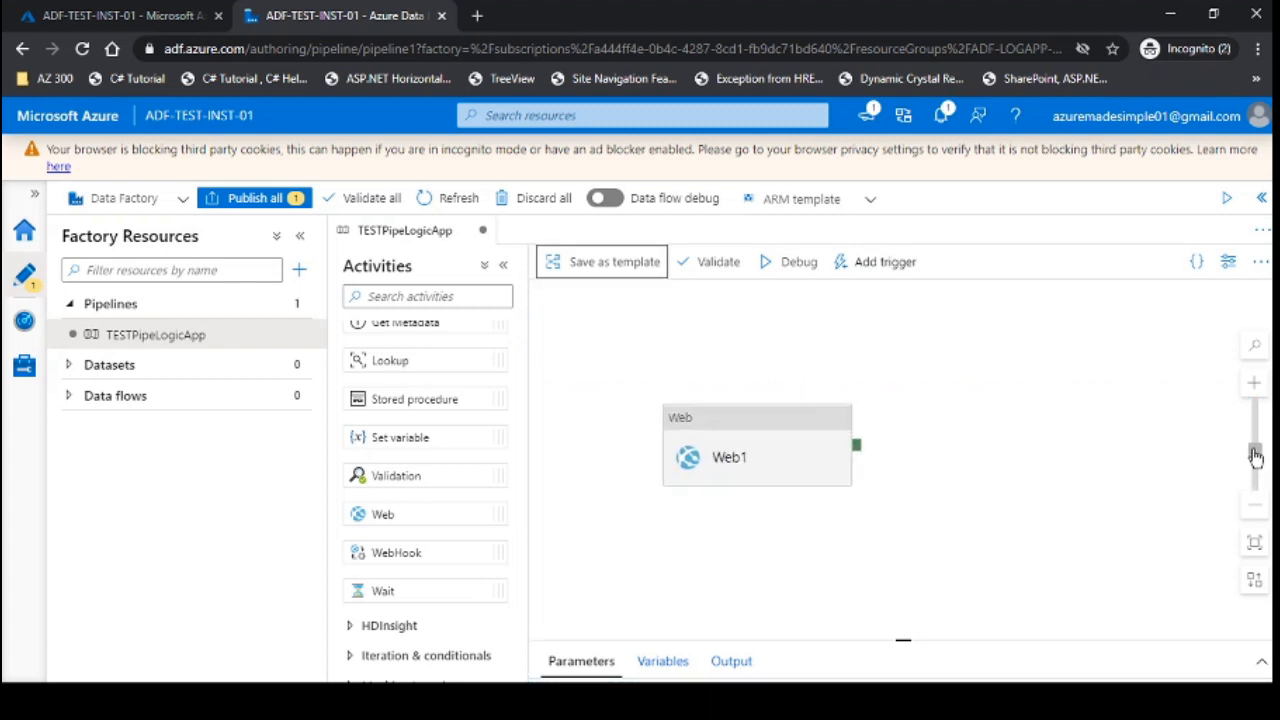
{"action": "left_click", "coordinate": [1103, 457]}
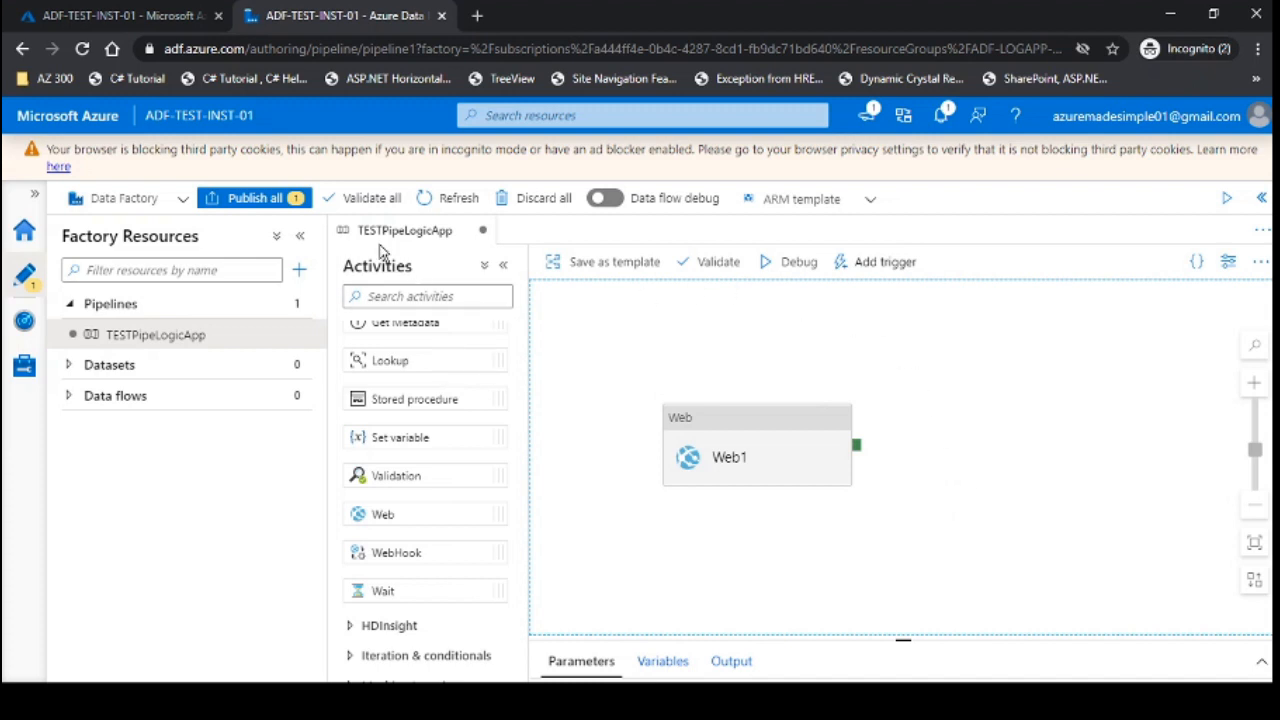
{"action": "left_click", "coordinate": [814, 265]}
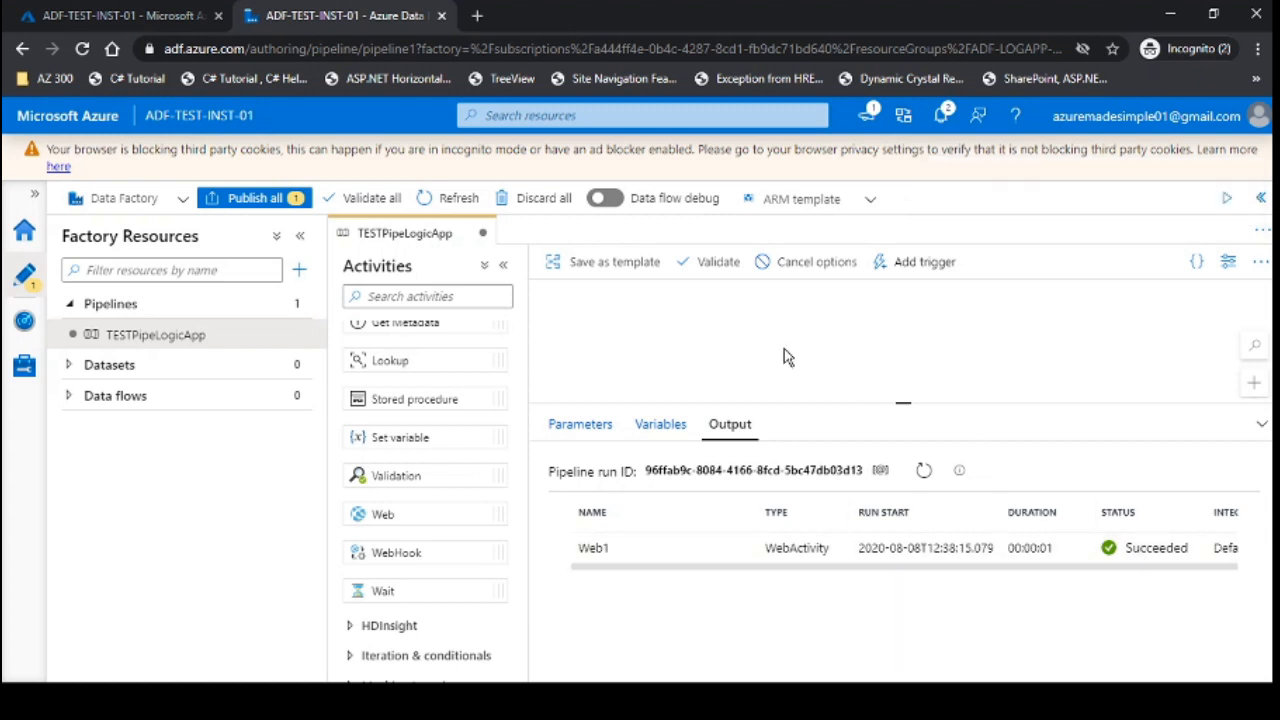
Step: Publish the pending TESTPipeLogicApp pipeline to the live data factory
{"action": "left_click", "coordinate": [255, 199]}
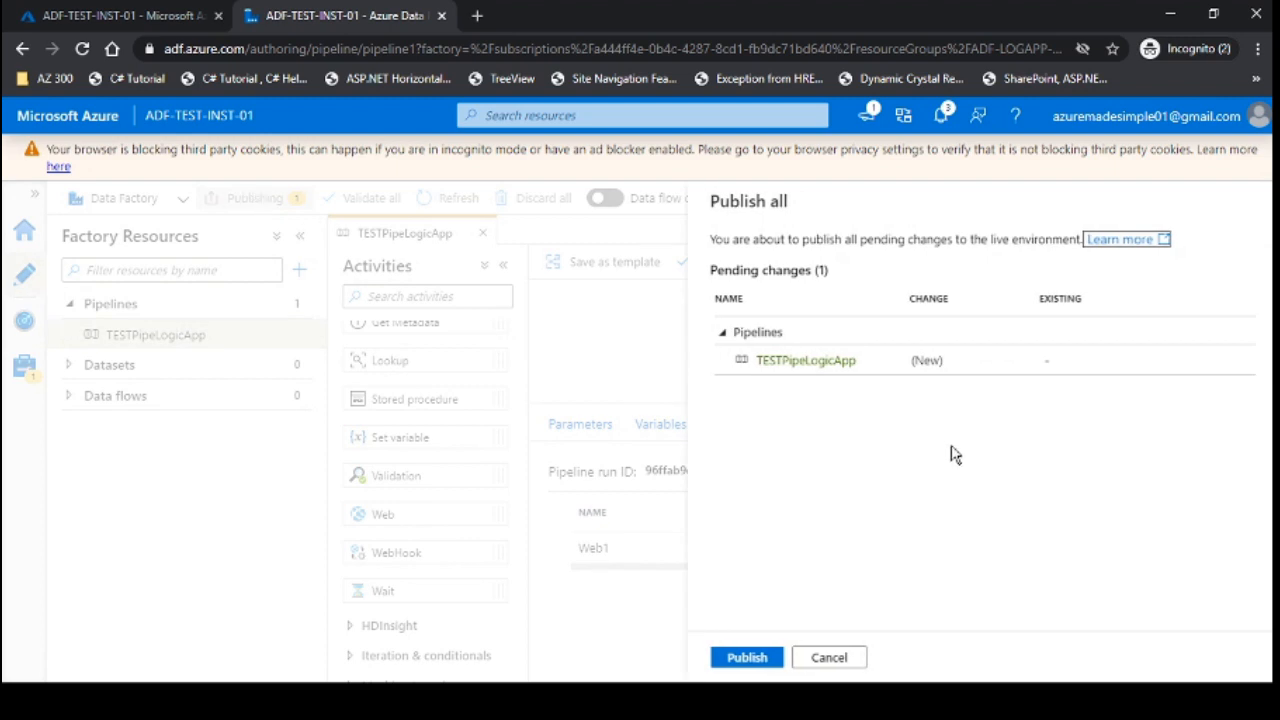
{"action": "left_click", "coordinate": [750, 657]}
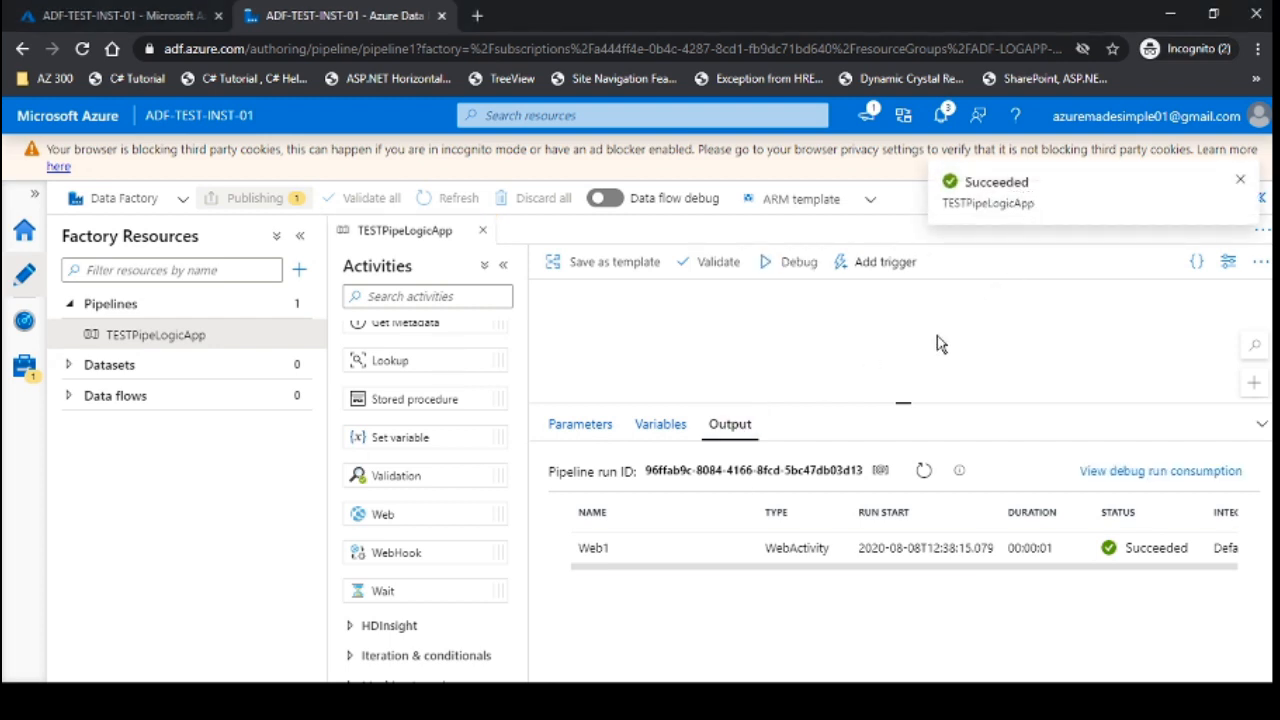
{"action": "left_click", "coordinate": [255, 198]}
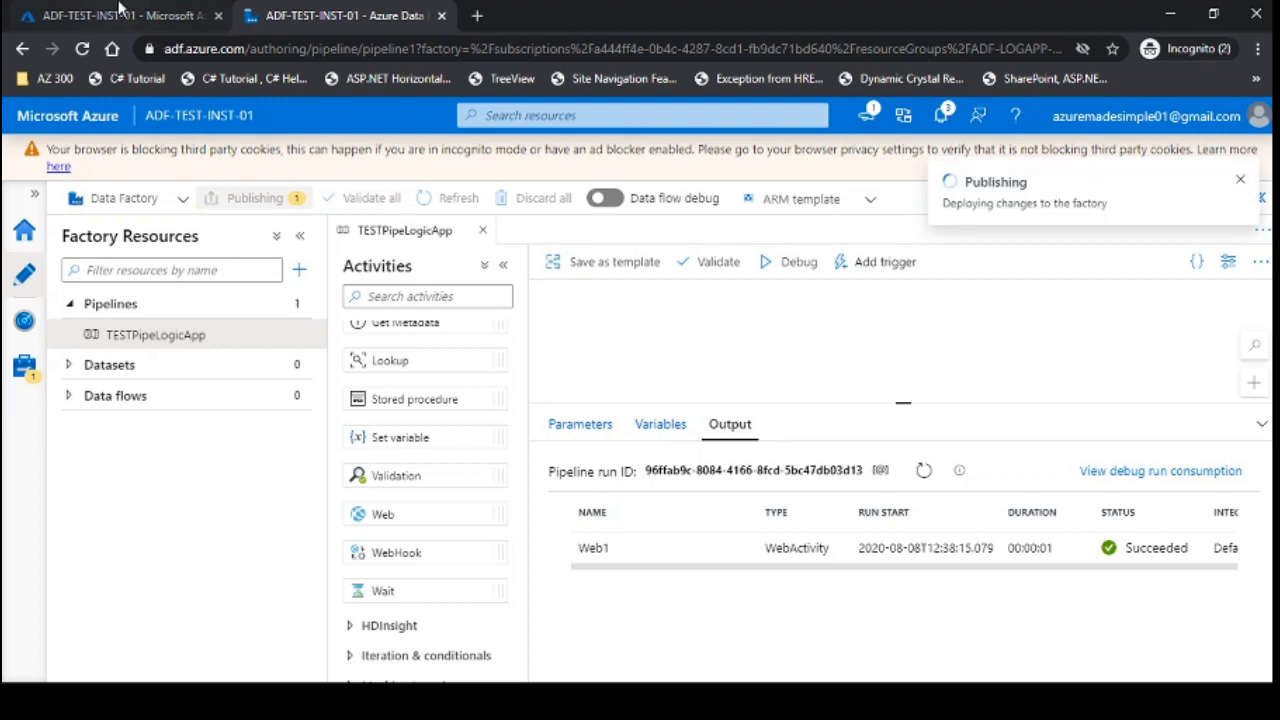
Step: Return to the Azure portal's list of all resources and open ADF-TEST-INST-01 in a separate browser page beside it
{"action": "left_click", "coordinate": [122, 12]}
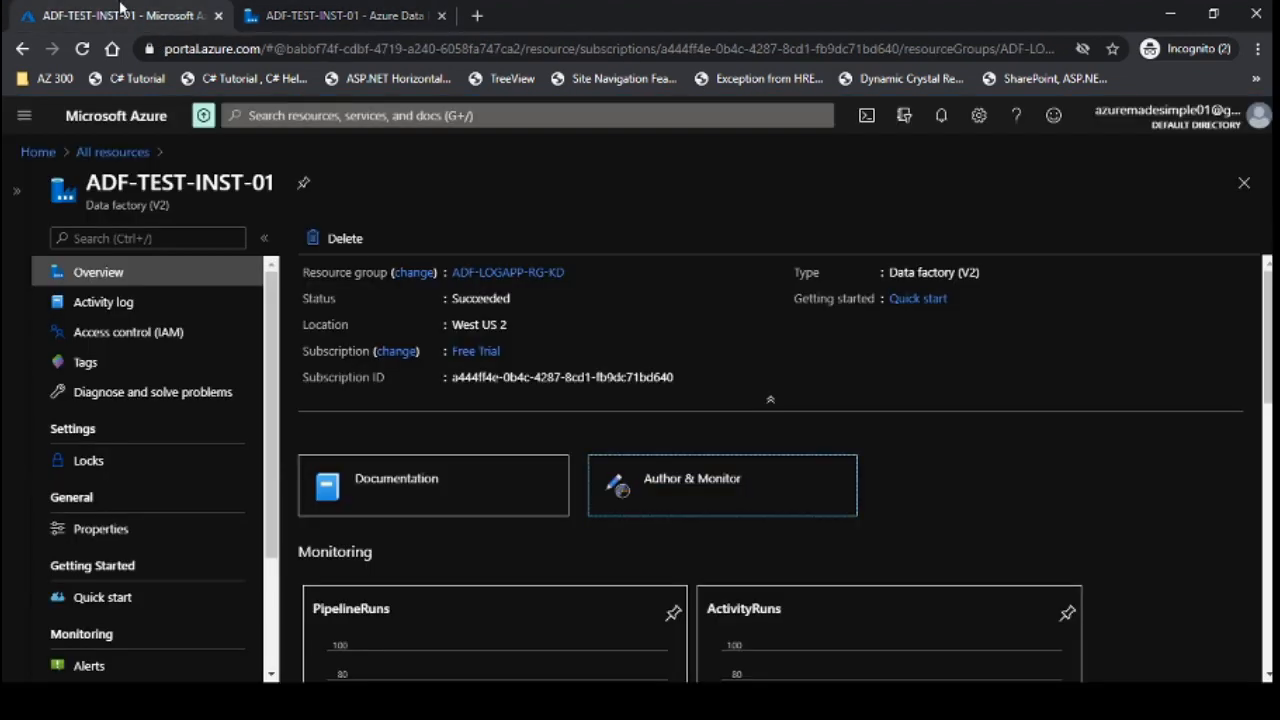
{"action": "left_click", "coordinate": [120, 156]}
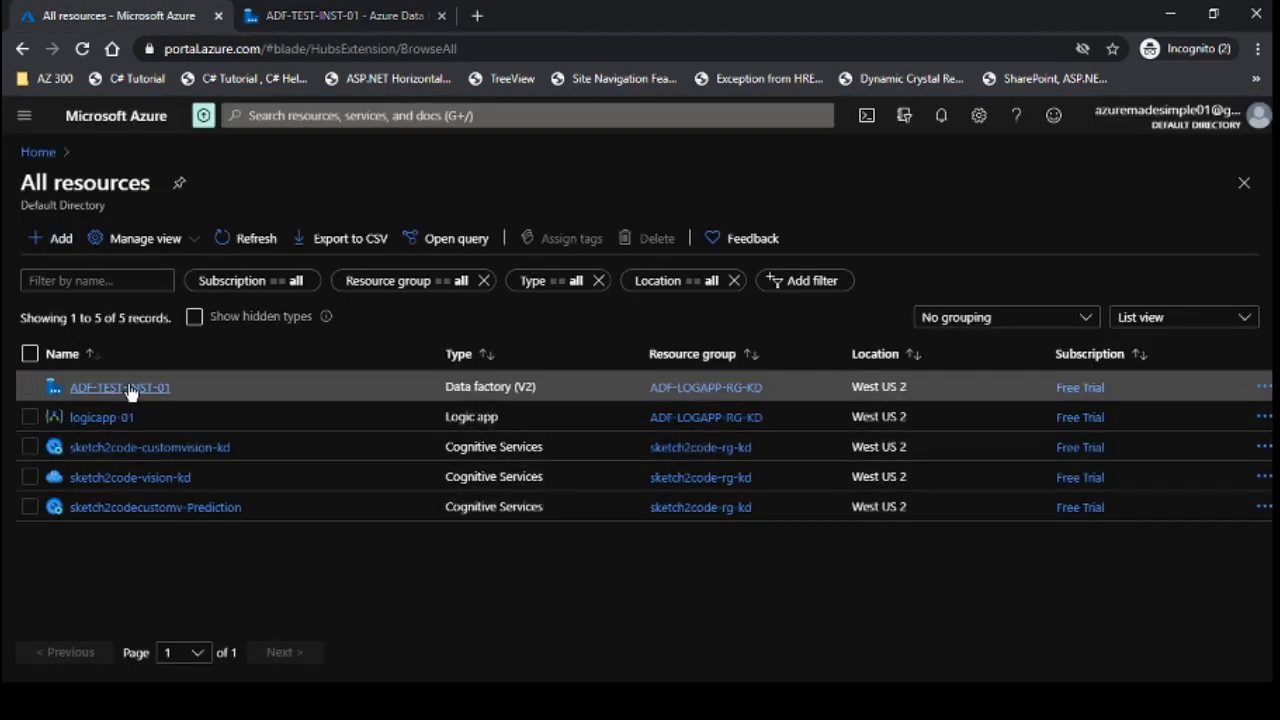
{"action": "middle_click", "coordinate": [168, 394]}
{"action": "left_click_drag", "start_coordinate": [529, 14], "coordinate": [349, 16]}
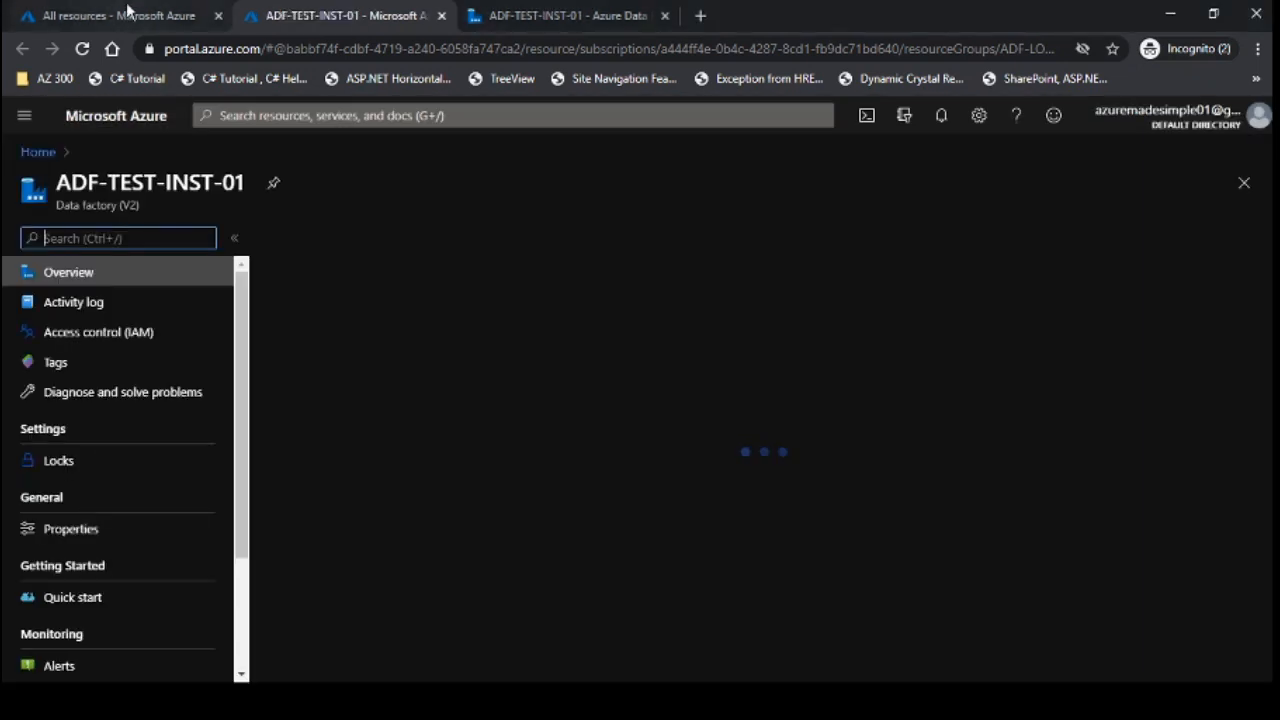
Step: Open logicapp-01 from all resources in its own browser page beside the list, go to its overview and dismiss the credit notice
{"action": "left_click", "coordinate": [127, 12]}
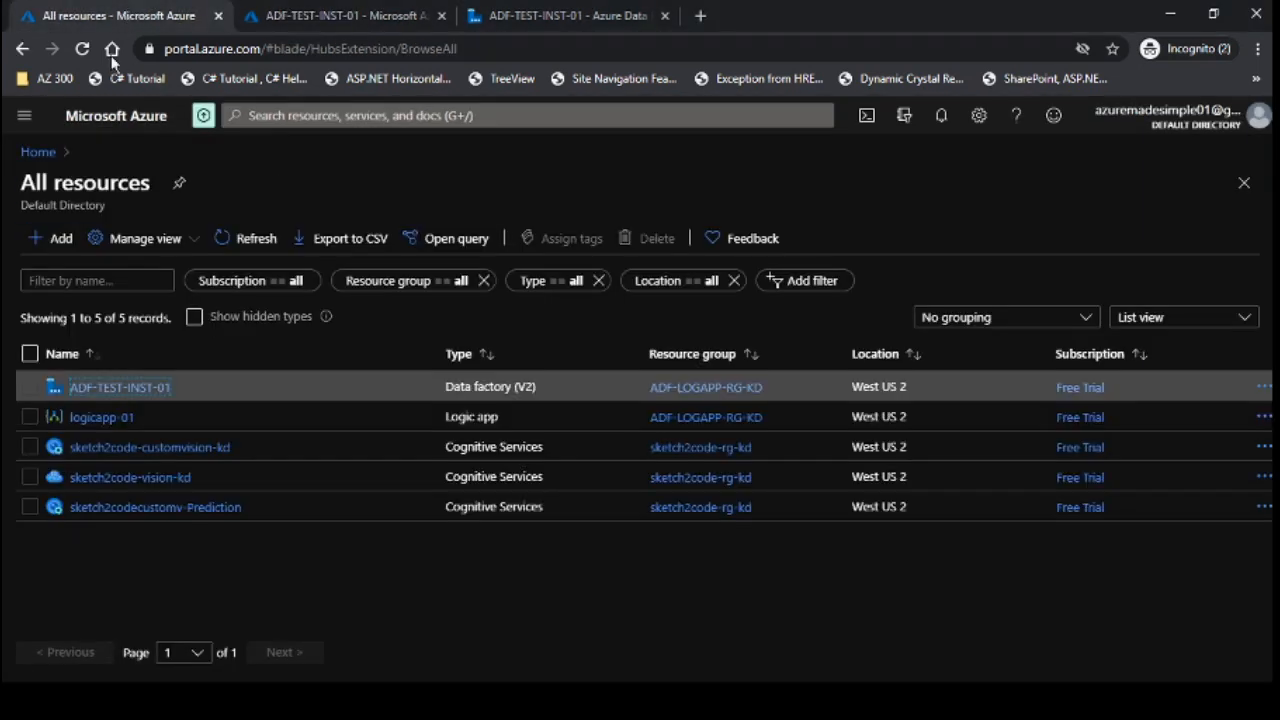
{"action": "left_click", "coordinate": [126, 420]}
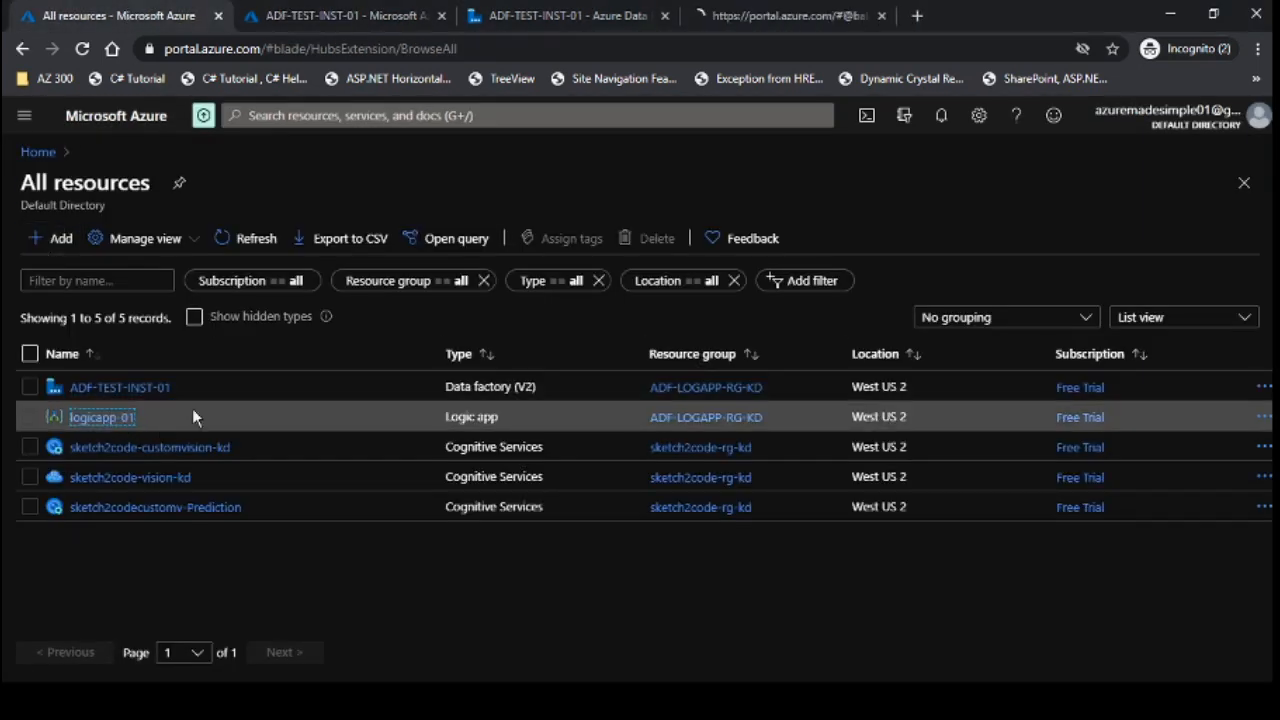
{"action": "left_click_drag", "start_coordinate": [764, 16], "coordinate": [300, 14]}
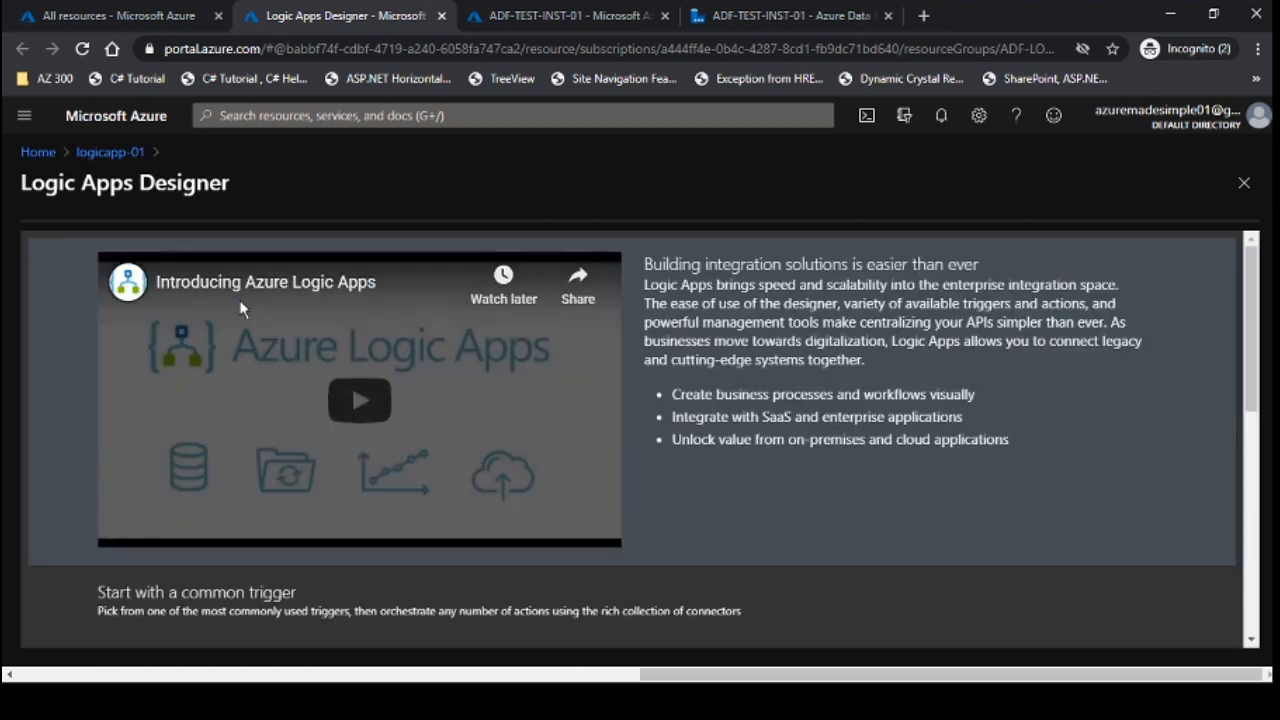
{"action": "left_click", "coordinate": [1243, 183]}
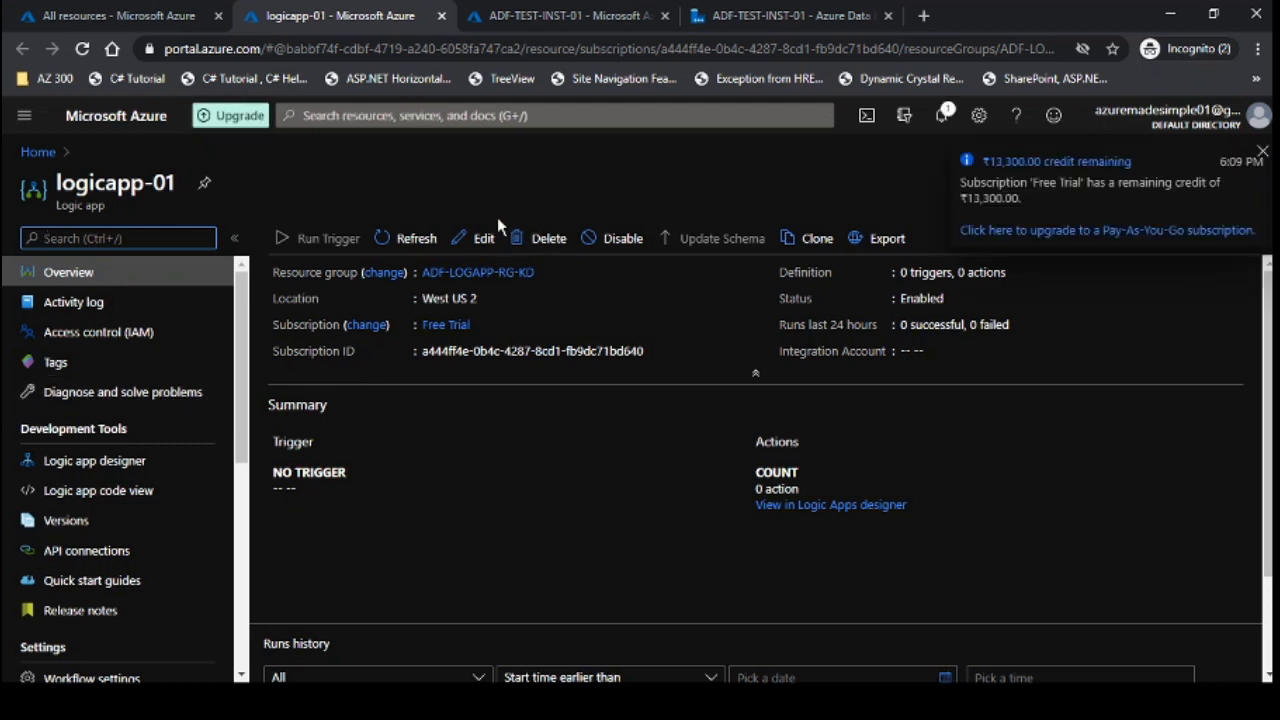
{"action": "left_click", "coordinate": [1262, 152]}
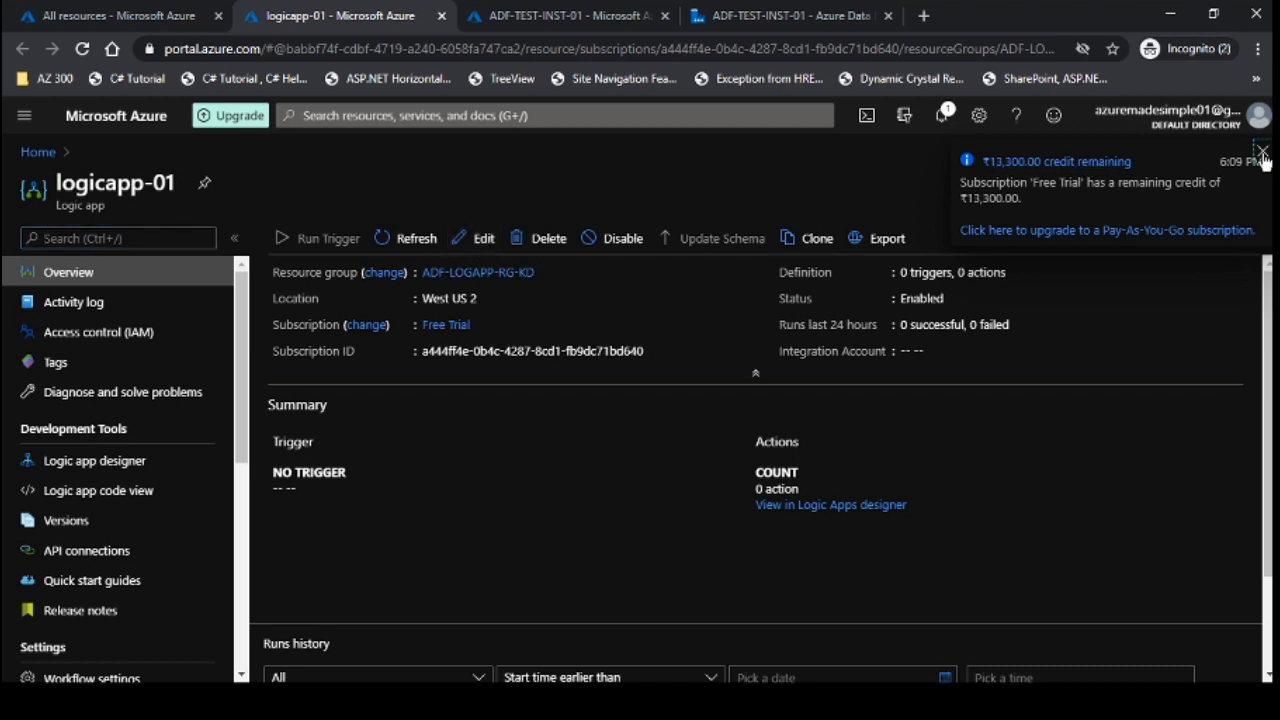
Step: Edit logicapp-01 in the Logic Apps Designer, starting from the Blank Logic App template
{"action": "left_click", "coordinate": [463, 241]}
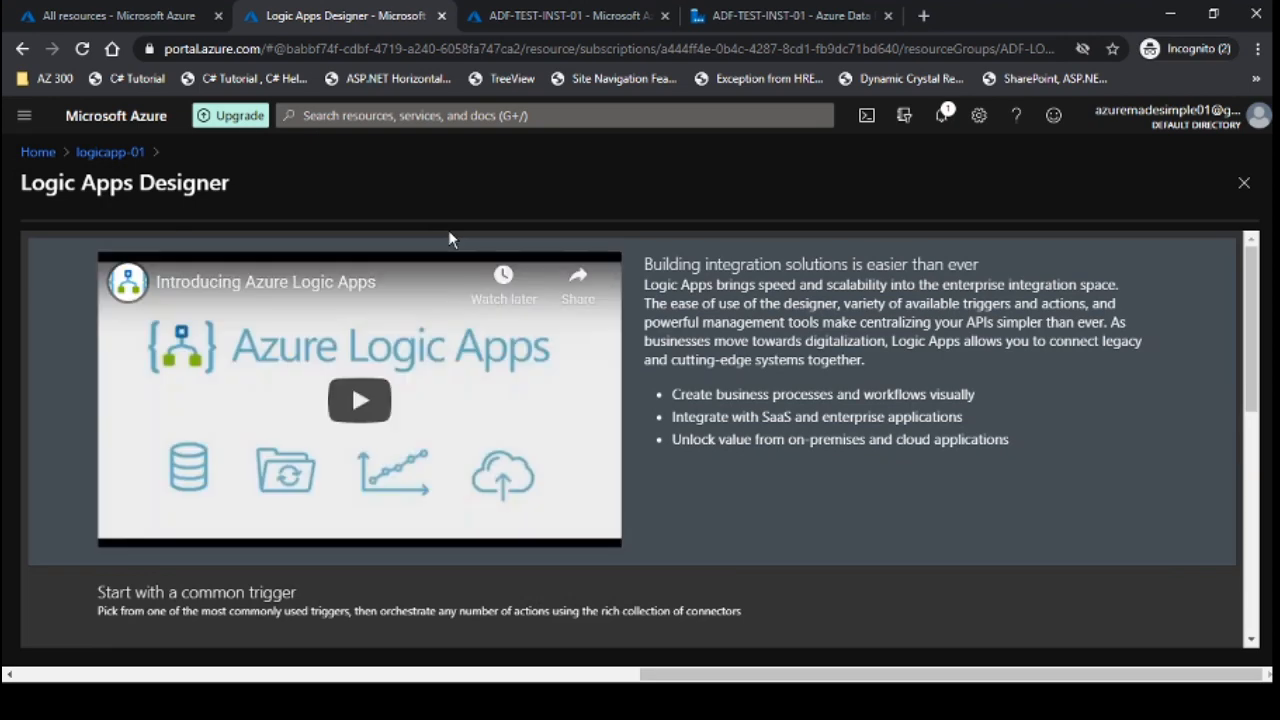
{"action": "scroll", "coordinate": [448, 240], "scroll_direction": "down", "scroll_amount": 4}
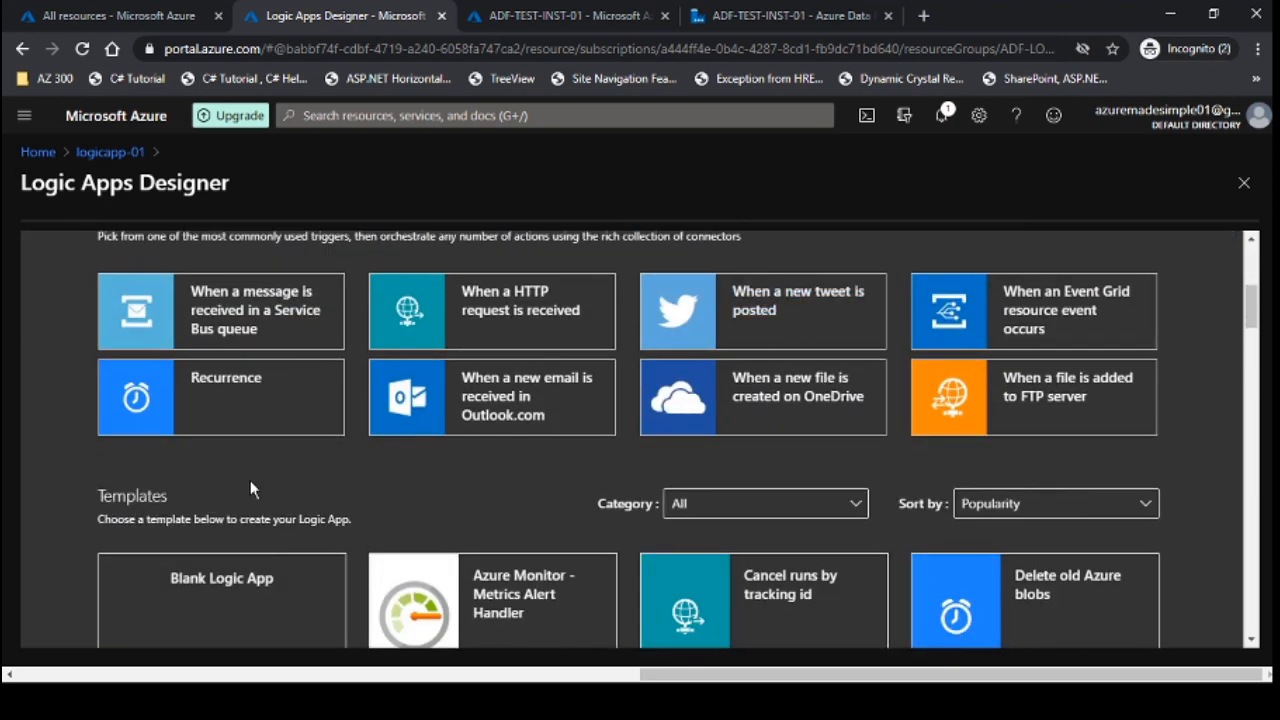
{"action": "left_click", "coordinate": [224, 553]}
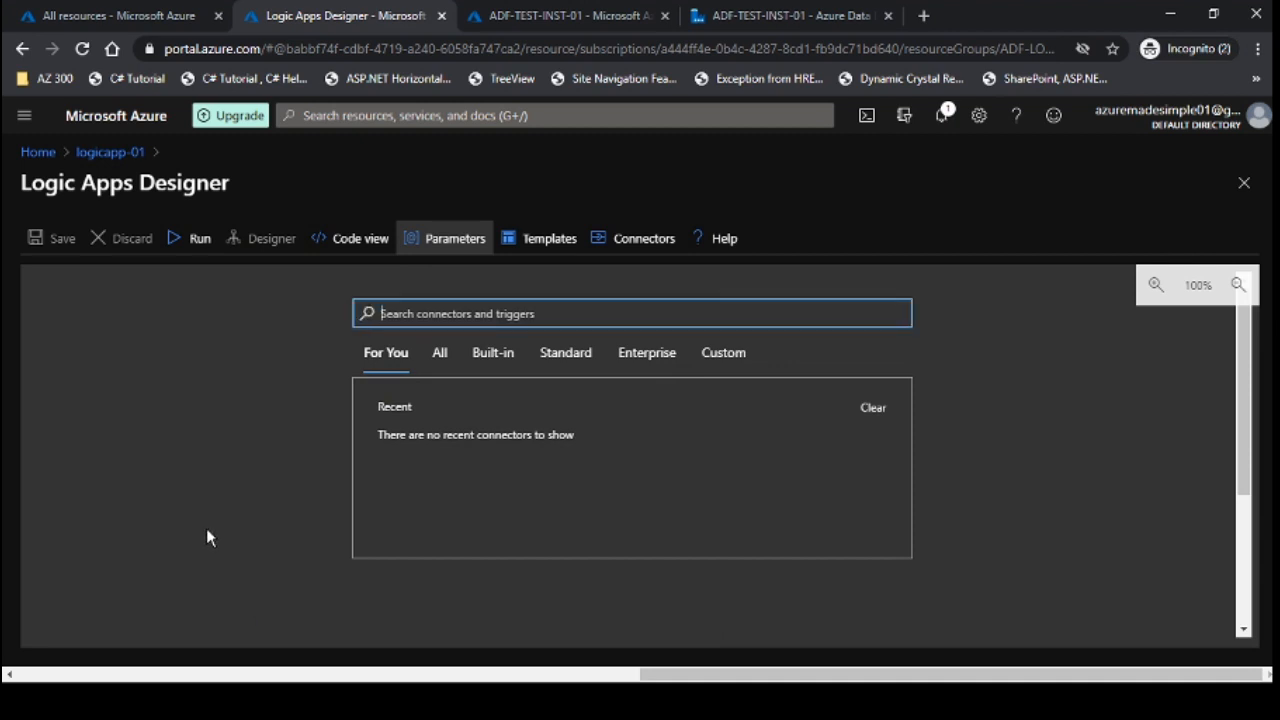
Step: Add the built-in Request trigger "When a HTTP request is received" to the logic app
{"action": "left_click", "coordinate": [491, 360]}
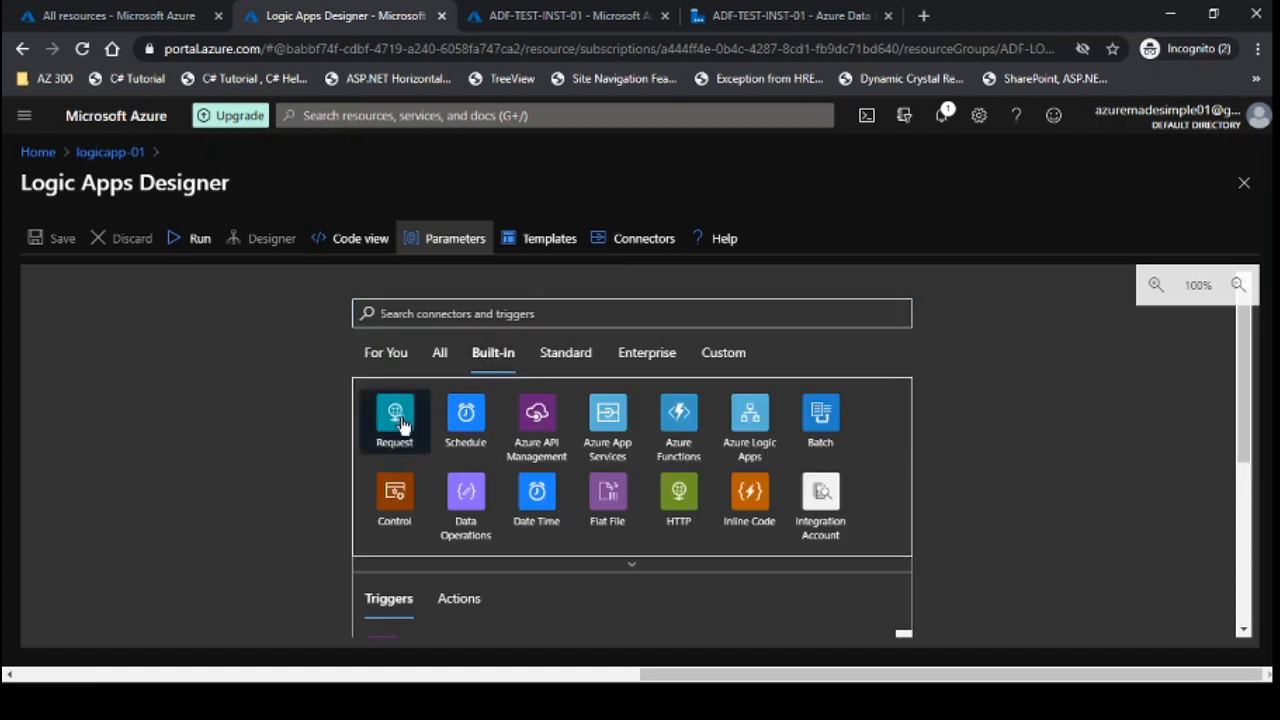
{"action": "left_click", "coordinate": [390, 418]}
{"action": "left_click", "coordinate": [489, 426]}
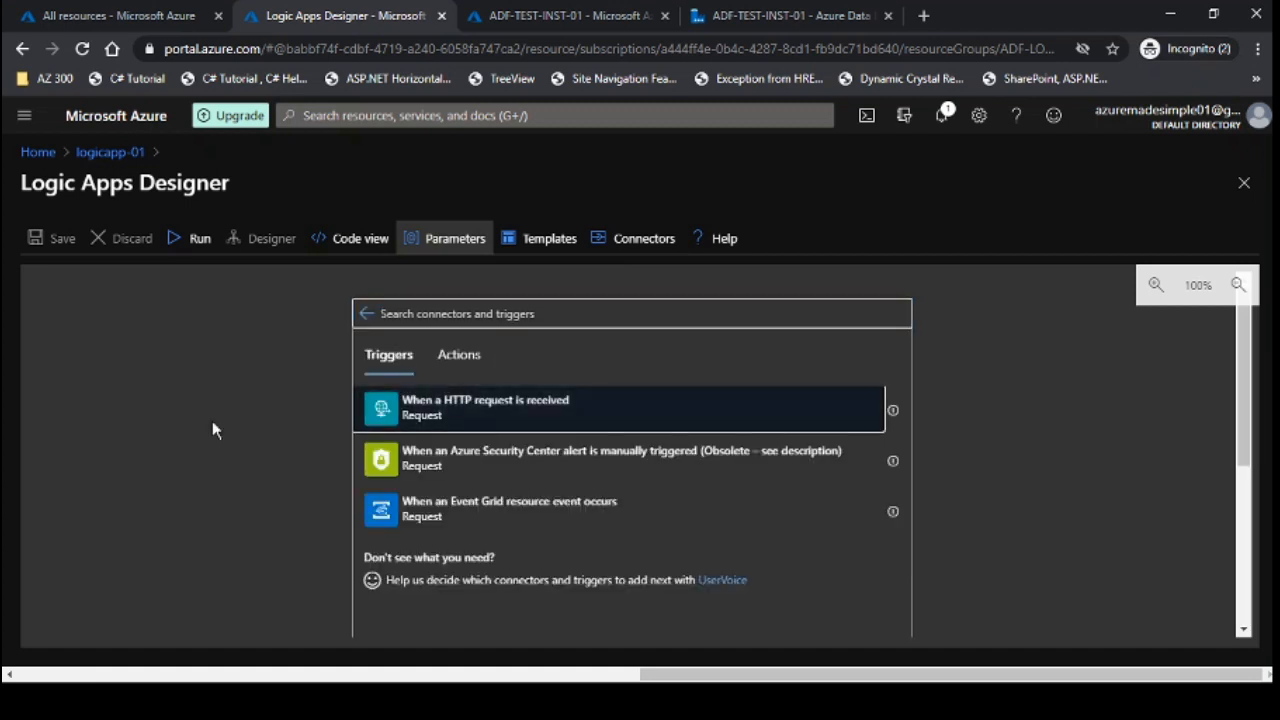
Step: Add an HTTP action as a new step below the trigger and set its method to POST
{"action": "scroll", "coordinate": [220, 365], "scroll_direction": "down", "scroll_amount": 3}
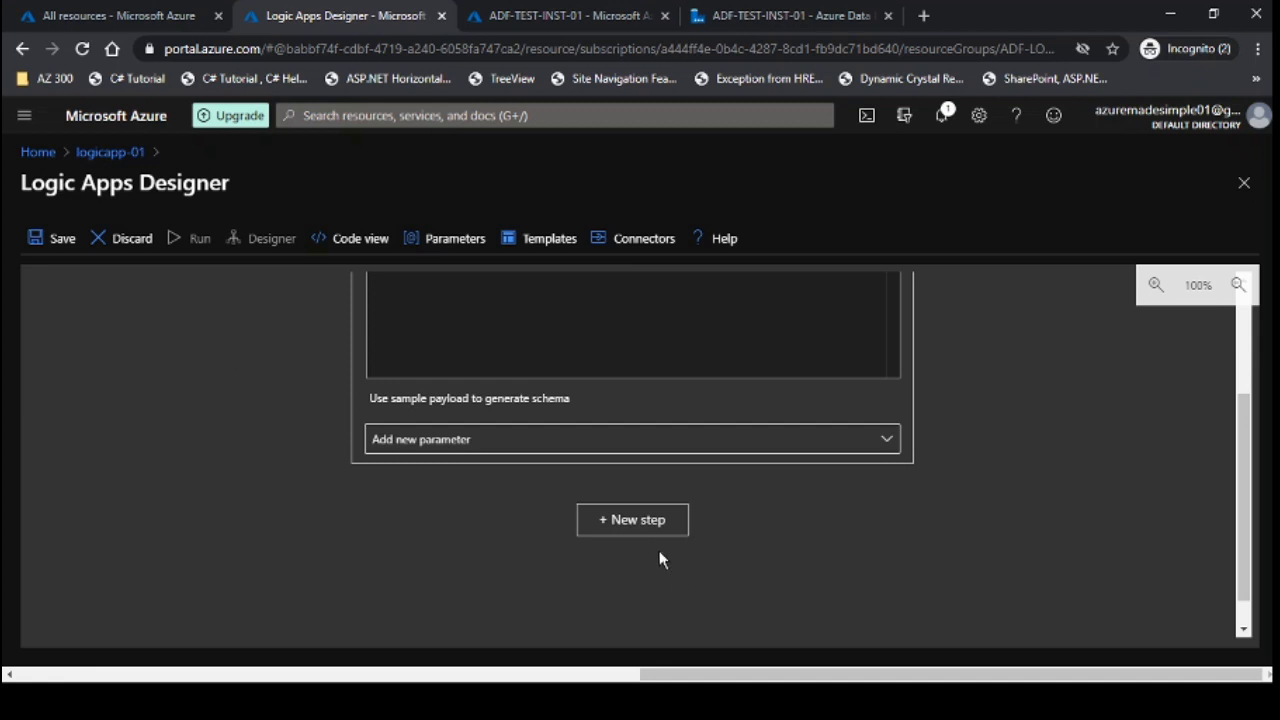
{"action": "left_click", "coordinate": [645, 522]}
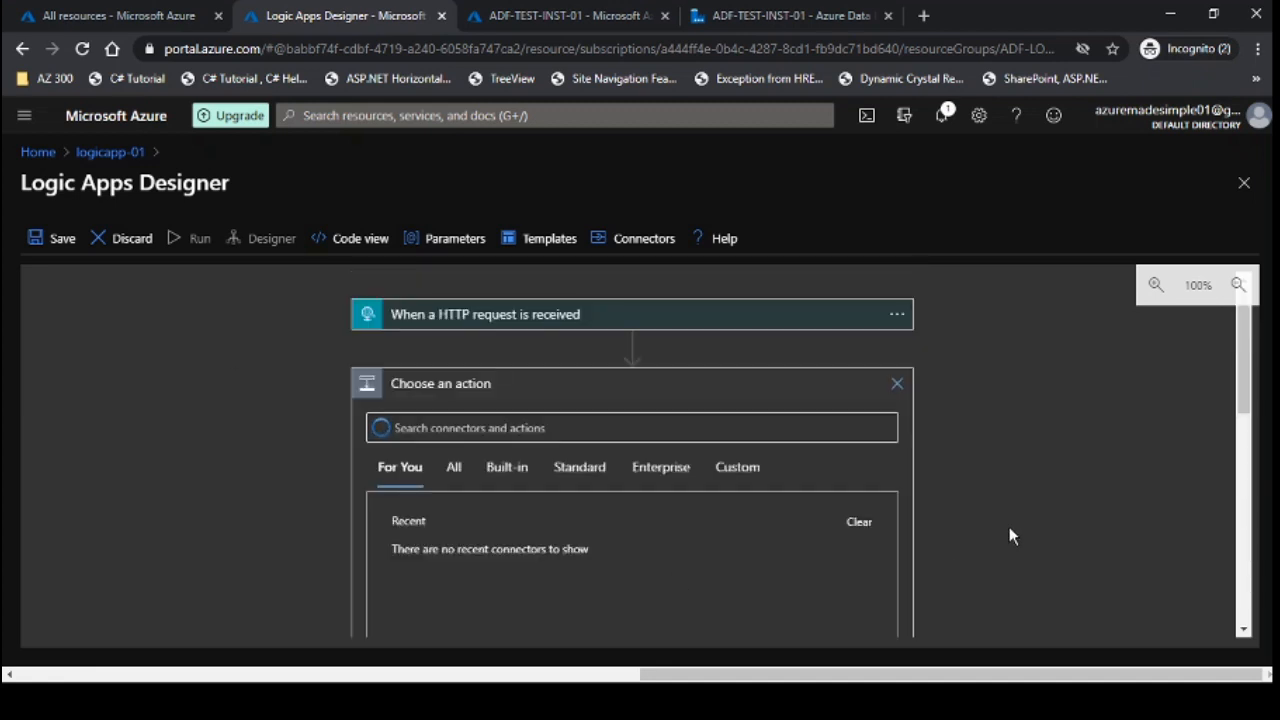
{"action": "left_click", "coordinate": [480, 428]}
{"action": "type", "text": "http"}
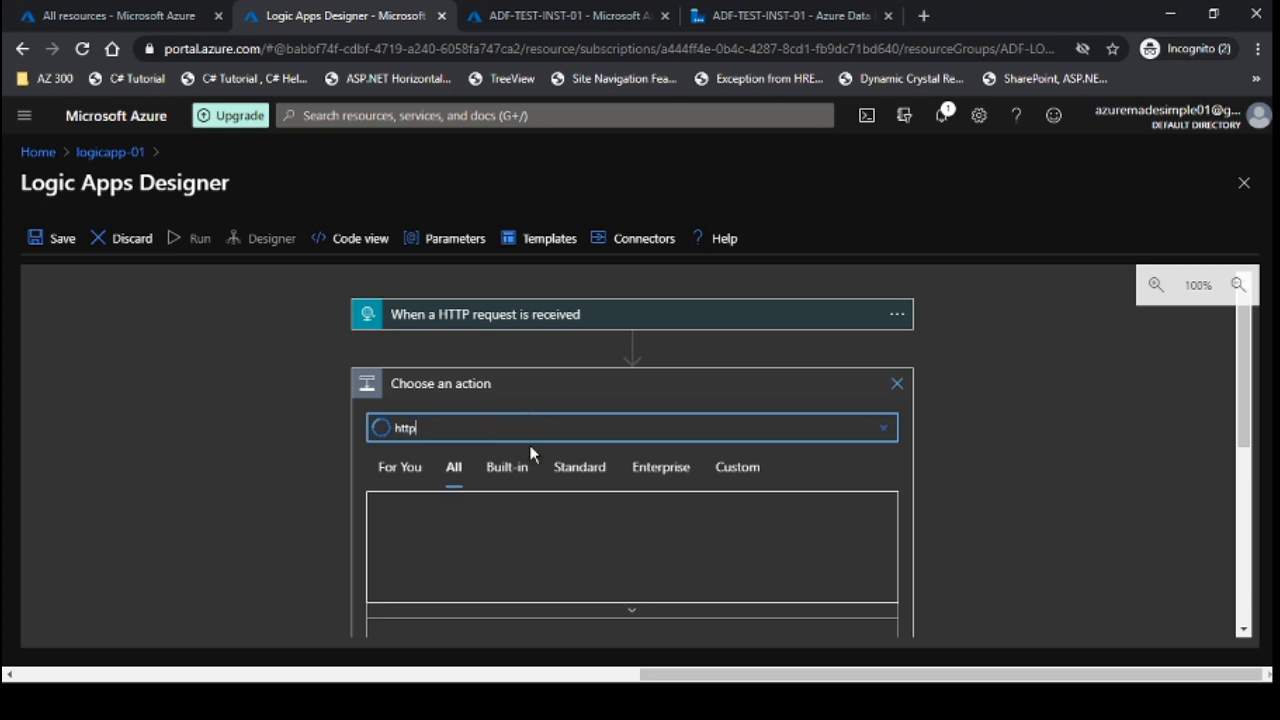
{"action": "left_click", "coordinate": [409, 530]}
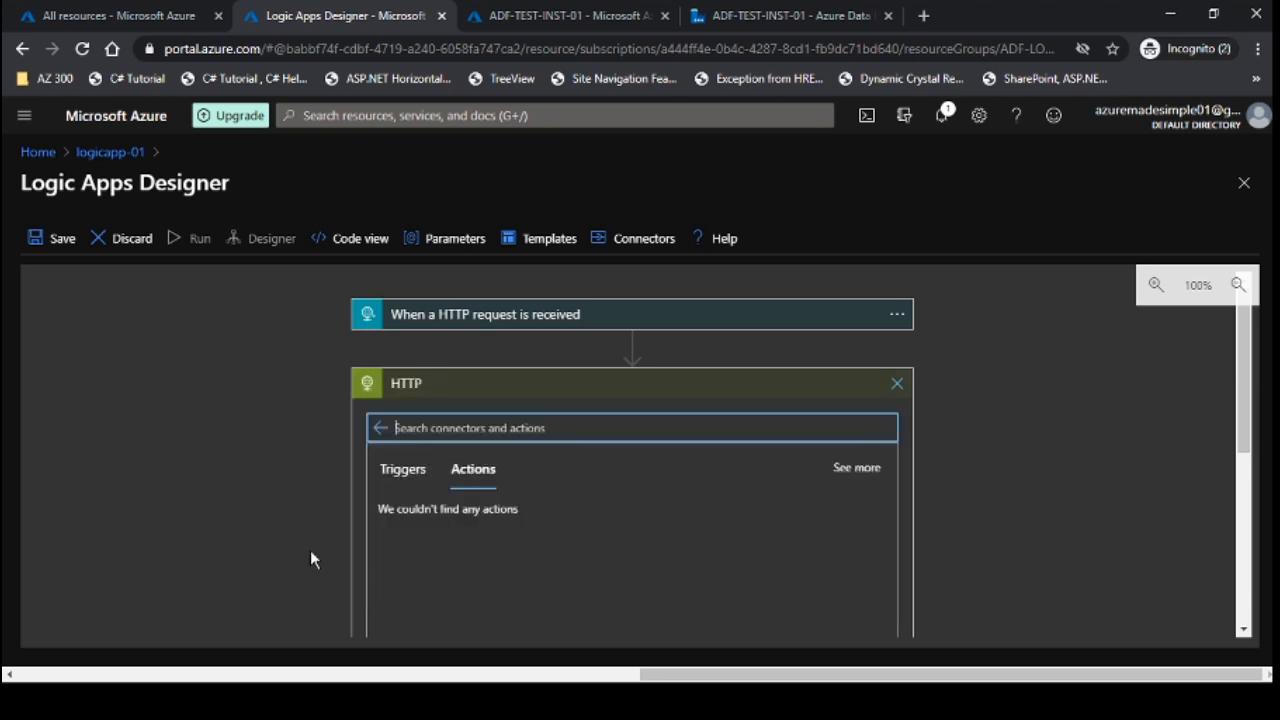
{"action": "scroll", "coordinate": [258, 490], "scroll_direction": "down", "scroll_amount": 2}
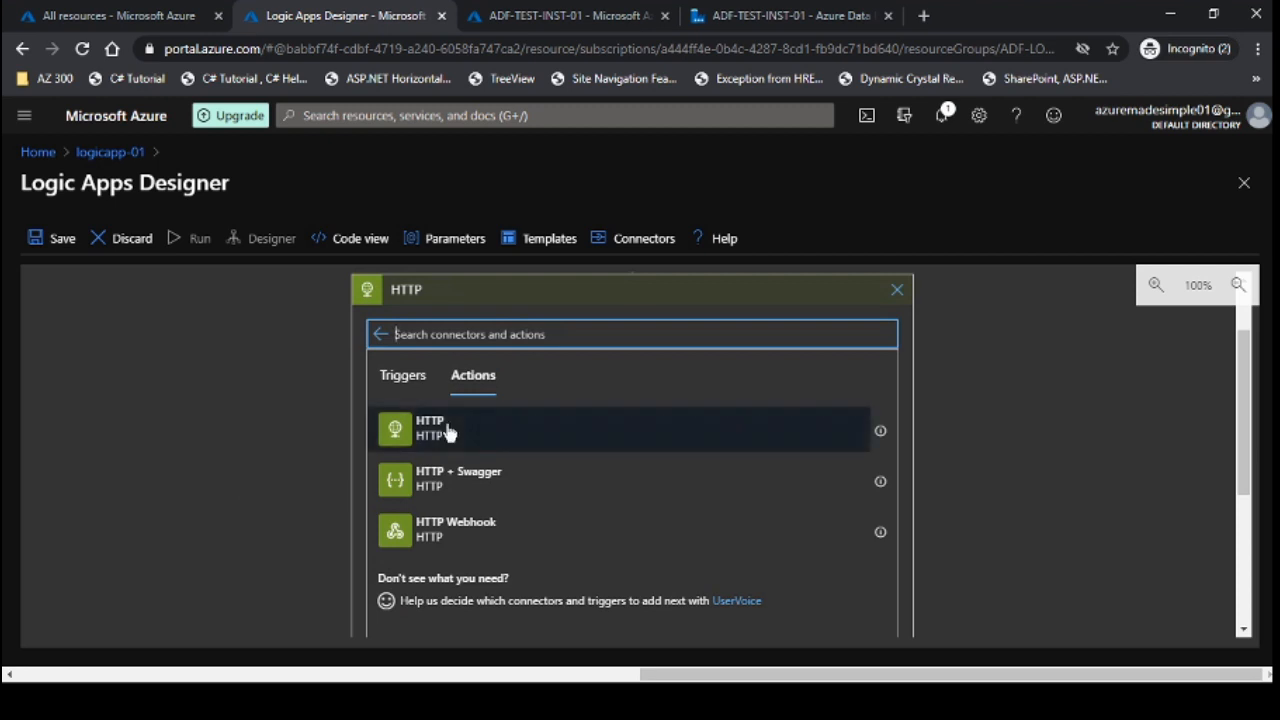
{"action": "left_click", "coordinate": [445, 430]}
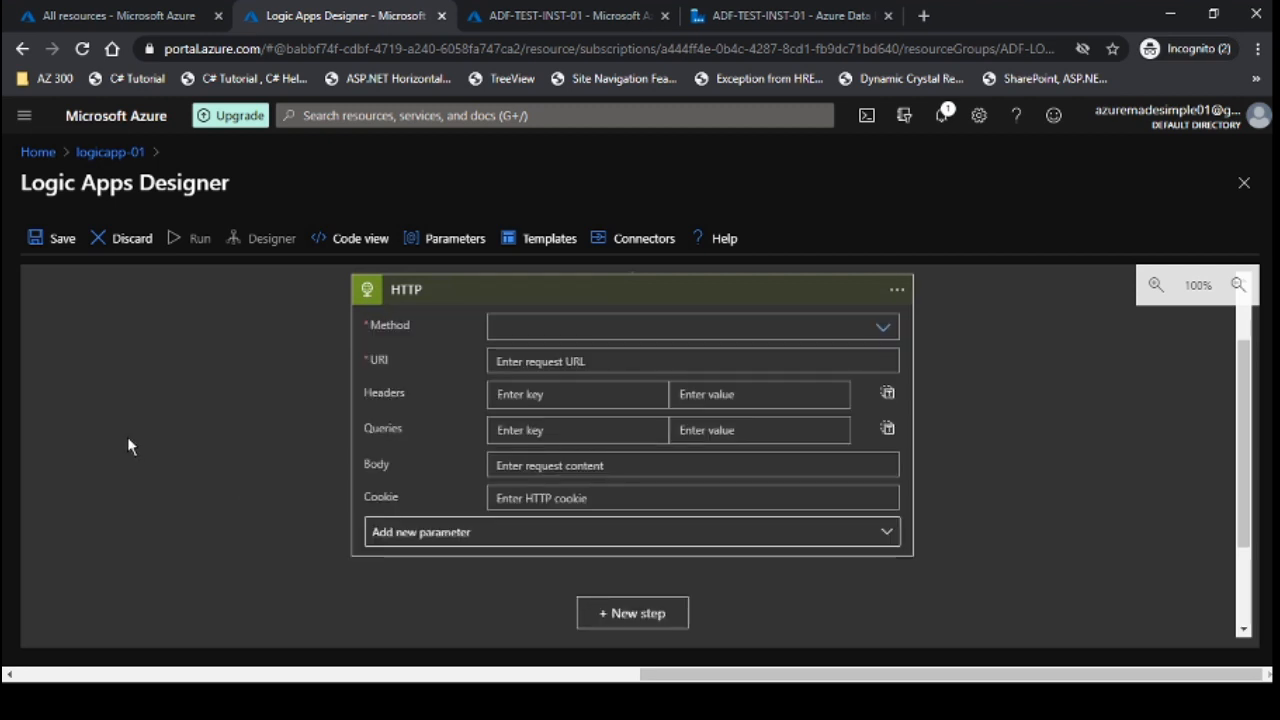
{"action": "left_click", "coordinate": [786, 421]}
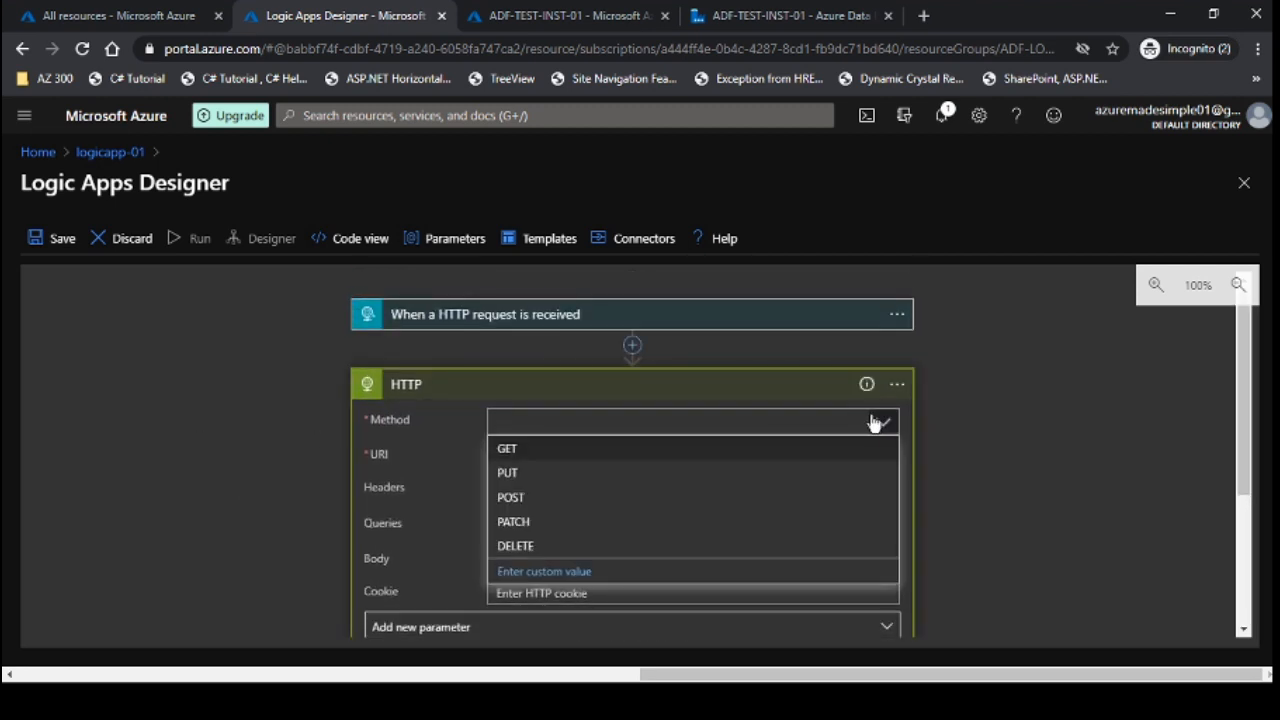
{"action": "left_click", "coordinate": [520, 497]}
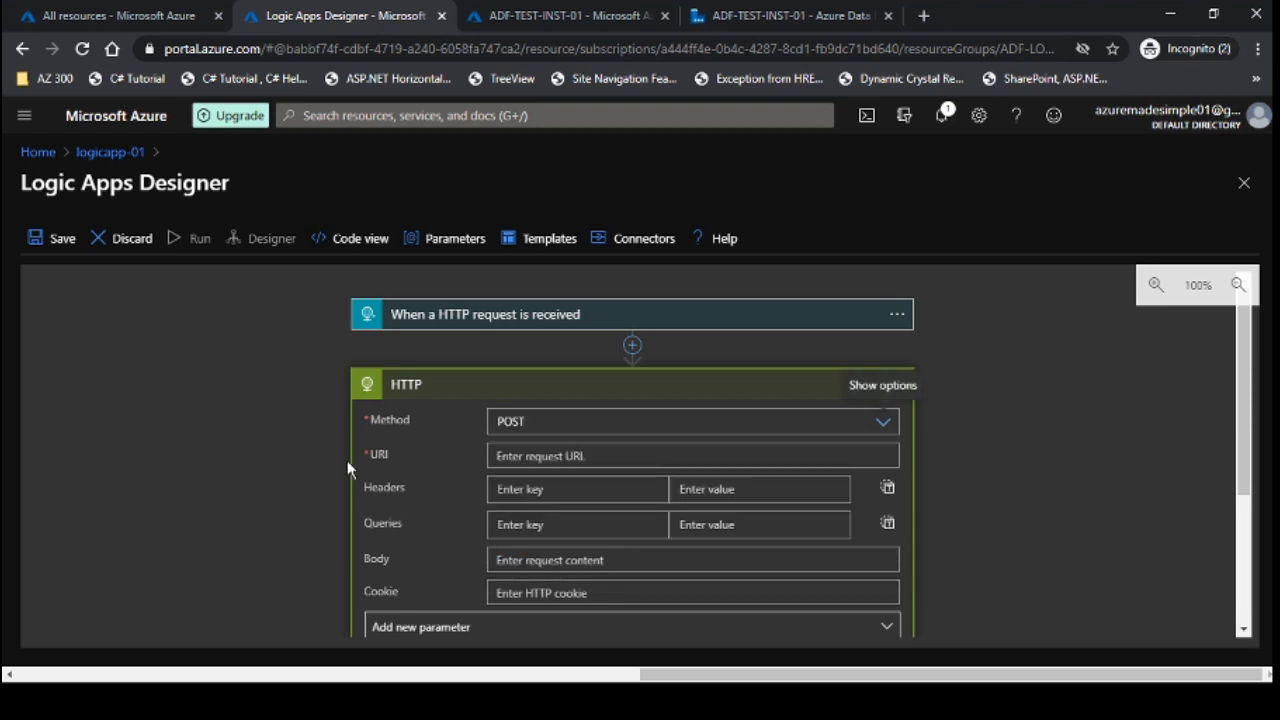
Step: Switch to the Data Factory "Pipelines - Create Run" documentation page, check its API version and copy the POST request without optional parameters
{"action": "scroll", "coordinate": [289, 432], "scroll_direction": "down", "scroll_amount": 1}
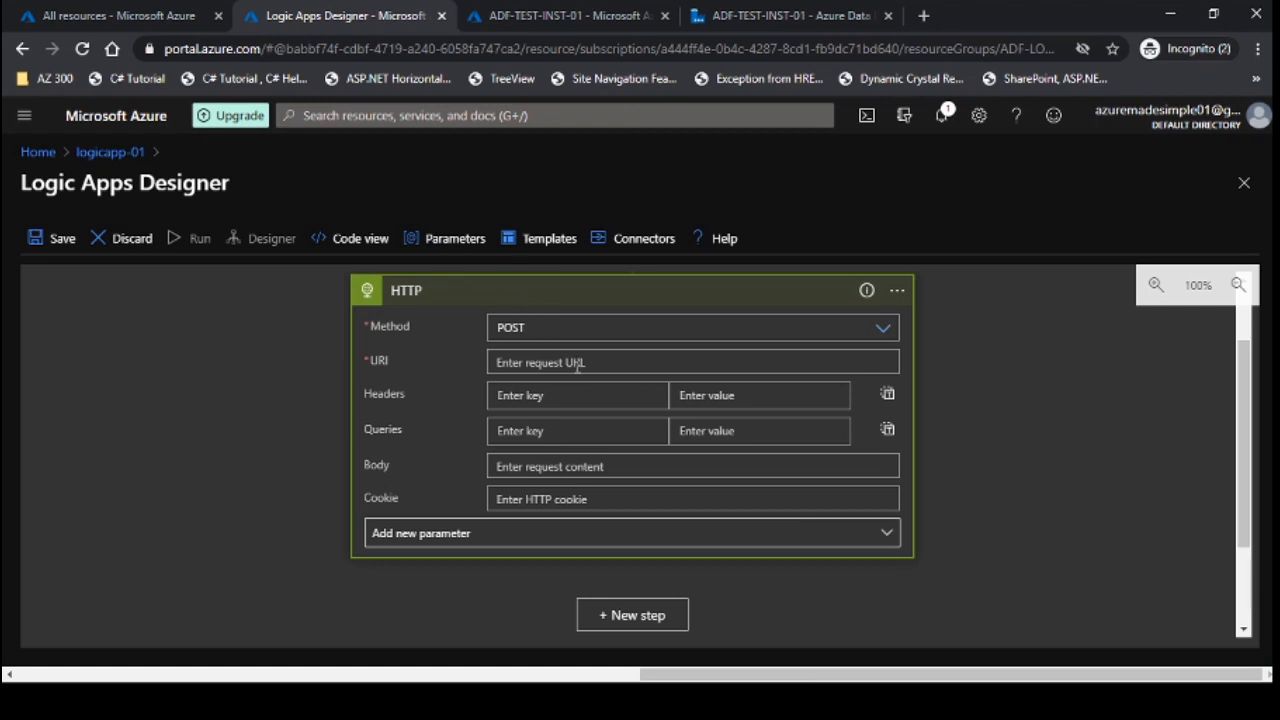
{"action": "key", "text": "alt+Tab"}
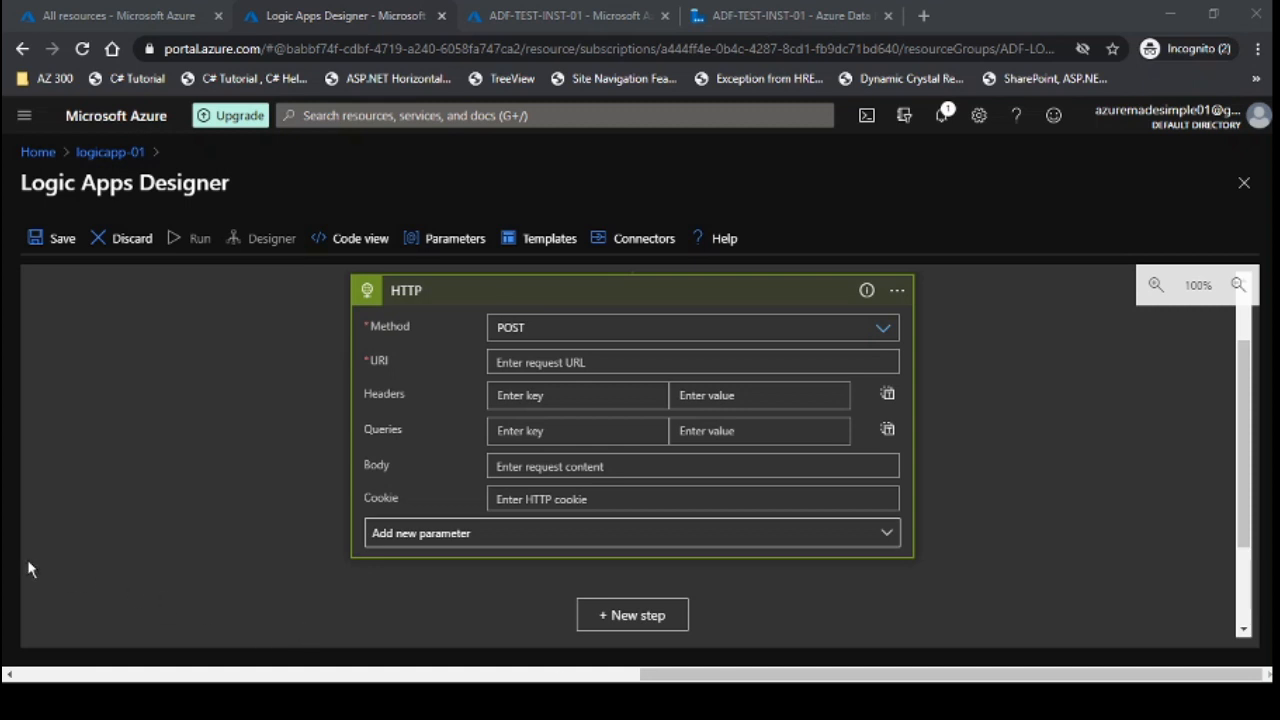
{"action": "key", "text": "alt+Tab"}
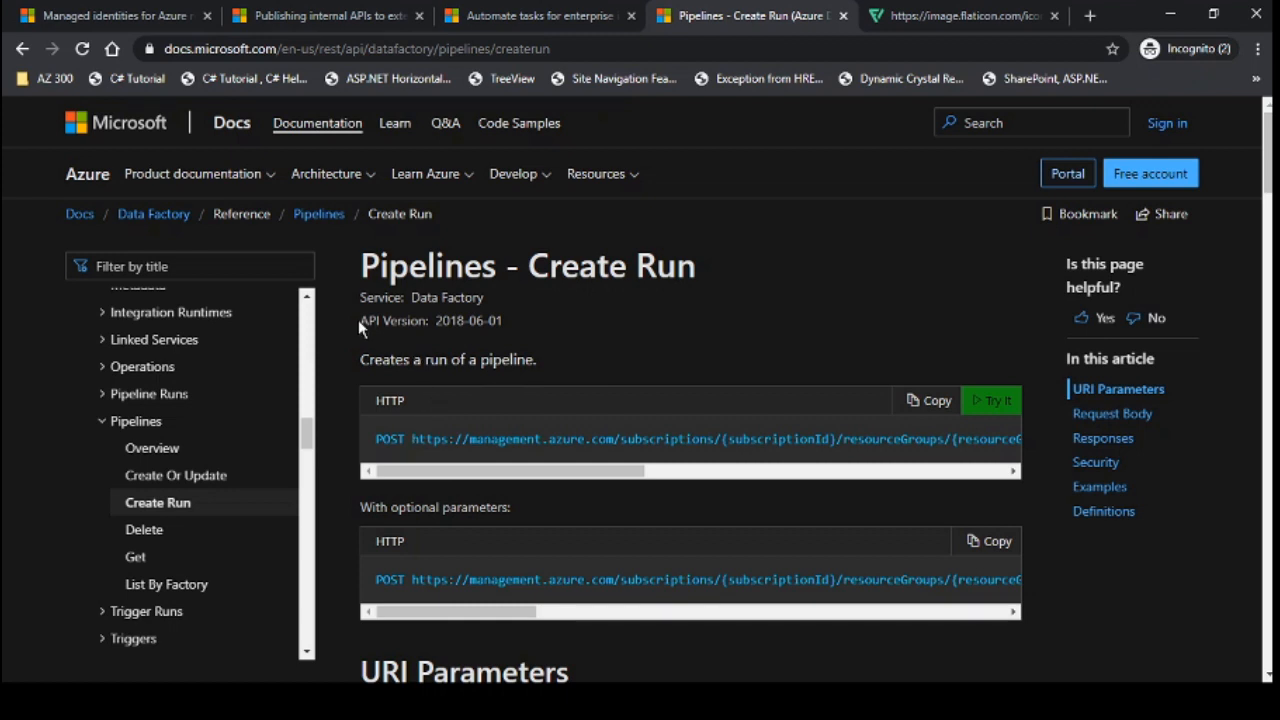
{"action": "left_click_drag", "start_coordinate": [362, 297], "coordinate": [492, 309]}
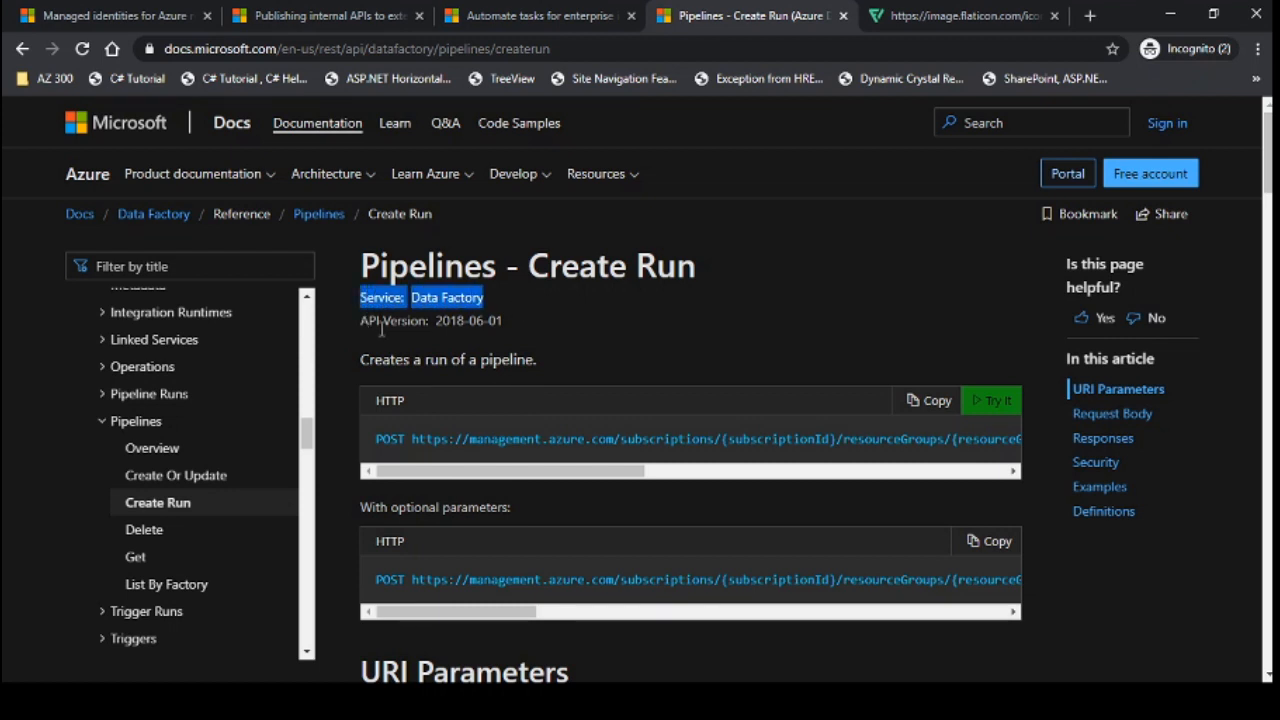
{"action": "left_click_drag", "start_coordinate": [361, 321], "coordinate": [510, 325]}
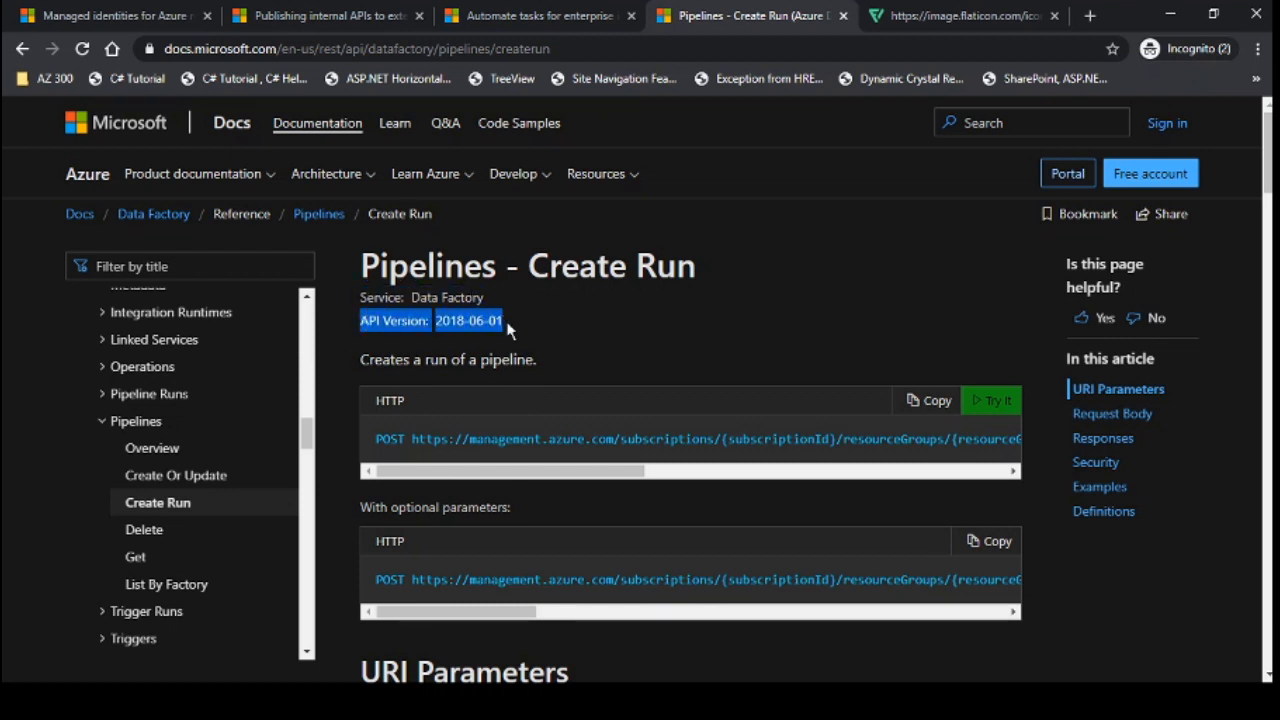
{"action": "double_click", "coordinate": [453, 321]}
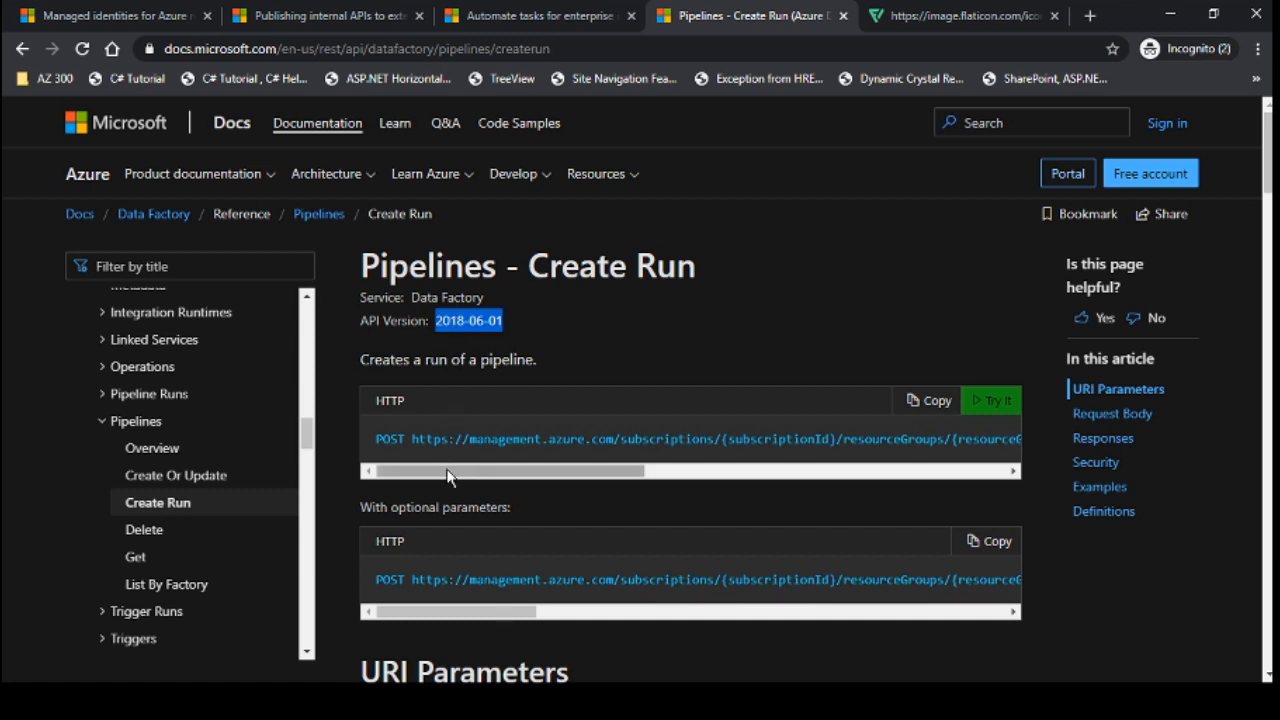
{"action": "left_click", "coordinate": [921, 401]}
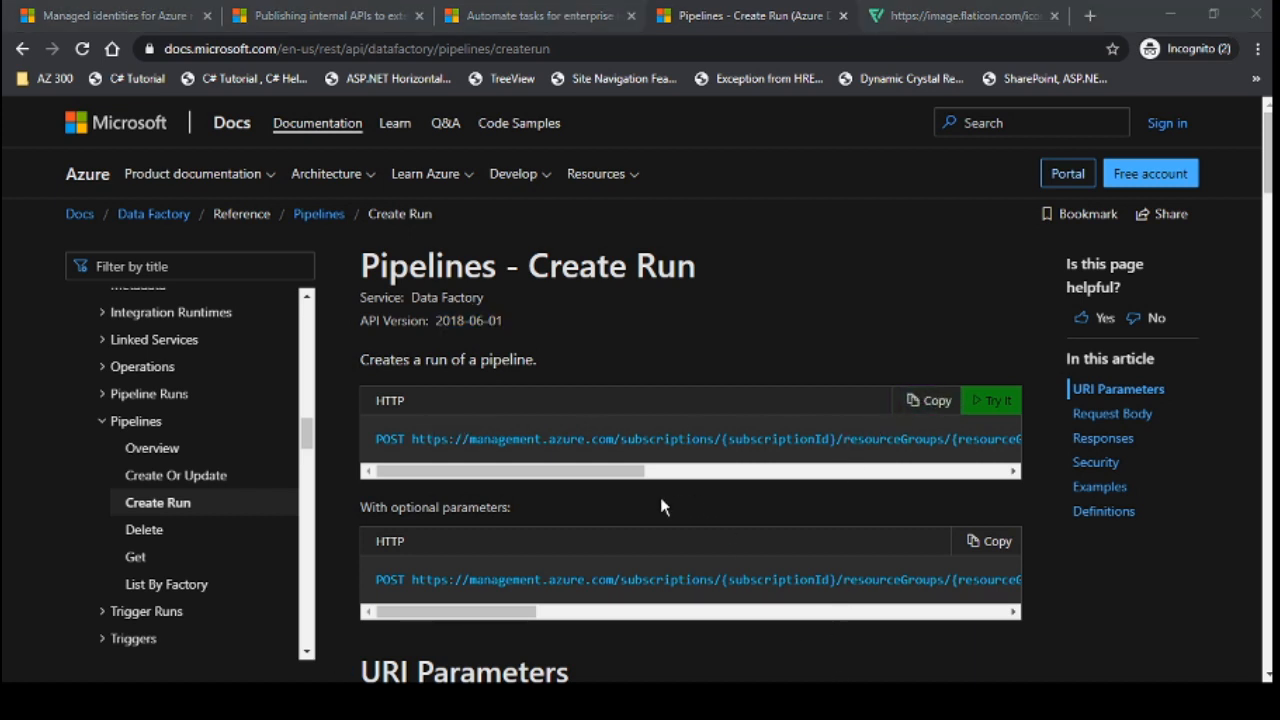
Step: Back in the Logic Apps Designer, paste the copied request into the HTTP action's URI and remove the leading POST
{"action": "key", "text": "alt+Tab"}
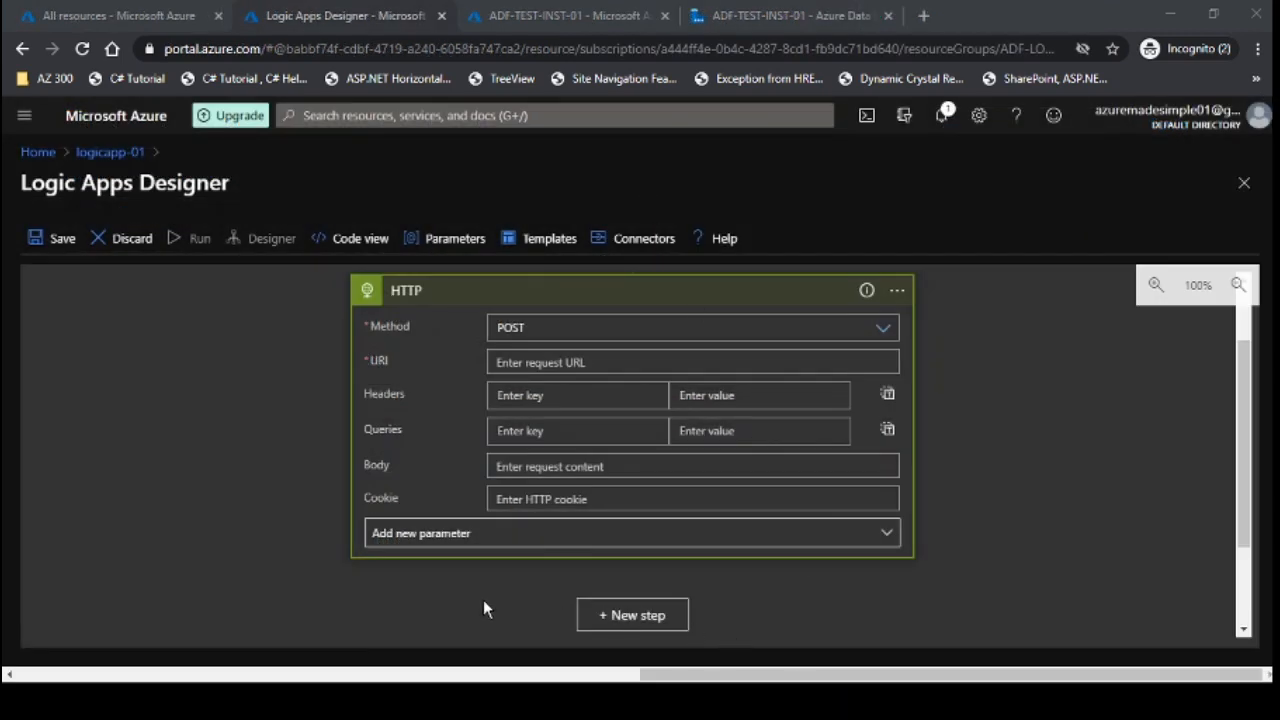
{"action": "left_click", "coordinate": [536, 363]}
{"action": "key", "text": "ctrl+v"}
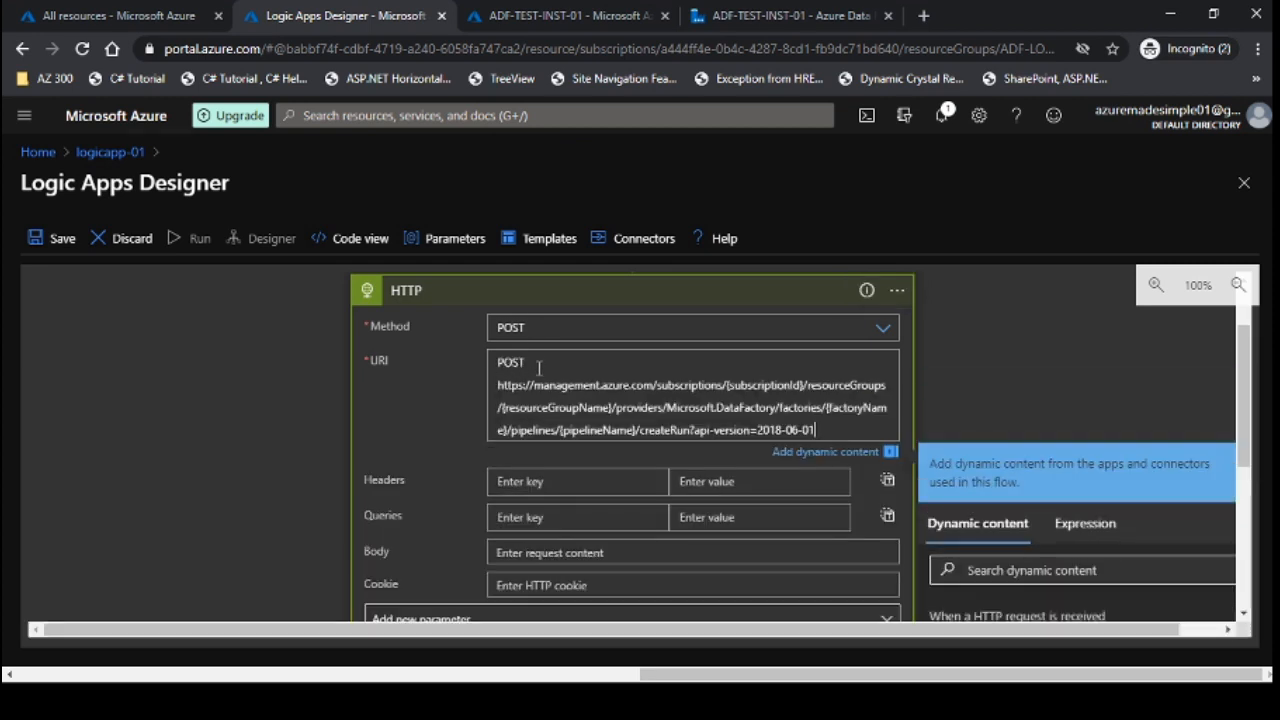
{"action": "left_click_drag", "start_coordinate": [540, 364], "coordinate": [494, 365]}
{"action": "key", "text": "BackSpace"}
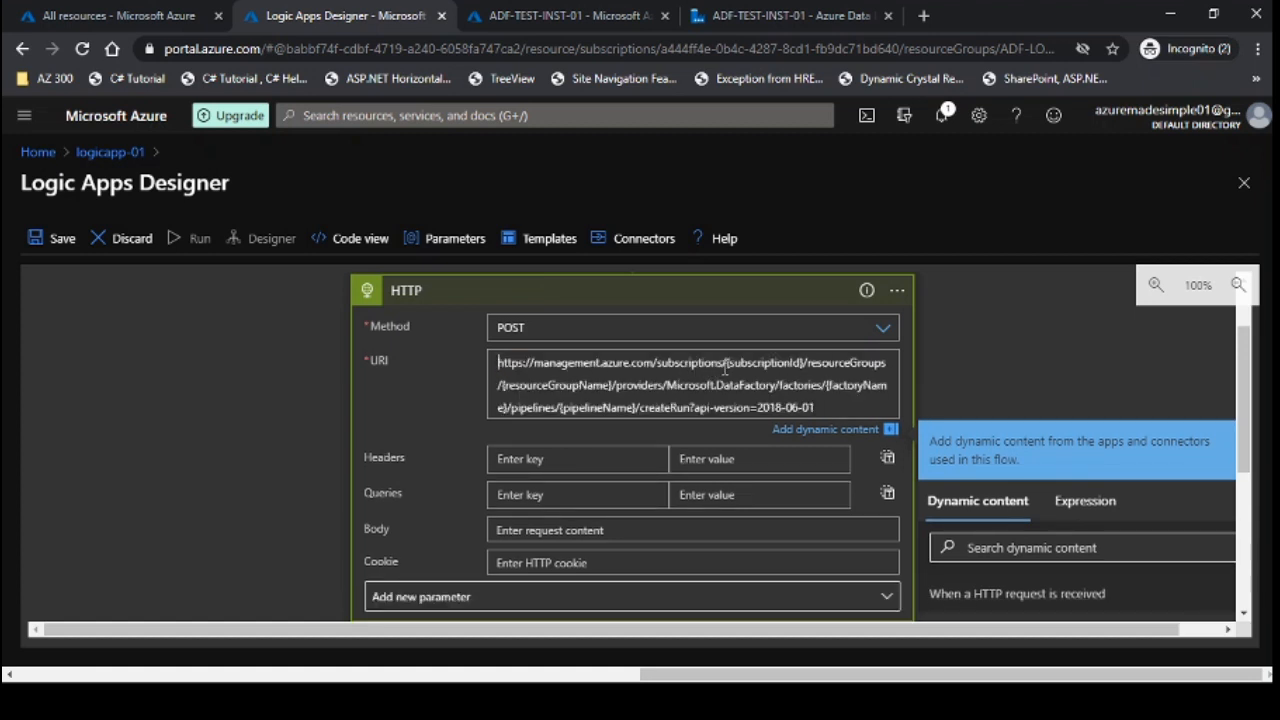
Step: Review the URI's placeholders and replace {pipelineName} with TESTPipeLogicApp, taken from the pipeline's properties in the data factory
{"action": "left_click_drag", "start_coordinate": [725, 368], "coordinate": [805, 369]}
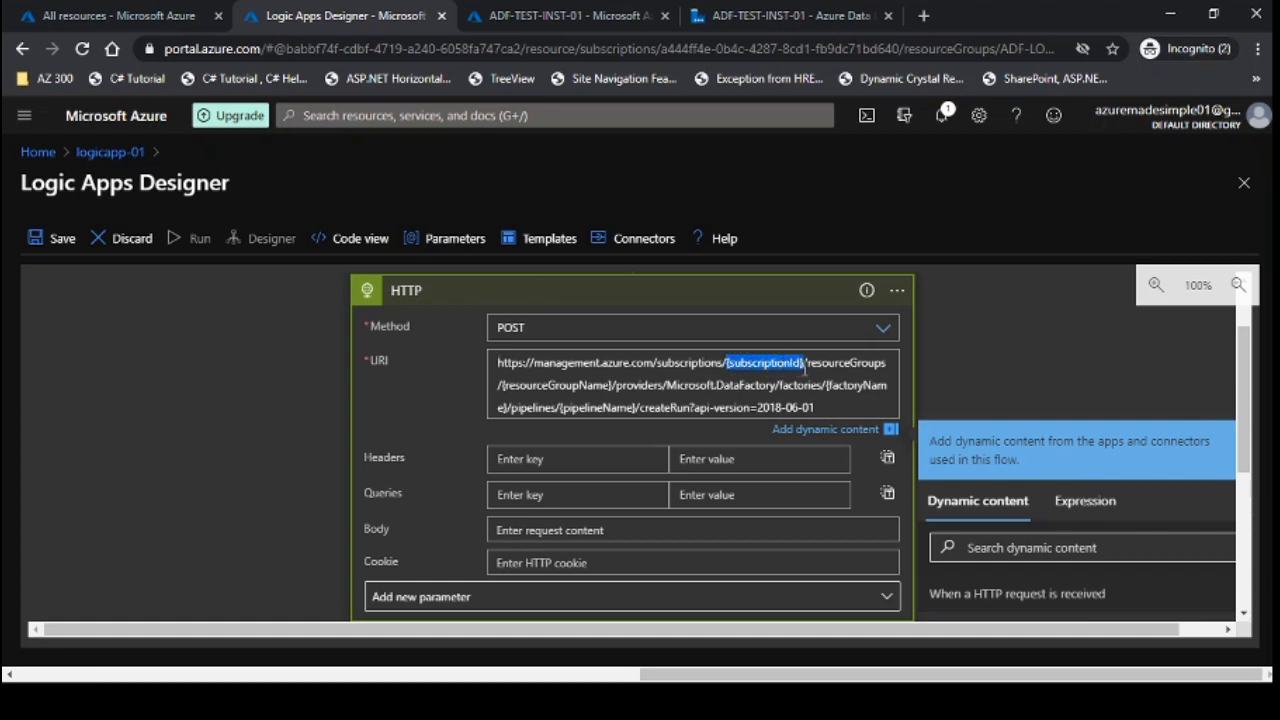
{"action": "left_click_drag", "start_coordinate": [499, 386], "coordinate": [618, 388]}
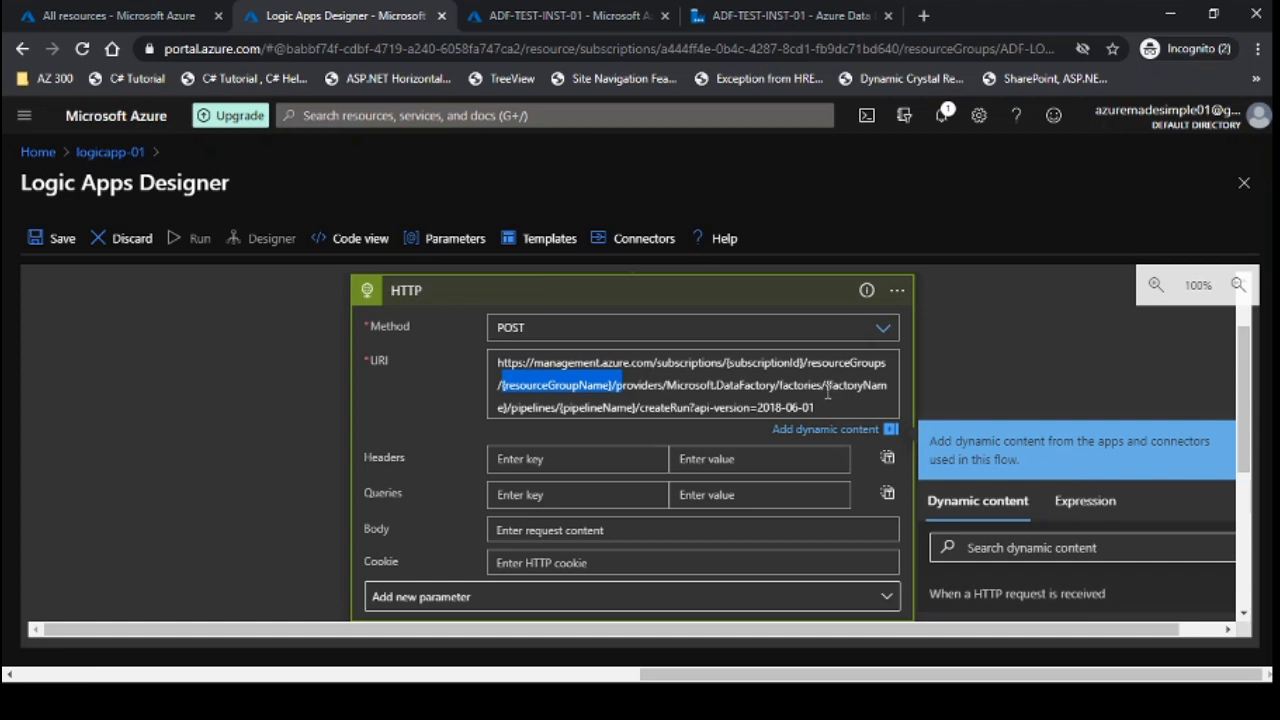
{"action": "left_click_drag", "start_coordinate": [826, 386], "coordinate": [886, 386]}
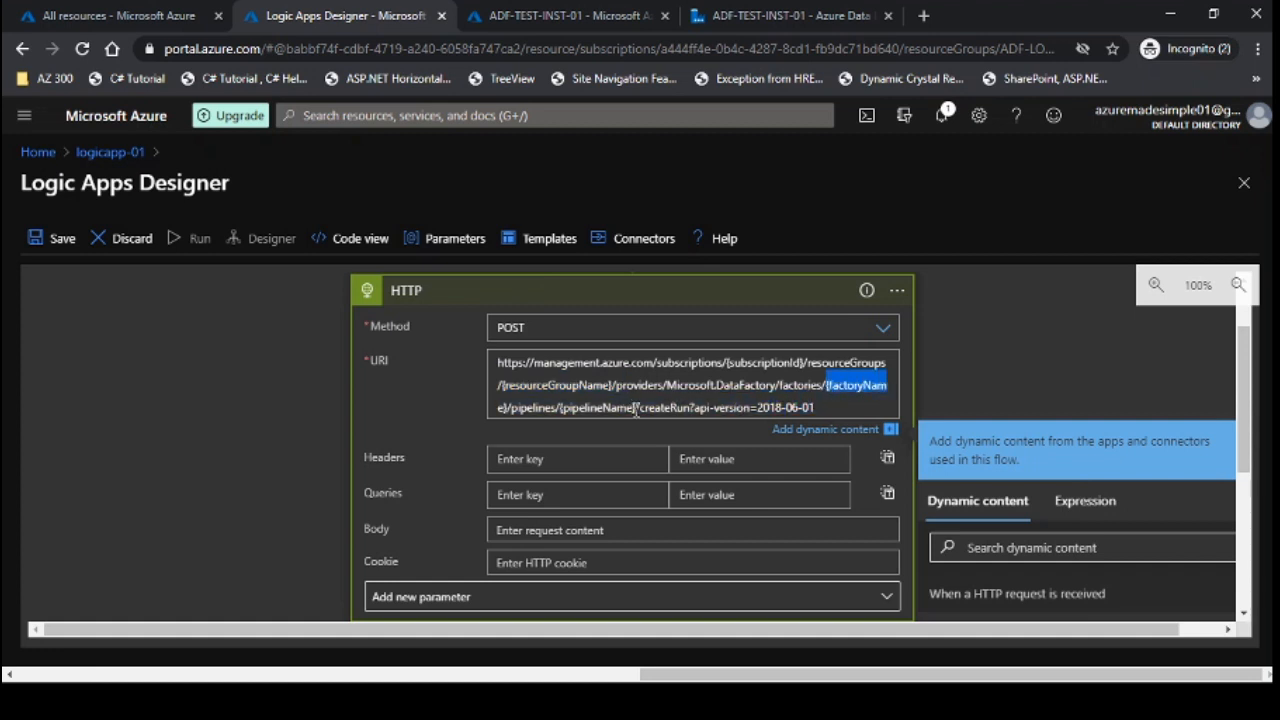
{"action": "left_click_drag", "start_coordinate": [640, 408], "coordinate": [563, 416]}
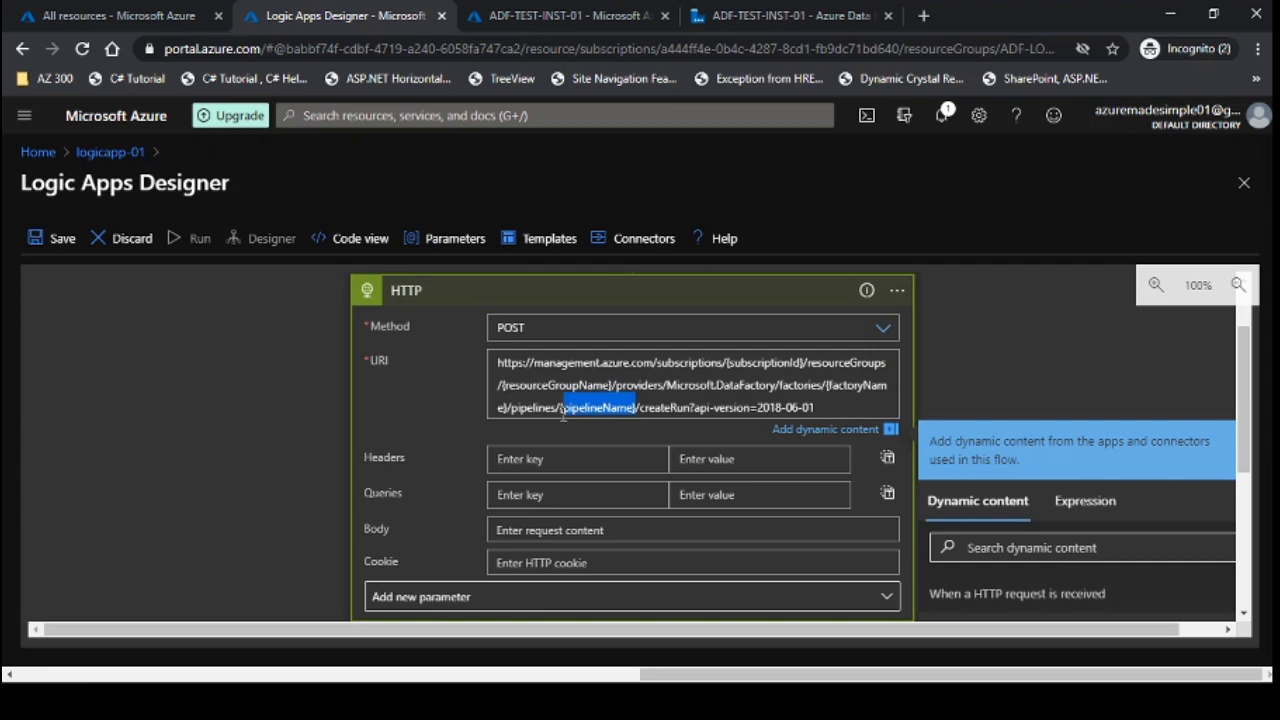
{"action": "left_click", "coordinate": [790, 15]}
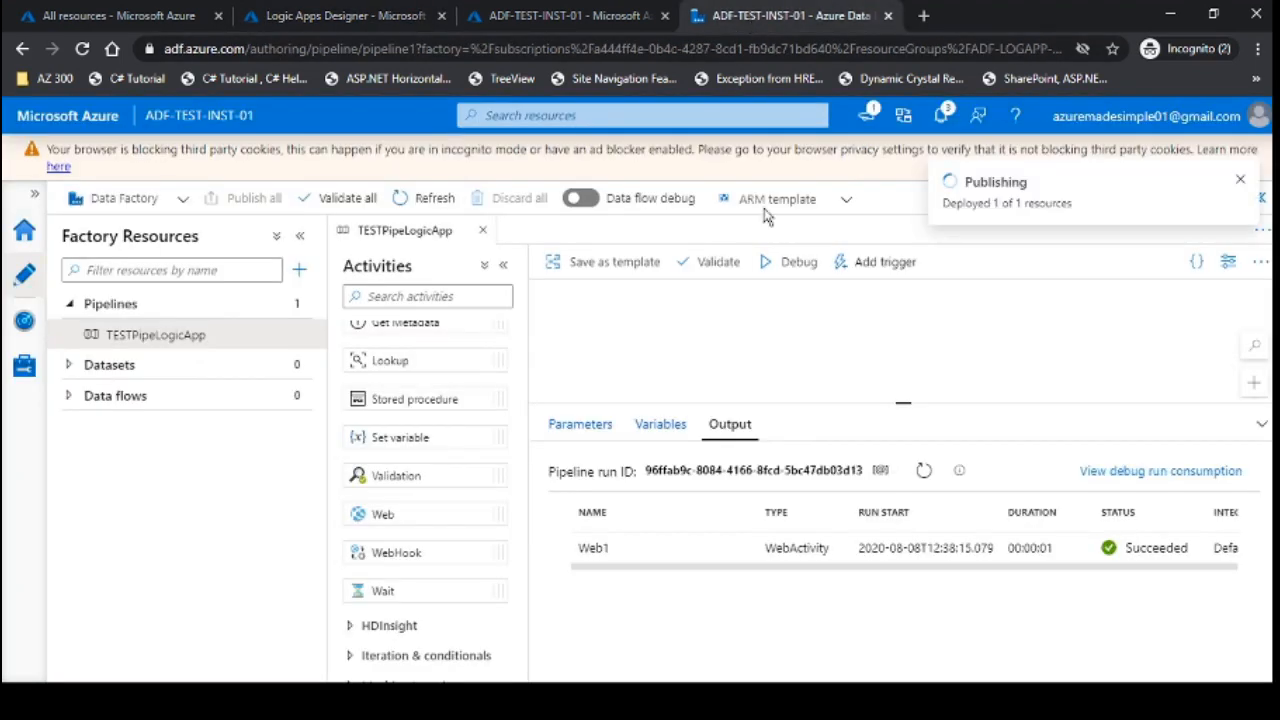
{"action": "left_click", "coordinate": [1228, 262]}
{"action": "double_click", "coordinate": [1071, 396]}
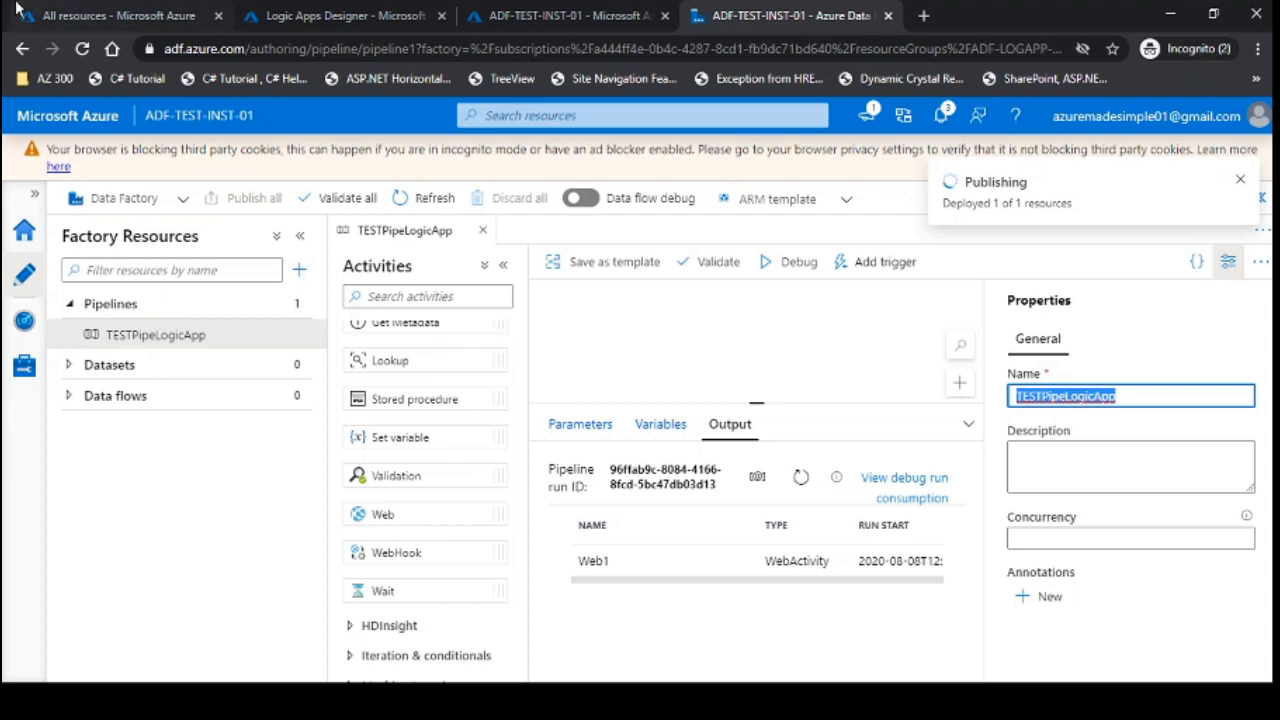
{"action": "left_click", "coordinate": [142, 20]}
{"action": "left_click", "coordinate": [290, 15]}
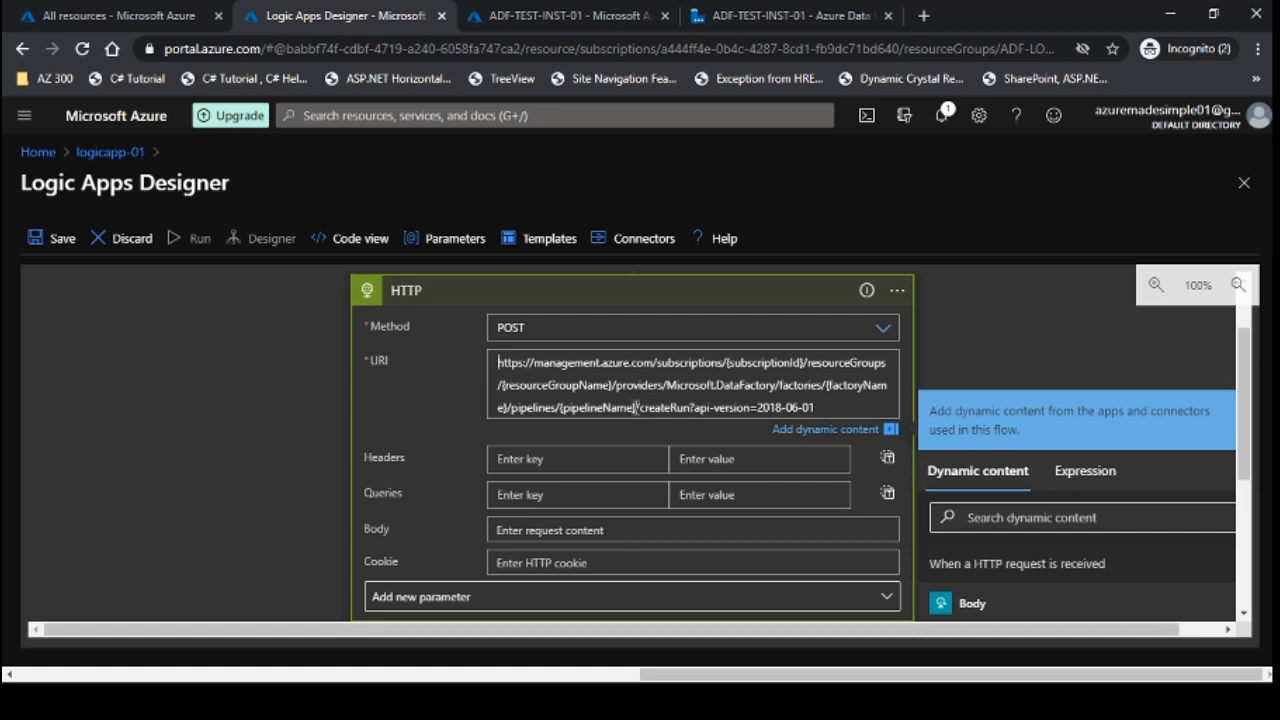
{"action": "left_click_drag", "start_coordinate": [637, 407], "coordinate": [560, 408]}
{"action": "key", "text": "ctrl+v"}
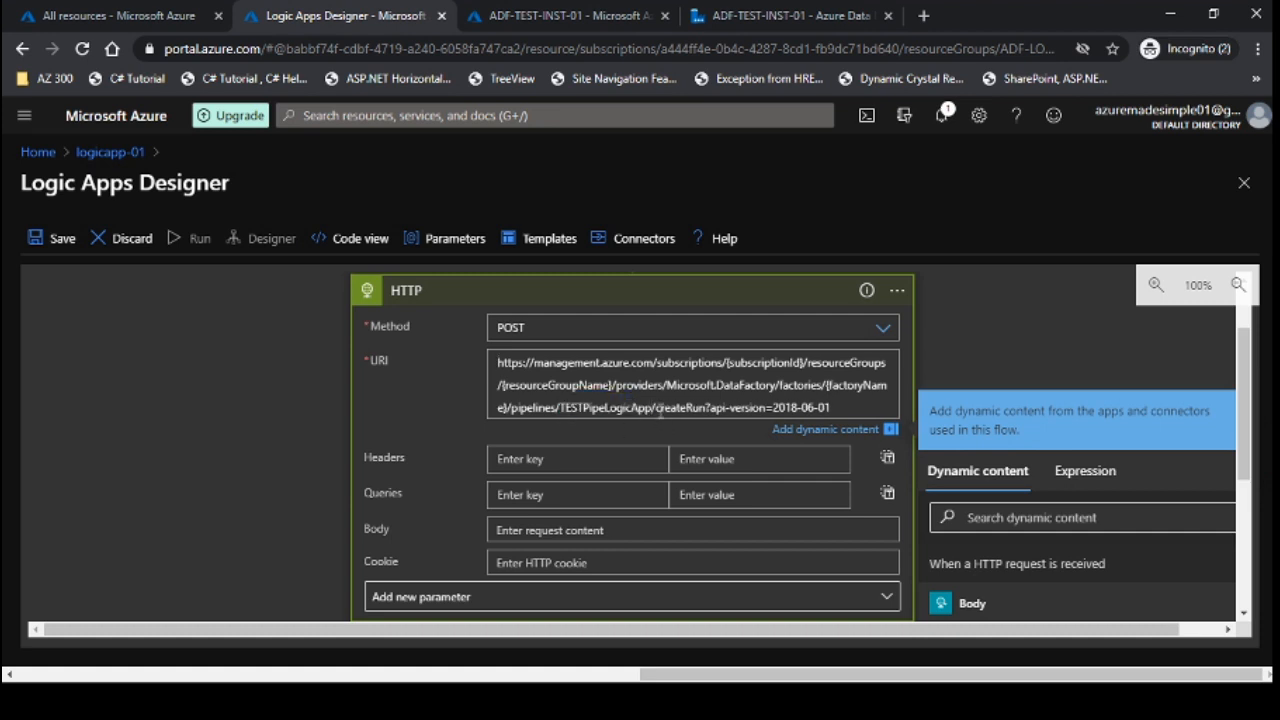
Step: Replace the {factoryName} placeholder in the URI with ADF-TEST-INST-01, copied from the data factory's overview page
{"action": "left_click", "coordinate": [592, 18]}
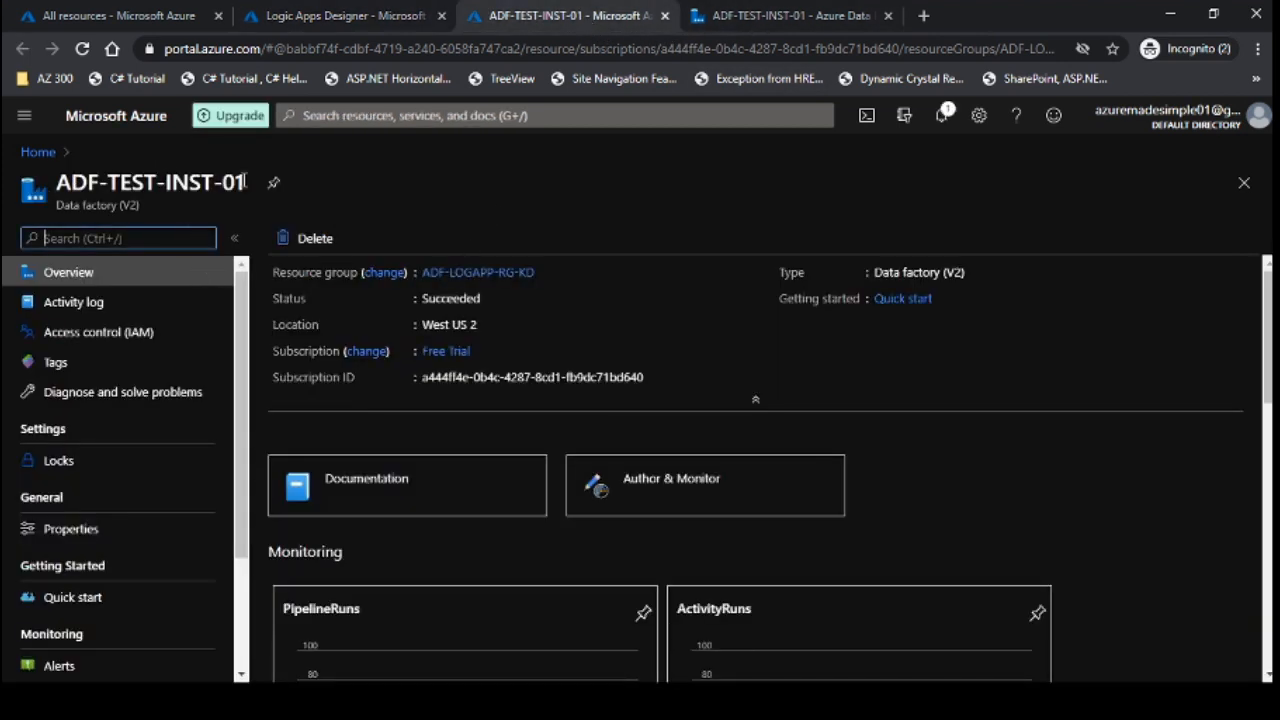
{"action": "left_click_drag", "start_coordinate": [246, 182], "coordinate": [58, 183]}
{"action": "key", "text": "ctrl+c"}
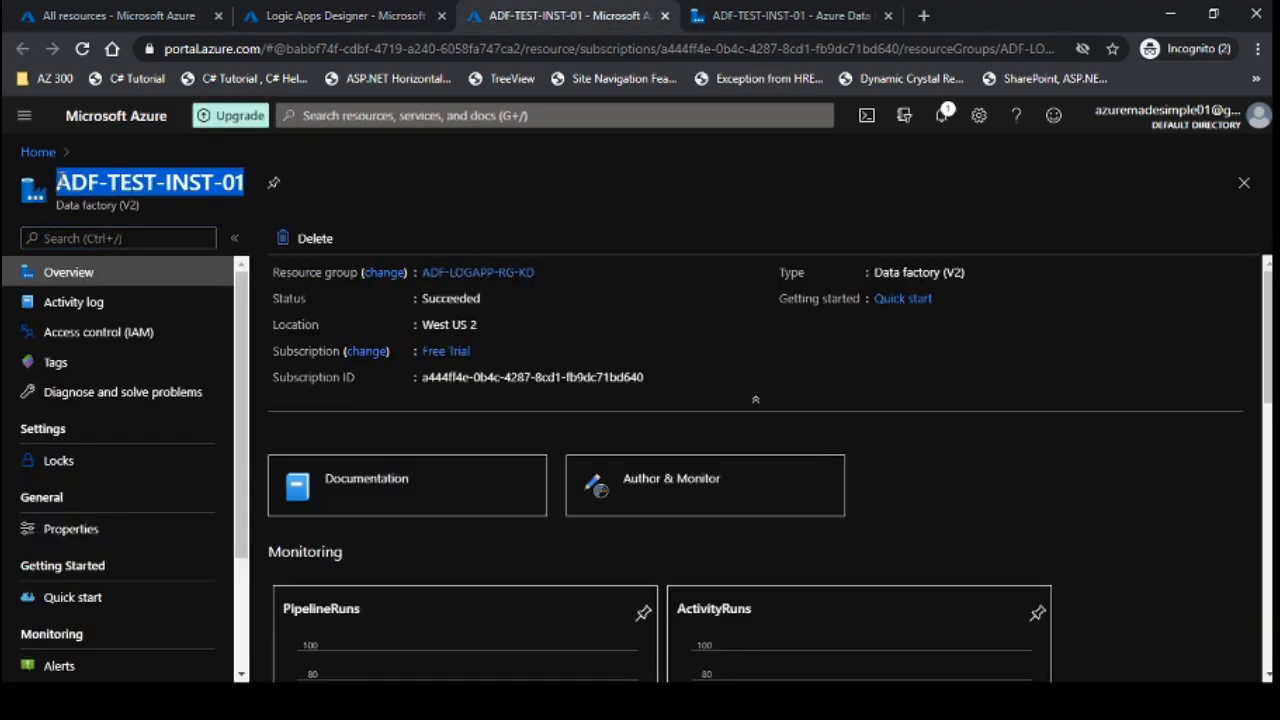
{"action": "left_click", "coordinate": [330, 16]}
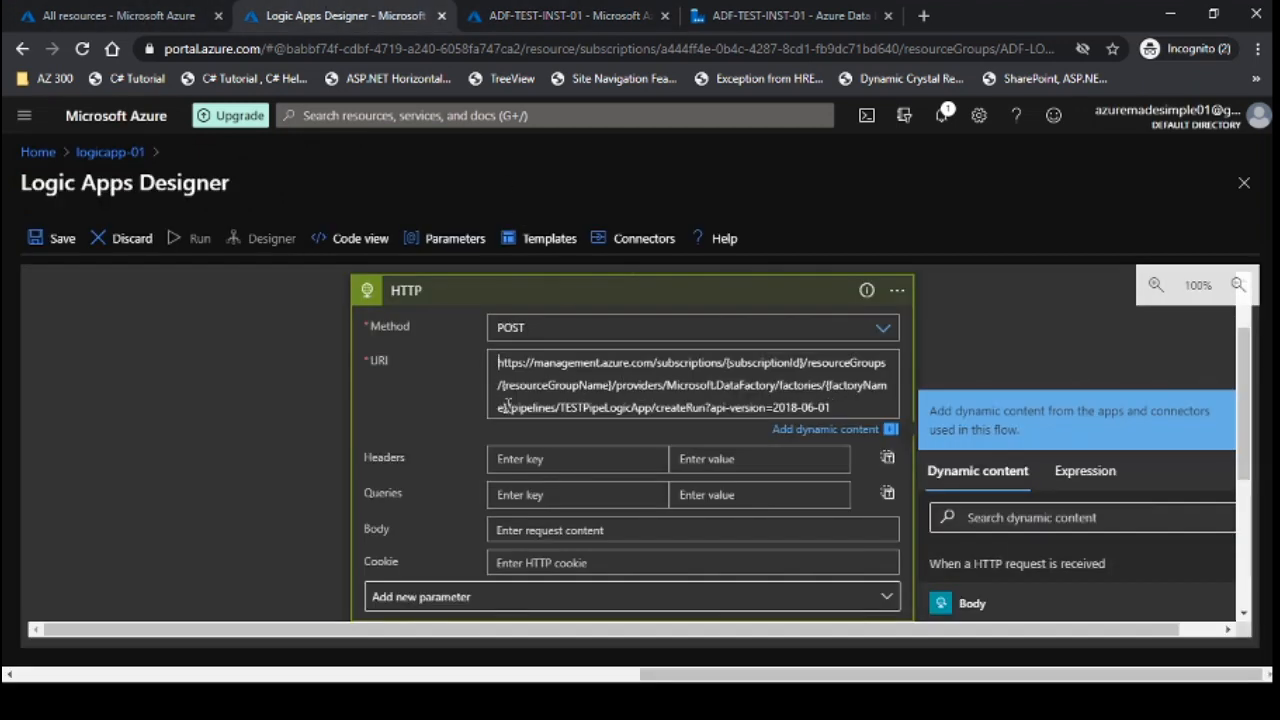
{"action": "left_click_drag", "start_coordinate": [508, 405], "coordinate": [826, 385]}
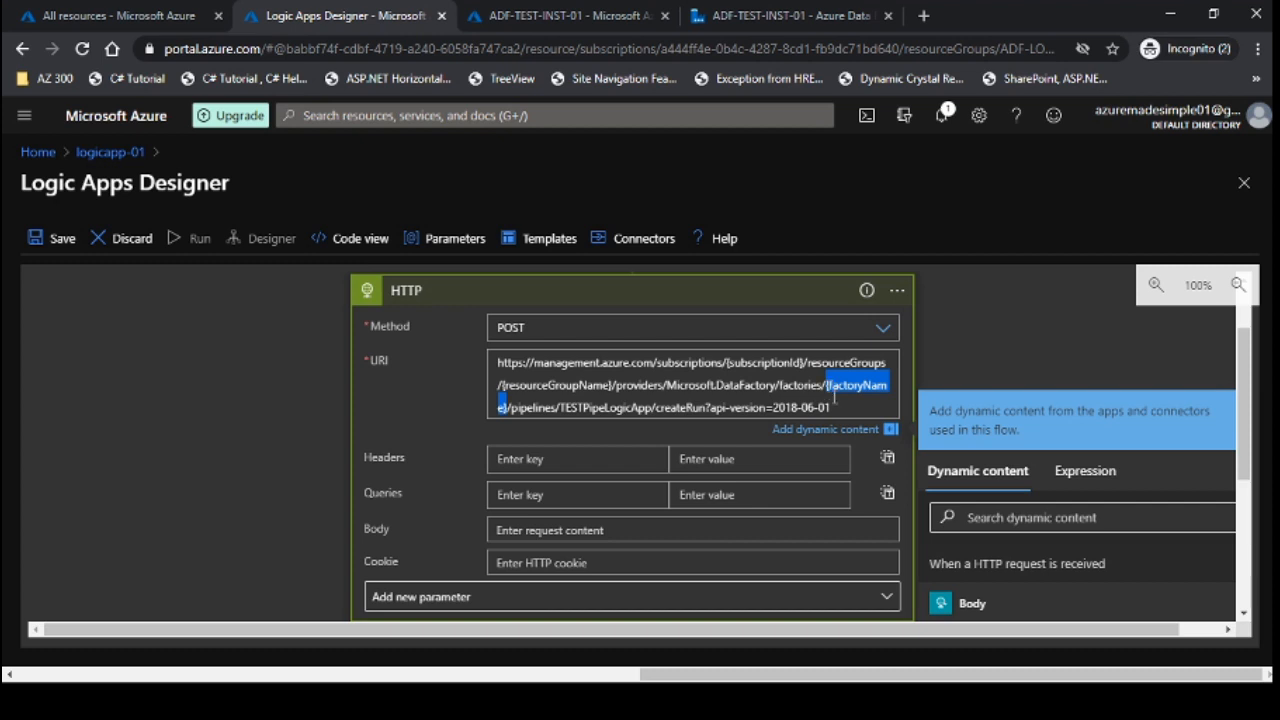
{"action": "key", "text": "ctrl+v"}
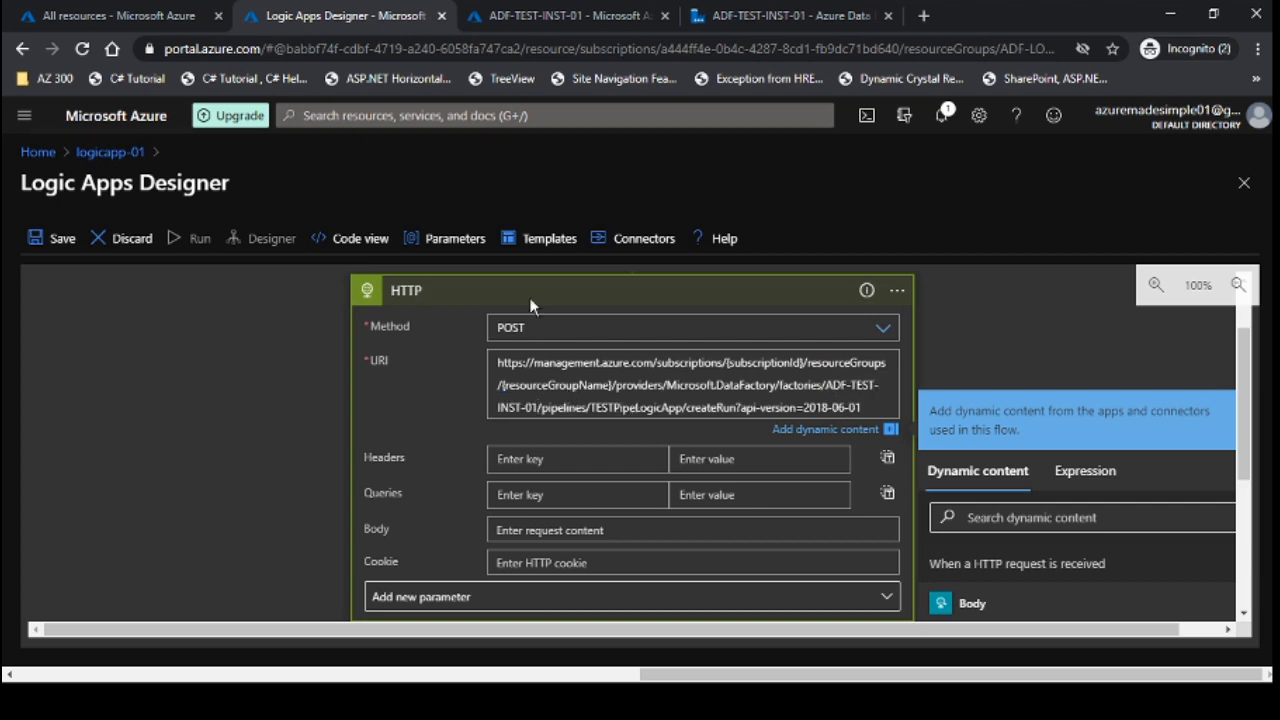
Step: Replace the {resourceGroupName} placeholder in the URI with ADF-LOGAPP-RG-KD, copied from the data factory's overview page
{"action": "left_click", "coordinate": [524, 20]}
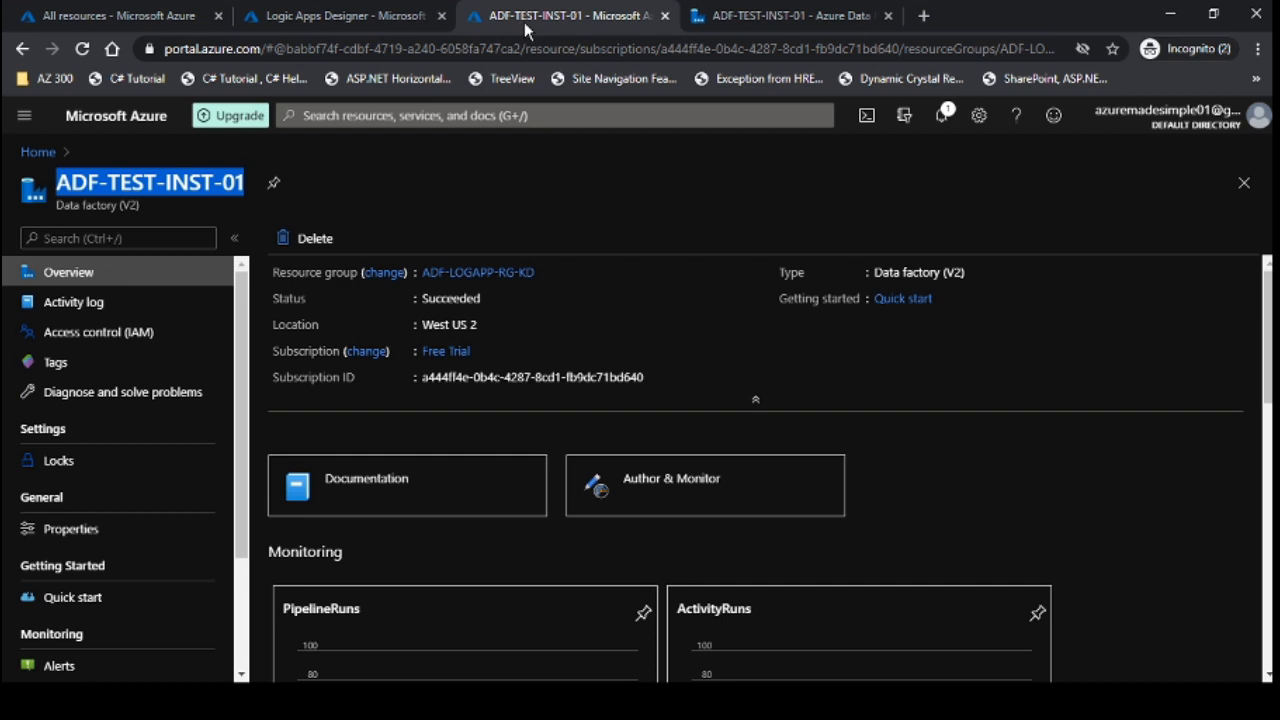
{"action": "left_click", "coordinate": [546, 272]}
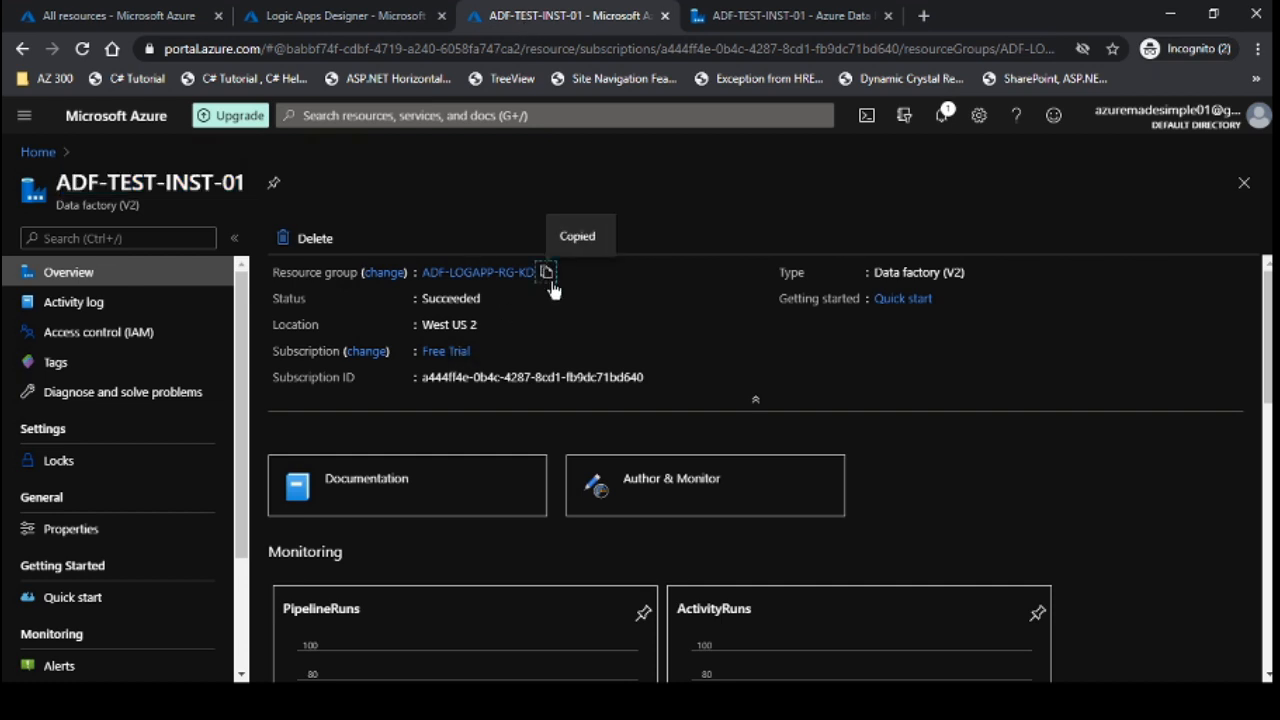
{"action": "left_click", "coordinate": [343, 20]}
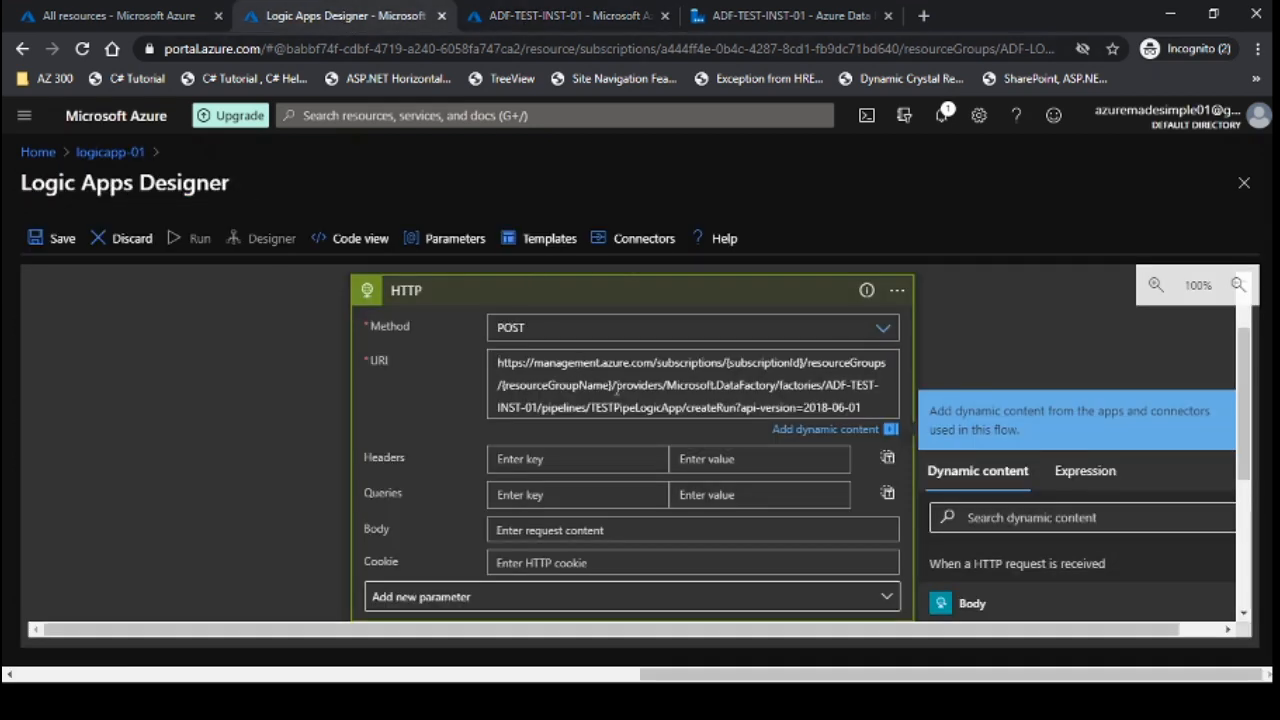
{"action": "left_click_drag", "start_coordinate": [614, 389], "coordinate": [504, 389]}
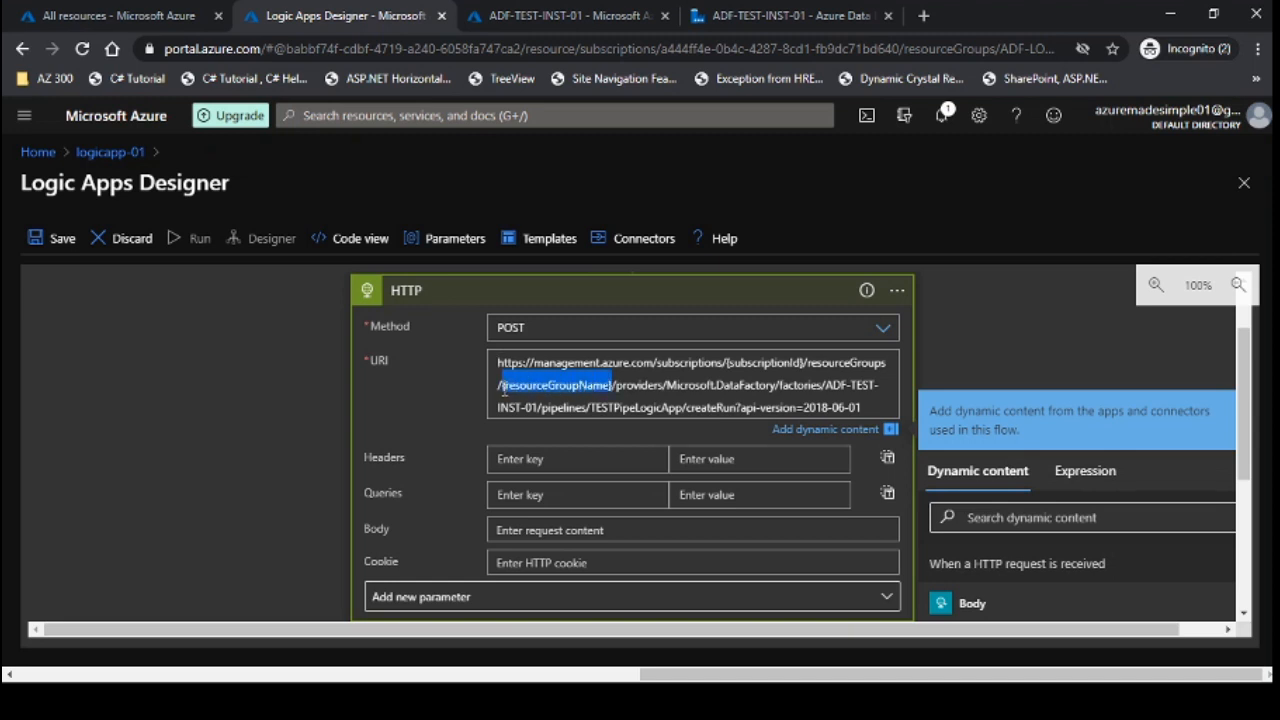
{"action": "key", "text": "ctrl+v"}
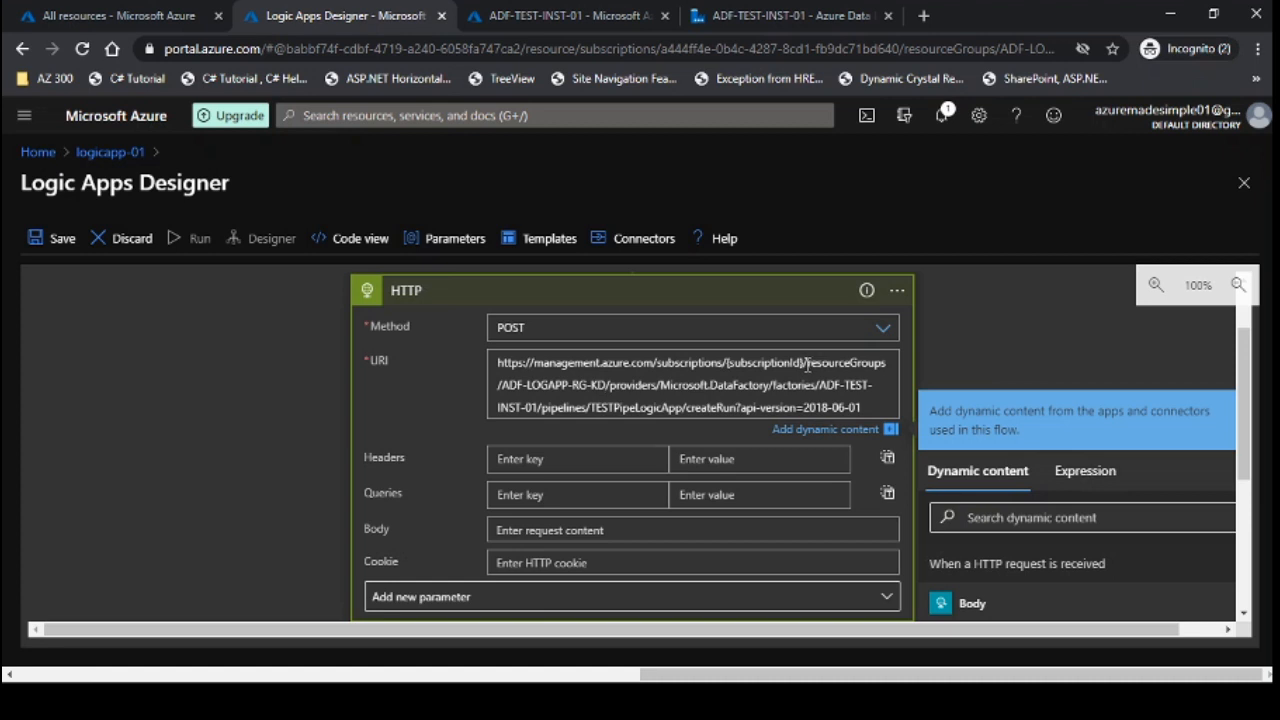
Step: Replace the {subscriptionId} placeholder in the HTTP action's URI with the subscription ID copied from the data factory's overview page
{"action": "left_click", "coordinate": [584, 20]}
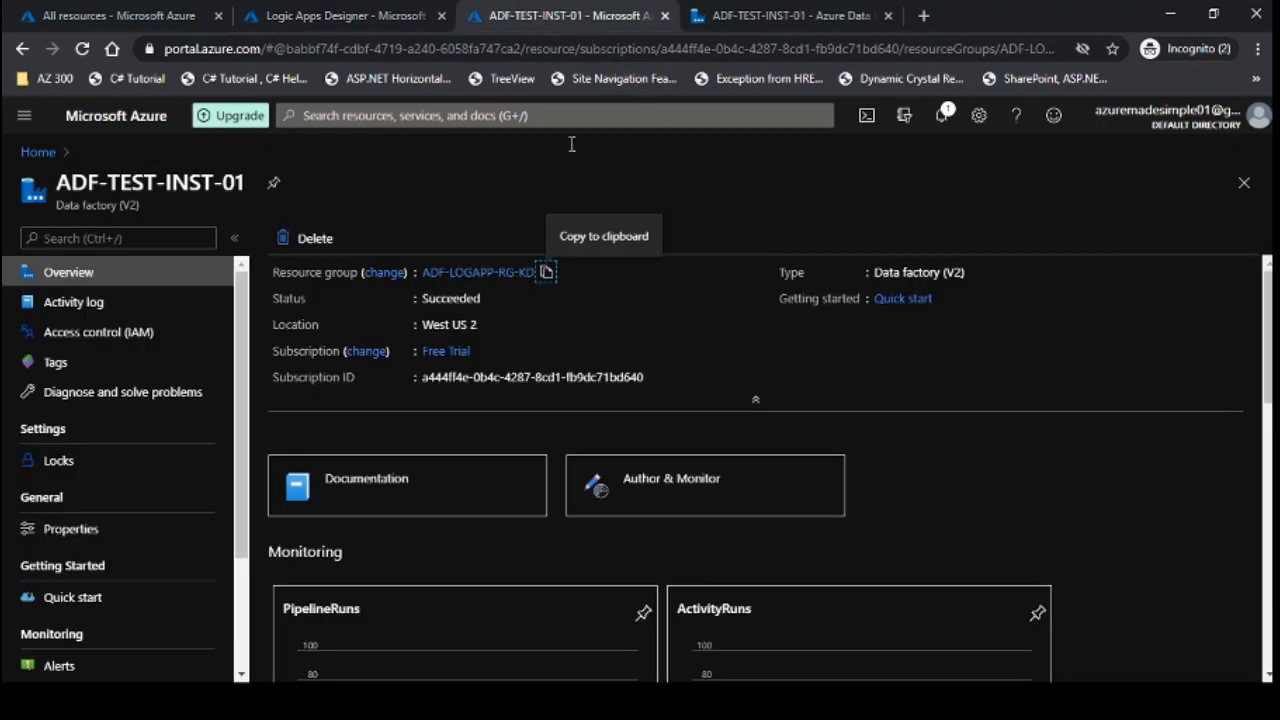
{"action": "double_click", "coordinate": [347, 380]}
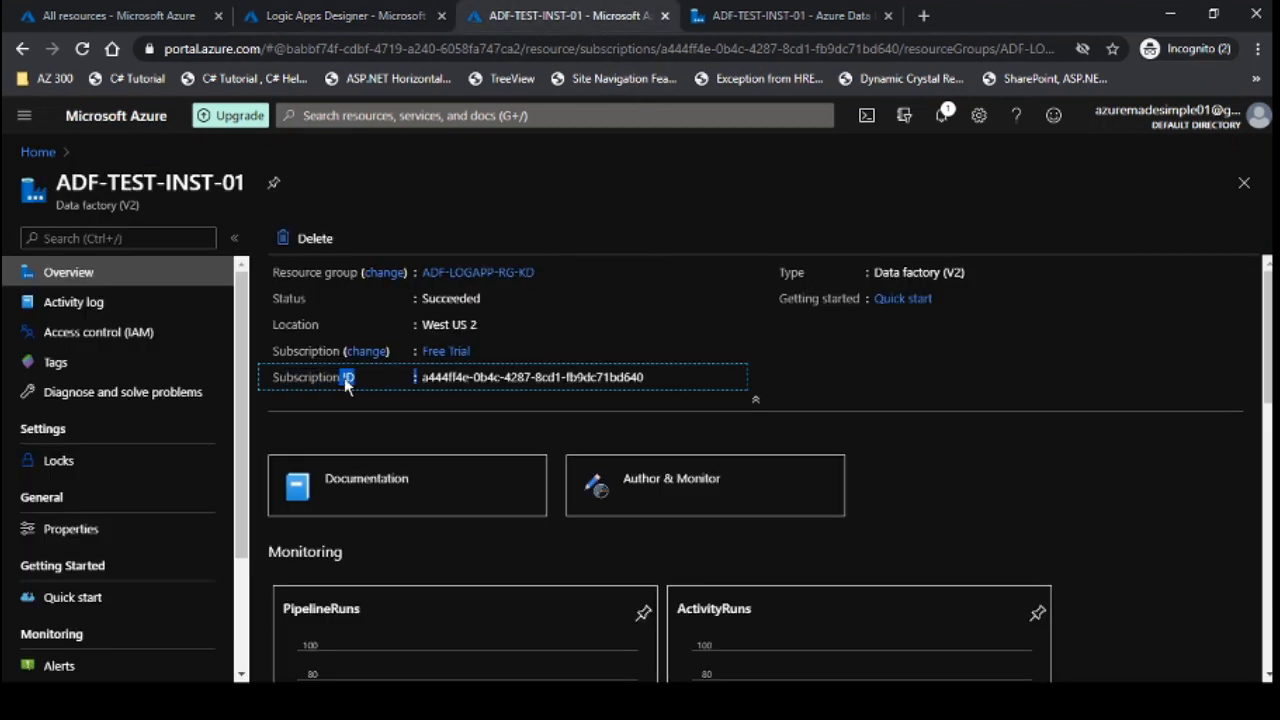
{"action": "left_click", "coordinate": [363, 405]}
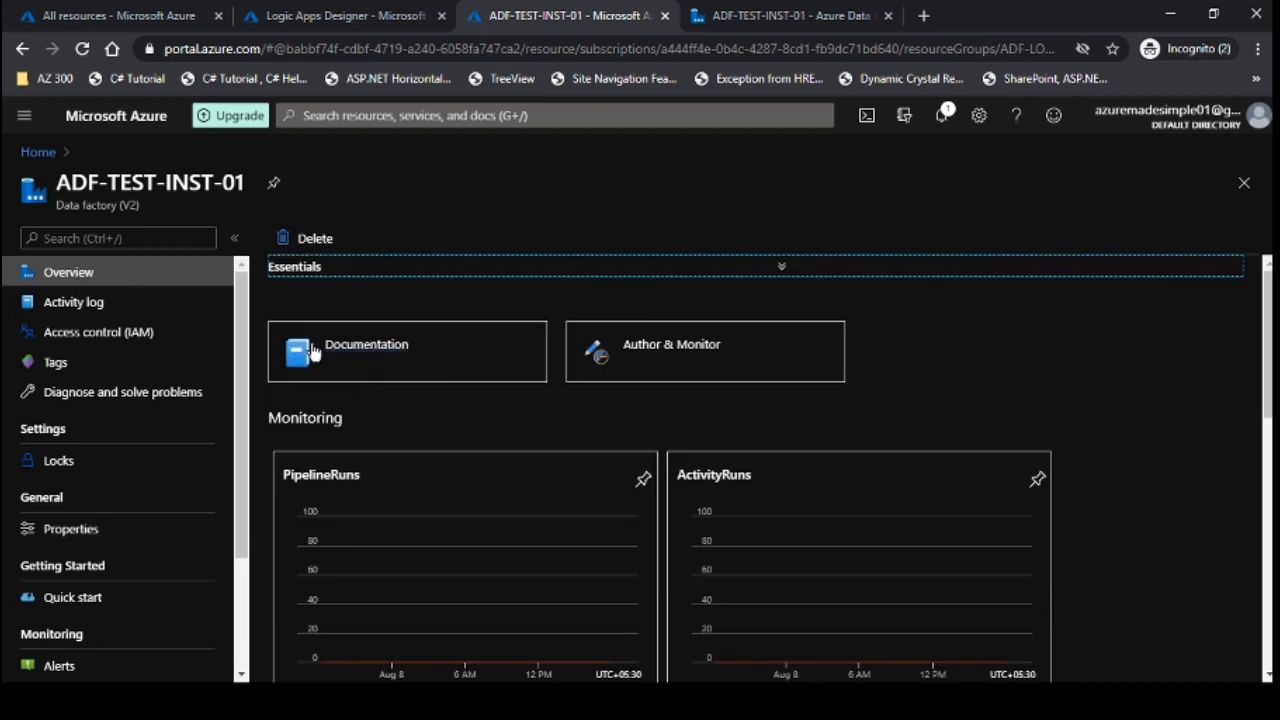
{"action": "left_click", "coordinate": [533, 267]}
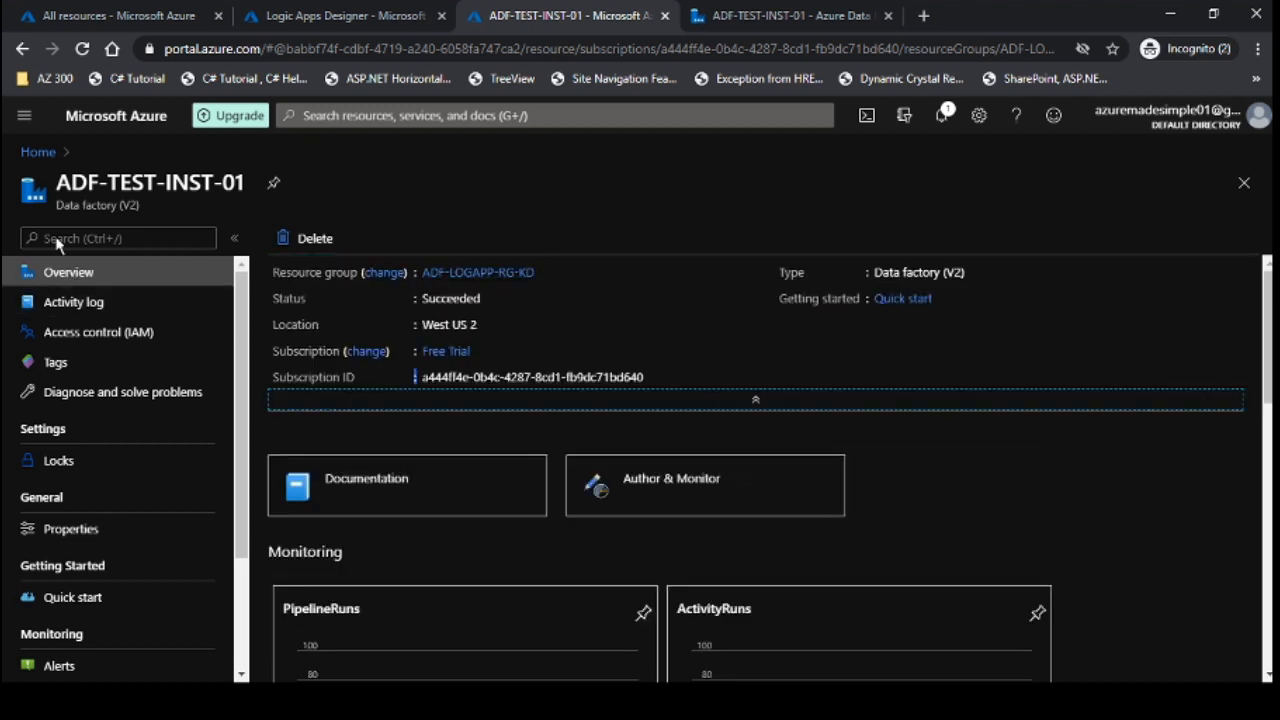
{"action": "left_click_drag", "start_coordinate": [55, 184], "coordinate": [246, 183]}
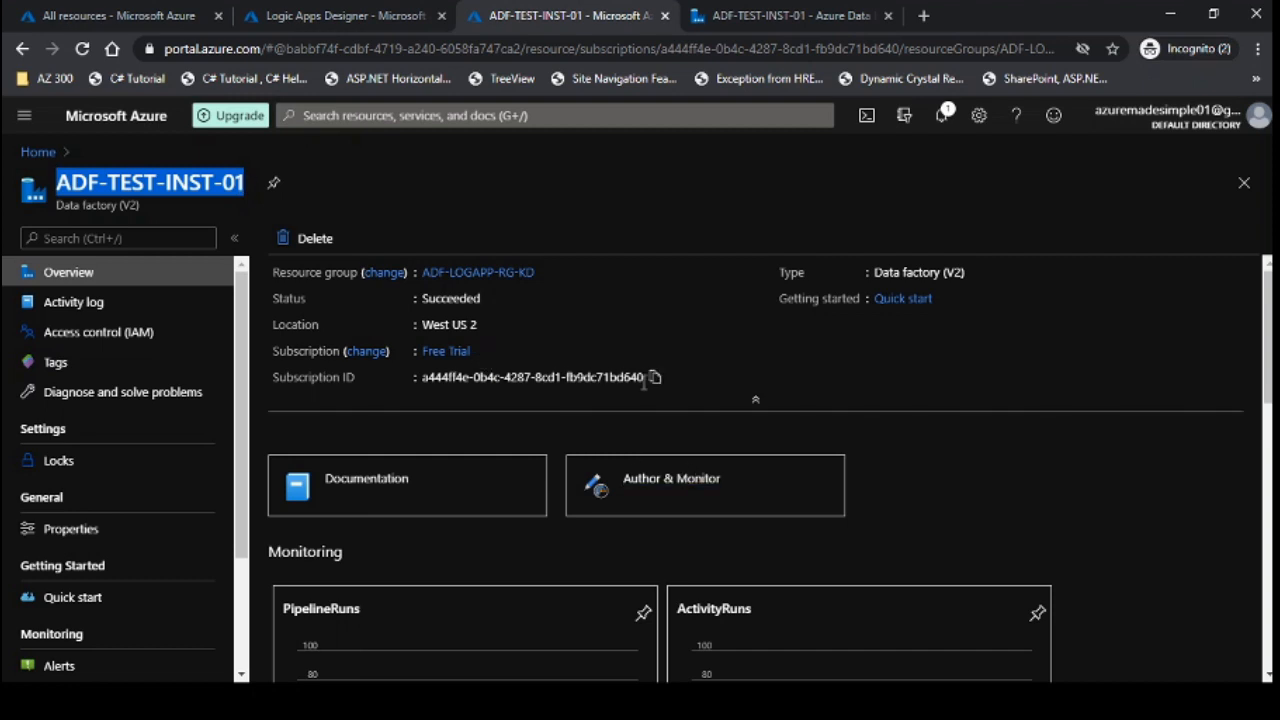
{"action": "left_click", "coordinate": [655, 378]}
{"action": "left_click", "coordinate": [340, 15]}
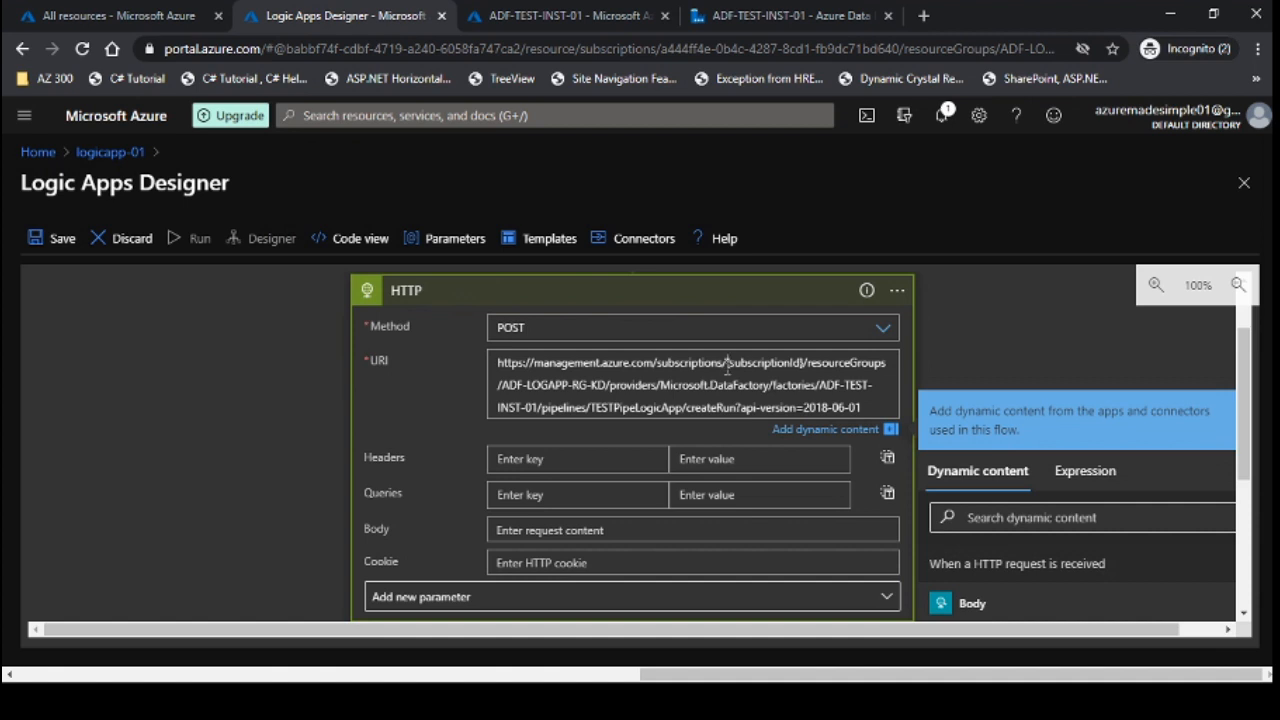
{"action": "left_click_drag", "start_coordinate": [727, 365], "coordinate": [800, 360]}
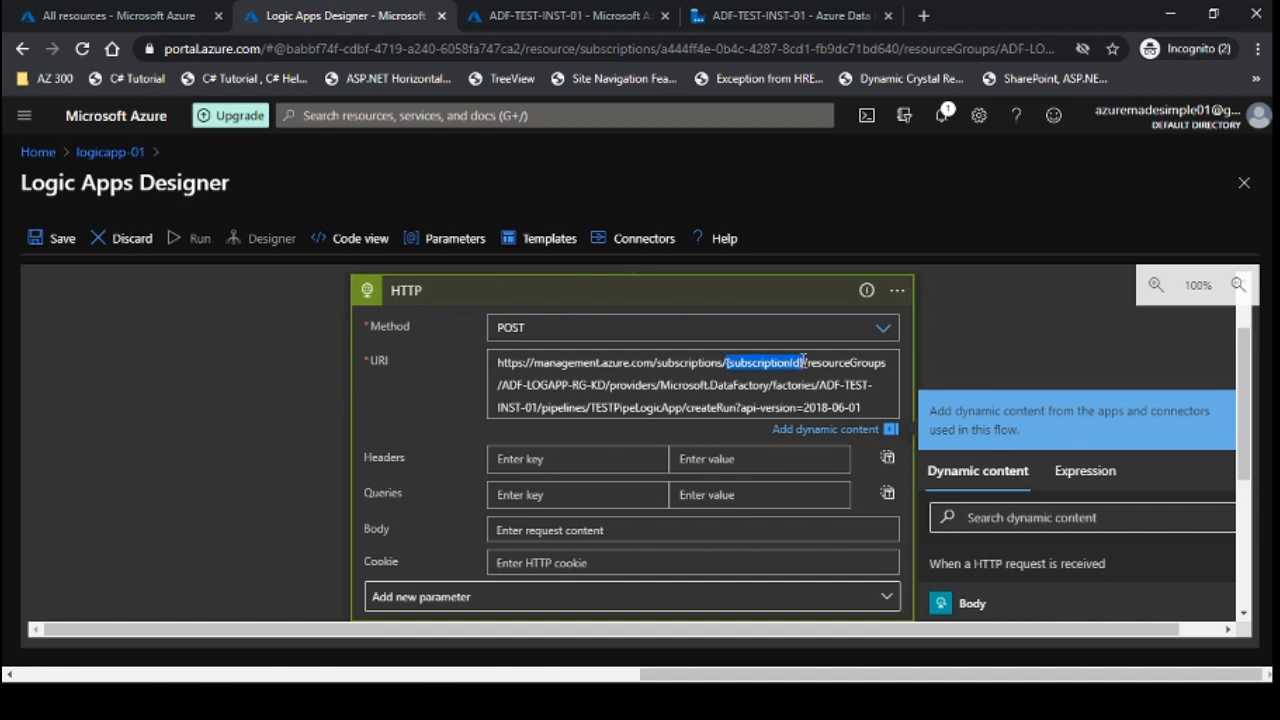
{"action": "key", "text": "ctrl+v"}
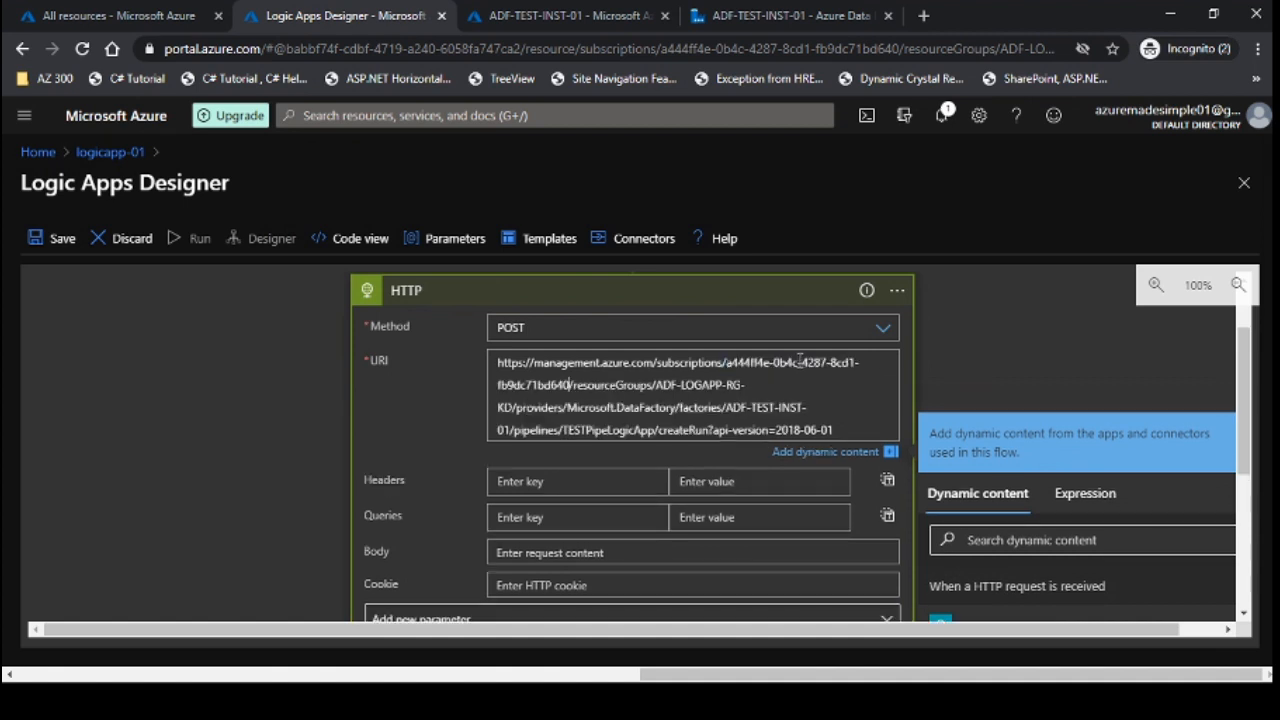
{"action": "left_click", "coordinate": [1008, 394]}
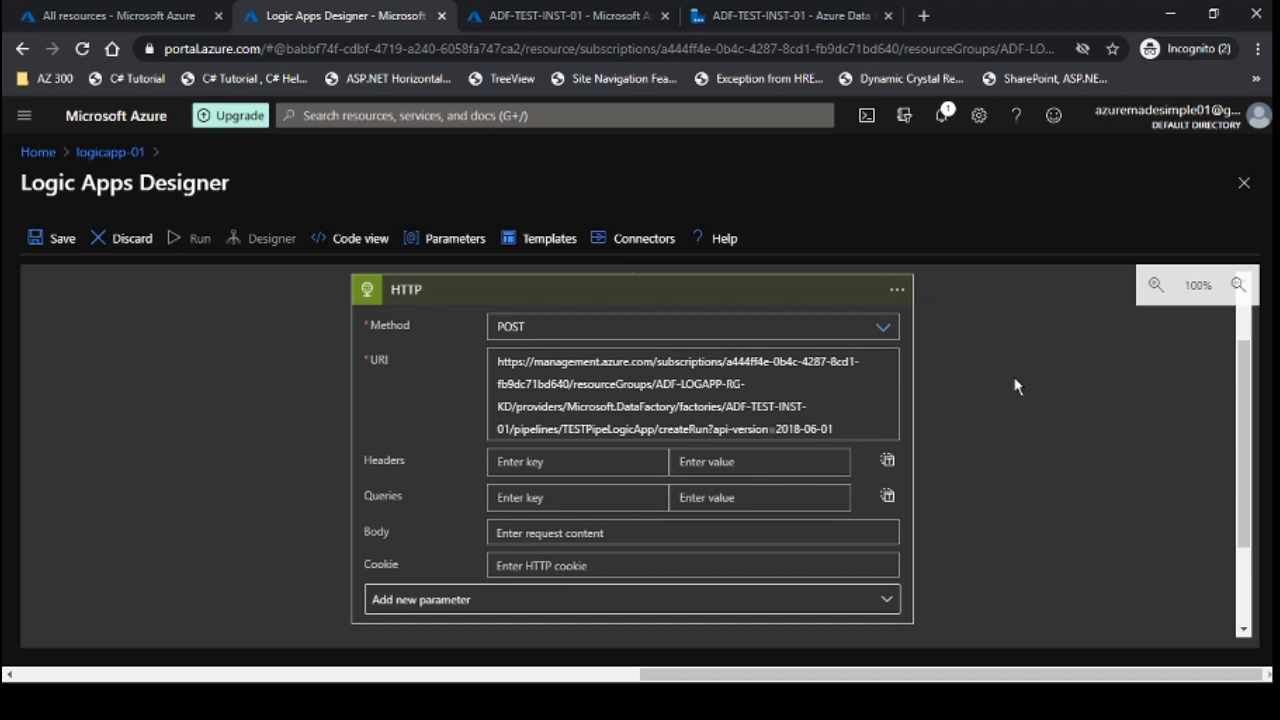
Step: Add the Authentication parameter to the HTTP action
{"action": "scroll", "coordinate": [1014, 378], "scroll_direction": "down", "scroll_amount": 1}
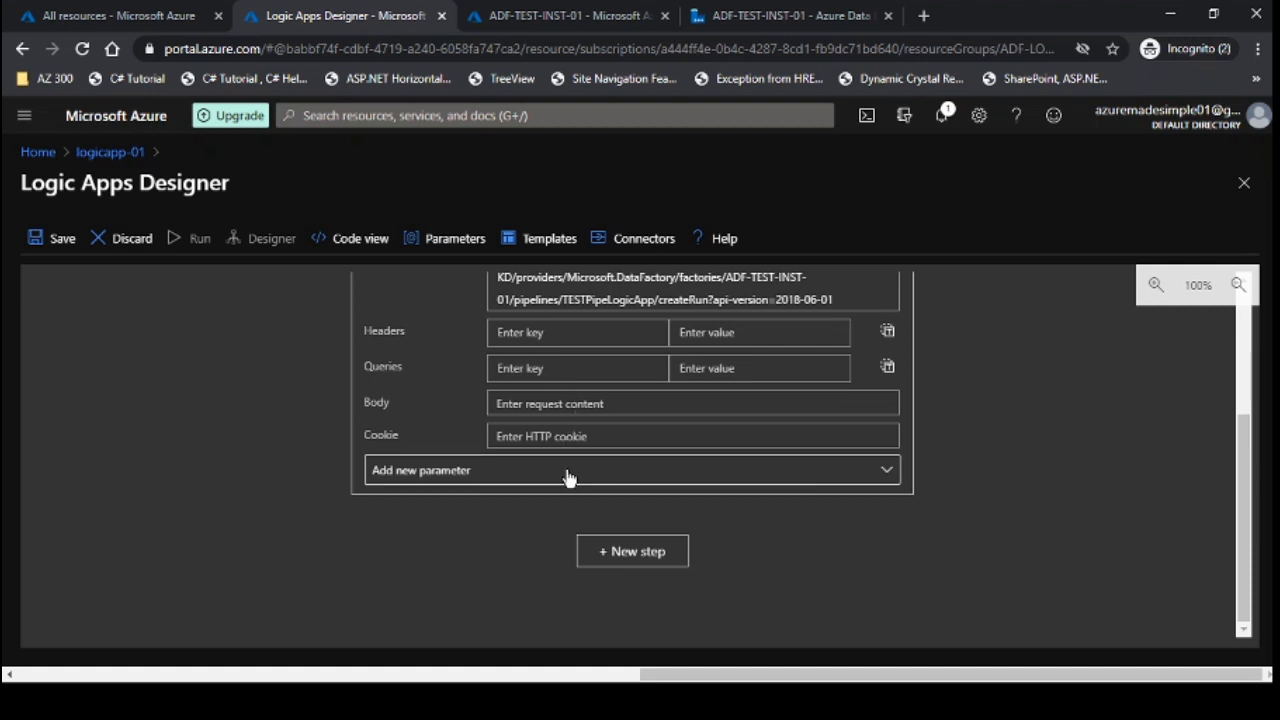
{"action": "scroll", "coordinate": [568, 478], "scroll_direction": "up", "scroll_amount": 1}
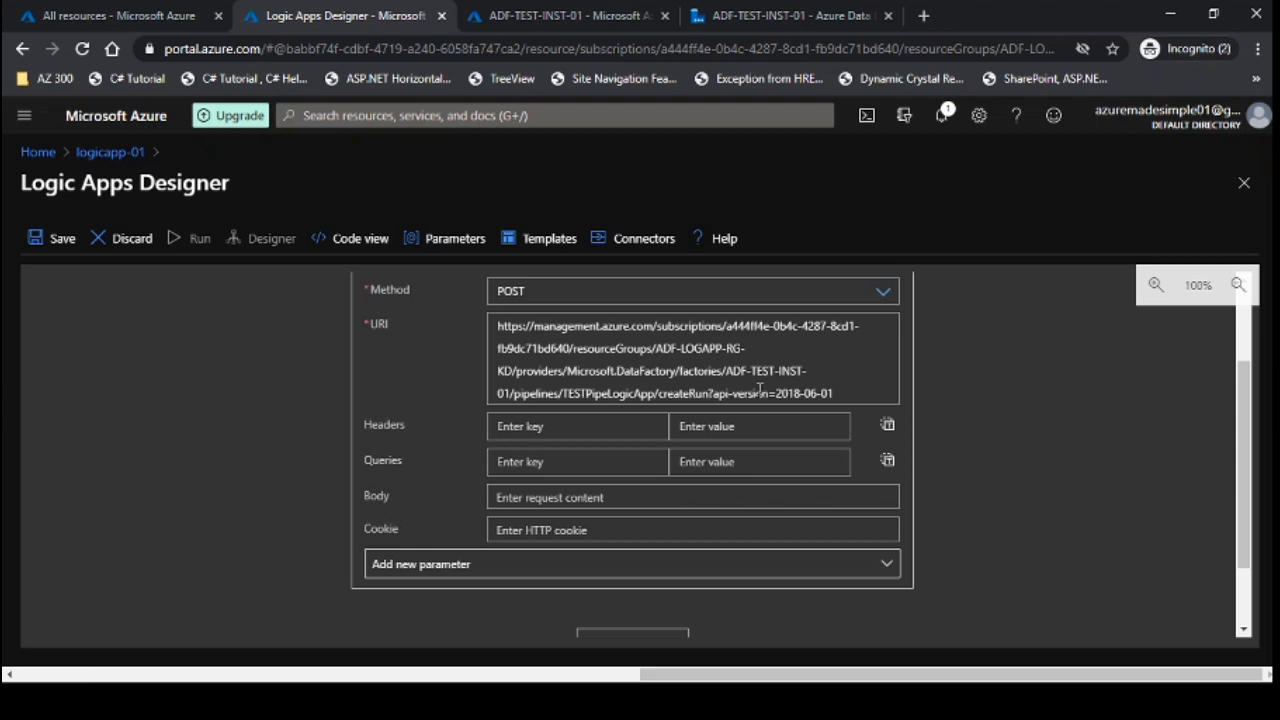
{"action": "scroll", "coordinate": [520, 485], "scroll_direction": "down", "scroll_amount": 1}
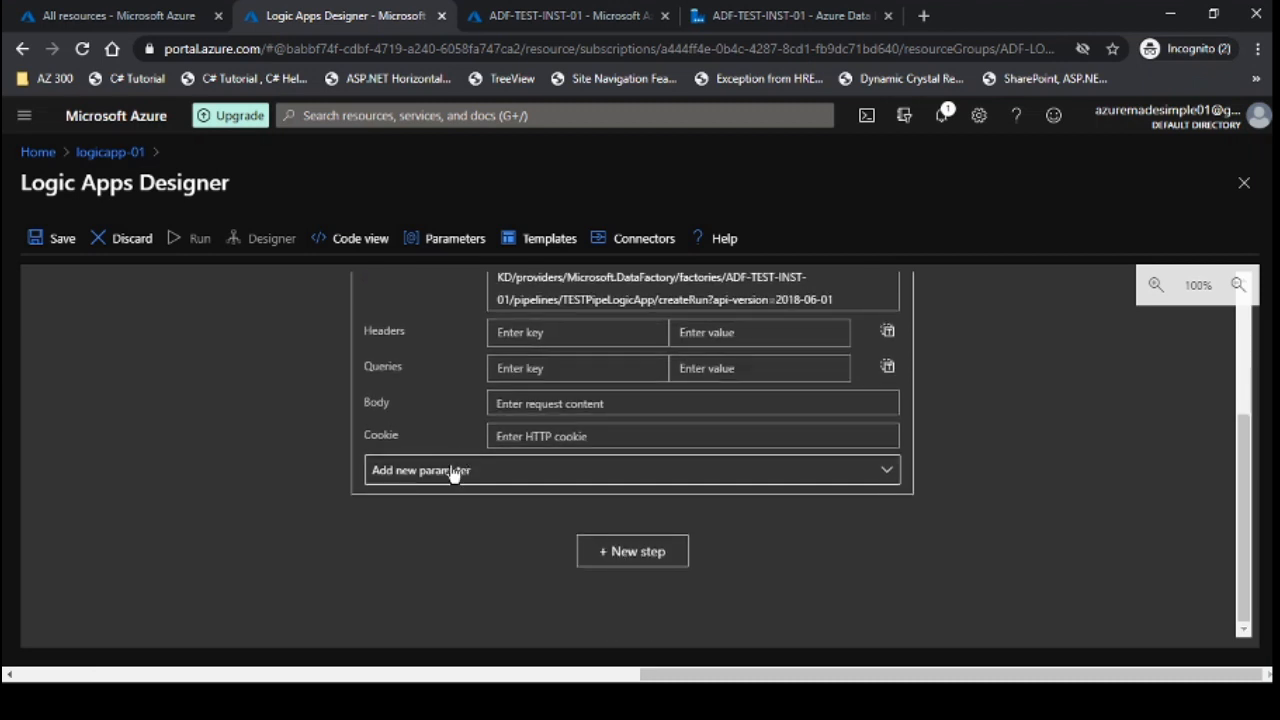
{"action": "left_click", "coordinate": [453, 471]}
{"action": "left_click", "coordinate": [420, 560]}
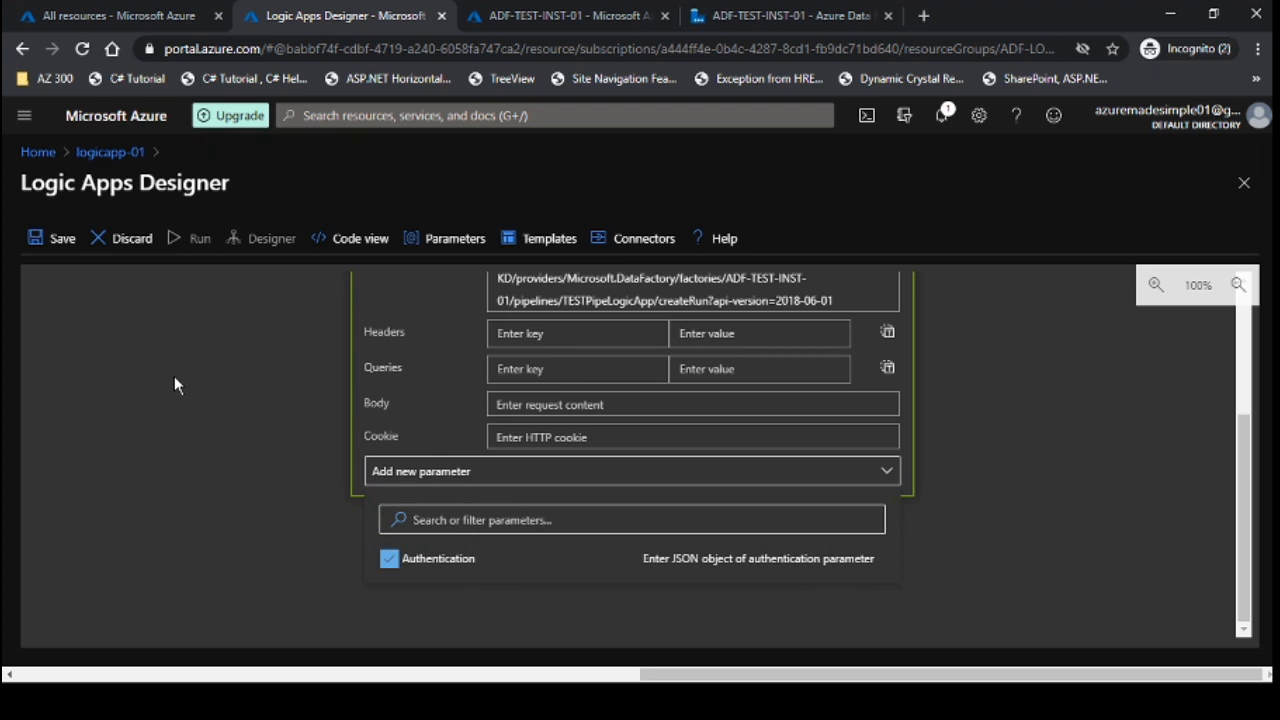
{"action": "left_click", "coordinate": [282, 487]}
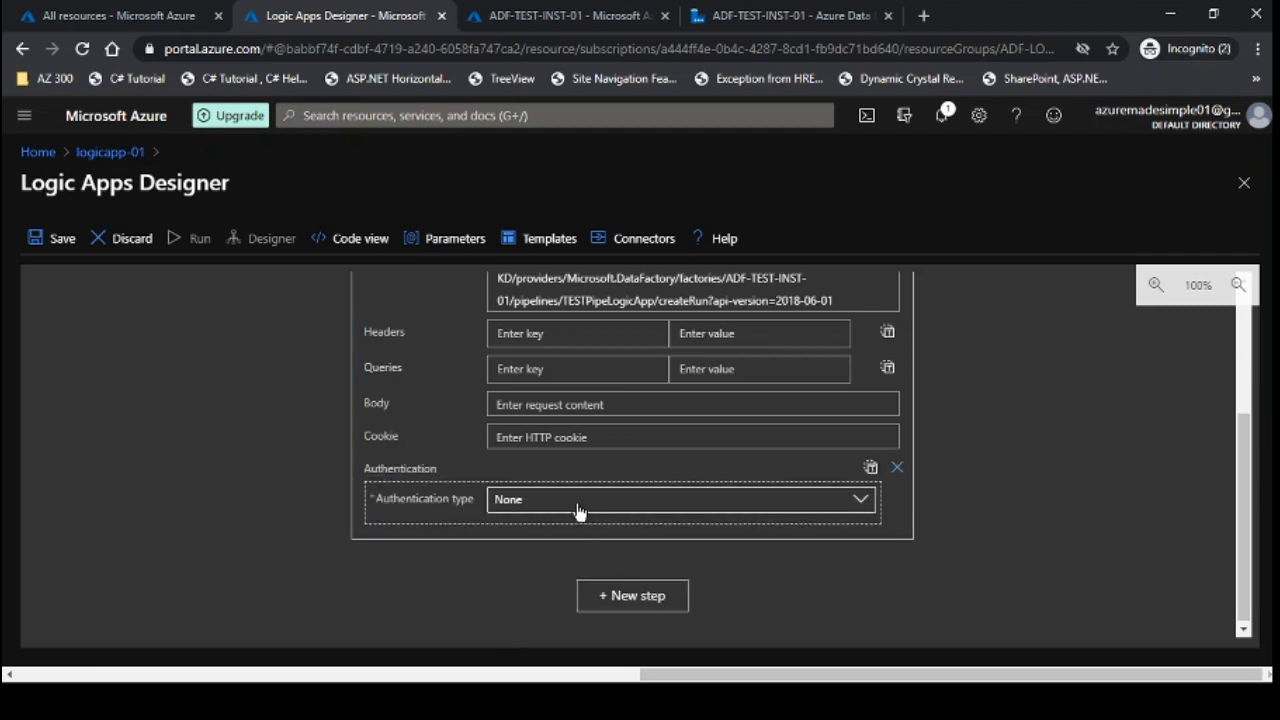
Step: Set the HTTP action's authentication type to Managed Identity, using the System Assigned Managed Identity
{"action": "left_click", "coordinate": [577, 510]}
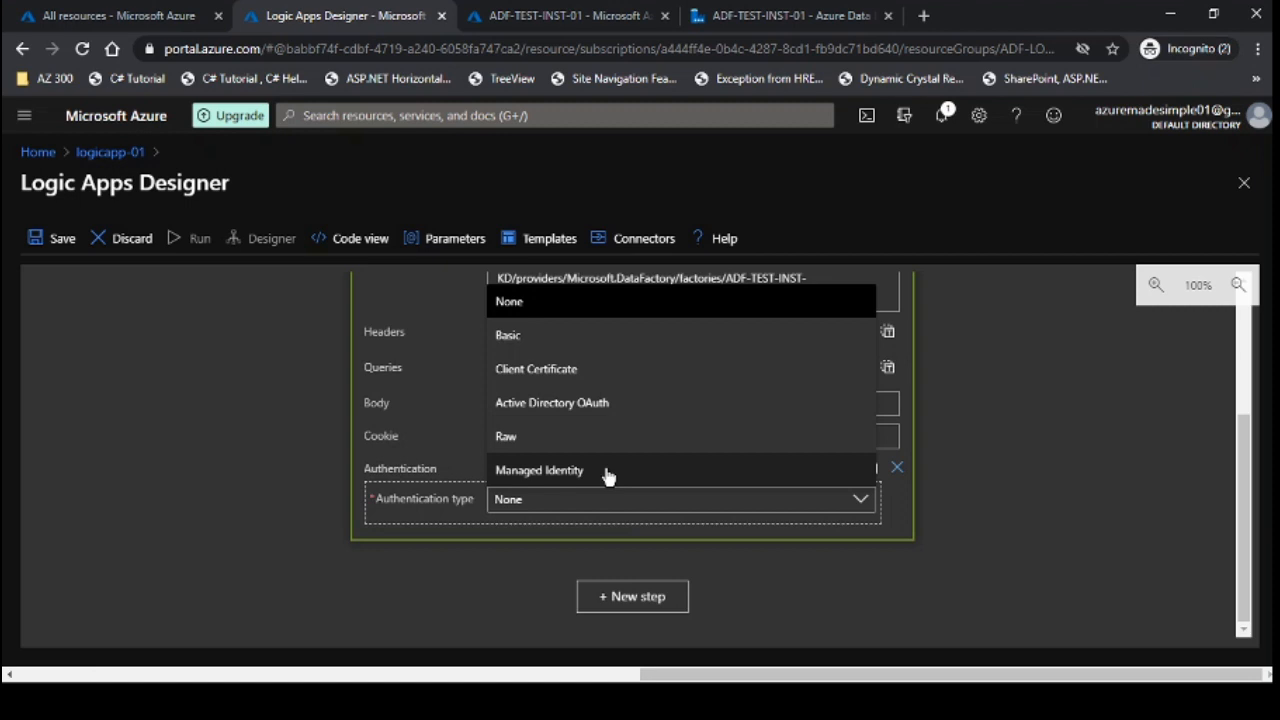
{"action": "left_click", "coordinate": [608, 472]}
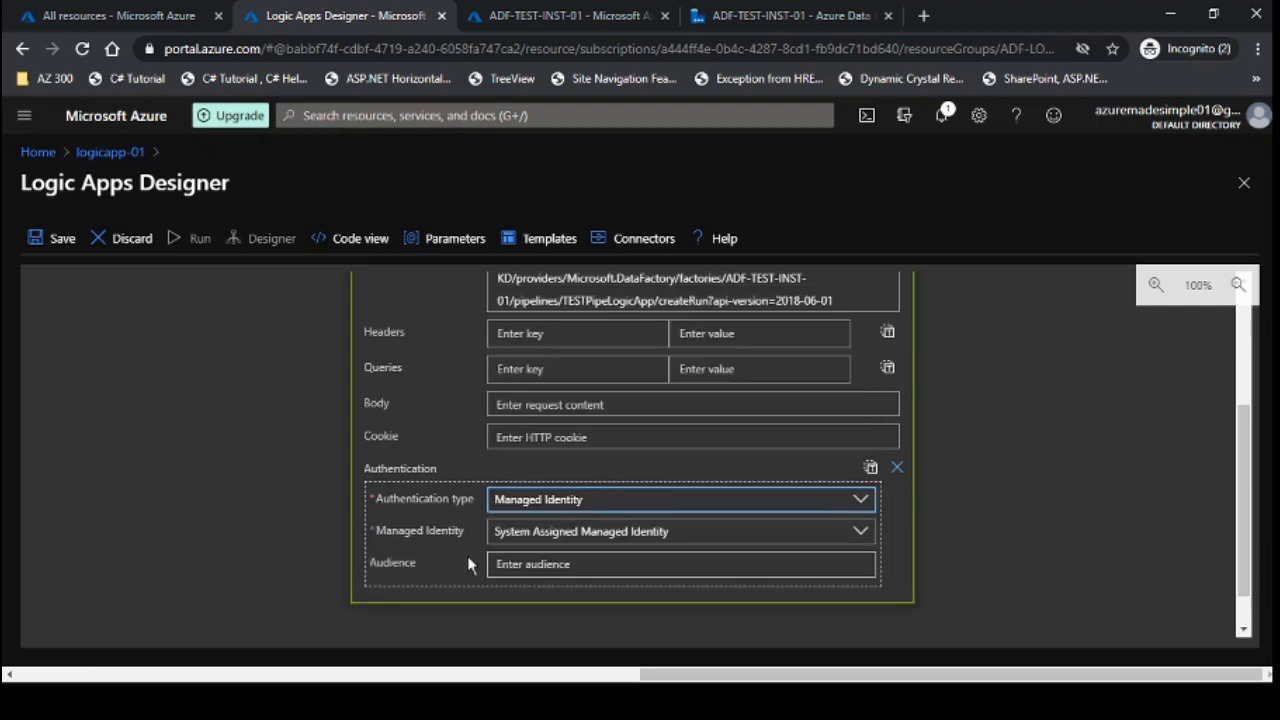
{"action": "left_click", "coordinate": [566, 538]}
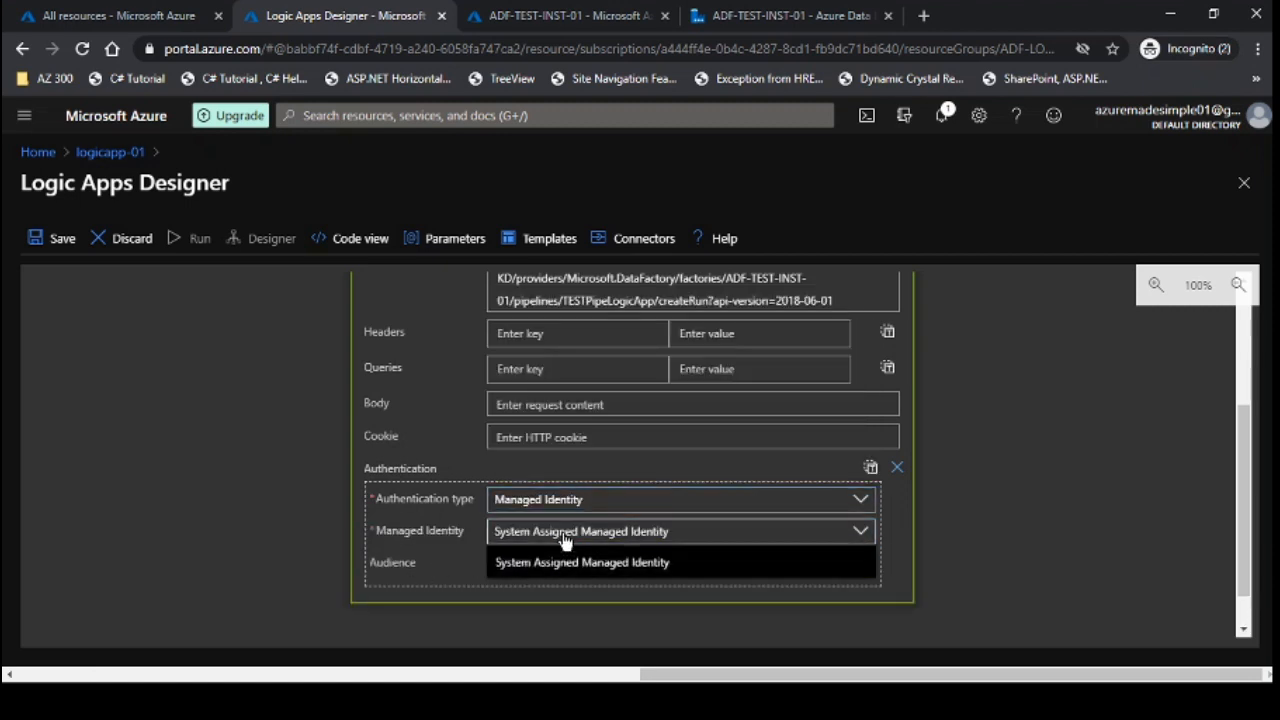
{"action": "left_click", "coordinate": [566, 538]}
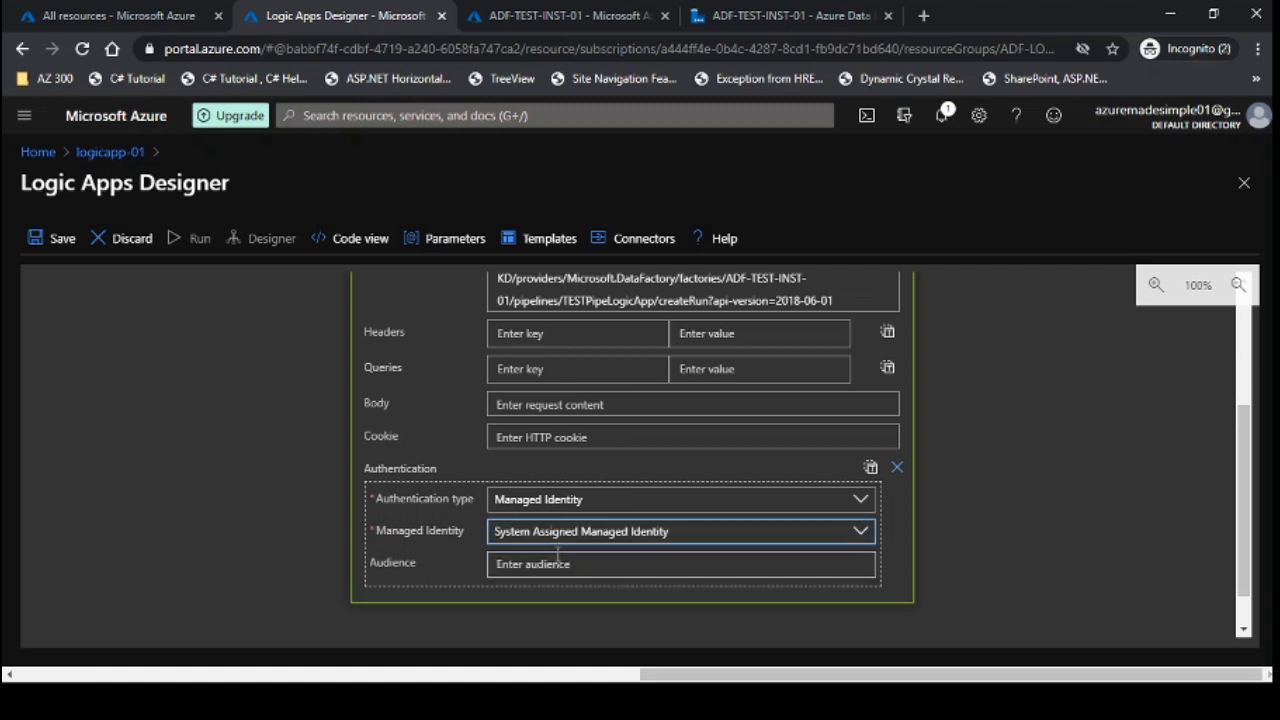
{"action": "left_click", "coordinate": [555, 564]}
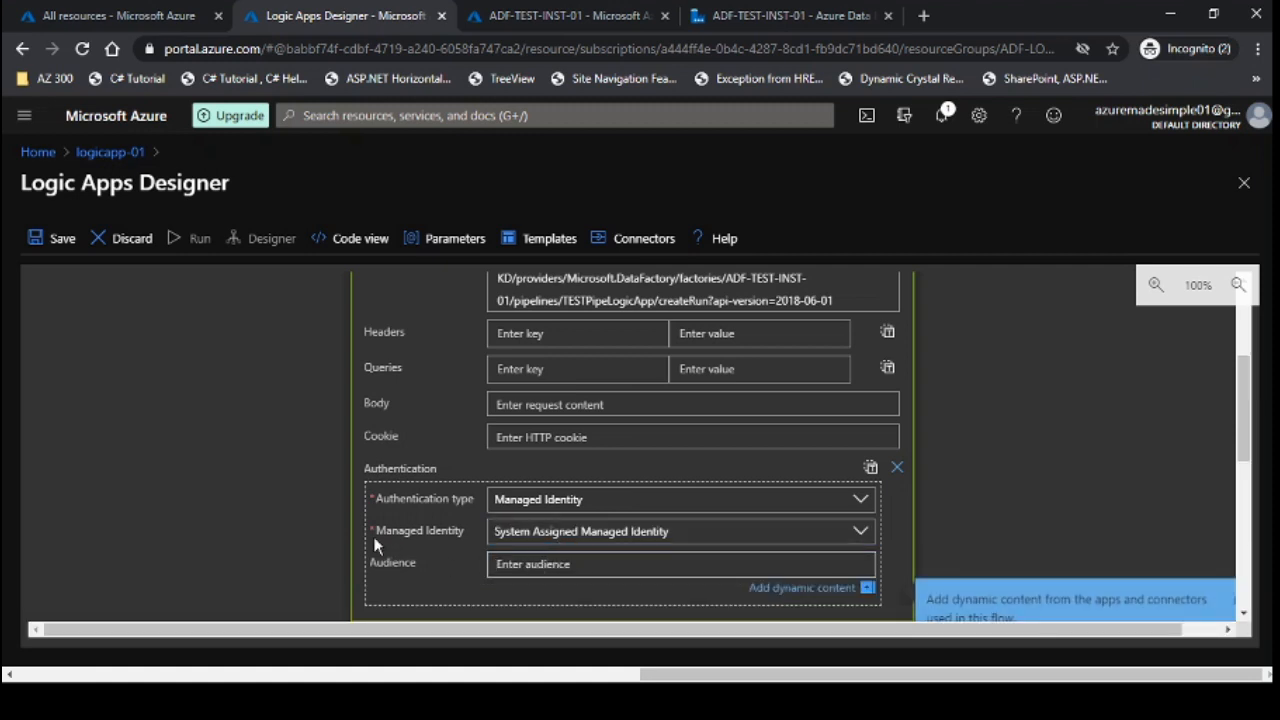
{"action": "scroll", "coordinate": [600, 450], "scroll_direction": "up", "scroll_amount": 2}
{"action": "left_click_drag", "start_coordinate": [657, 326], "coordinate": [500, 326]}
{"action": "key", "text": "ctrl+c"}
{"action": "scroll", "coordinate": [554, 458], "scroll_direction": "down", "scroll_amount": 3}
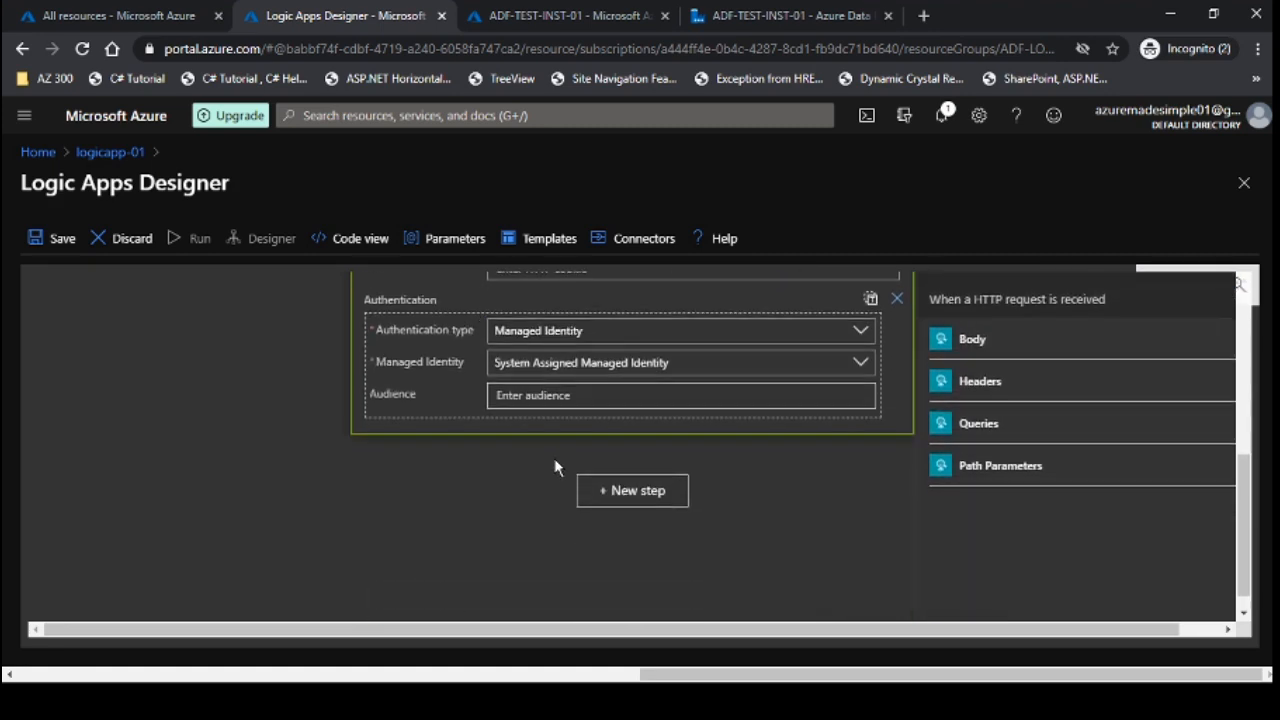
{"action": "left_click", "coordinate": [571, 395]}
{"action": "key", "text": "ctrl+v"}
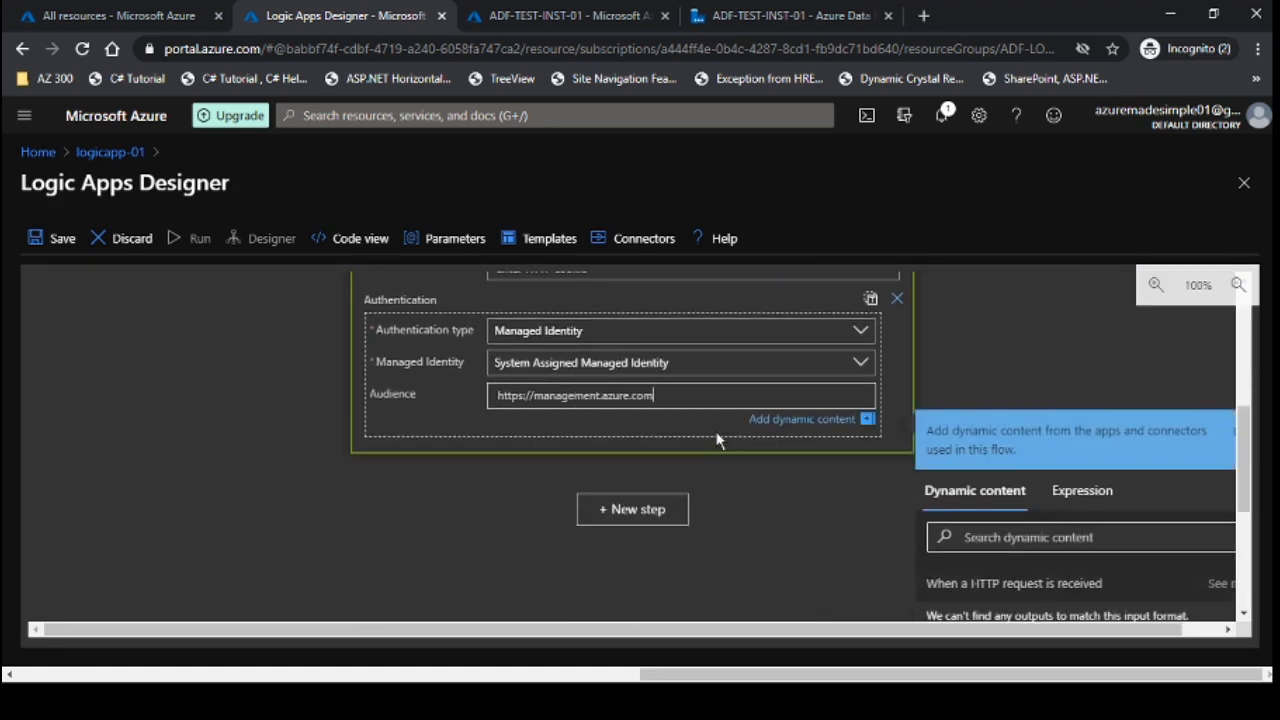
{"action": "left_click", "coordinate": [747, 507]}
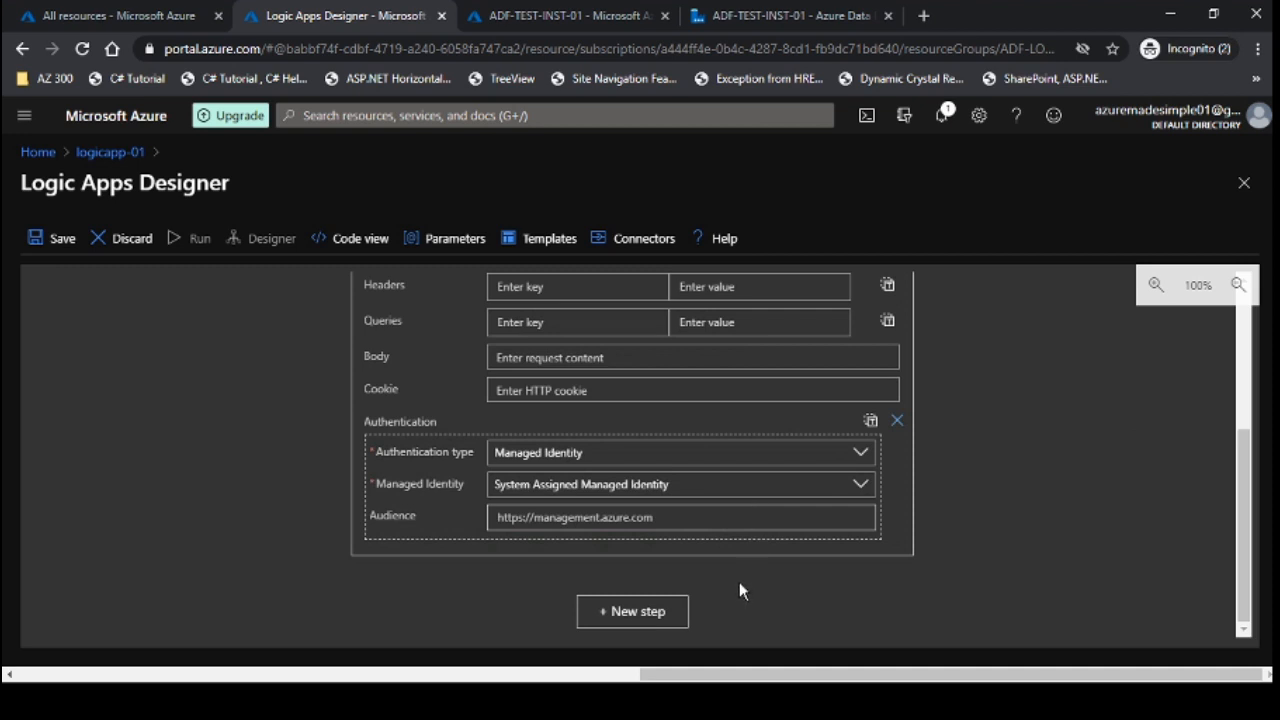
{"action": "left_click", "coordinate": [60, 259]}
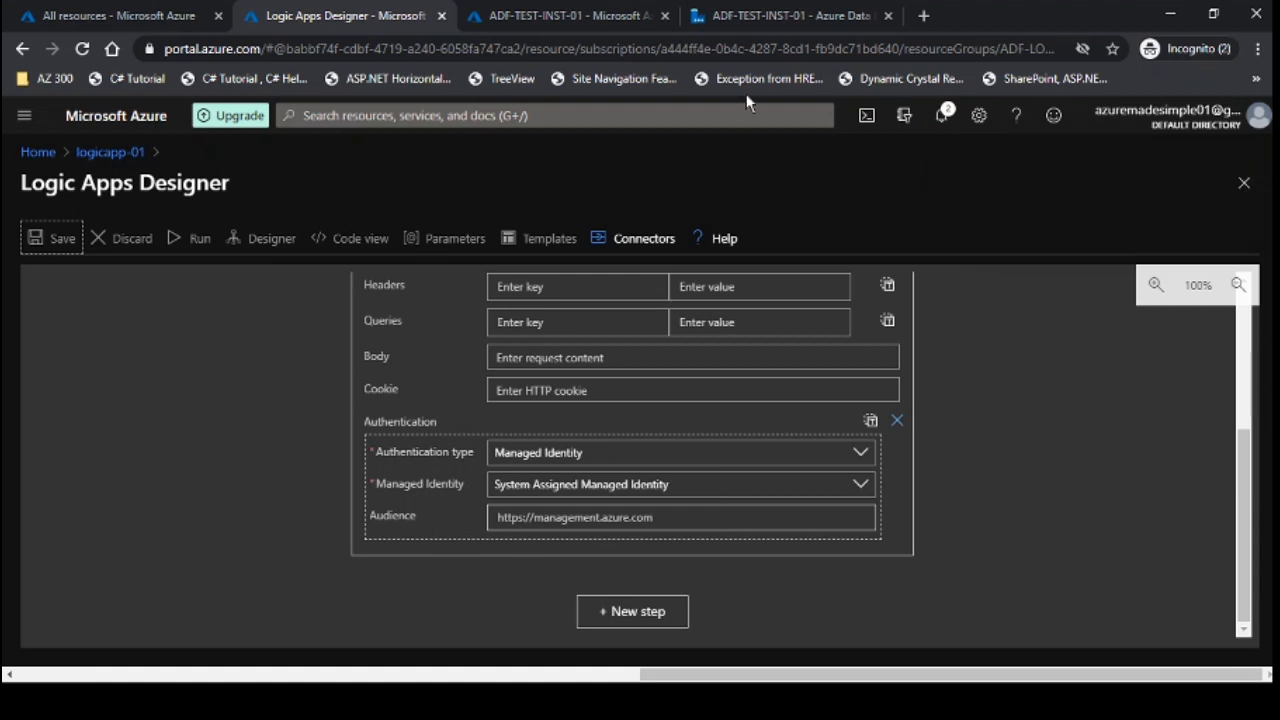
Step: In the Azure Data Factory studio, inspect the Web1 activity's output from the TESTPipeLogicApp debug run
{"action": "left_click", "coordinate": [774, 19]}
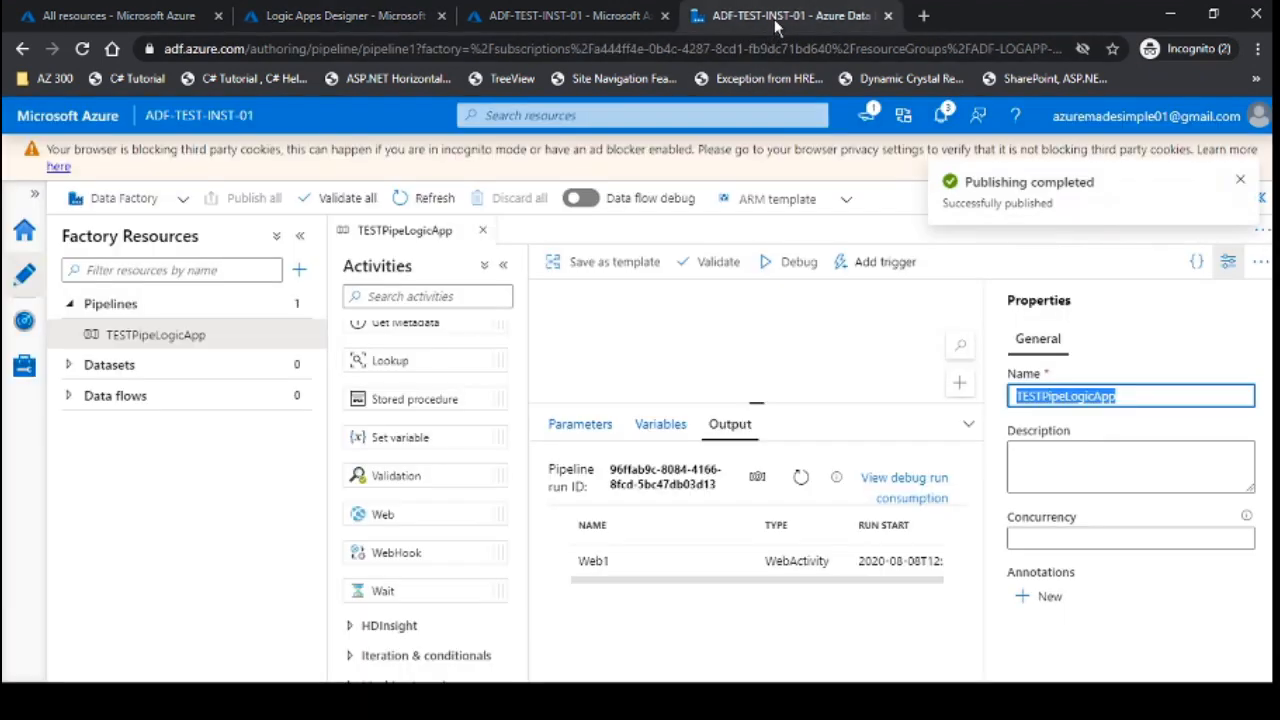
{"action": "left_click", "coordinate": [1240, 180]}
{"action": "left_click", "coordinate": [1228, 261]}
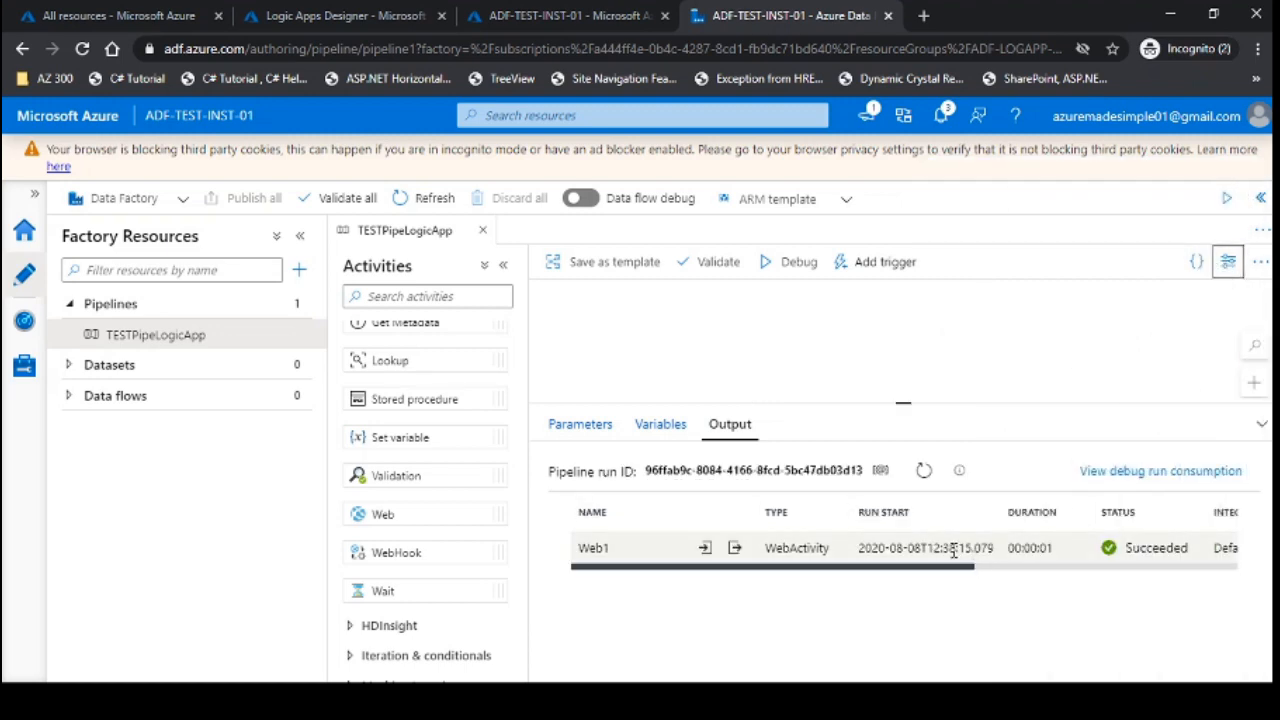
{"action": "left_click", "coordinate": [735, 548]}
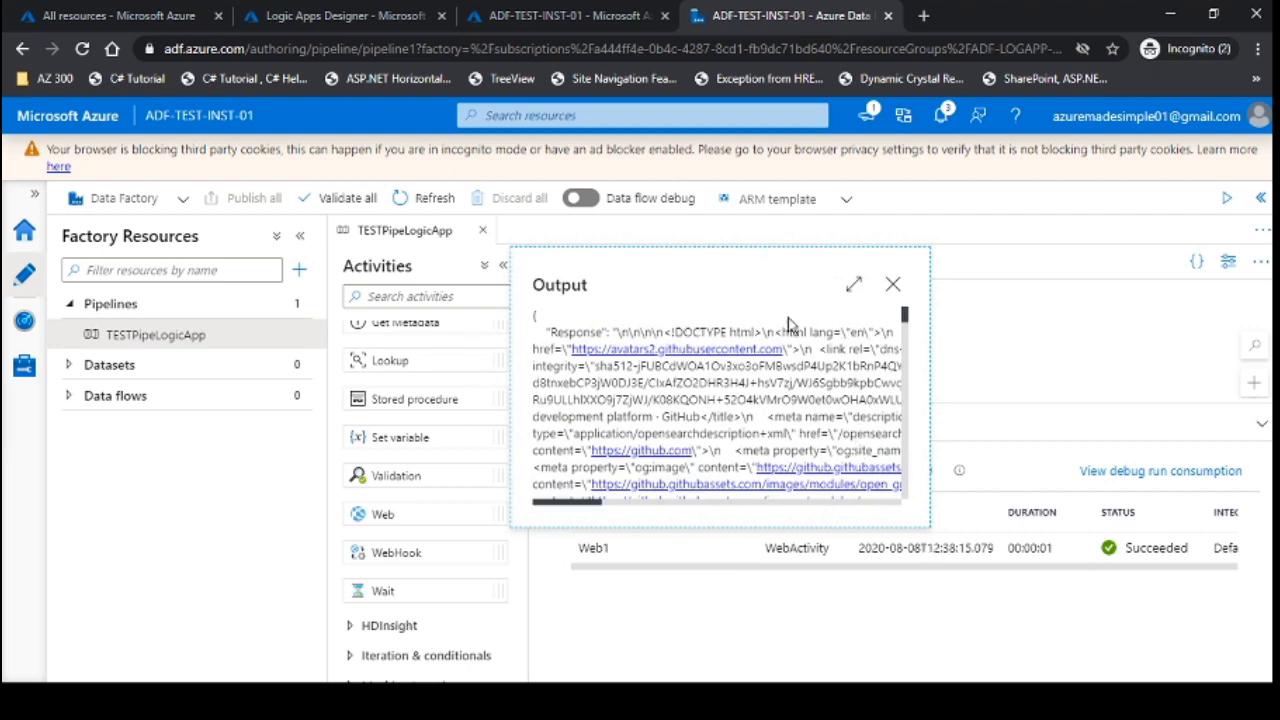
{"action": "scroll", "coordinate": [673, 361], "scroll_direction": "down", "scroll_amount": 3}
{"action": "scroll", "coordinate": [673, 361], "scroll_direction": "up", "scroll_amount": 3}
{"action": "left_click_drag", "start_coordinate": [661, 416], "coordinate": [750, 416]}
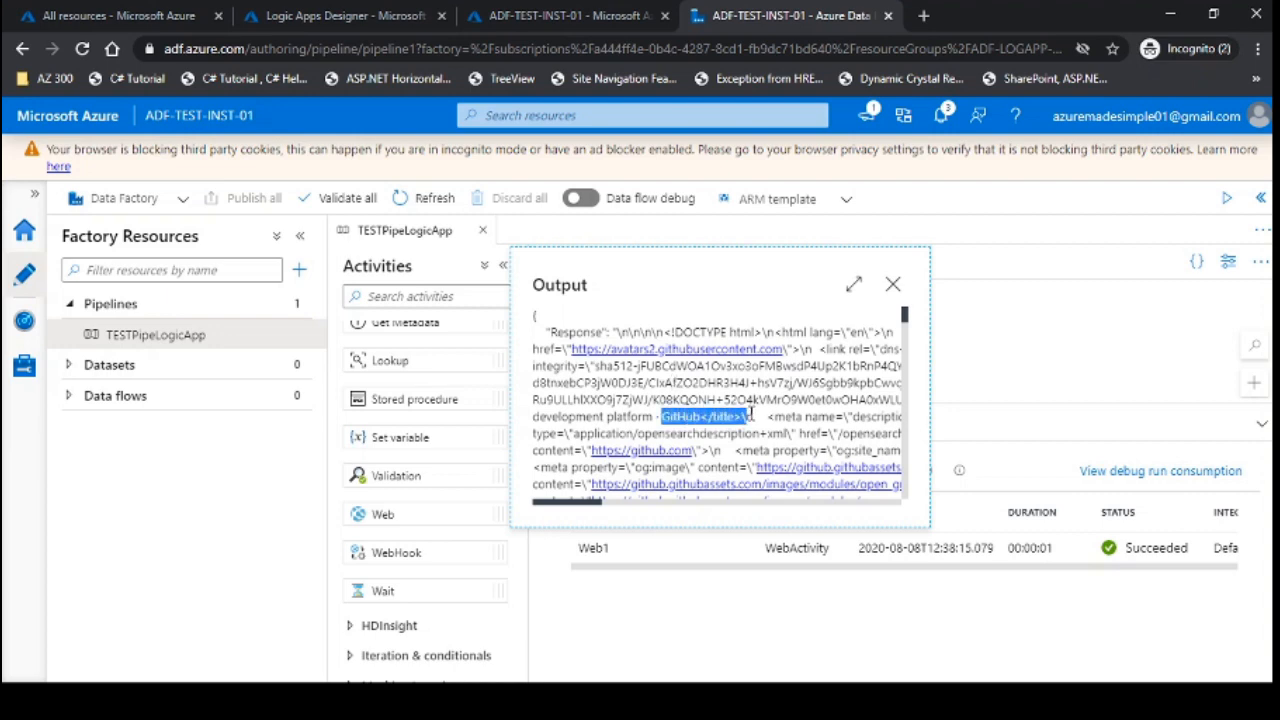
{"action": "scroll", "coordinate": [750, 416], "scroll_direction": "down", "scroll_amount": 4}
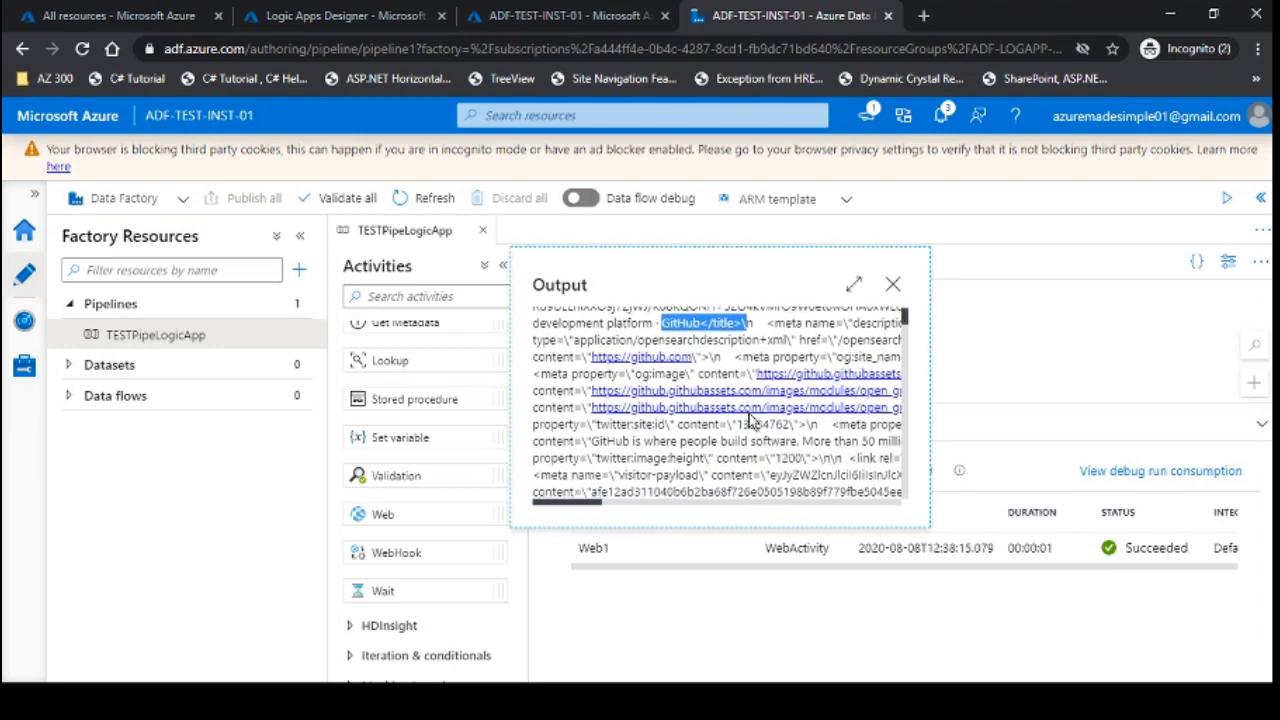
{"action": "left_click", "coordinate": [891, 290]}
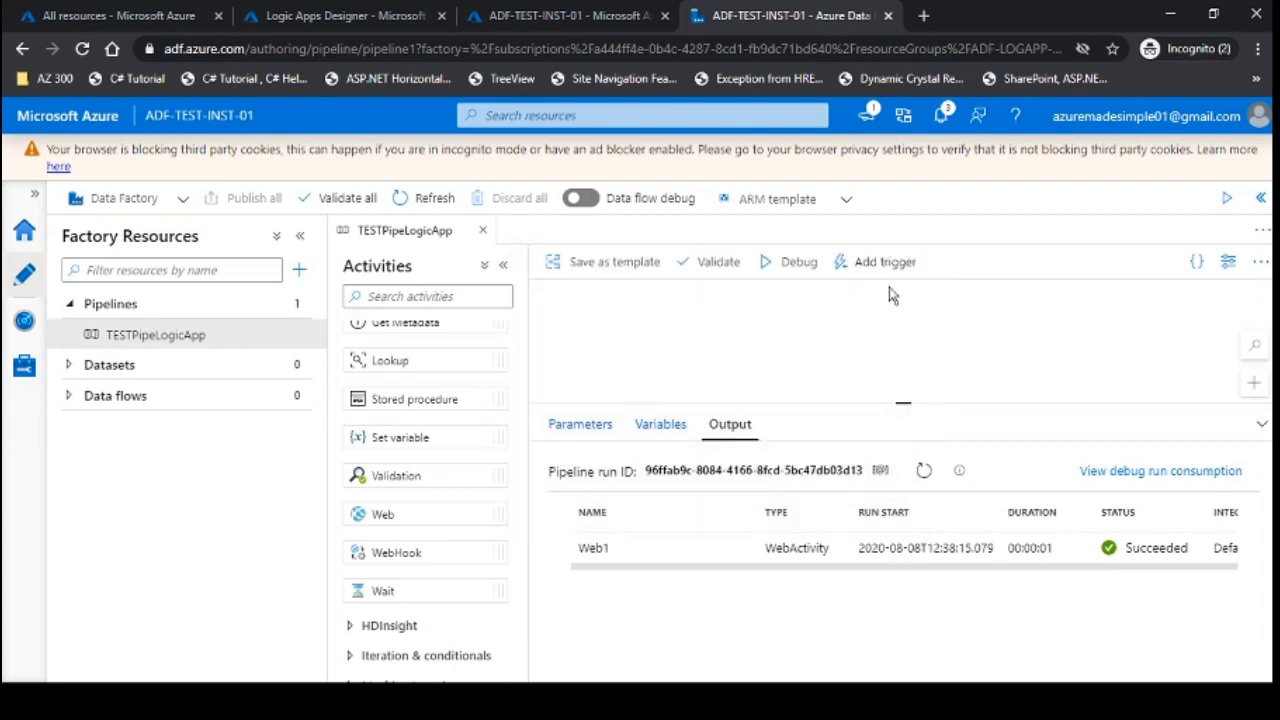
Step: Check the data factory's monitored pipeline runs for the custom range 8/6/20 6:00 PM to 8/8/20 12:00 PM and refresh the list
{"action": "left_click", "coordinate": [22, 322]}
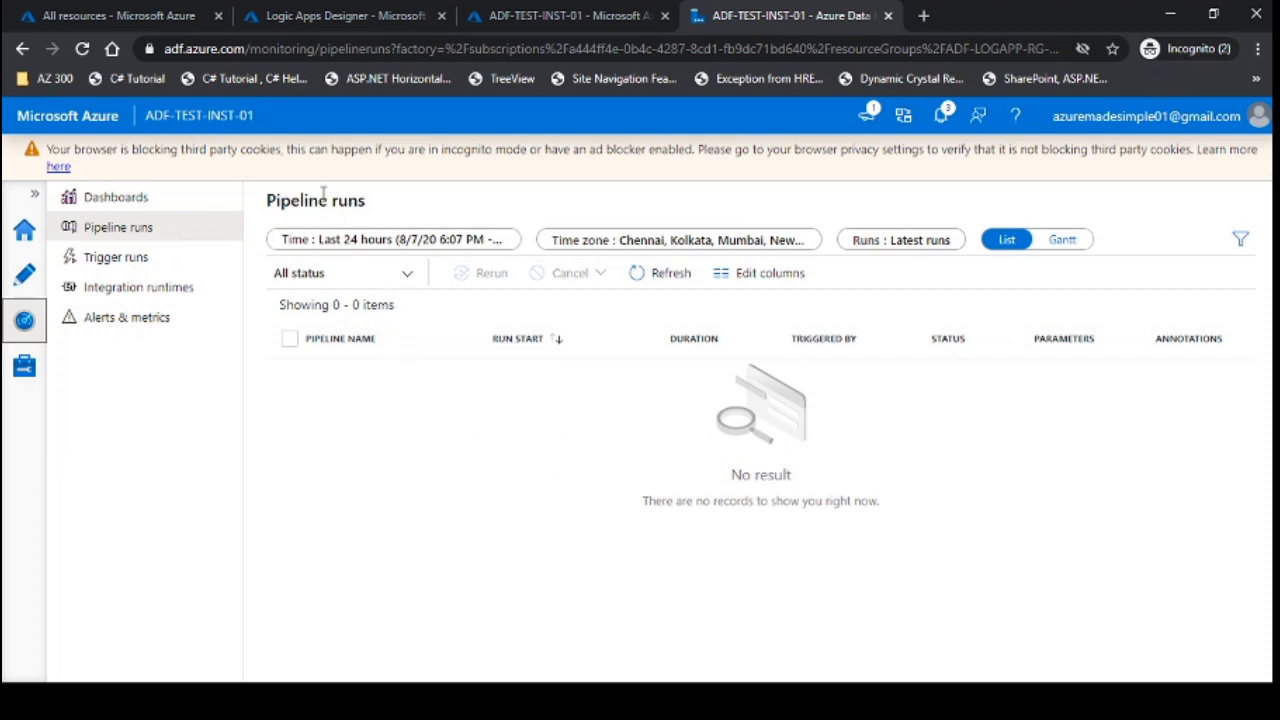
{"action": "left_click", "coordinate": [148, 260]}
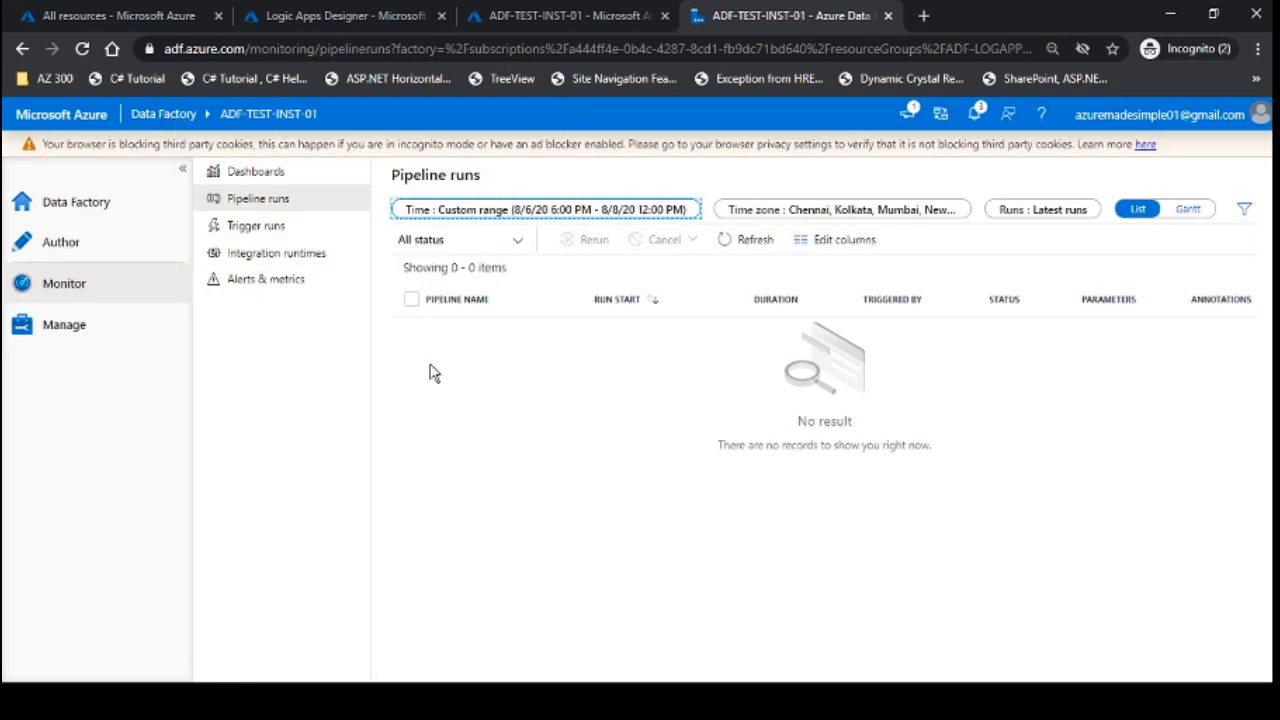
{"action": "left_click", "coordinate": [735, 243]}
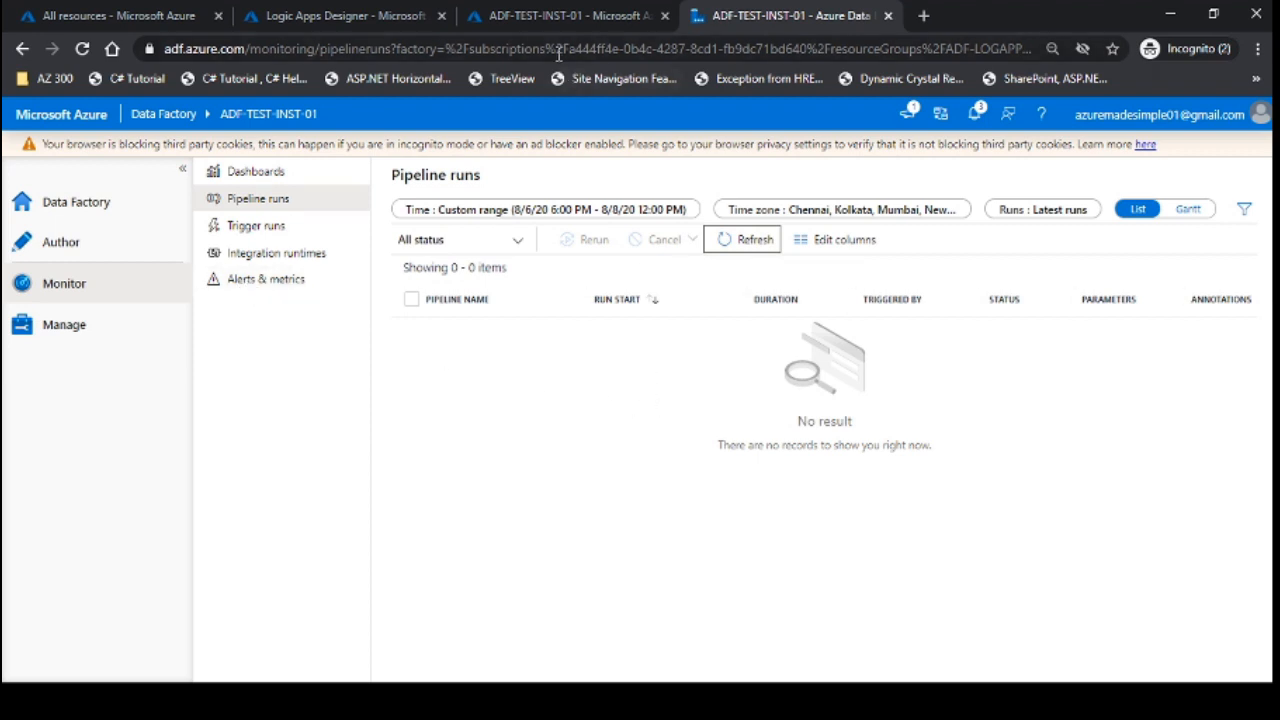
Step: Return to the Logic Apps Designer and review the HTTP action's complete createRun URI
{"action": "left_click", "coordinate": [363, 18]}
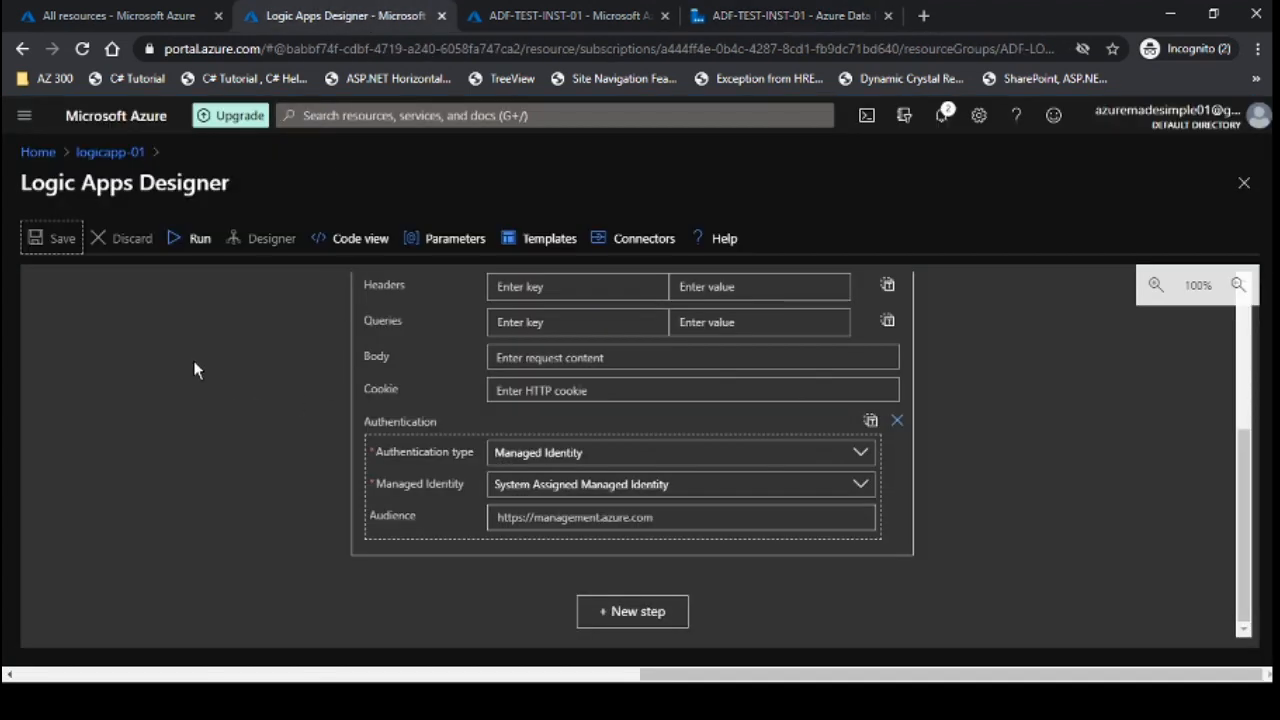
{"action": "scroll", "coordinate": [178, 366], "scroll_direction": "up", "scroll_amount": 3}
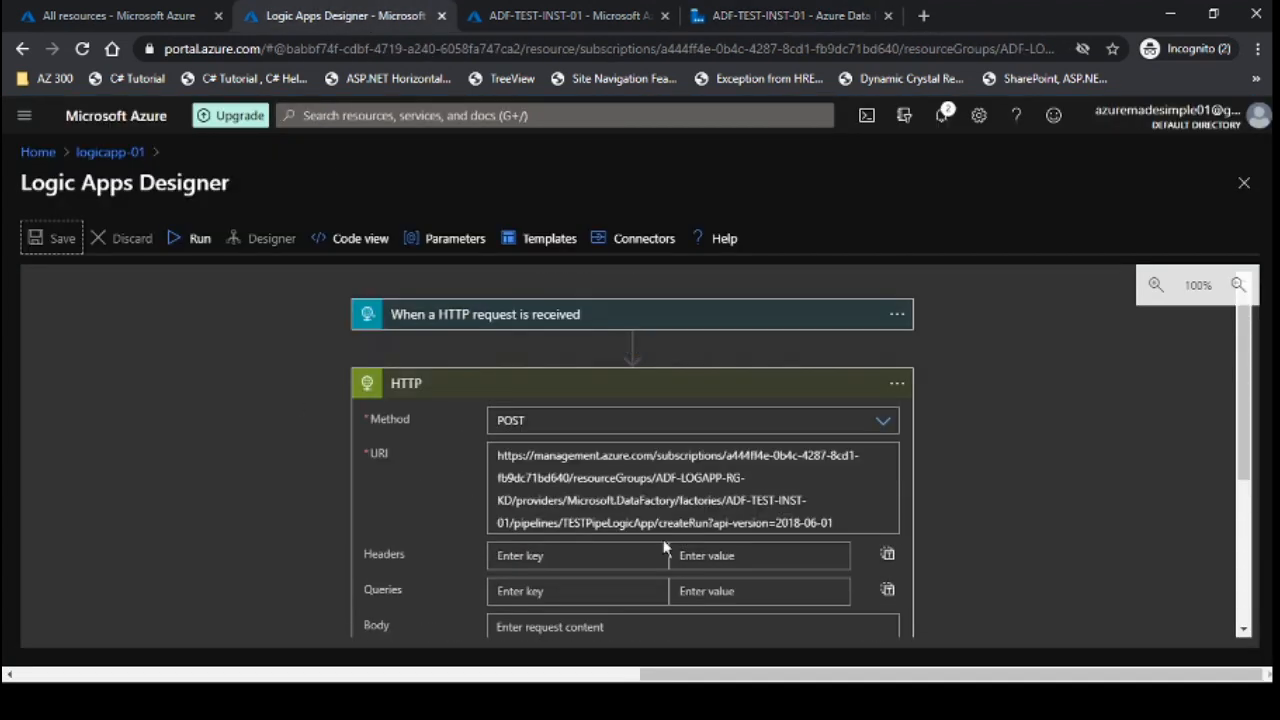
{"action": "triple_click", "coordinate": [852, 516]}
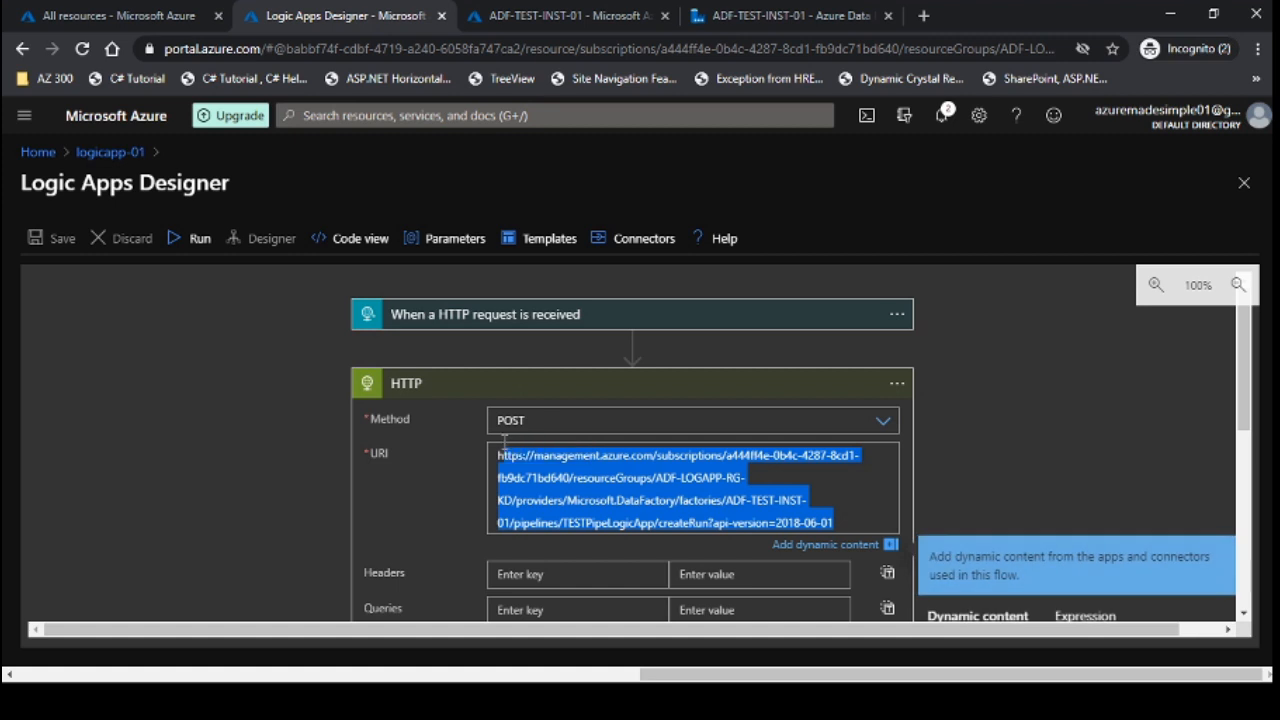
Step: Collapse the HTTP action in the designer and run the logic app, dismissing the trigger notification
{"action": "left_click", "coordinate": [1157, 472]}
{"action": "scroll", "coordinate": [1098, 452], "scroll_direction": "down", "scroll_amount": 3}
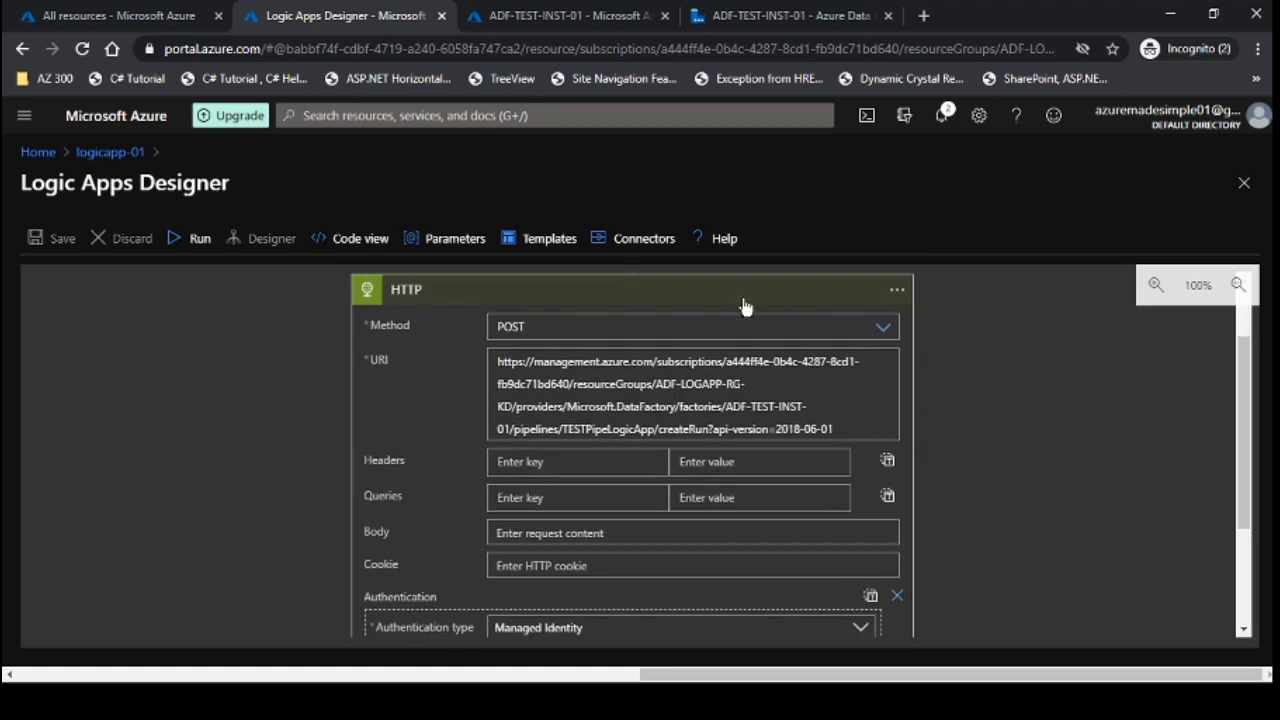
{"action": "left_click", "coordinate": [745, 296]}
{"action": "scroll", "coordinate": [212, 385], "scroll_direction": "up", "scroll_amount": 2}
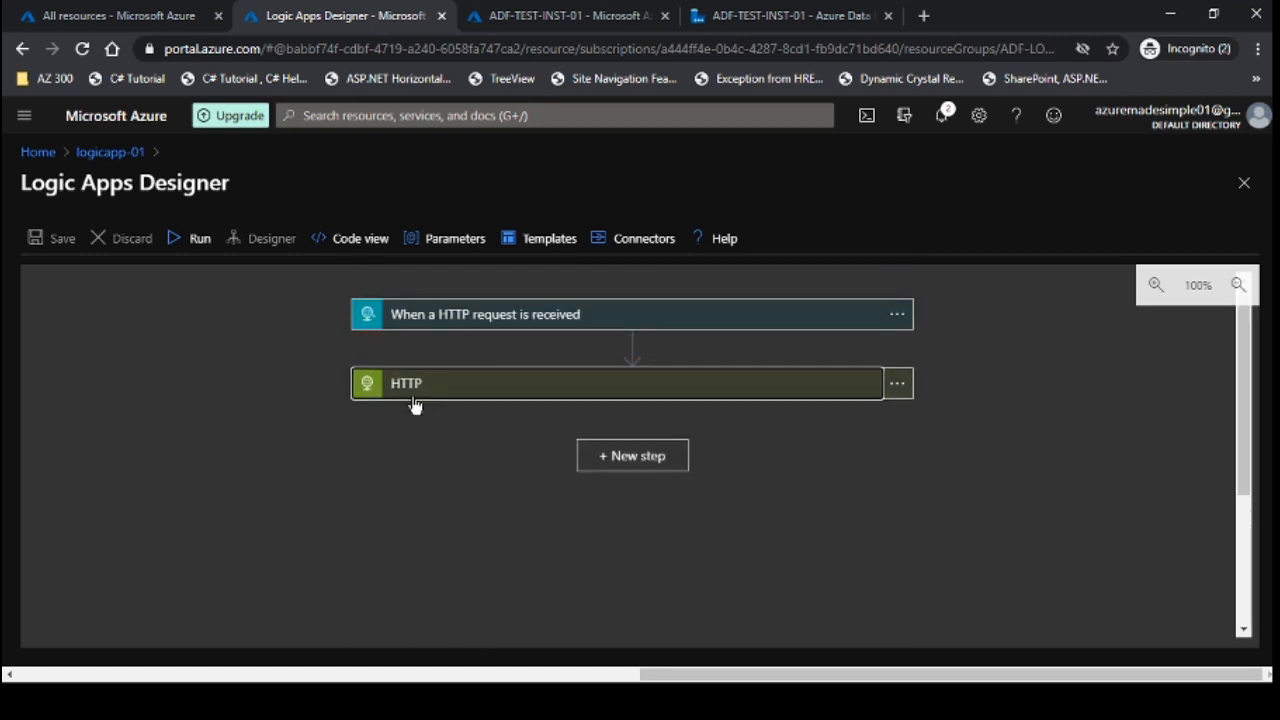
{"action": "left_click", "coordinate": [762, 22]}
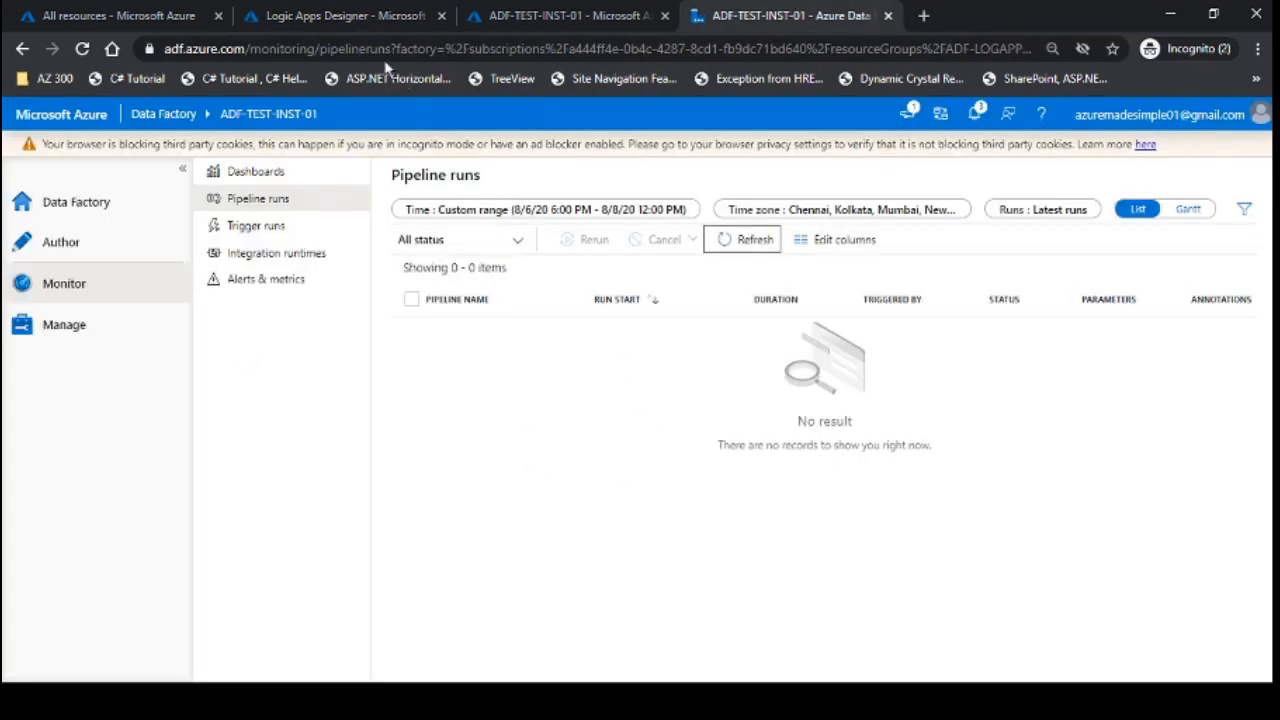
{"action": "left_click", "coordinate": [385, 16]}
{"action": "left_click", "coordinate": [186, 246]}
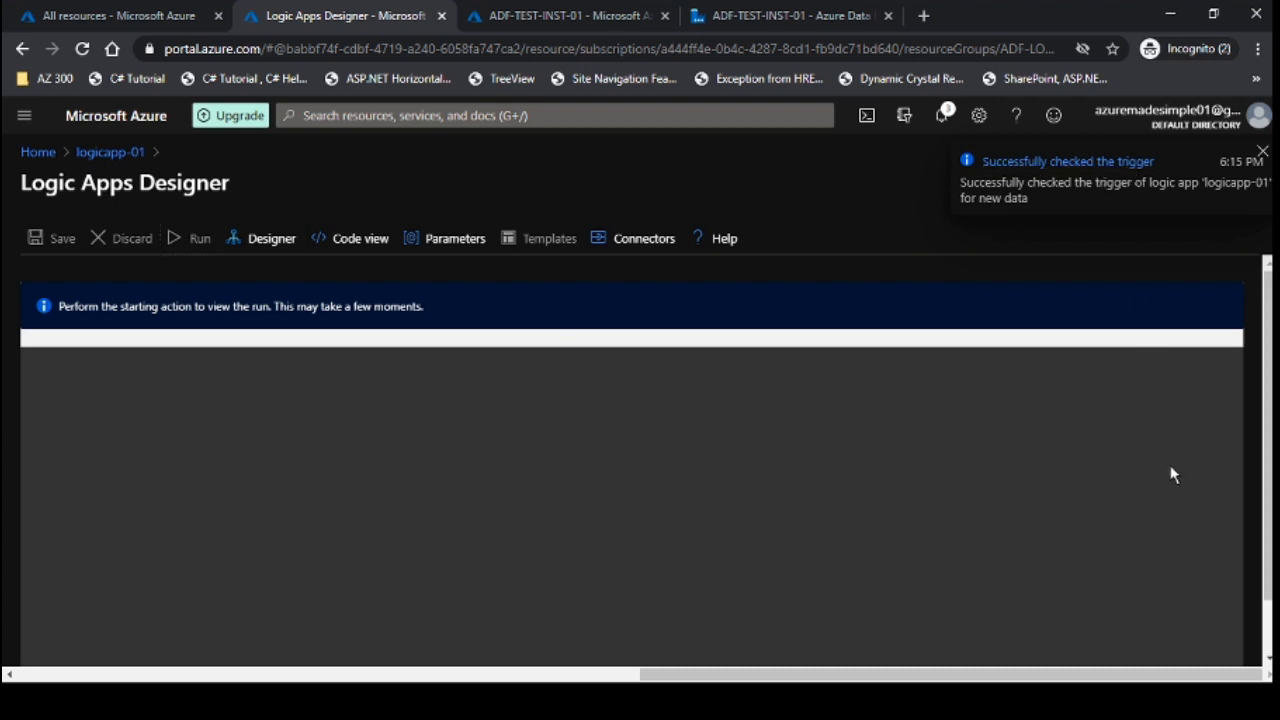
{"action": "left_click", "coordinate": [1263, 157]}
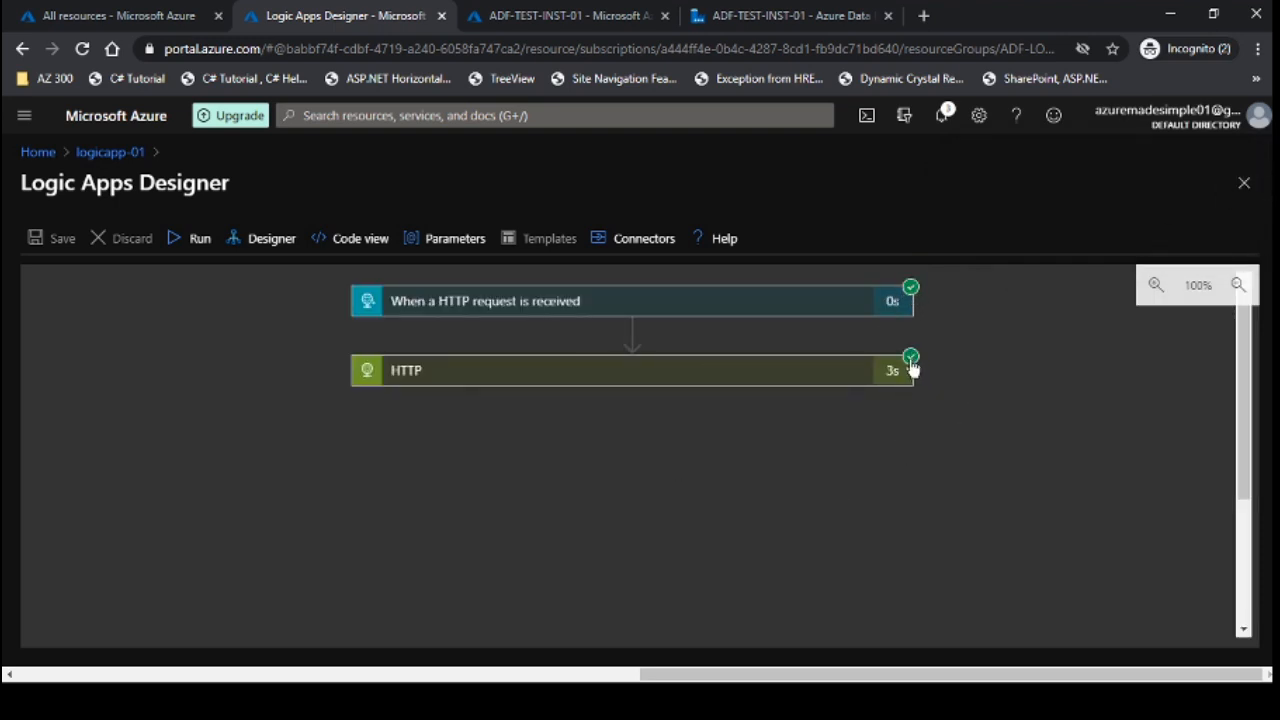
Step: Expand the HTTP action of the logic app run and examine its method, URI and full authentication inputs
{"action": "left_click", "coordinate": [812, 378]}
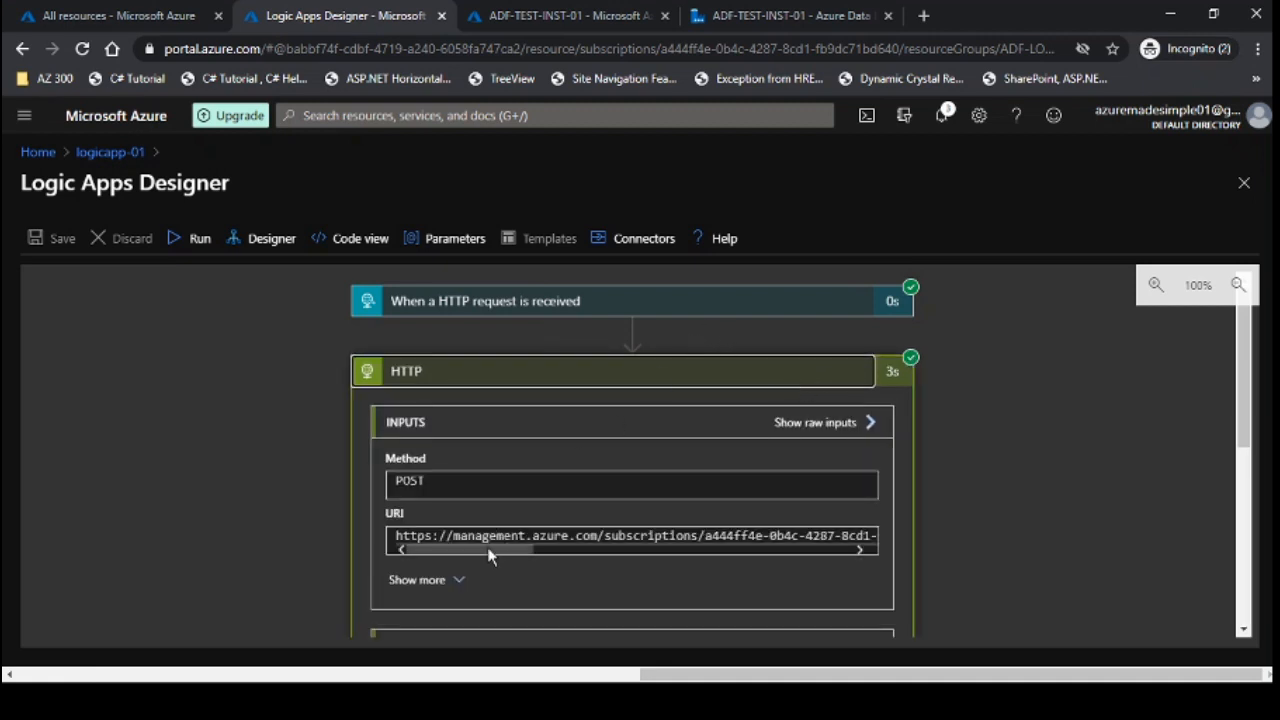
{"action": "left_click", "coordinate": [462, 582]}
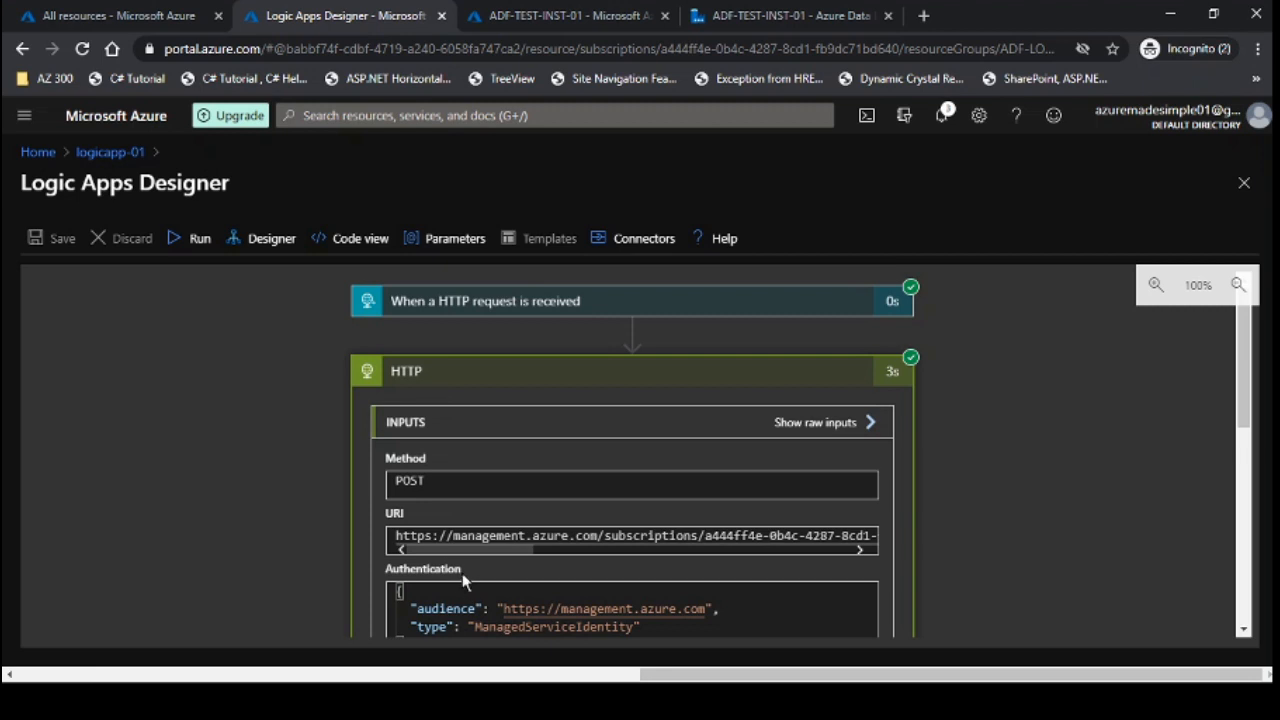
{"action": "scroll", "coordinate": [479, 444], "scroll_direction": "down", "scroll_amount": 3}
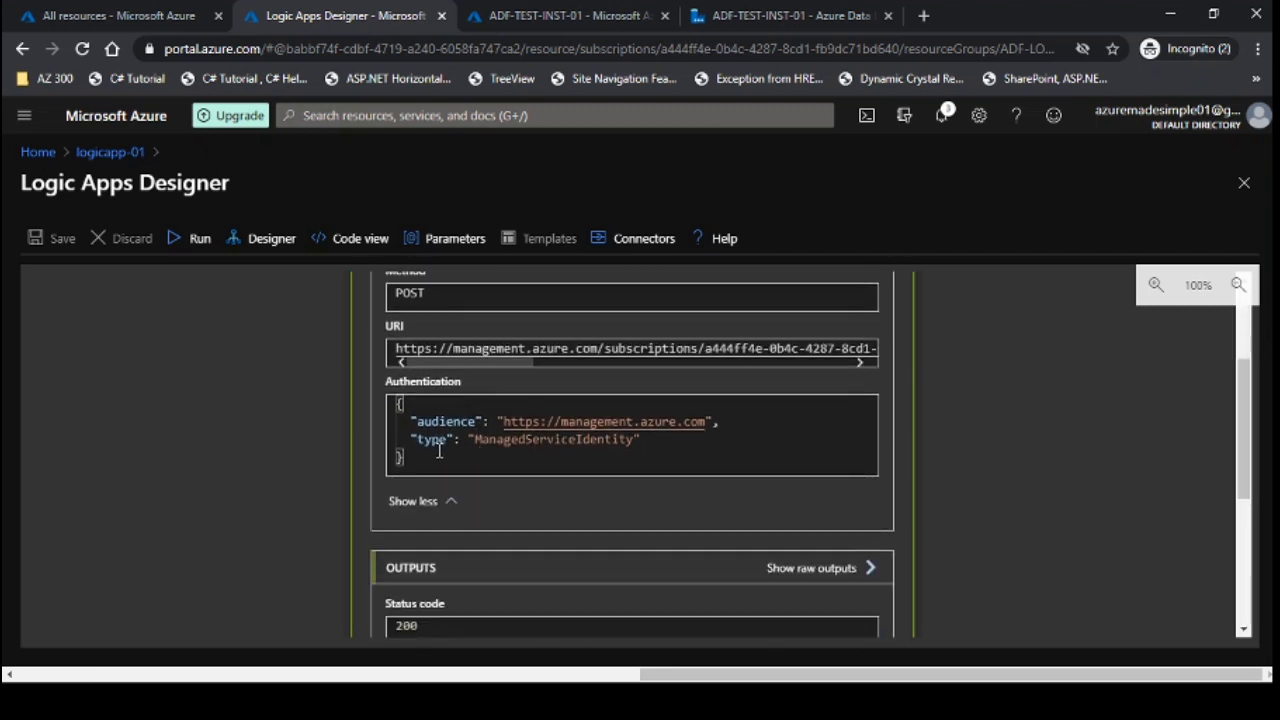
{"action": "scroll", "coordinate": [442, 445], "scroll_direction": "up", "scroll_amount": 2}
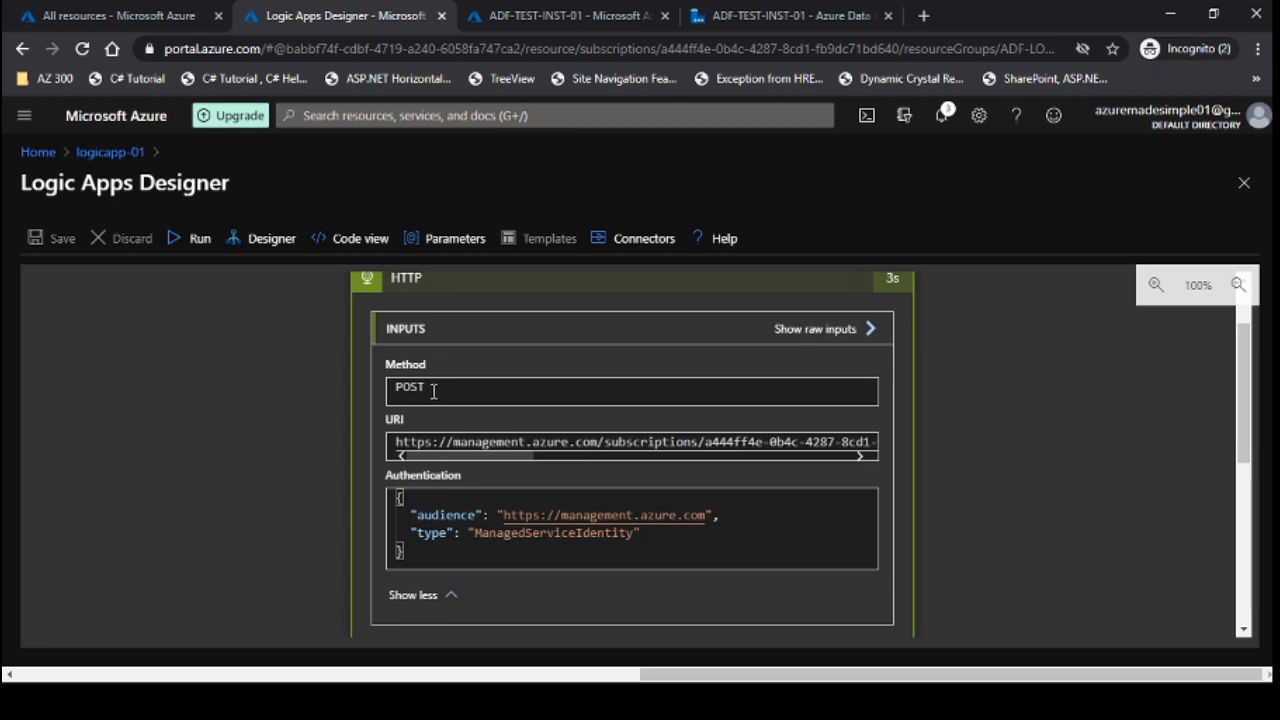
{"action": "left_click_drag", "start_coordinate": [410, 456], "coordinate": [440, 470]}
{"action": "scroll", "coordinate": [590, 435], "scroll_direction": "down", "scroll_amount": 2}
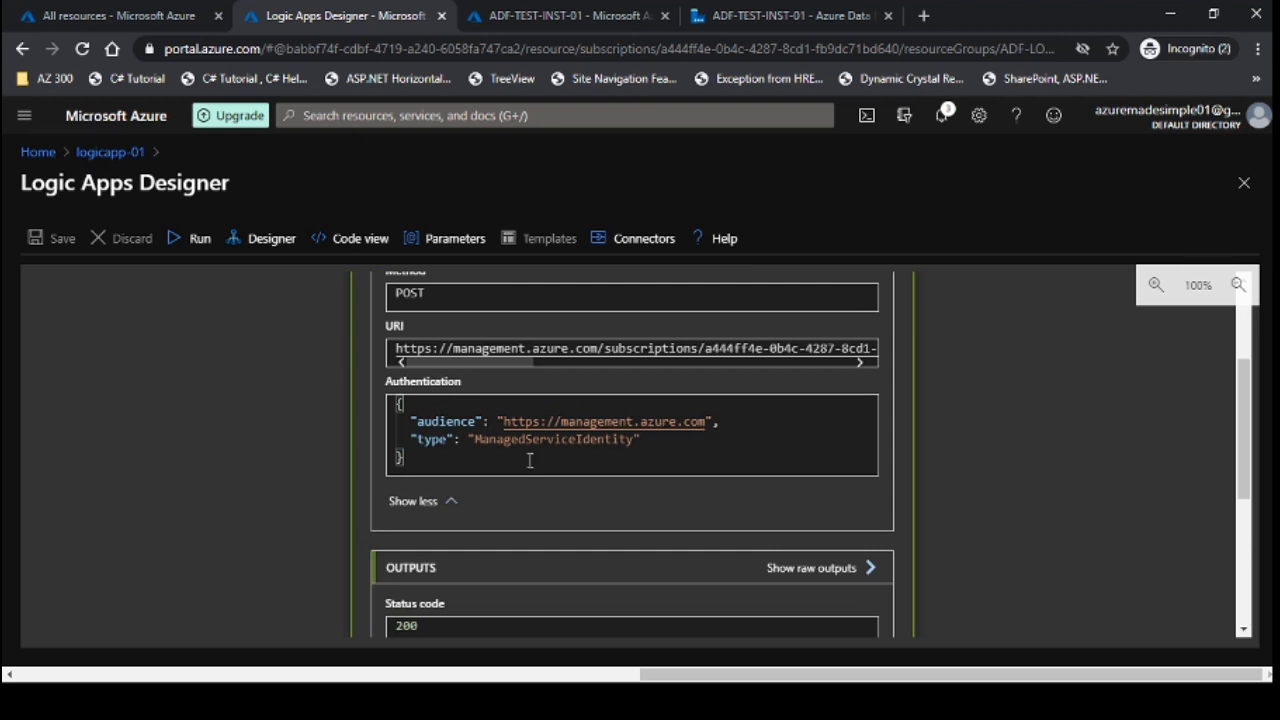
{"action": "left_click", "coordinate": [497, 440]}
{"action": "double_click", "coordinate": [497, 440]}
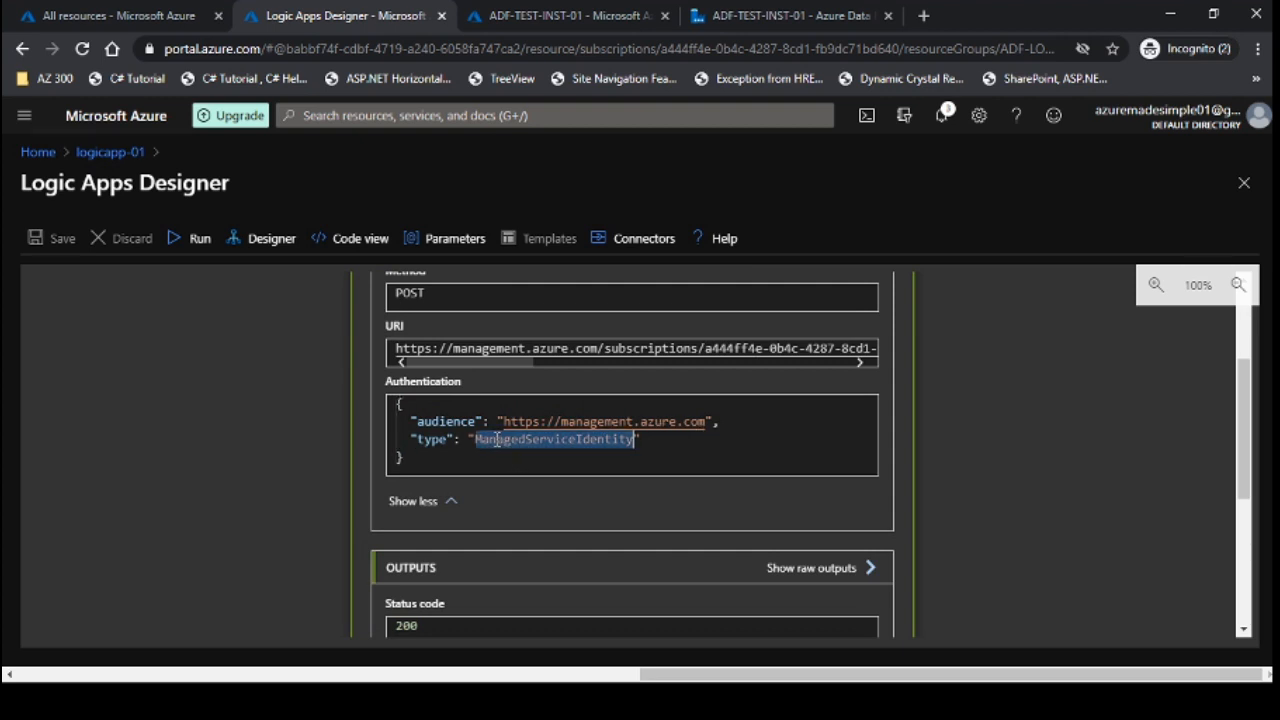
Step: Examine the HTTP action's outputs, highlighting the status code and the runId in the response body
{"action": "scroll", "coordinate": [497, 440], "scroll_direction": "down", "scroll_amount": 2}
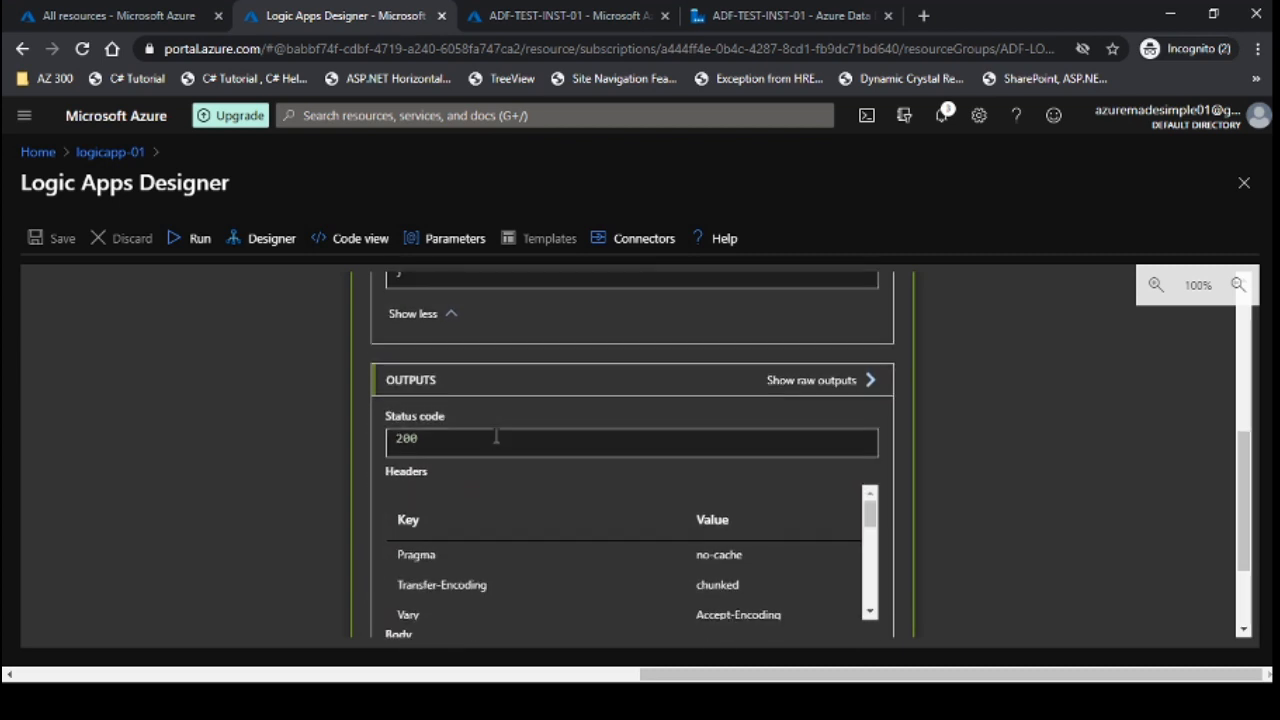
{"action": "scroll", "coordinate": [496, 437], "scroll_direction": "down", "scroll_amount": 1}
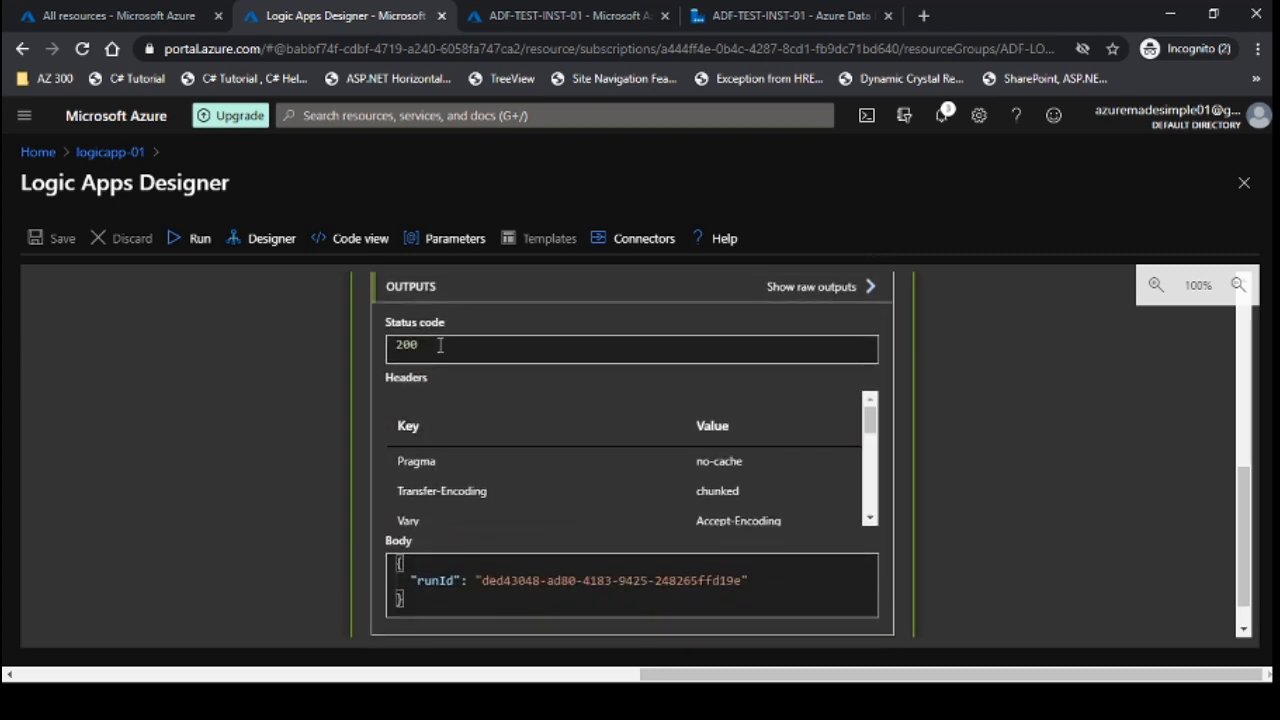
{"action": "left_click_drag", "start_coordinate": [440, 345], "coordinate": [392, 346]}
{"action": "left_click_drag", "start_coordinate": [481, 584], "coordinate": [745, 582]}
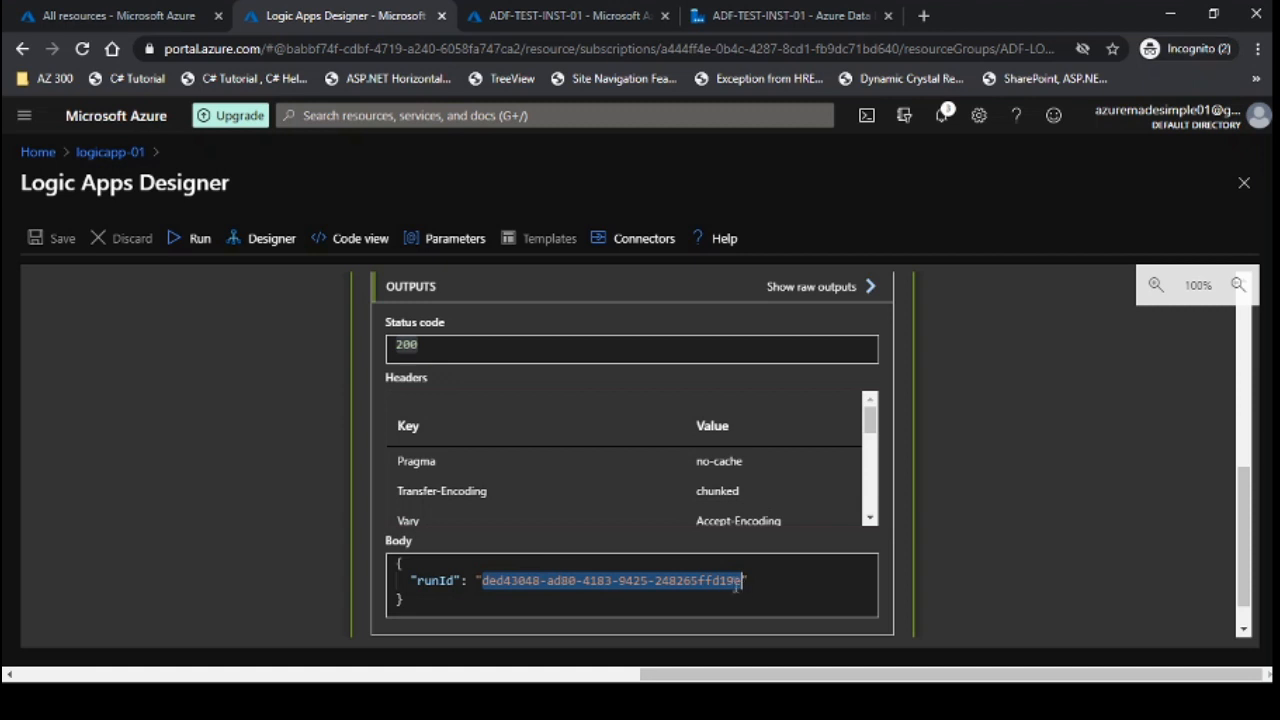
Step: Switch to the Azure Data Factory studio, refresh the pipeline runs and reload the monitoring page to check the TESTPipeLogicApp run
{"action": "key", "text": "alt+Tab"}
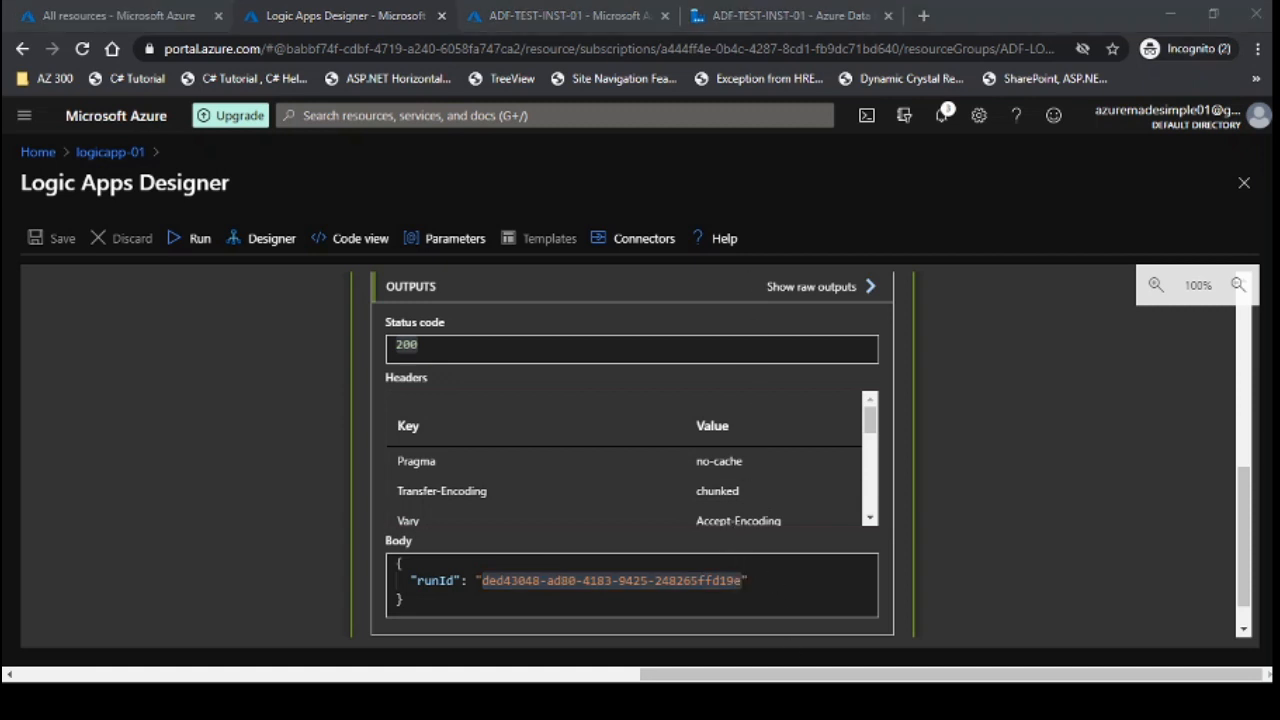
{"action": "key", "text": "alt+Tab"}
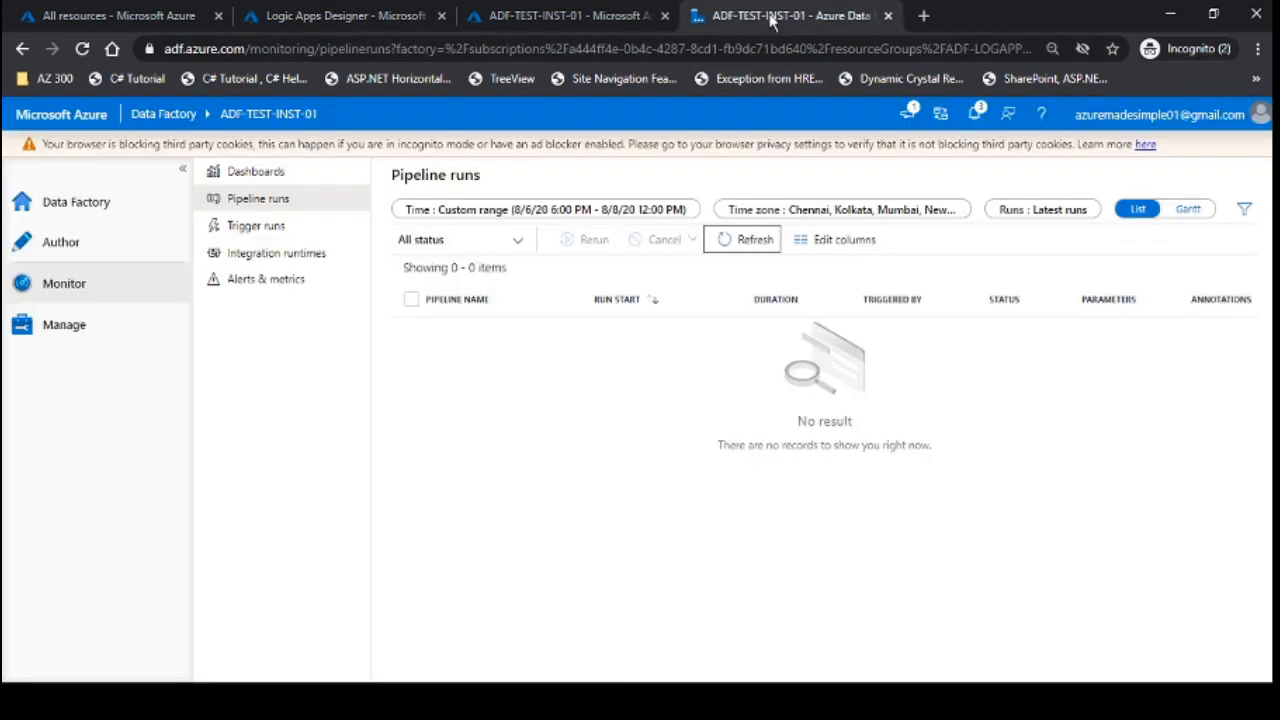
{"action": "left_click", "coordinate": [774, 16]}
{"action": "key", "text": "alt+Tab"}
{"action": "key", "text": "alt+Tab"}
{"action": "left_click", "coordinate": [745, 242]}
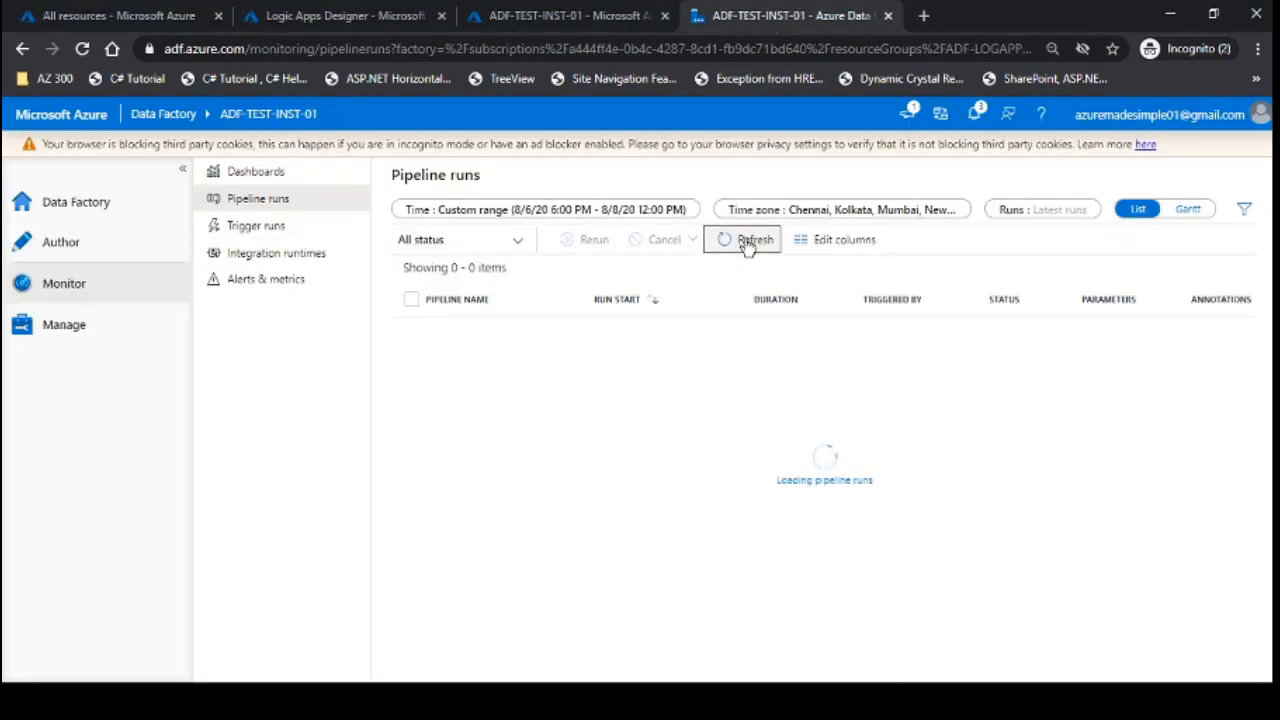
{"action": "left_click", "coordinate": [76, 42]}
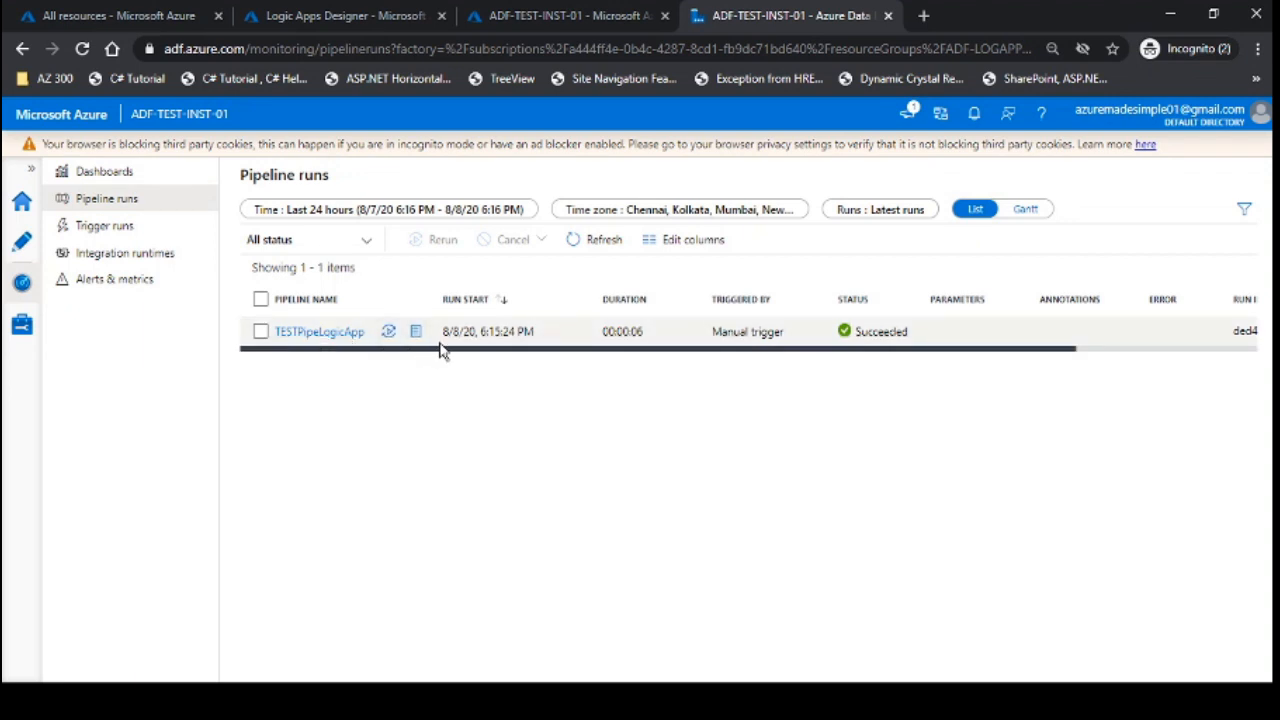
{"action": "left_click_drag", "start_coordinate": [603, 358], "coordinate": [451, 354]}
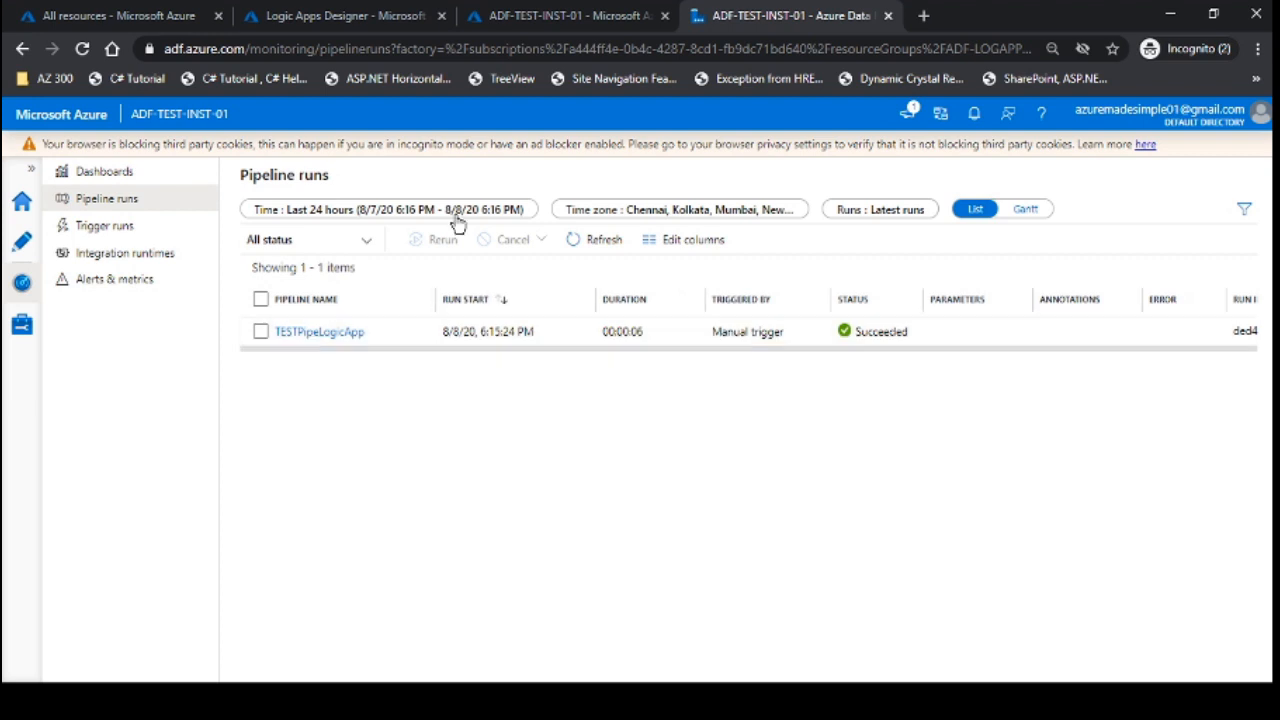
Step: Compare the runId in the logic app's HTTP response with the Run ID of the TESTPipeLogicApp pipeline run in Data Factory
{"action": "left_click", "coordinate": [537, 25]}
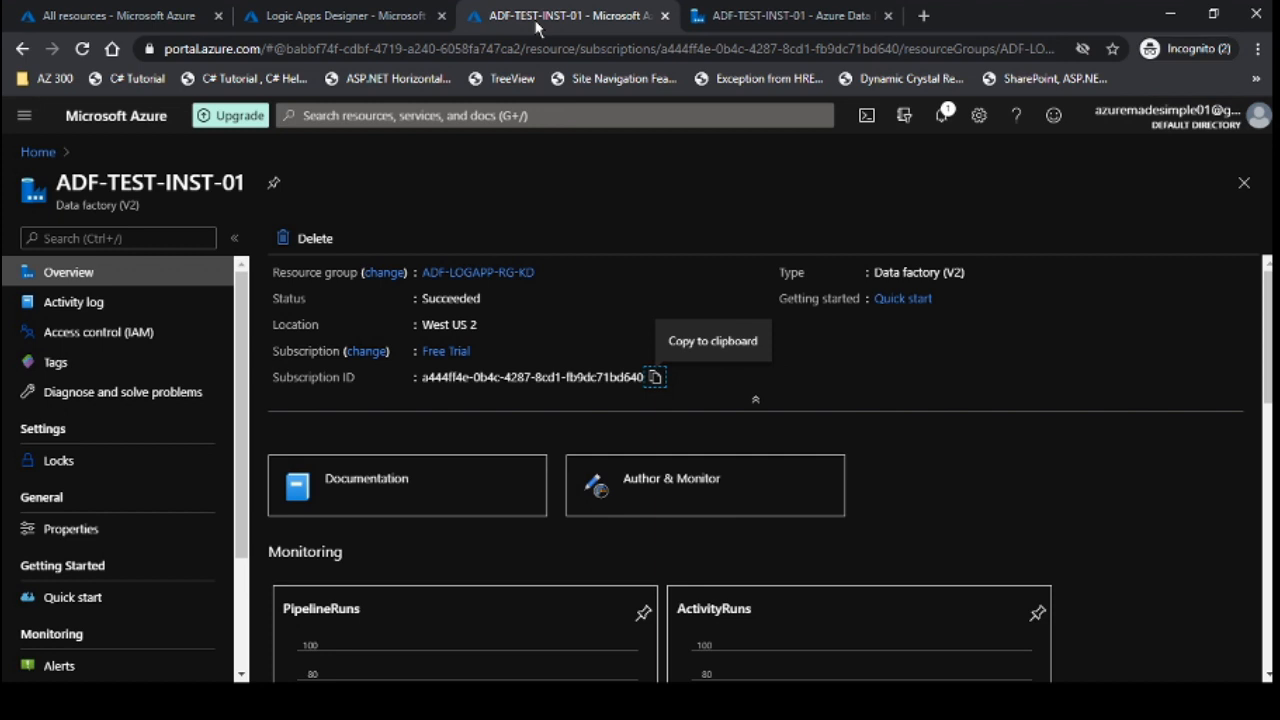
{"action": "left_click", "coordinate": [355, 28]}
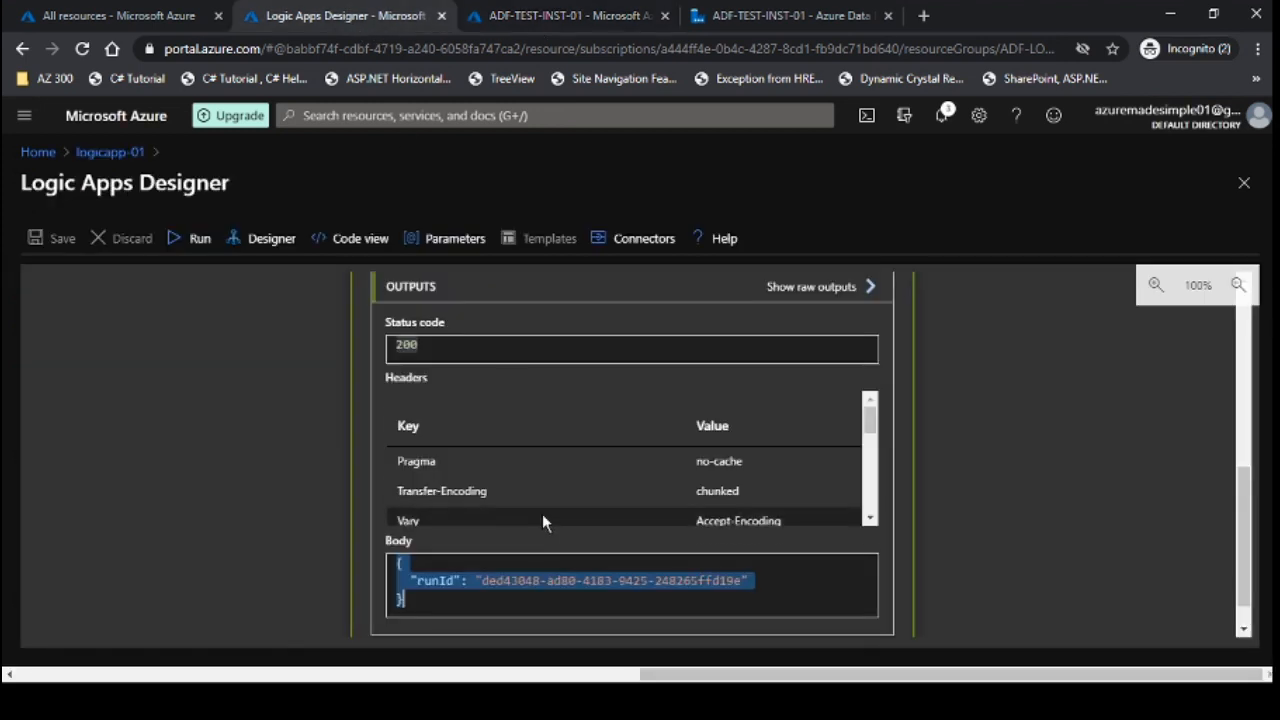
{"action": "left_click", "coordinate": [505, 594]}
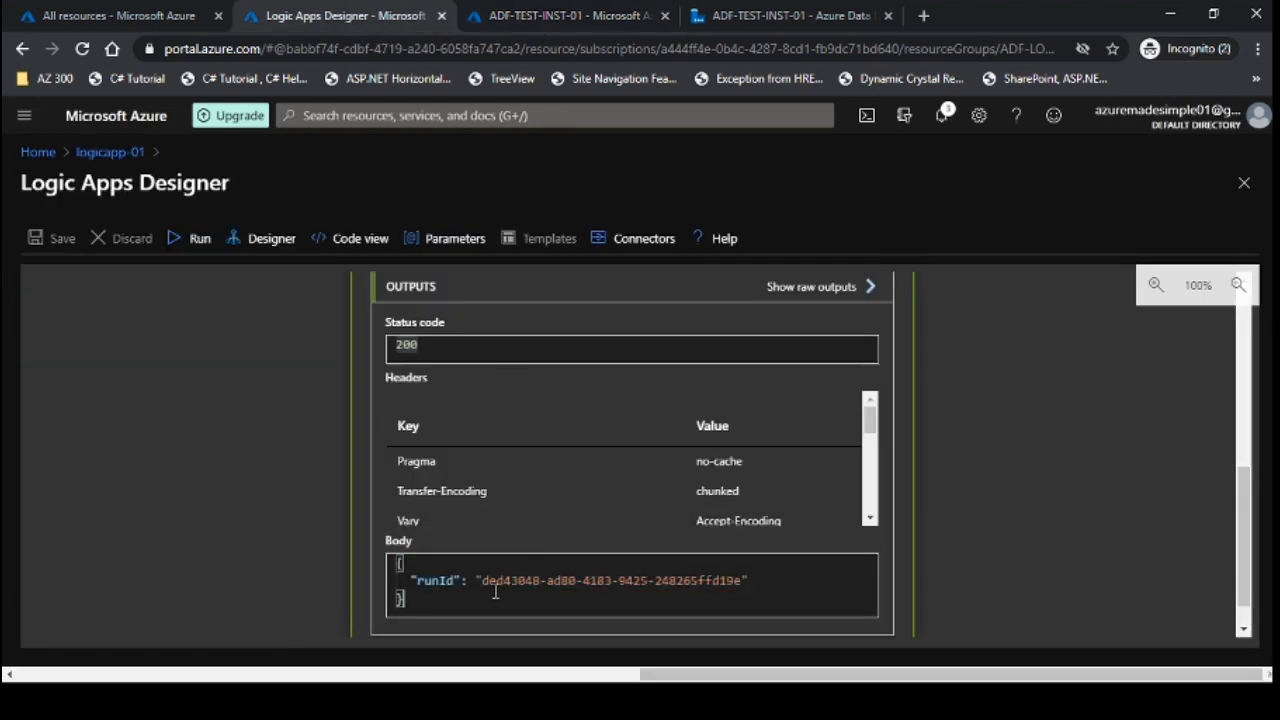
{"action": "left_click", "coordinate": [740, 16]}
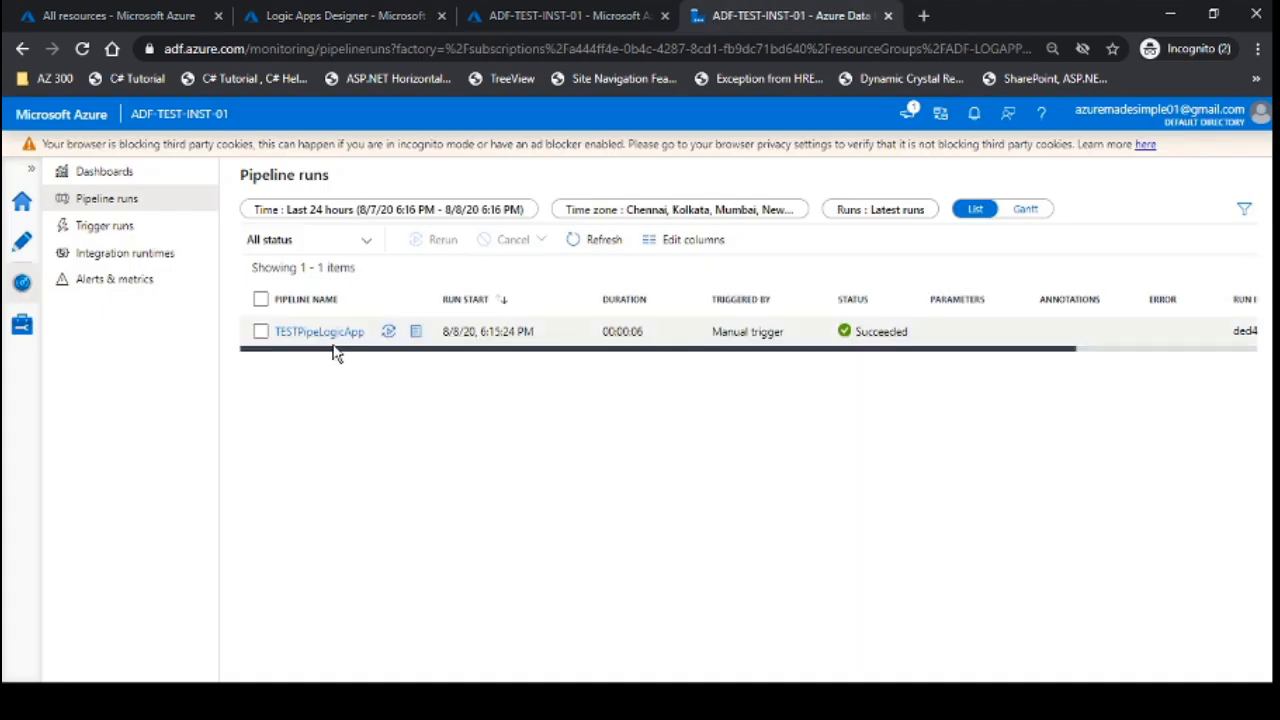
{"action": "left_click_drag", "start_coordinate": [343, 357], "coordinate": [437, 360]}
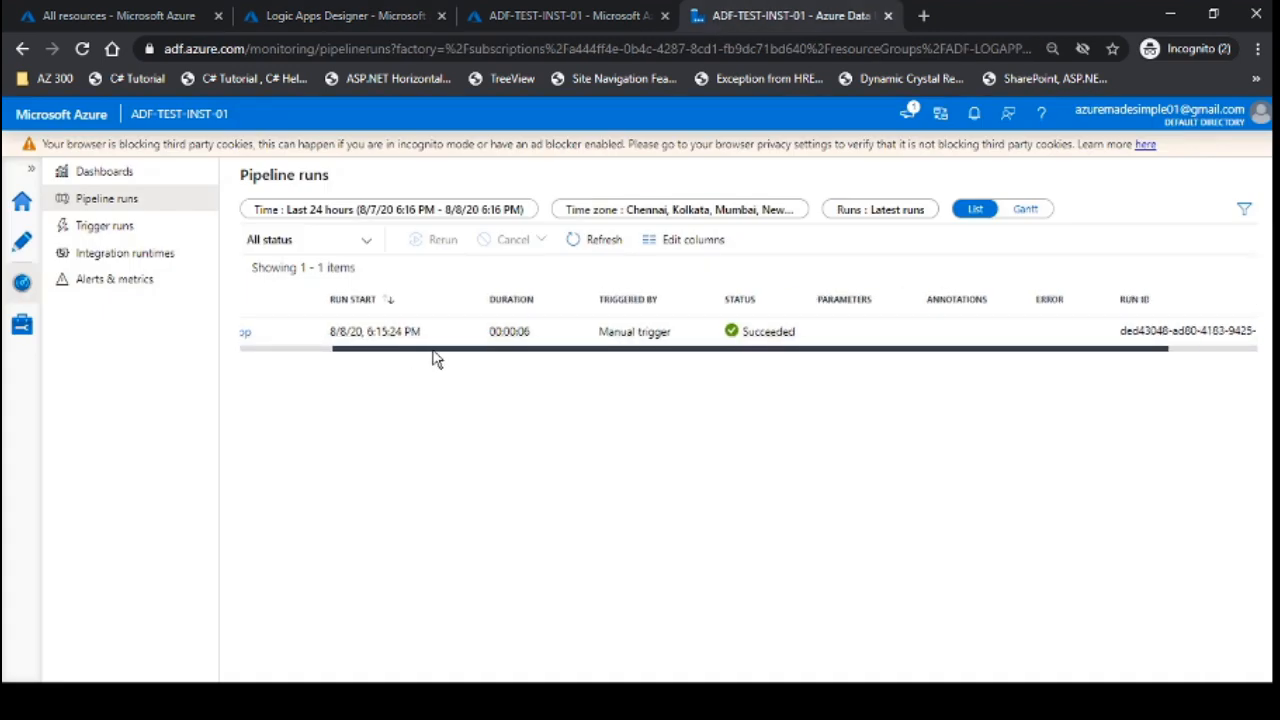
{"action": "left_click_drag", "start_coordinate": [434, 350], "coordinate": [566, 352]}
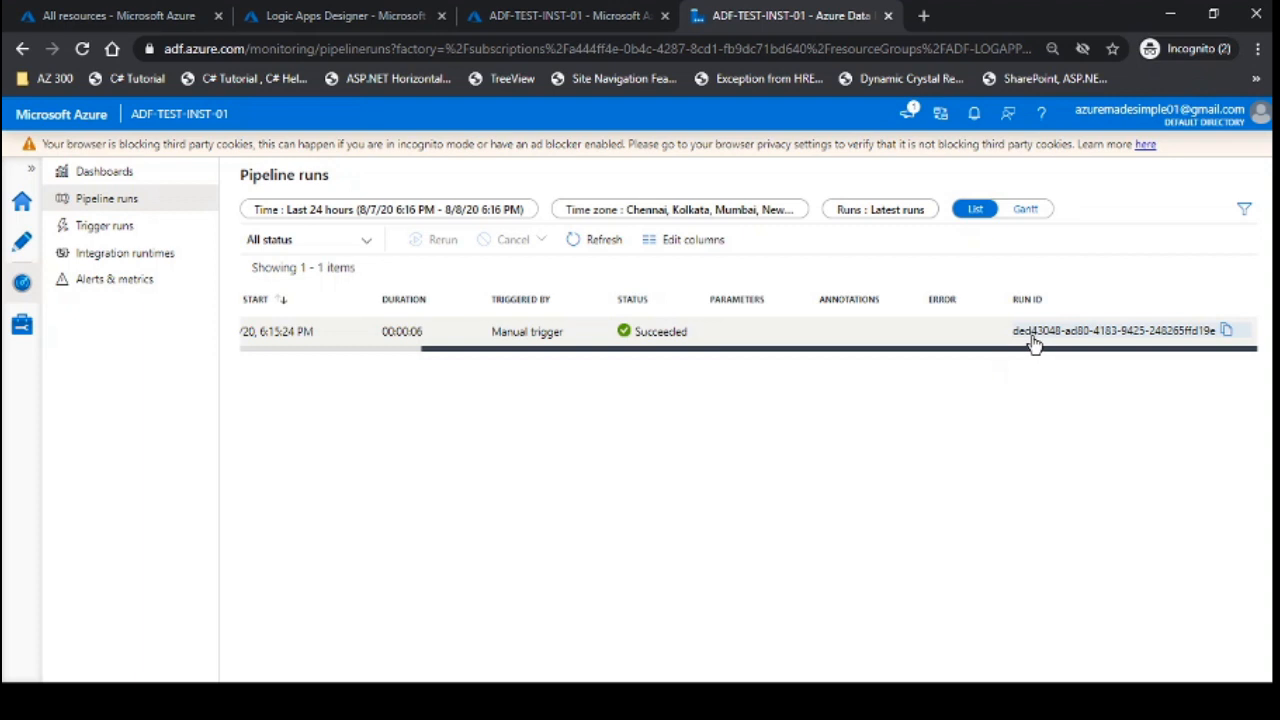
{"action": "left_click", "coordinate": [369, 19]}
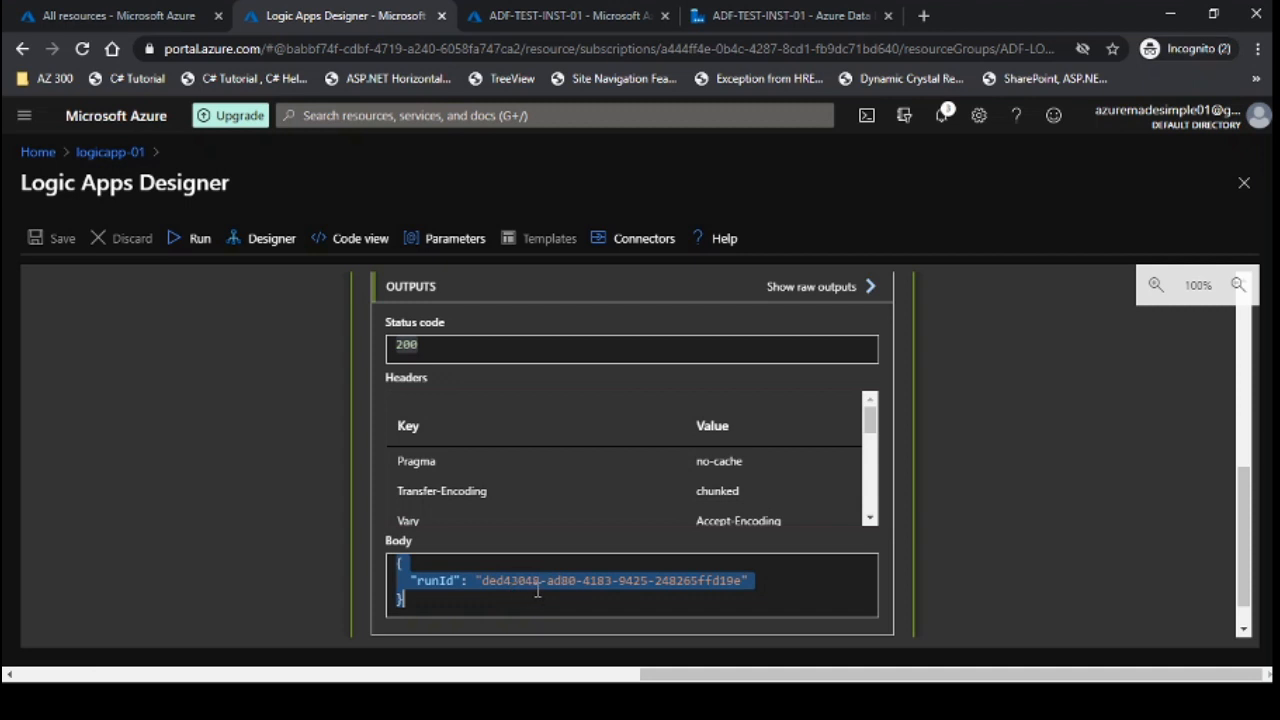
{"action": "left_click", "coordinate": [757, 20]}
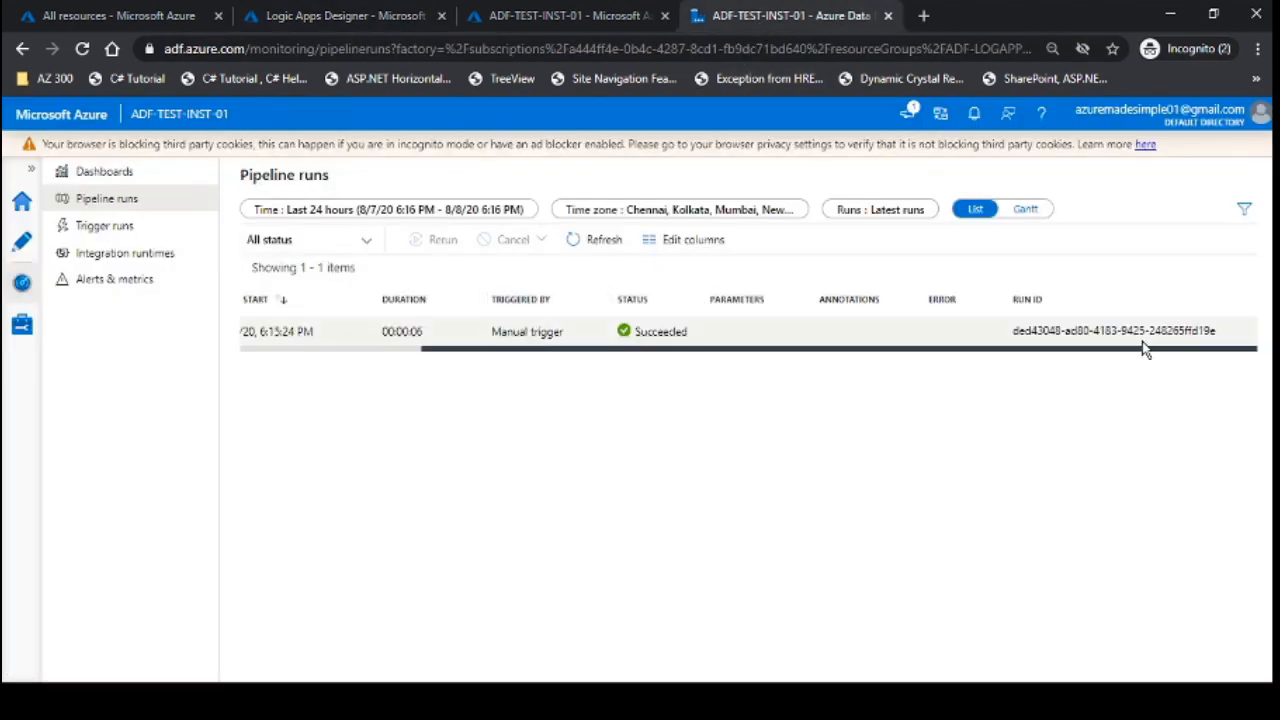
{"action": "left_click", "coordinate": [310, 20]}
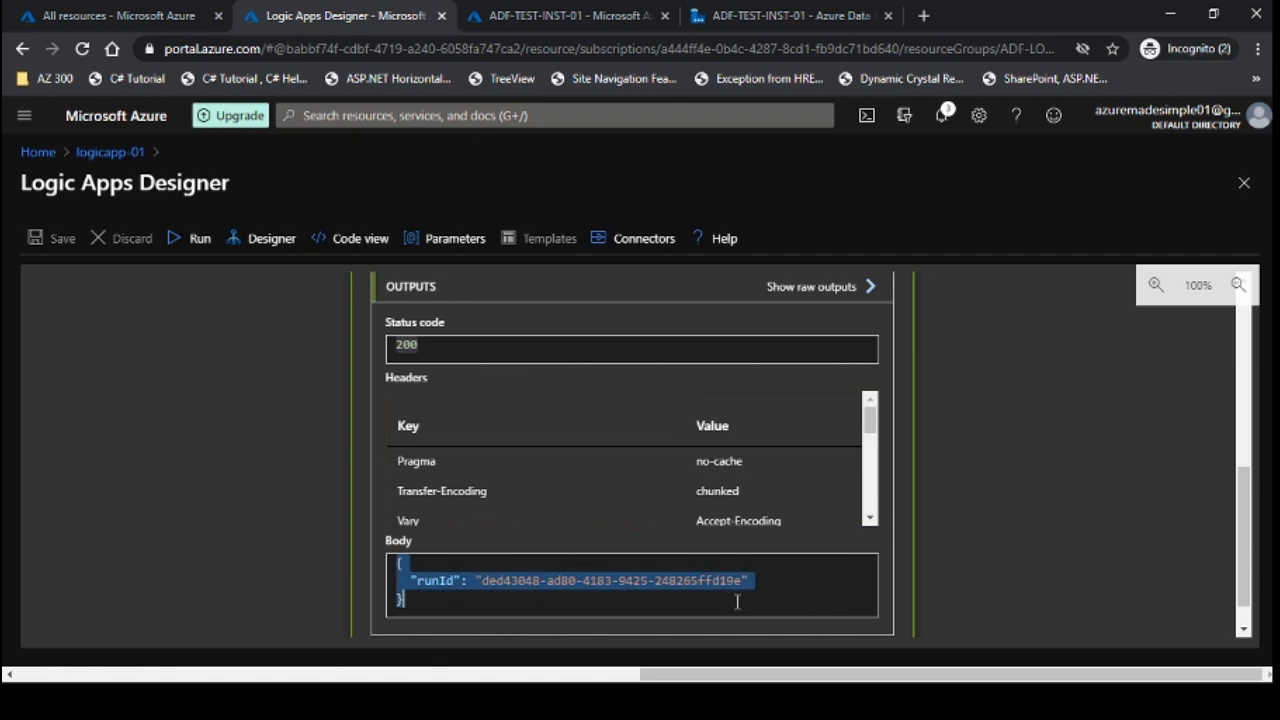
Step: Collapse the HTTP action in the logic app run to view the whole flow, and expand its inputs again
{"action": "left_click", "coordinate": [943, 476]}
{"action": "scroll", "coordinate": [943, 480], "scroll_direction": "up", "scroll_amount": 2}
{"action": "scroll", "coordinate": [940, 485], "scroll_direction": "up", "scroll_amount": 3}
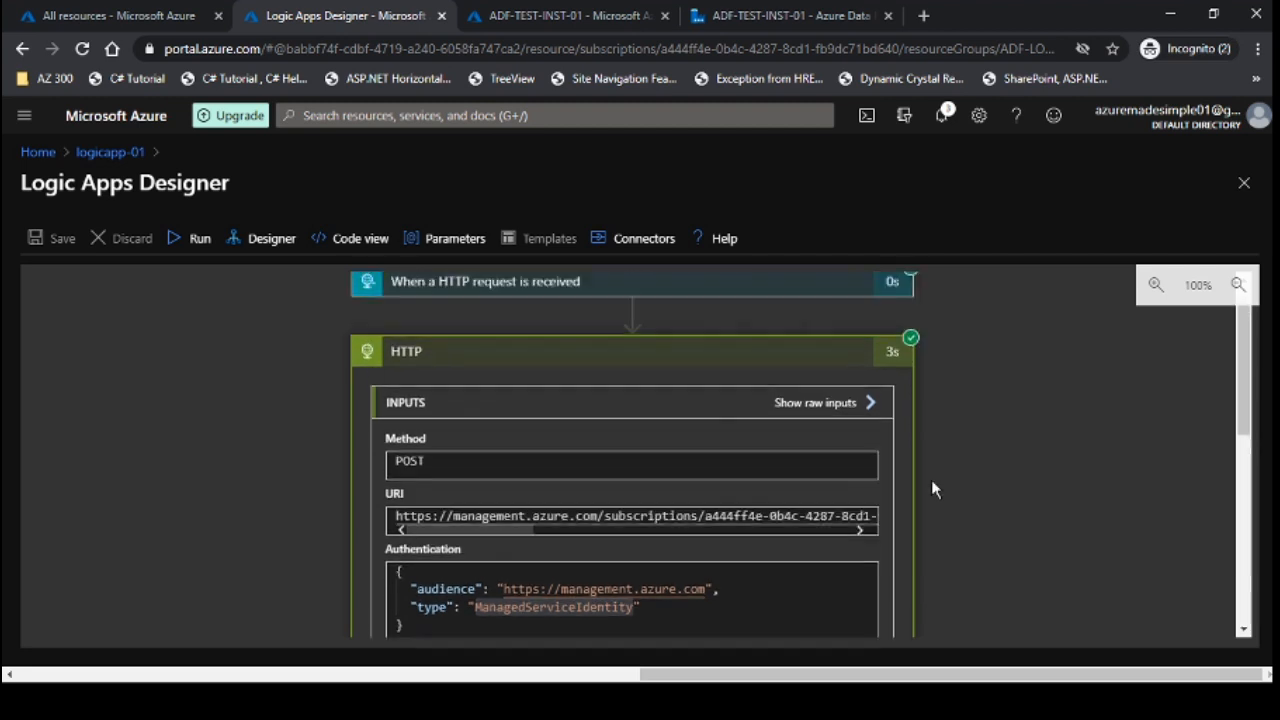
{"action": "left_click", "coordinate": [598, 376]}
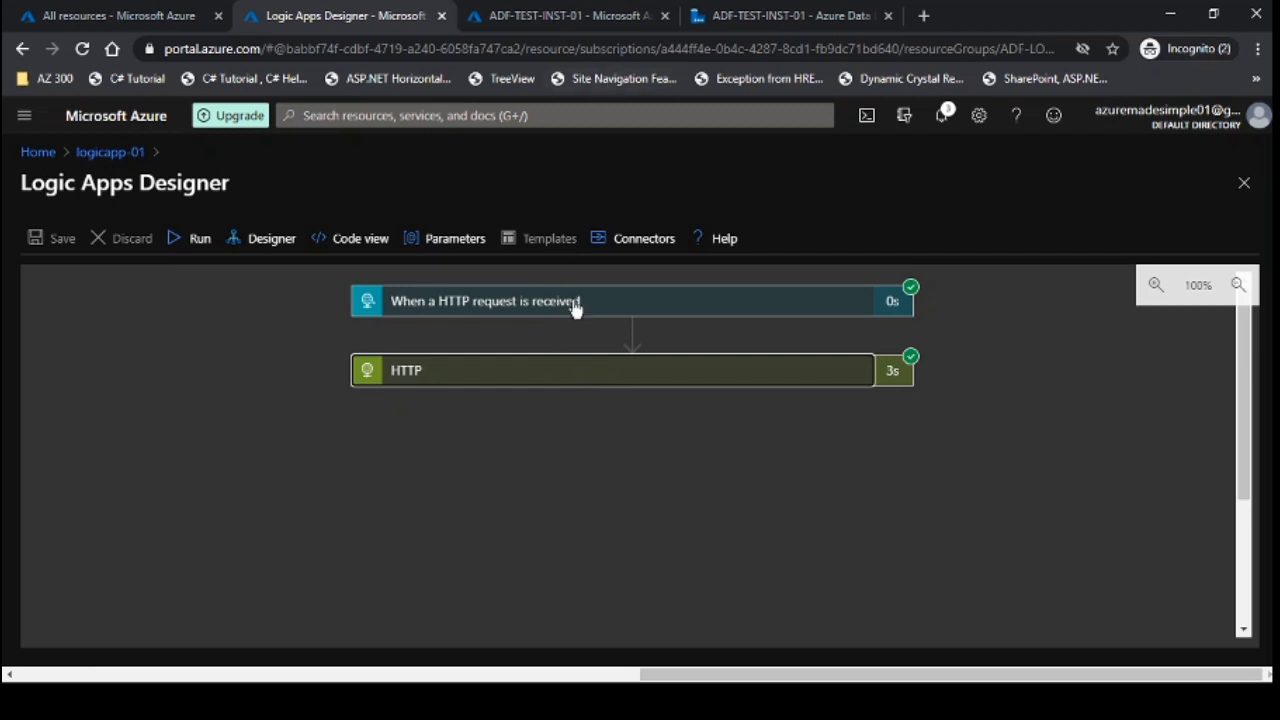
{"action": "left_click", "coordinate": [588, 383]}
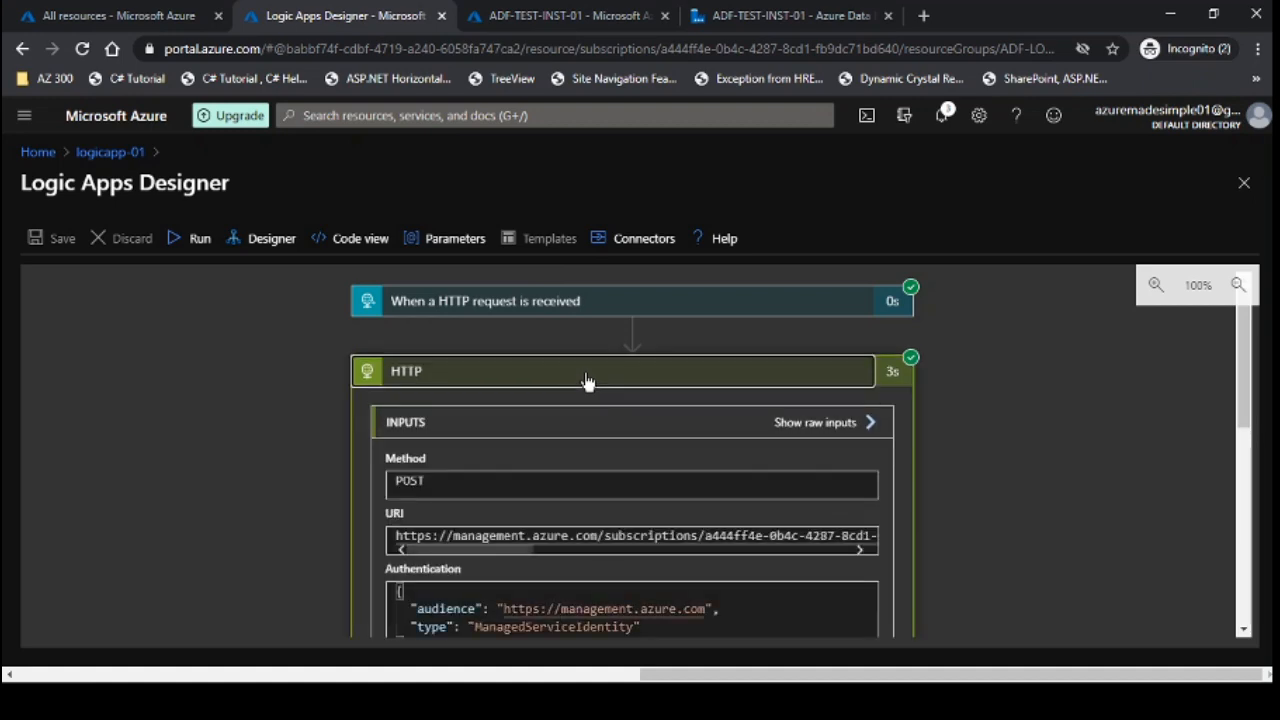